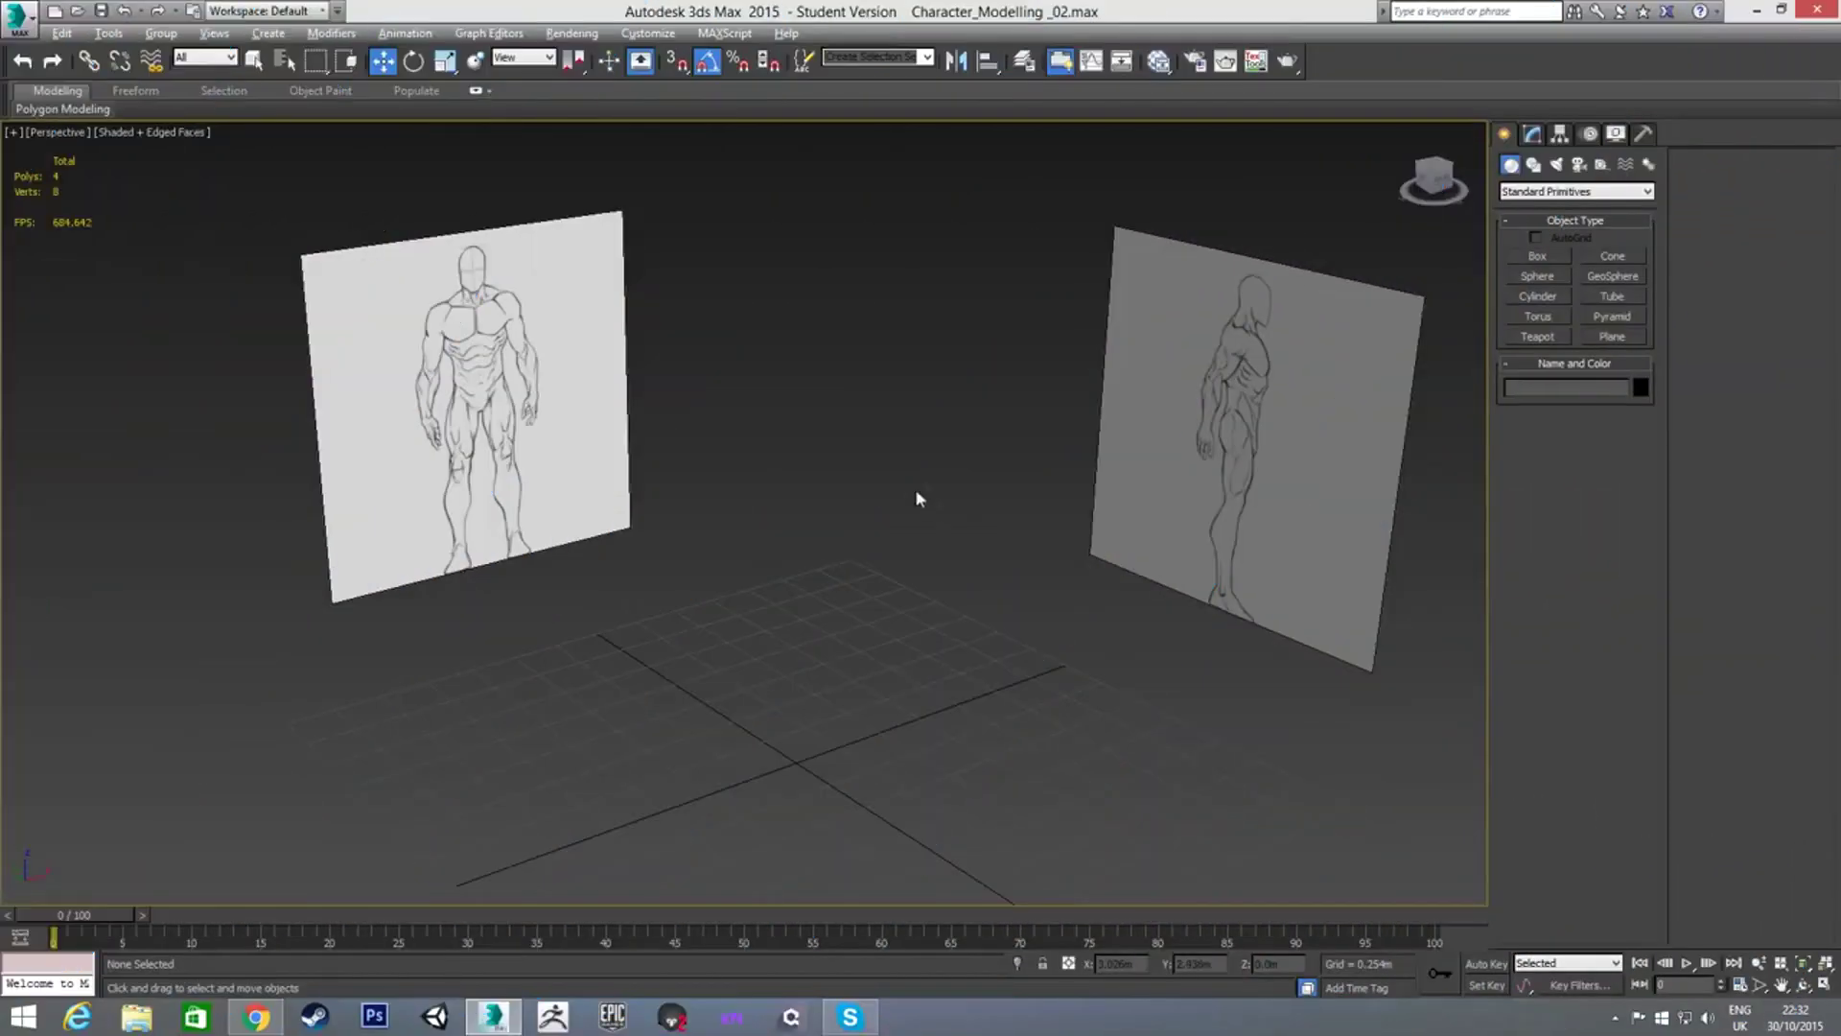
Select the side-view reference plane and show it close up in the Left view with the grid hidden
{"action": "middle_click_drag", "start_coordinate": [927, 477], "coordinate": [915, 486]}
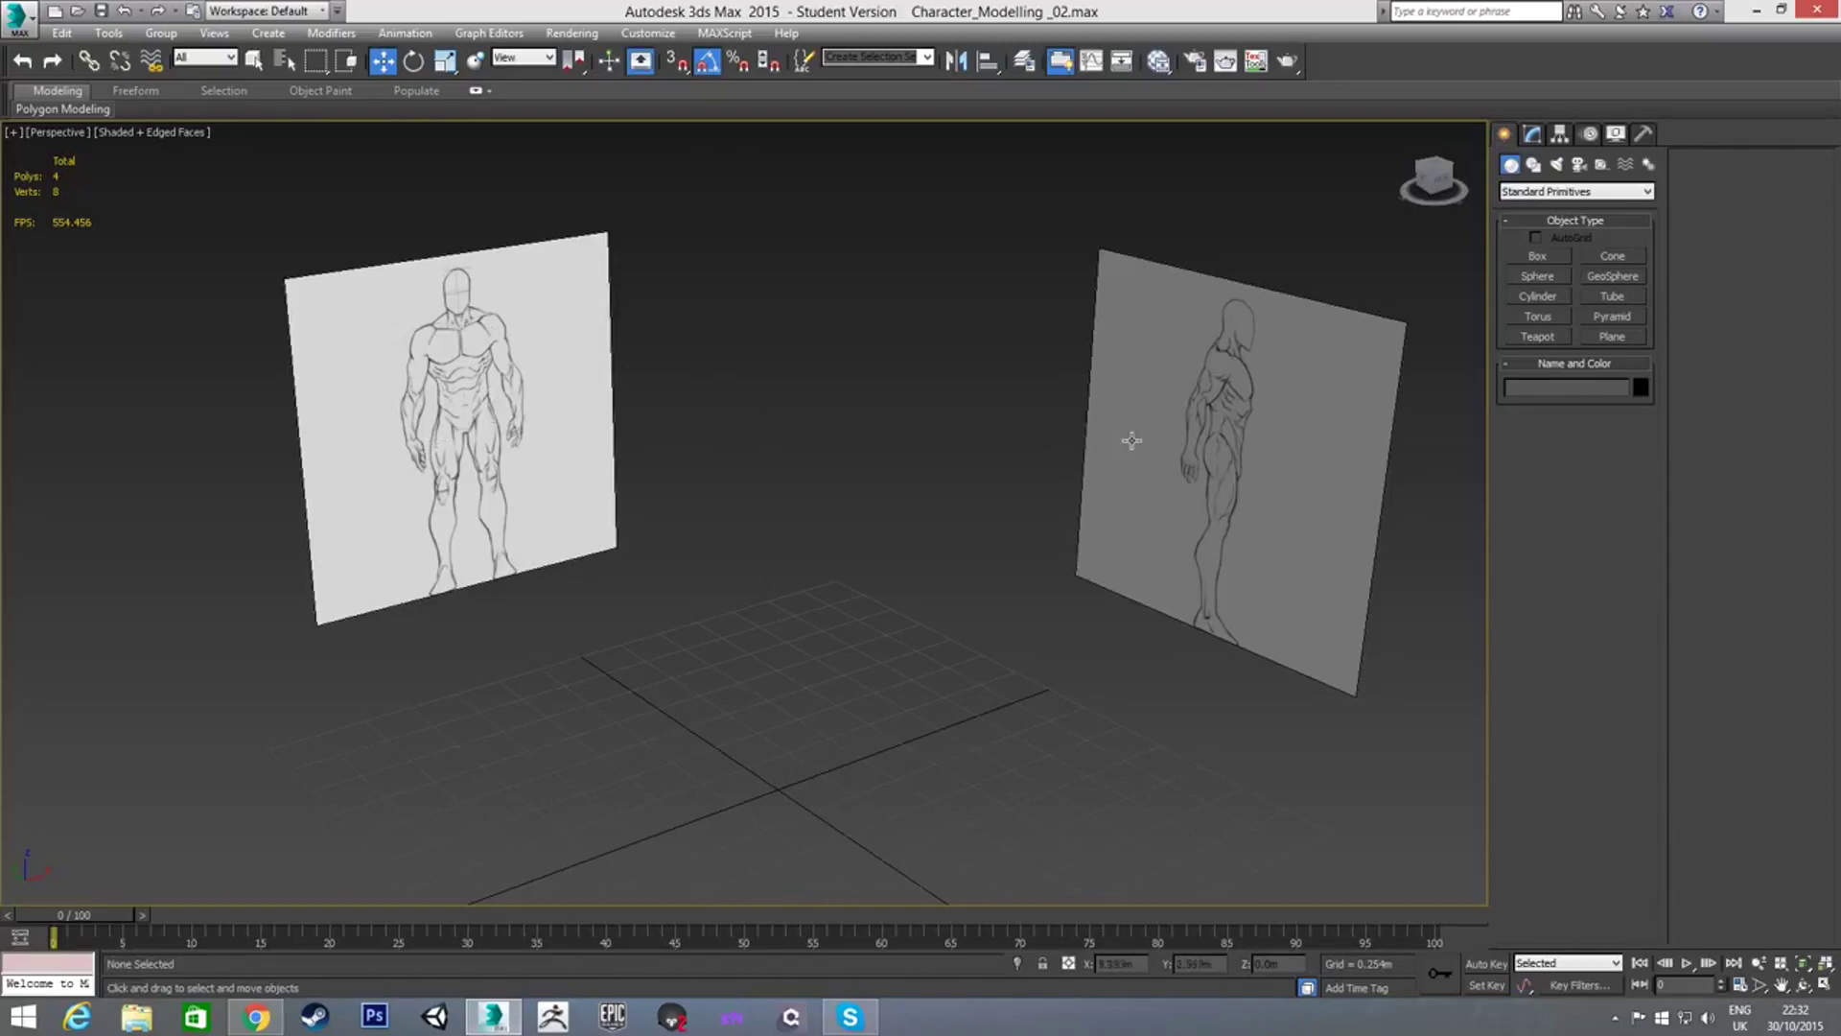
{"action": "left_click", "coordinate": [1182, 458]}
{"action": "key", "text": "l"}
{"action": "middle_click_drag", "start_coordinate": [827, 444], "coordinate": [893, 530]}
{"action": "scroll", "coordinate": [837, 468], "scroll_direction": "up", "scroll_amount": 2}
{"action": "middle_click_drag", "start_coordinate": [886, 367], "coordinate": [913, 404]}
{"action": "key", "text": "g"}
{"action": "scroll", "coordinate": [908, 410], "scroll_direction": "up", "scroll_amount": 5}
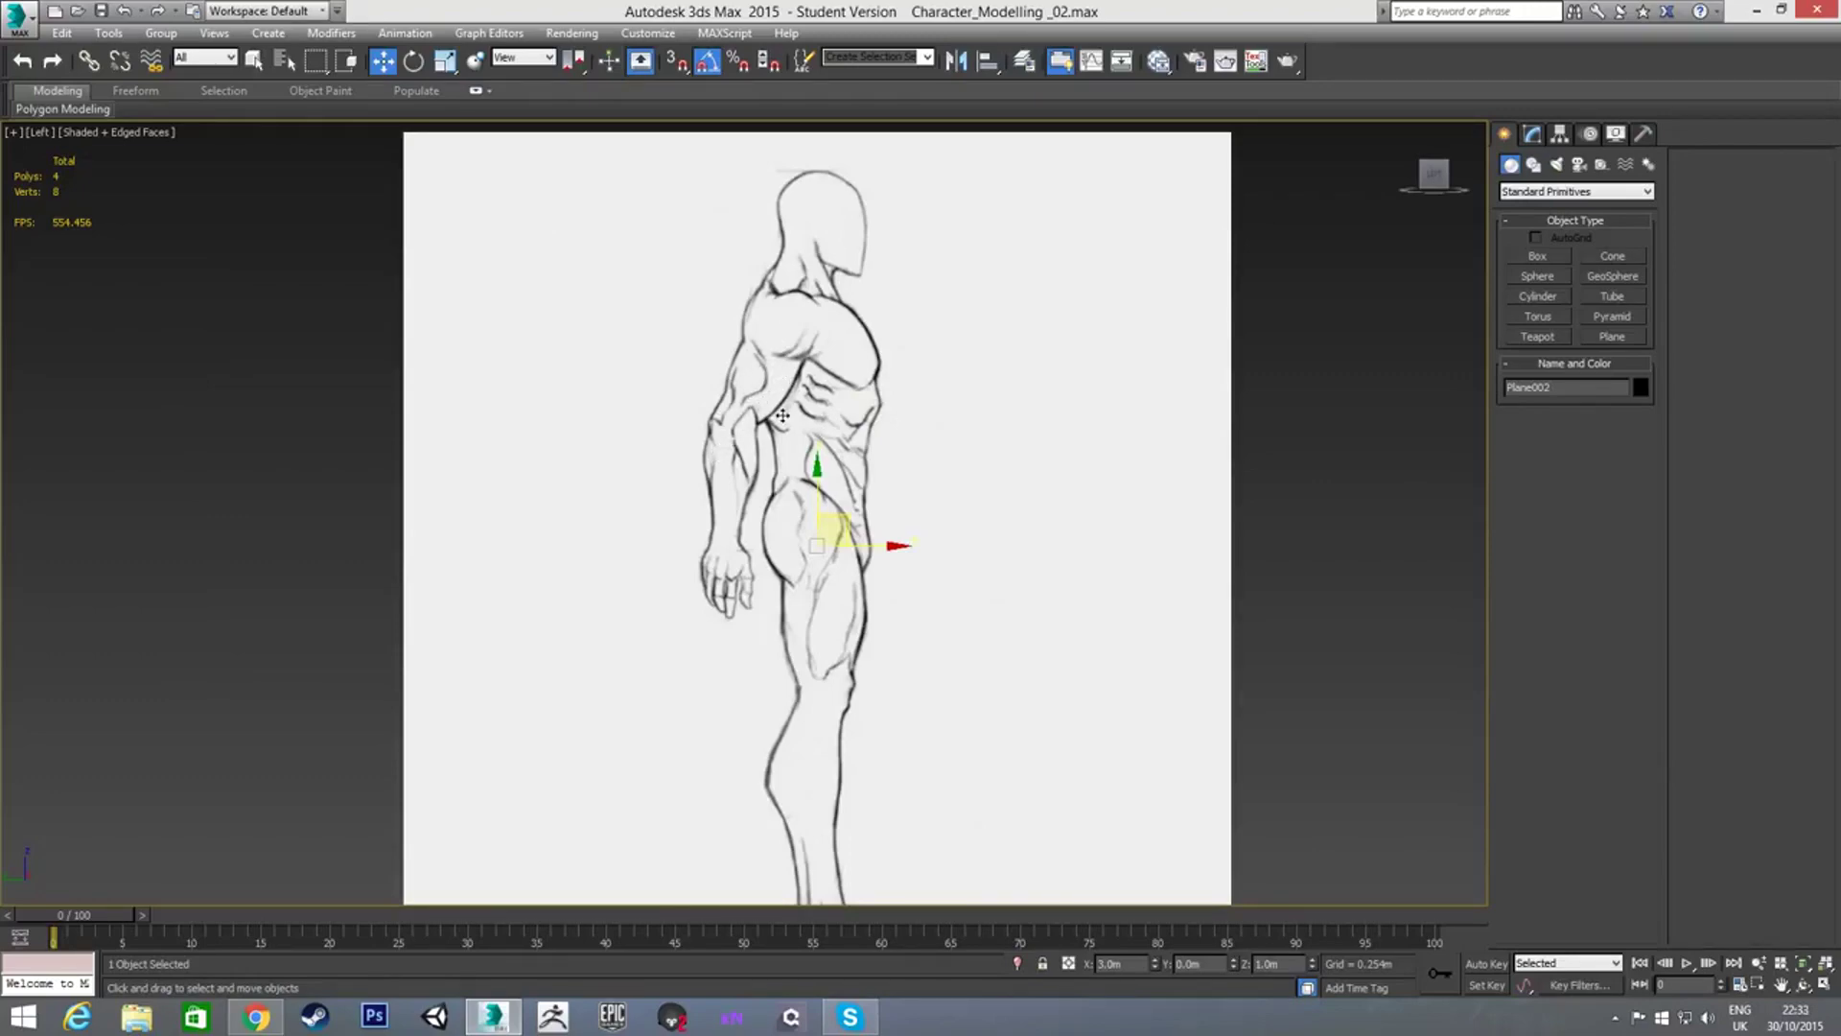
Replace the side reference material's diffuse bitmap with Male_Side_Edit in the Slate Material Editor
{"action": "key", "text": "m"}
{"action": "middle_click_drag", "start_coordinate": [923, 463], "coordinate": [892, 433]}
{"action": "scroll", "coordinate": [892, 433], "scroll_direction": "down", "scroll_amount": 1}
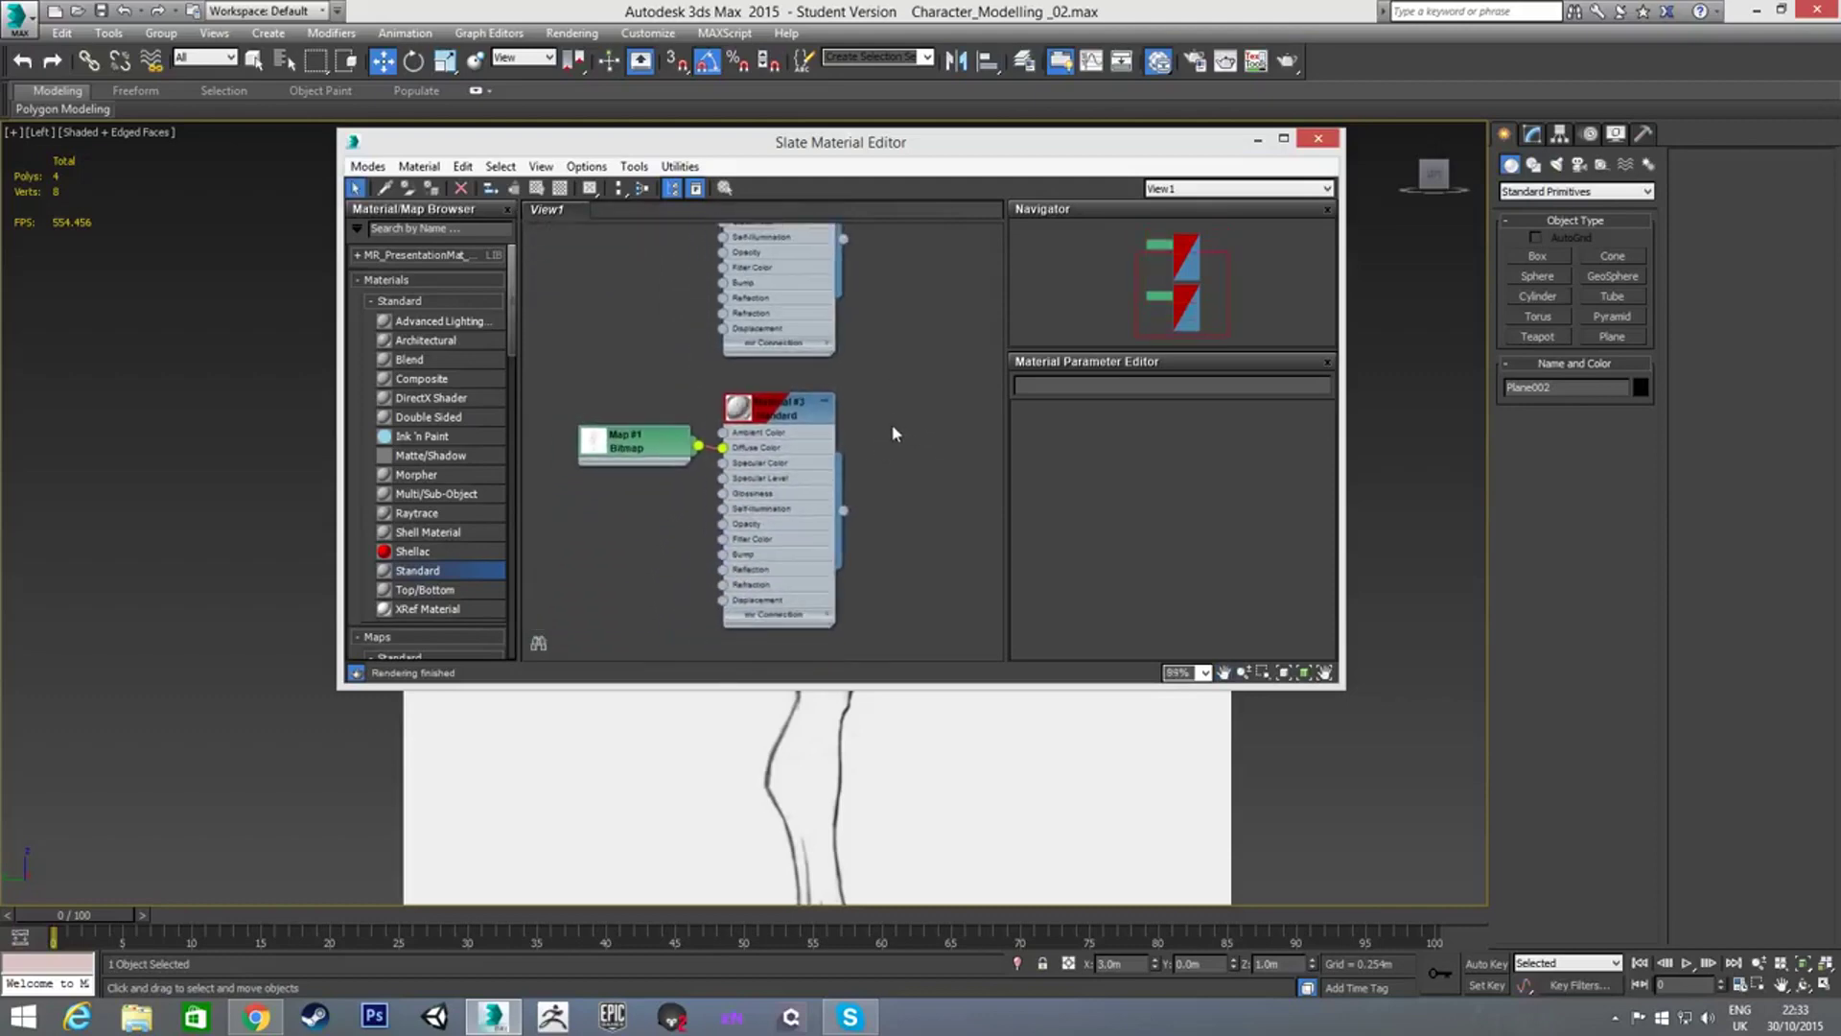
{"action": "double_click", "coordinate": [772, 416]}
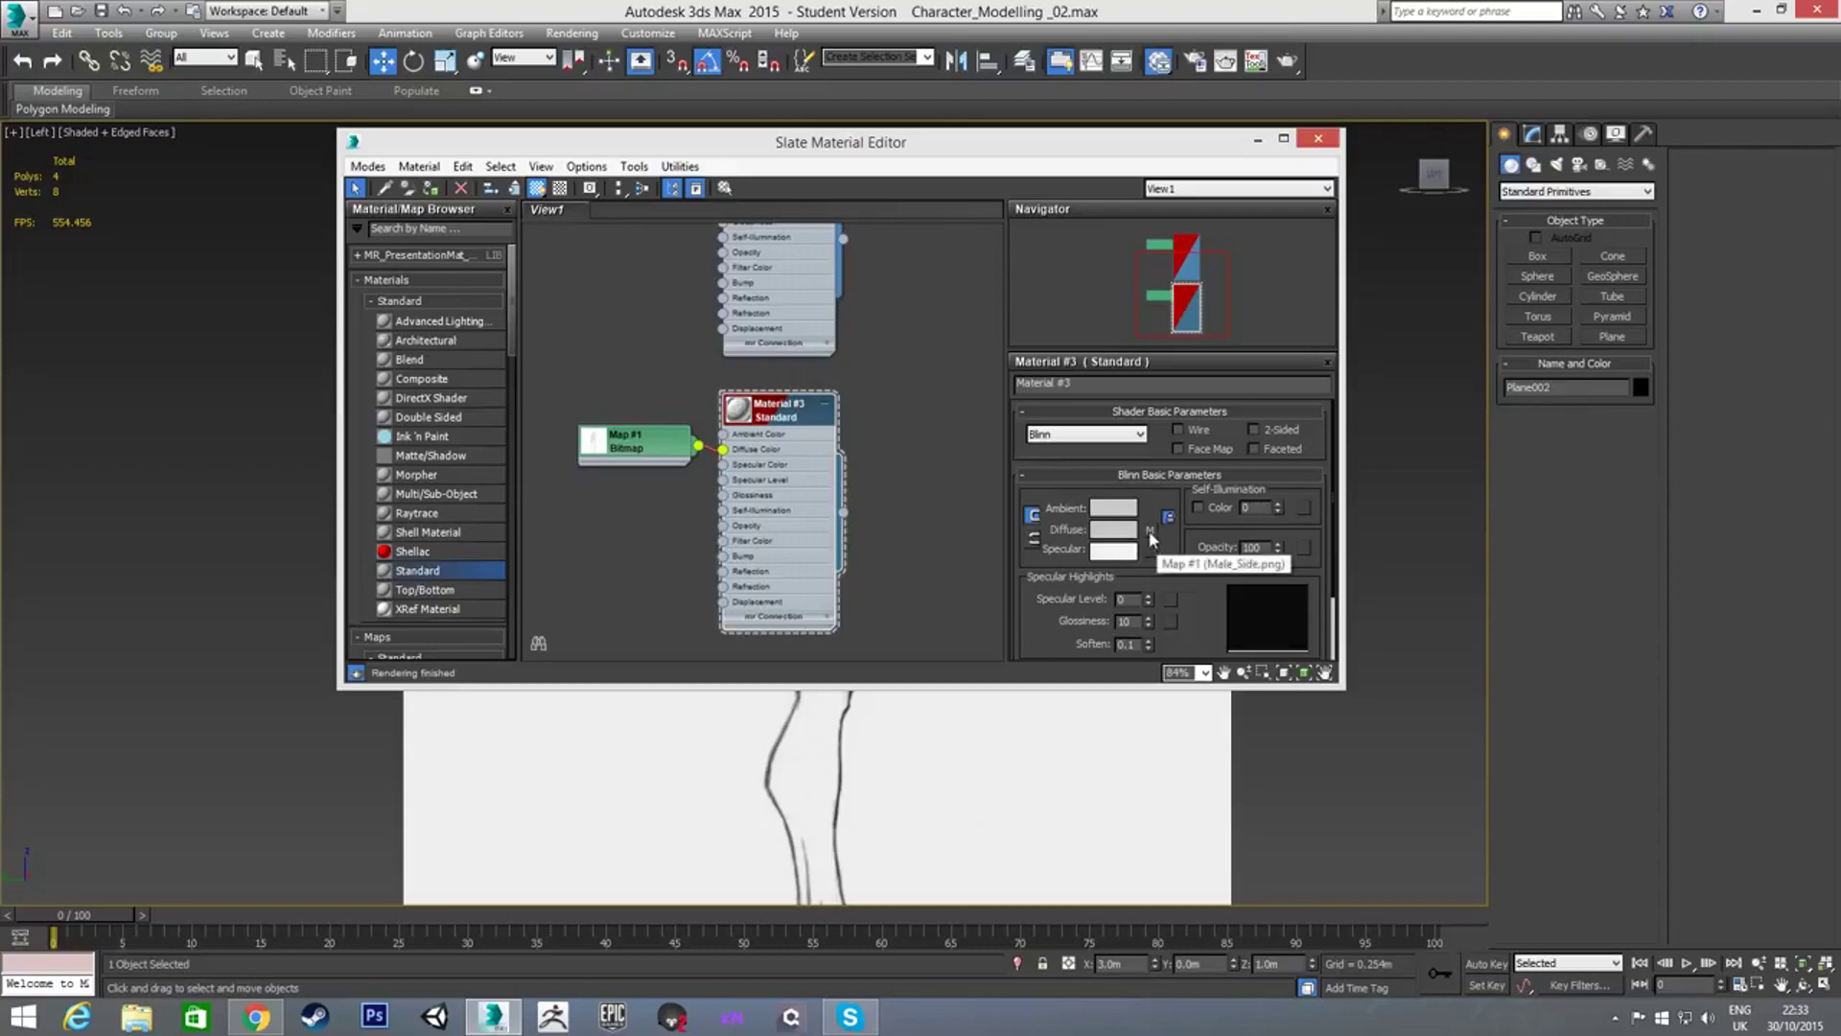
{"action": "left_click", "coordinate": [1150, 533]}
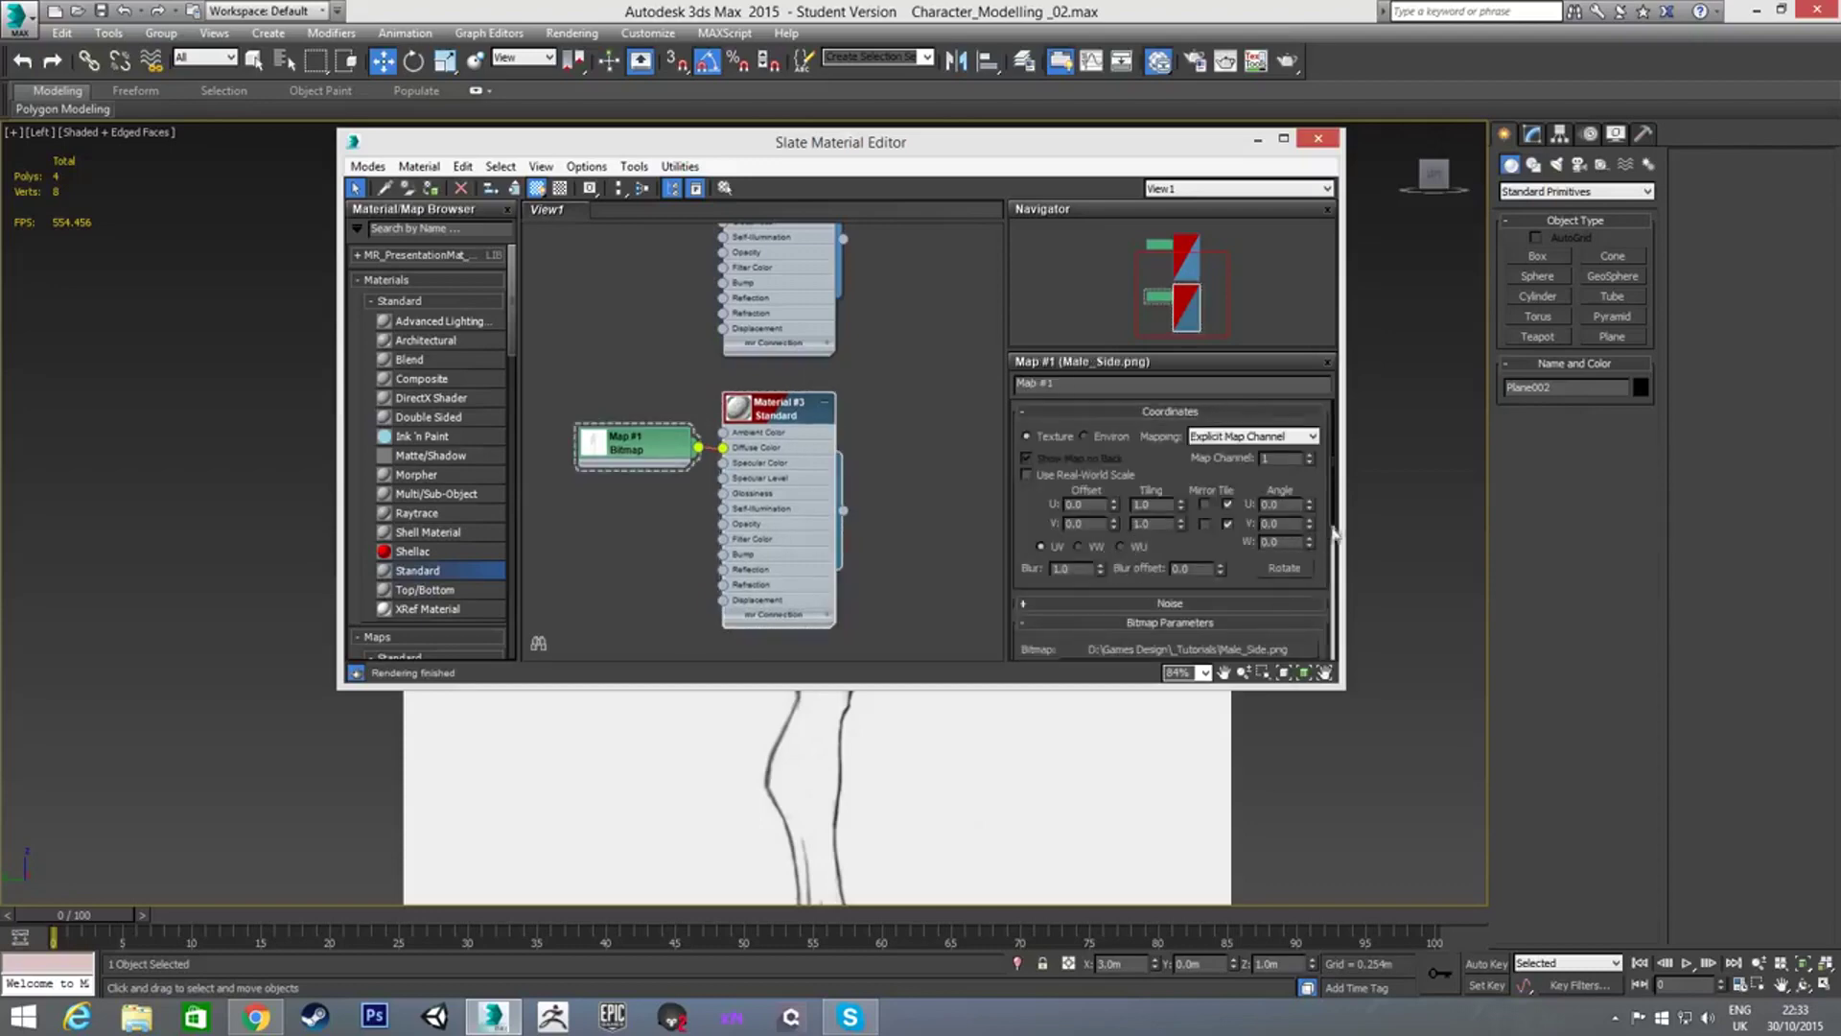
{"action": "scroll", "coordinate": [1336, 525], "scroll_direction": "down", "scroll_amount": 3}
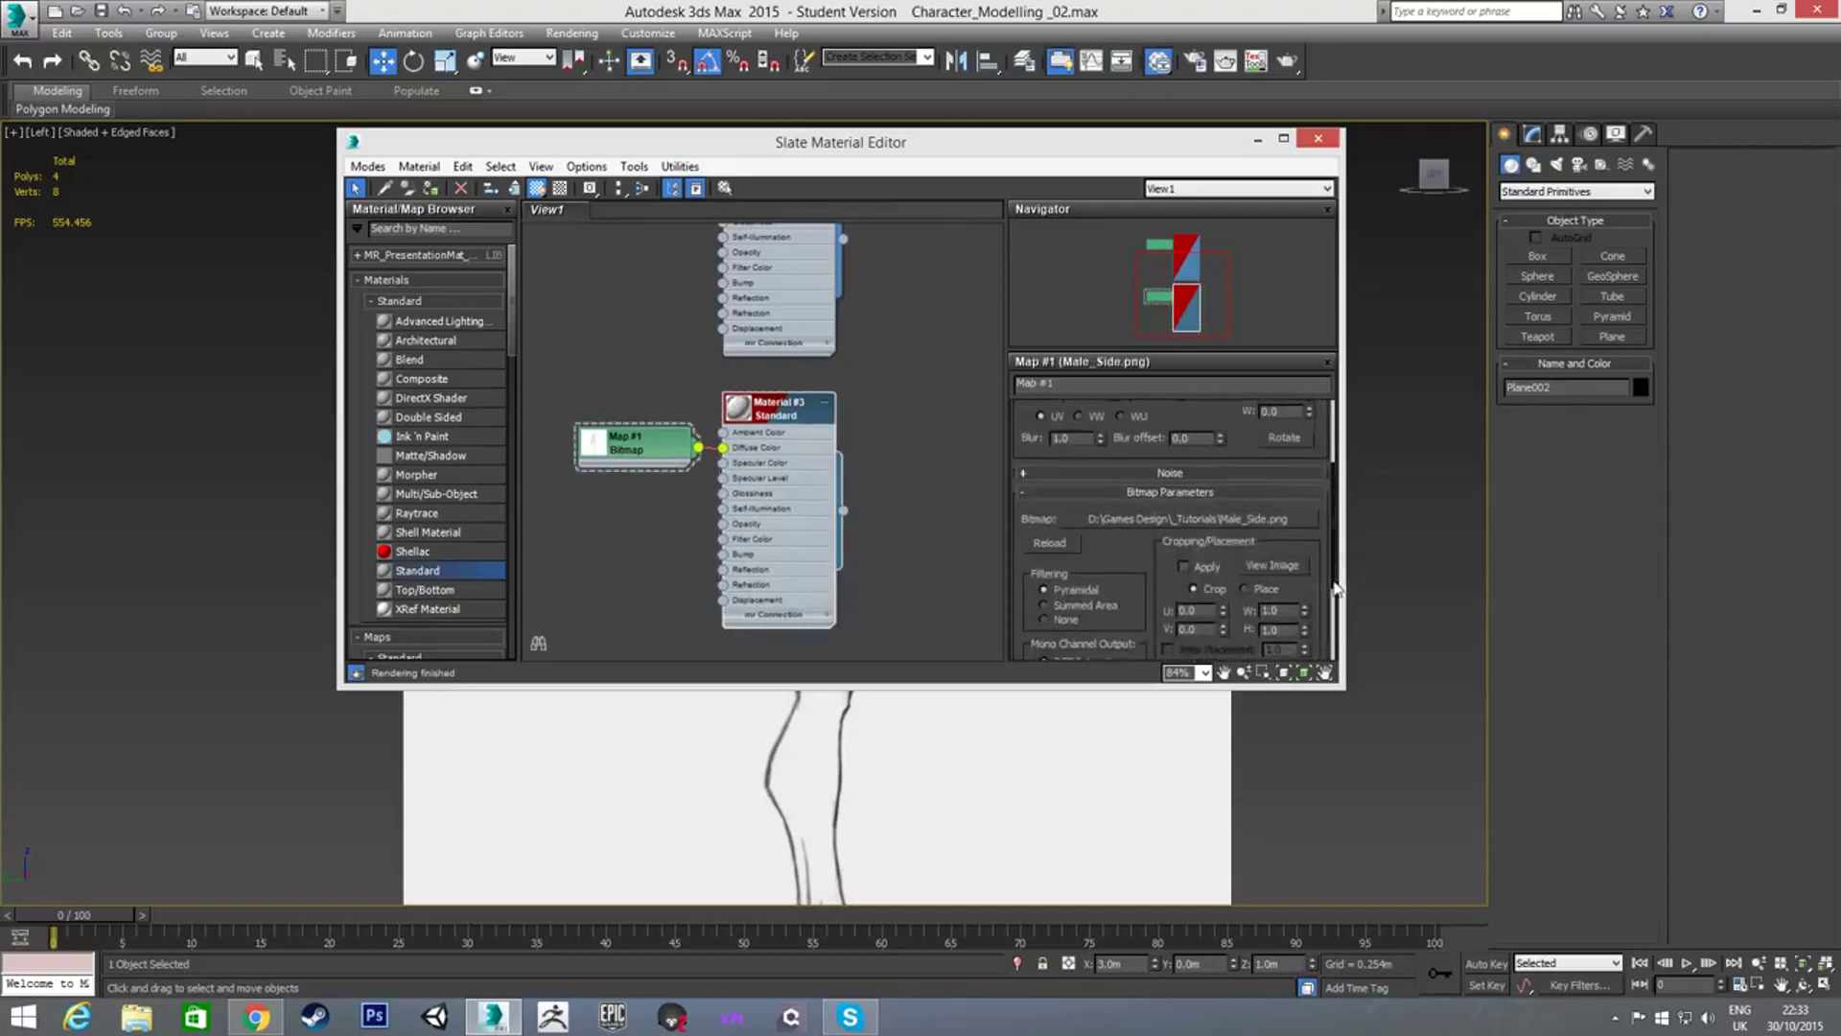
{"action": "left_click", "coordinate": [1168, 518]}
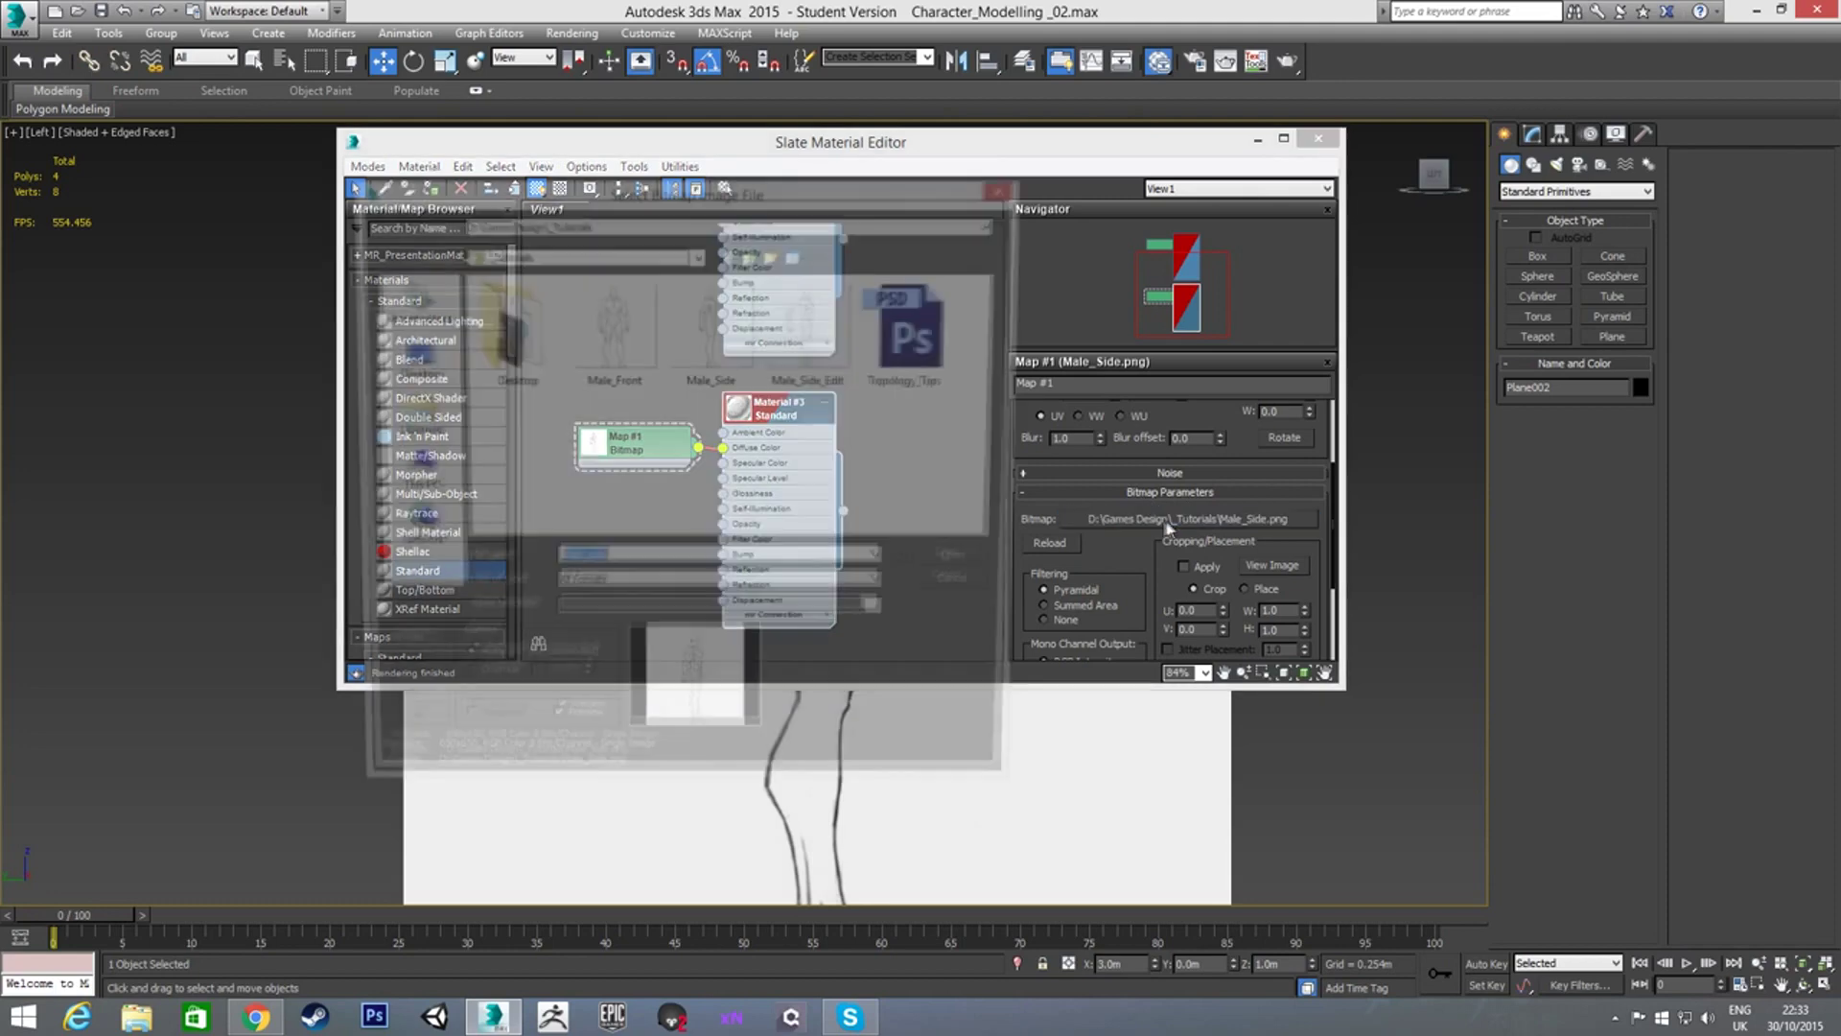
{"action": "left_click", "coordinate": [779, 358]}
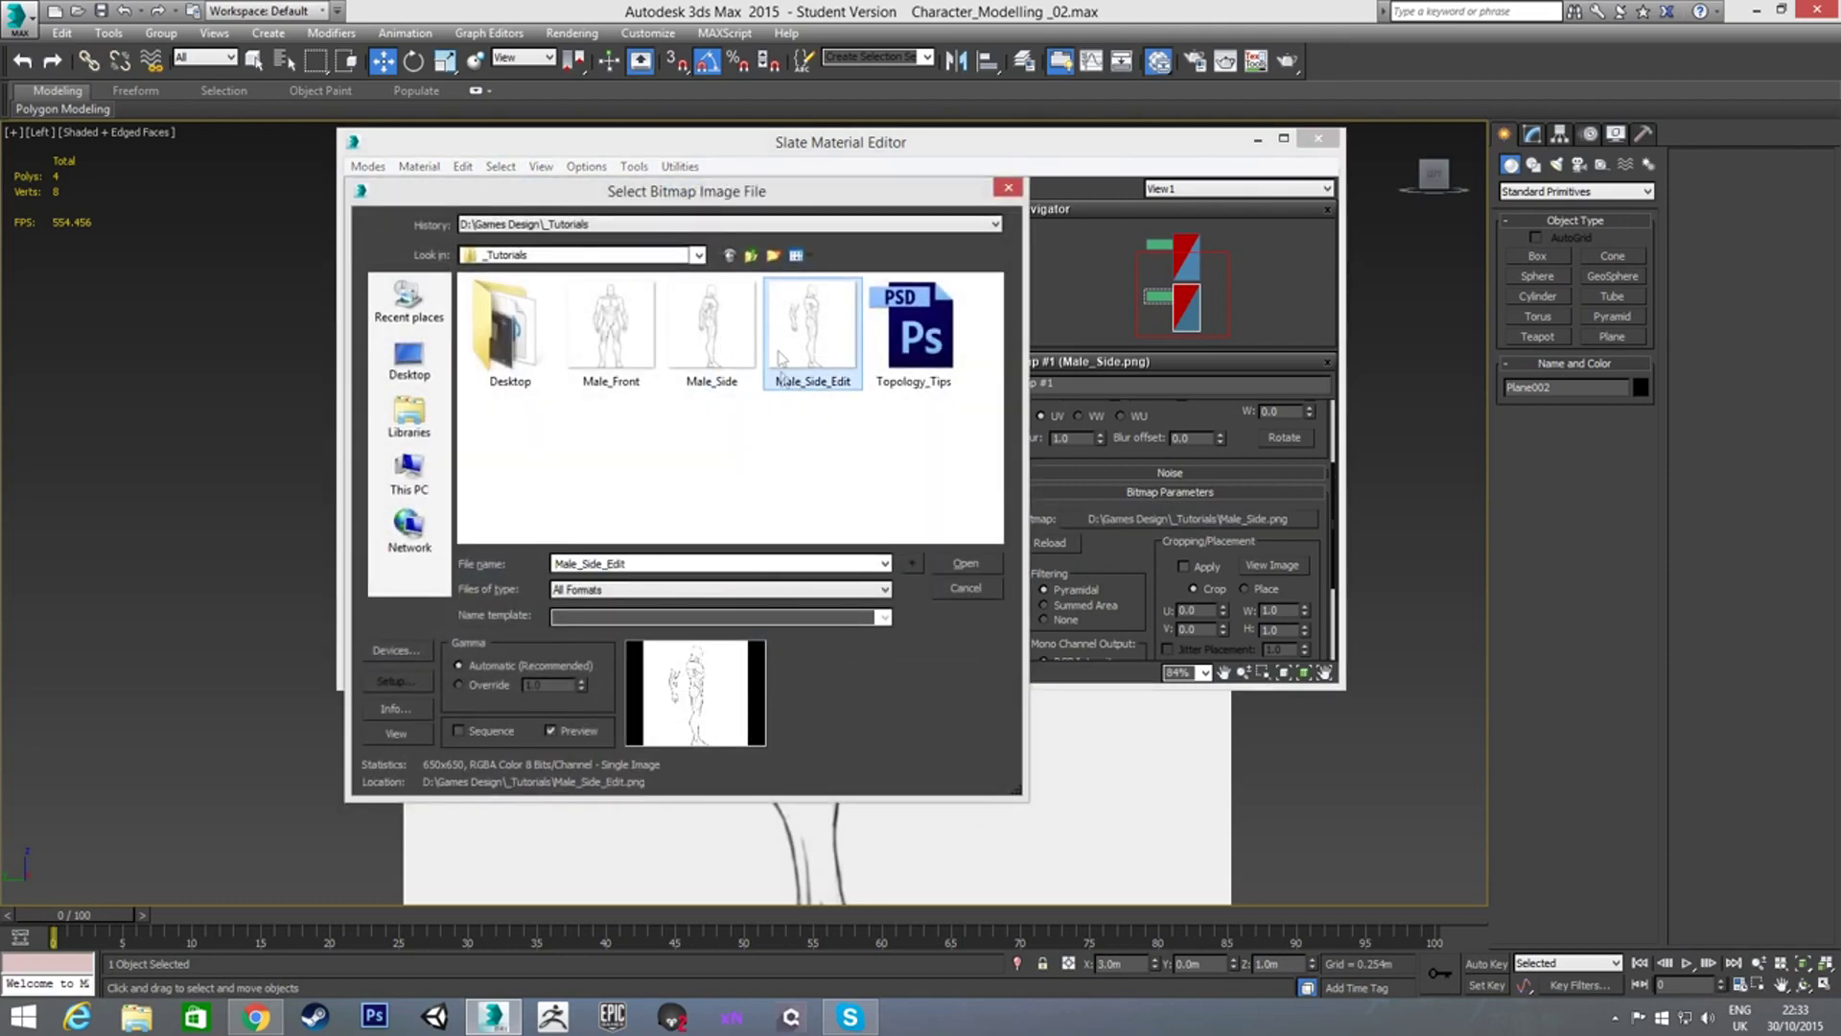
{"action": "left_click", "coordinate": [948, 562]}
{"action": "left_click", "coordinate": [1321, 142]}
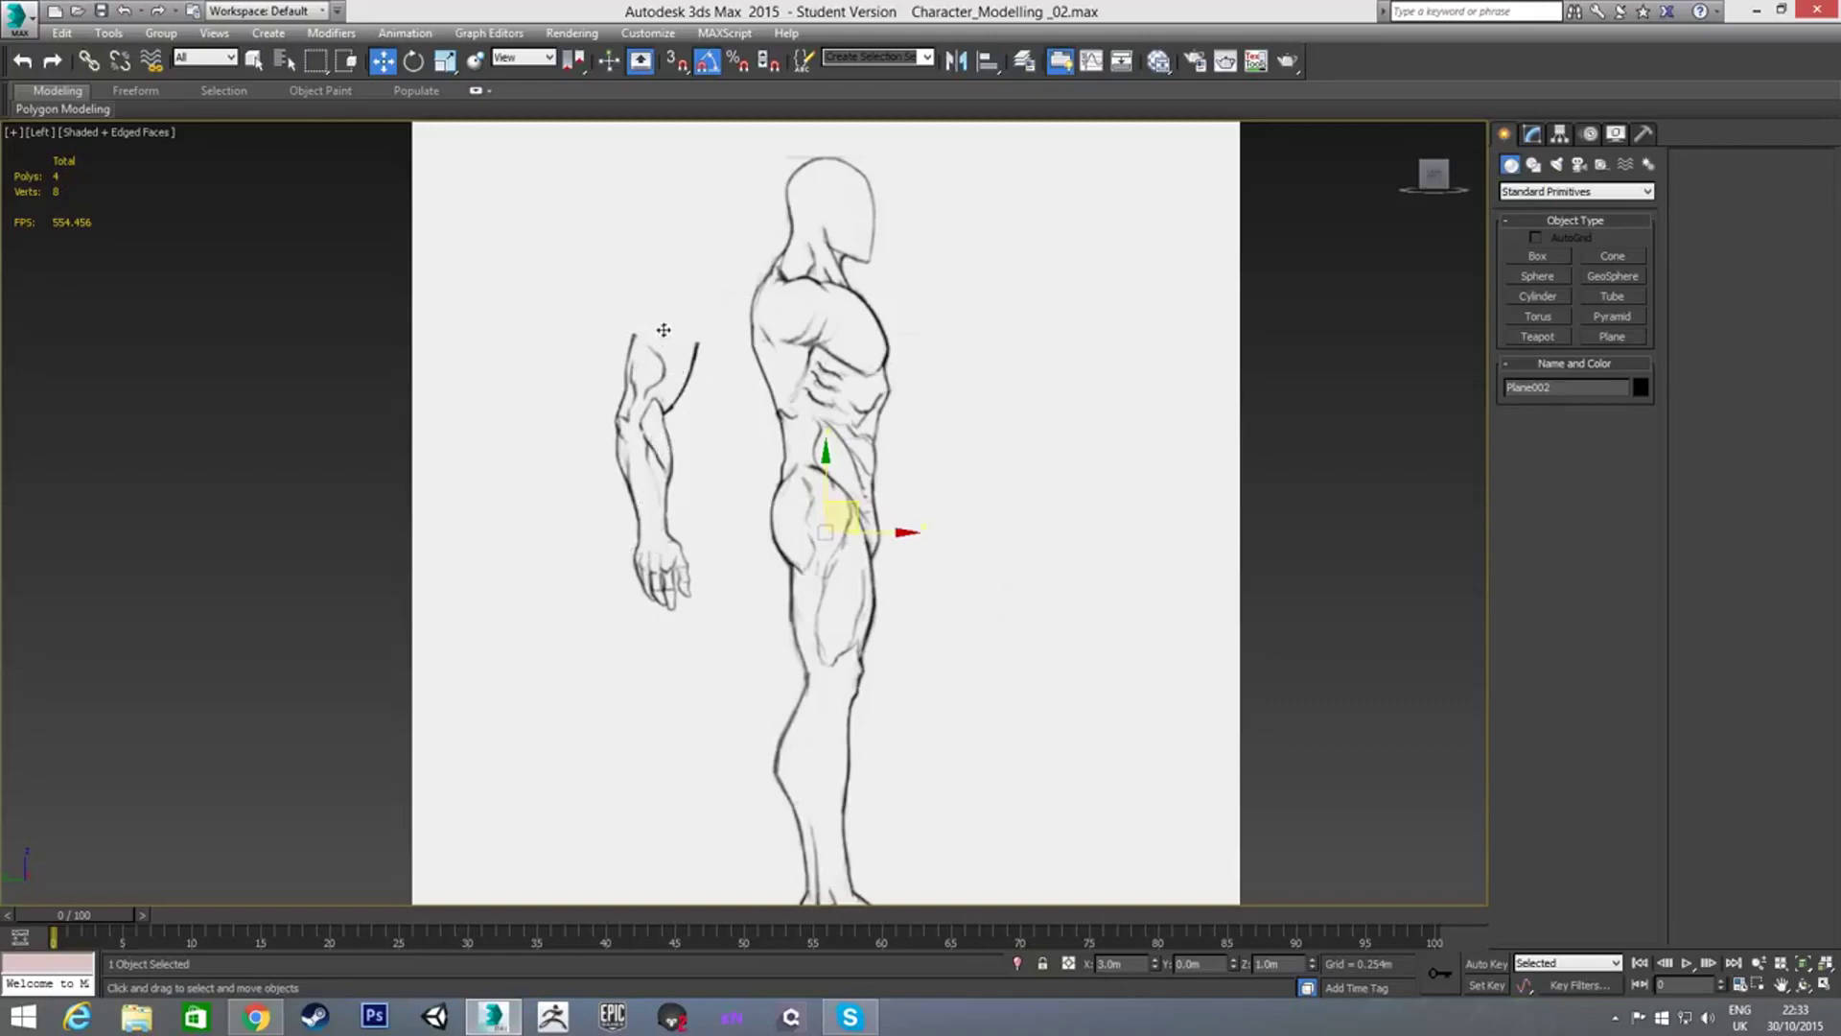
In the Perspective view, turn off Show Frozen in Gray for both reference planes and freeze them
{"action": "scroll", "coordinate": [780, 527], "scroll_direction": "down", "scroll_amount": 2}
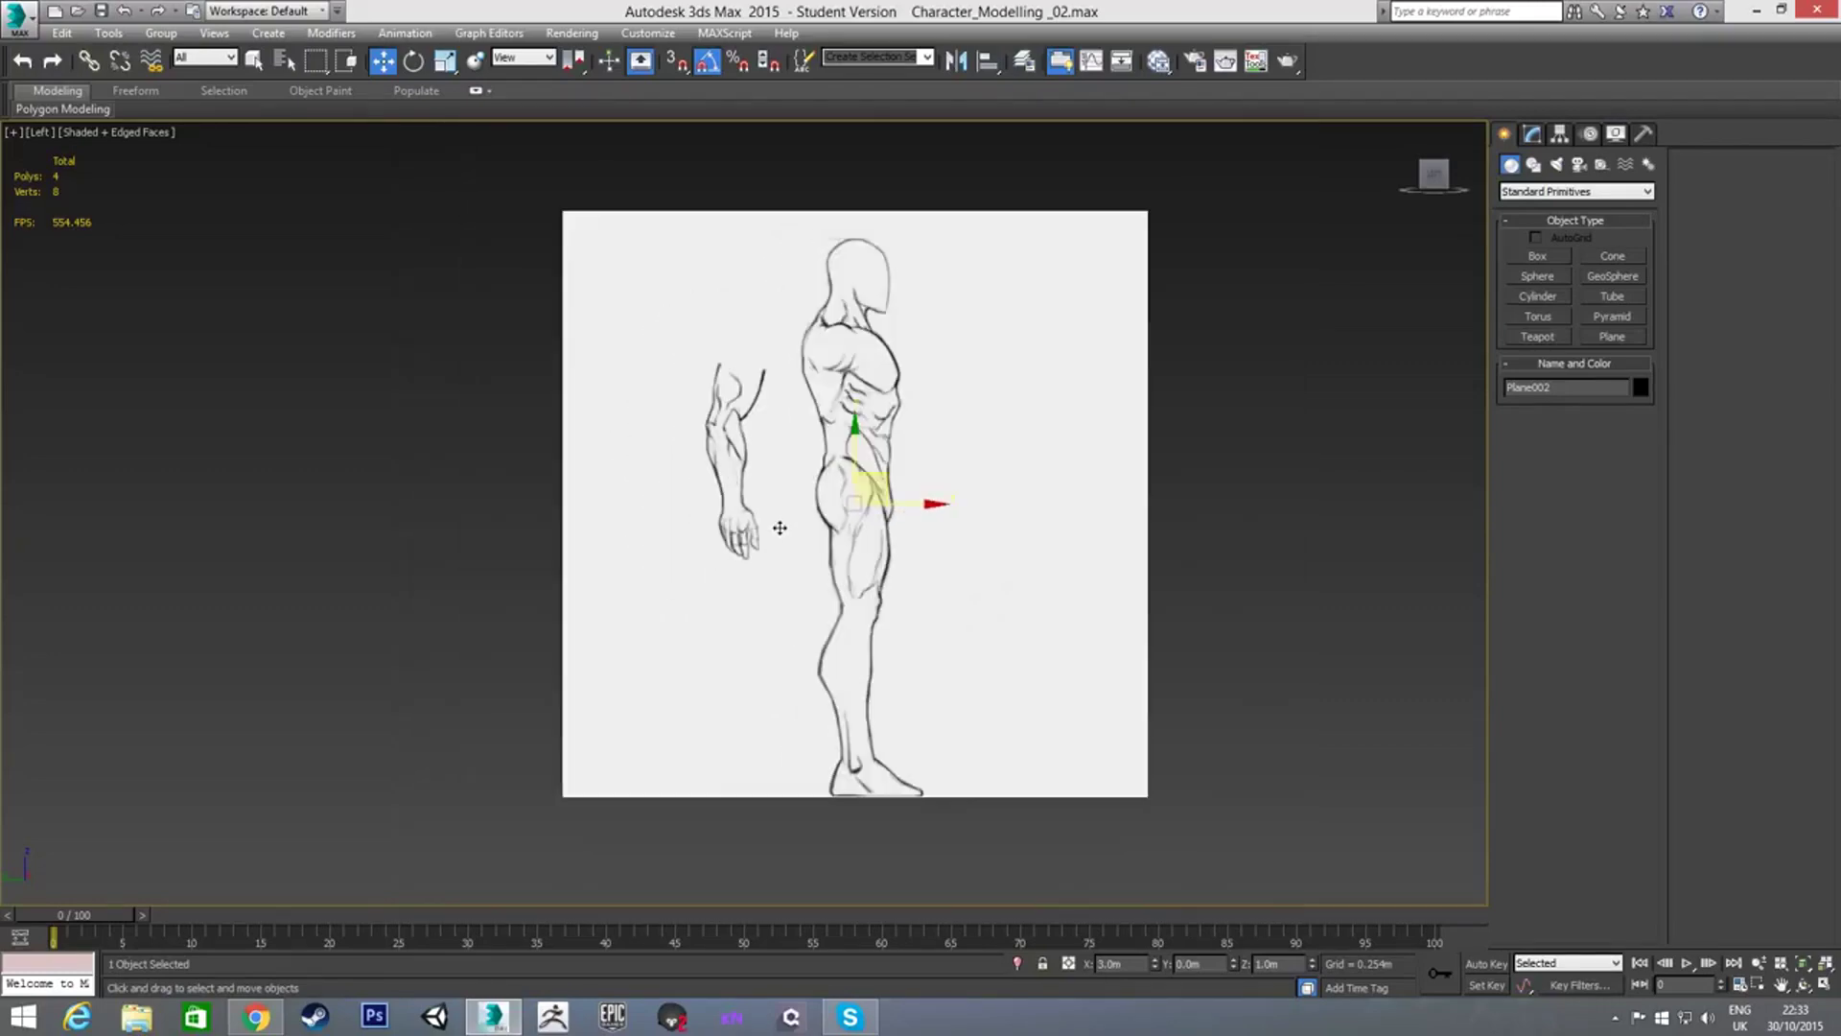
{"action": "key", "text": "p"}
{"action": "mouse_move", "coordinate": [650, 529]}
{"action": "middle_mouse_down", "text": "alt"}
{"action": "mouse_move", "coordinate": [555, 571]}
{"action": "mouse_move", "coordinate": [757, 538]}
{"action": "mouse_move", "coordinate": [715, 505]}
{"action": "mouse_move", "coordinate": [792, 516]}
{"action": "middle_mouse_up", "text": "alt"}
{"action": "scroll", "coordinate": [703, 508], "scroll_direction": "up", "scroll_amount": 3}
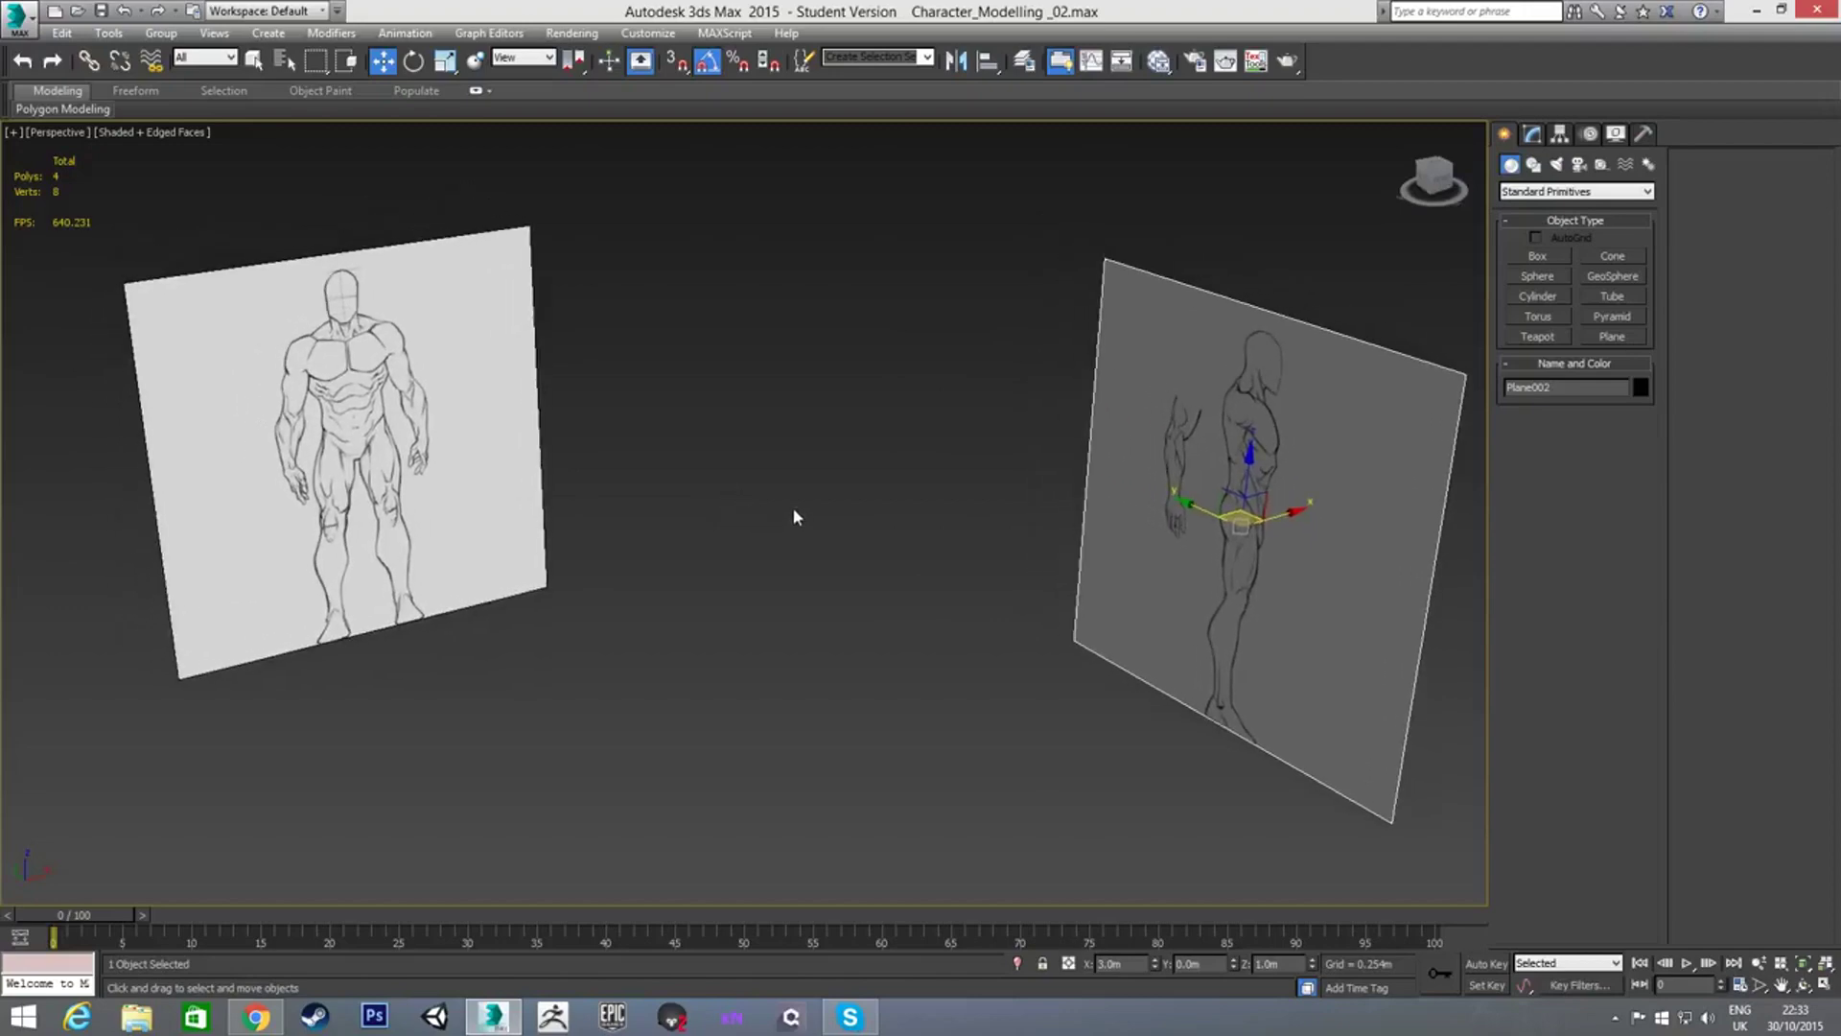
{"action": "middle_click_drag", "start_coordinate": [796, 495], "coordinate": [802, 497], "text": "alt"}
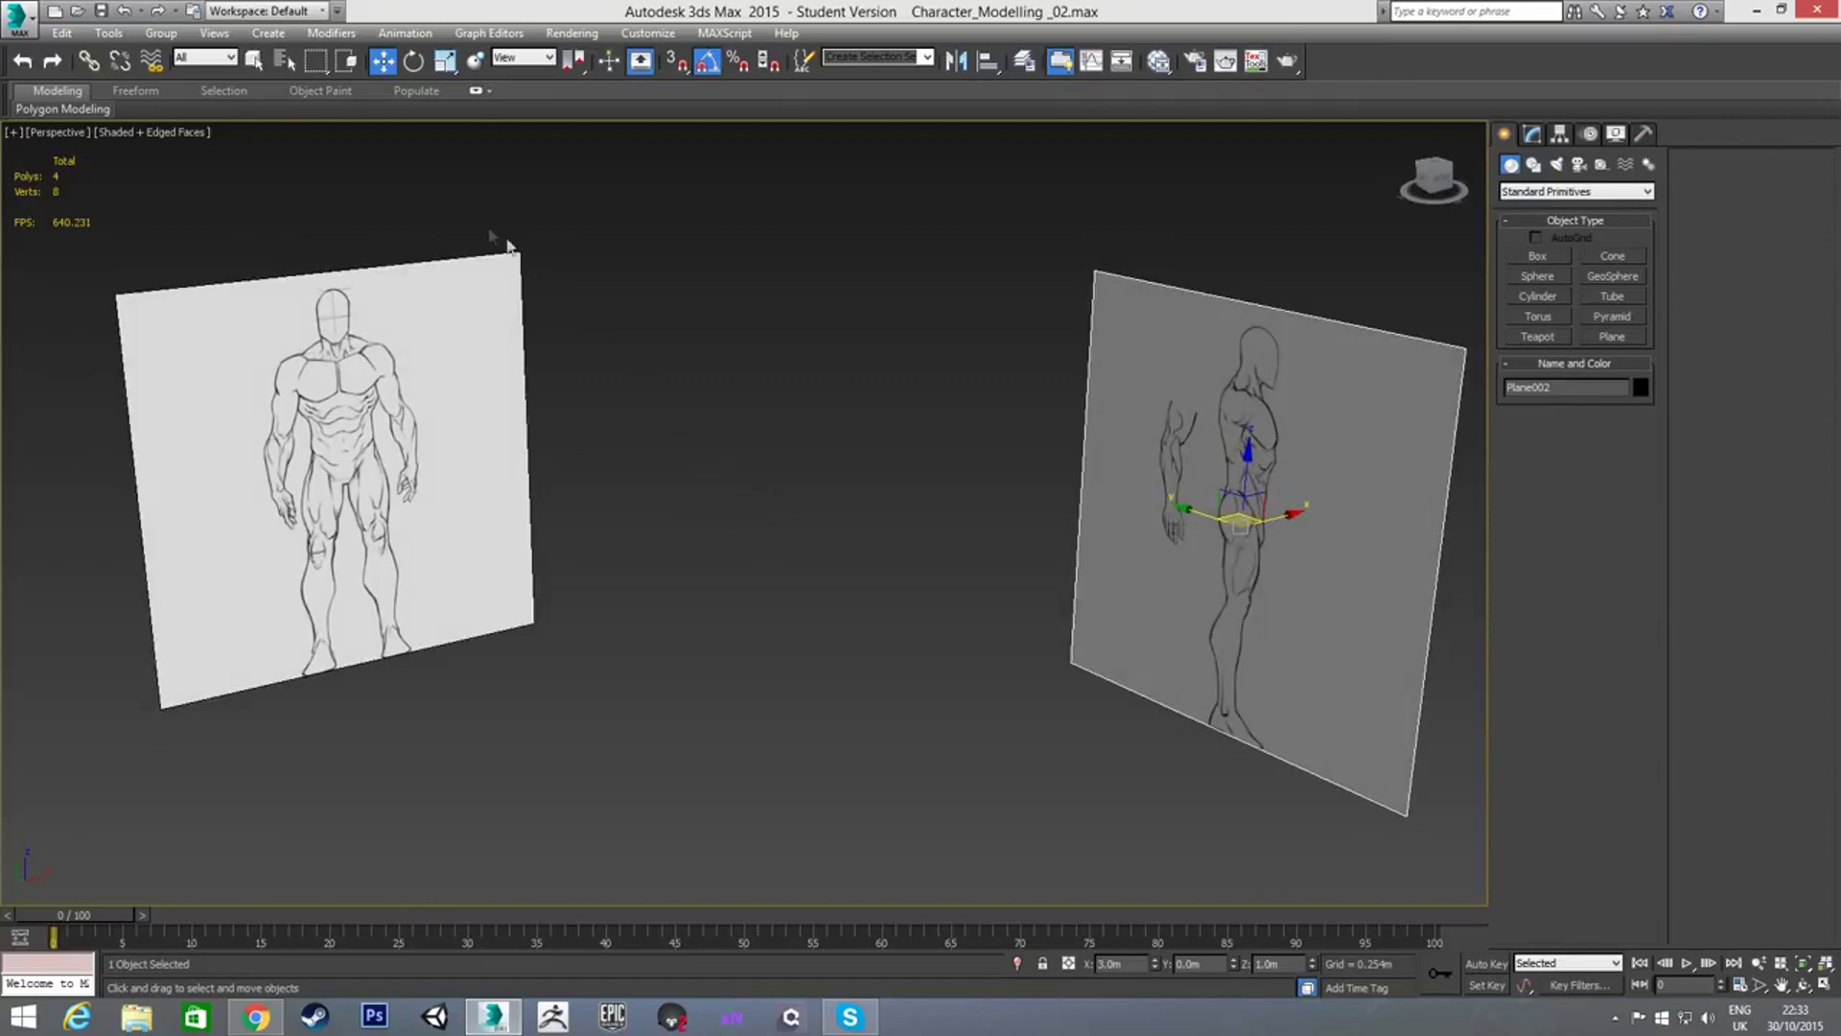
{"action": "left_click_drag", "start_coordinate": [1186, 405], "coordinate": [1186, 406]}
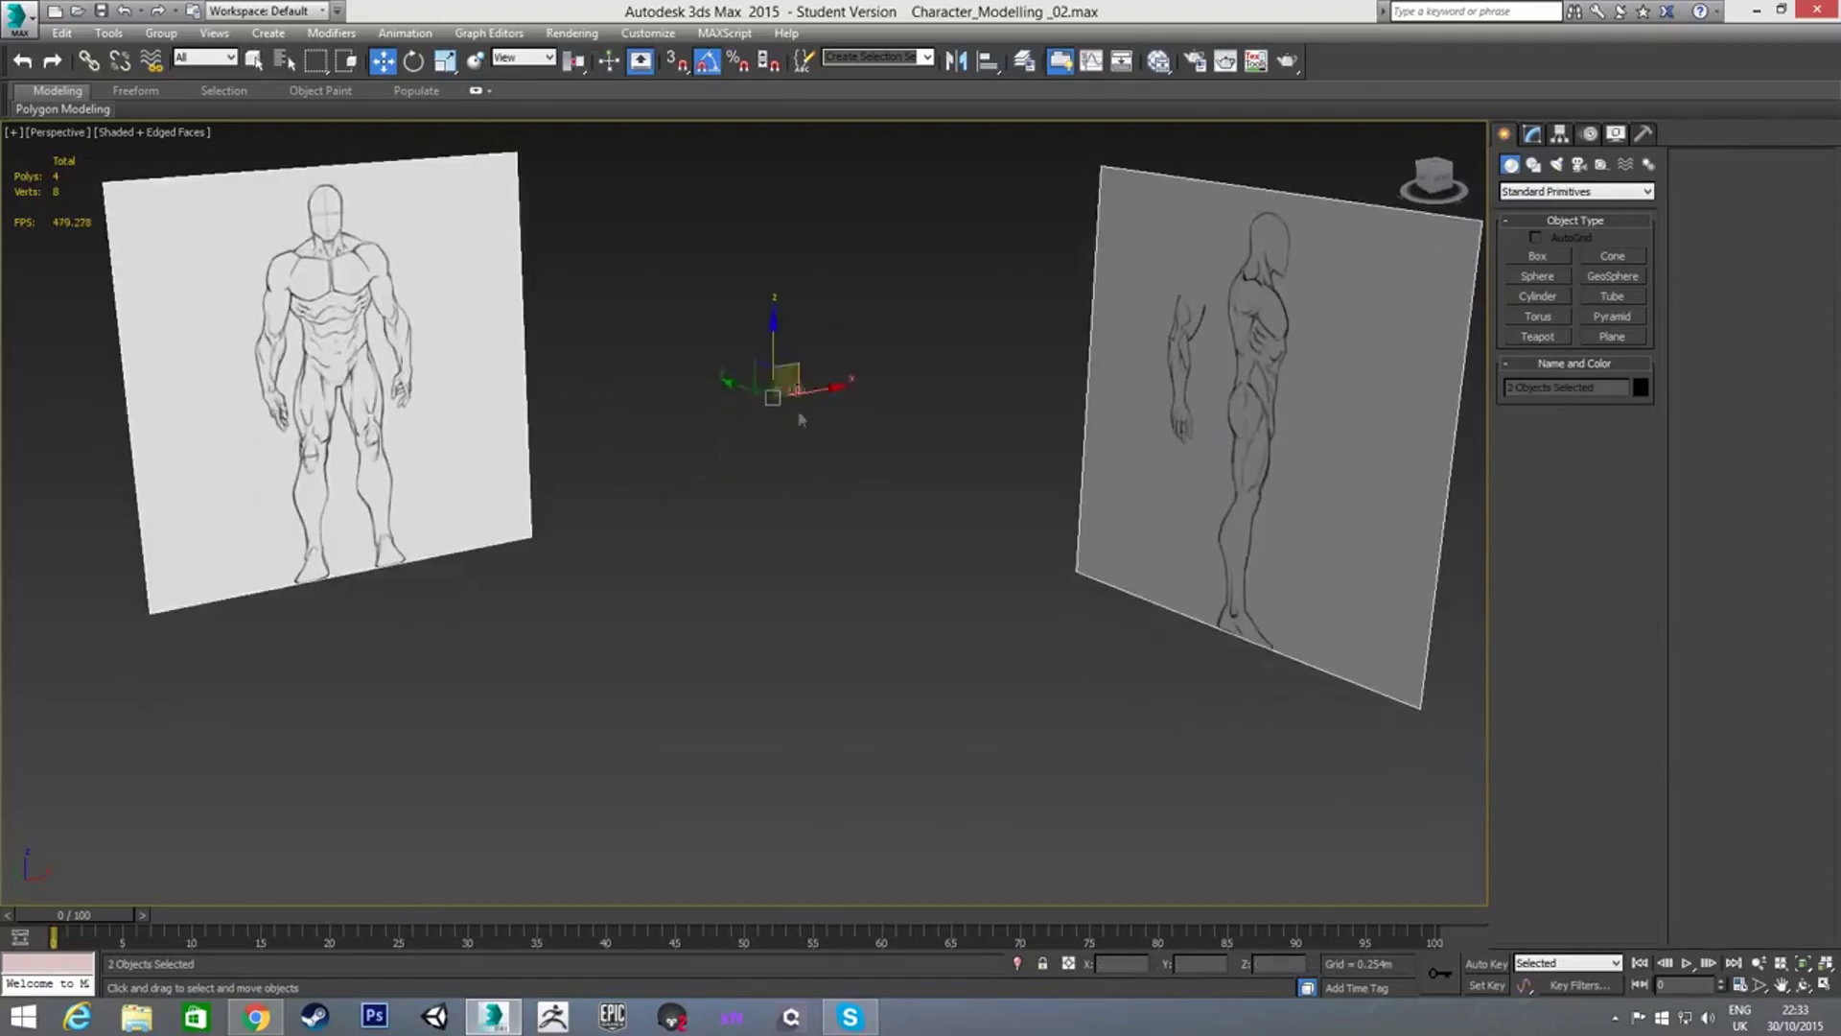
{"action": "right_click", "coordinate": [830, 384]}
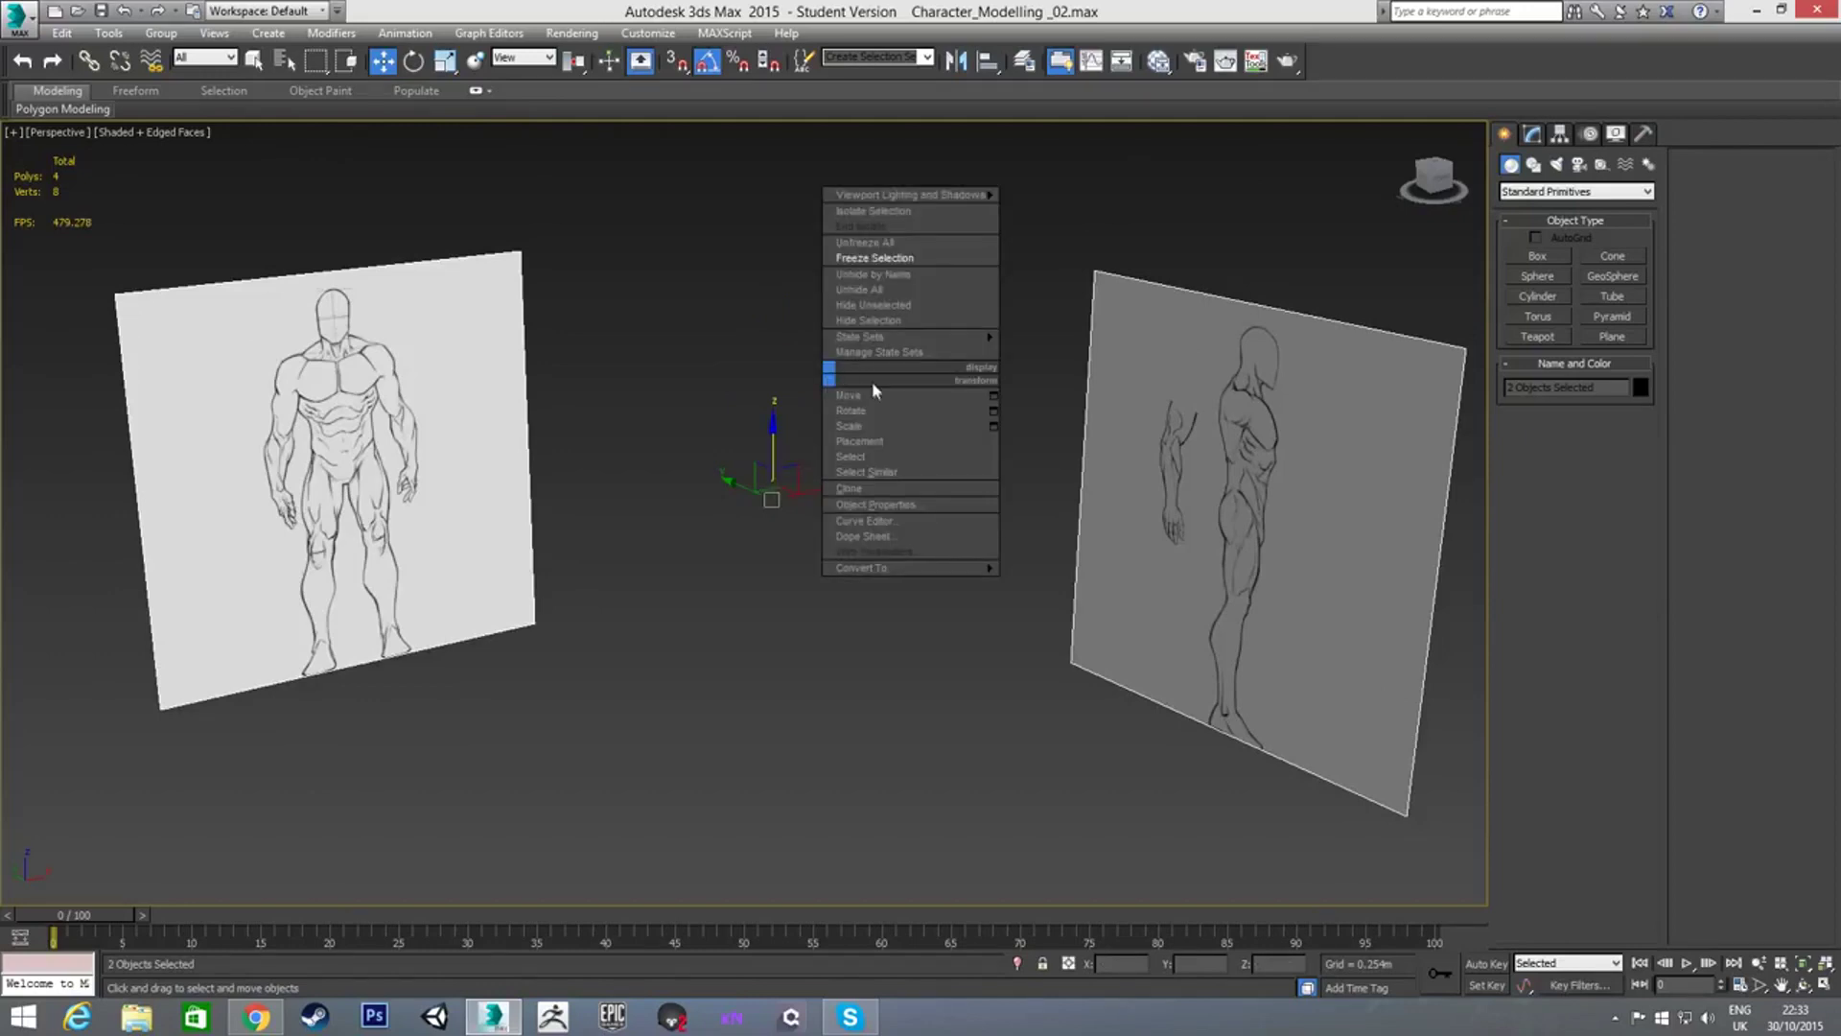
{"action": "left_click", "coordinate": [874, 506]}
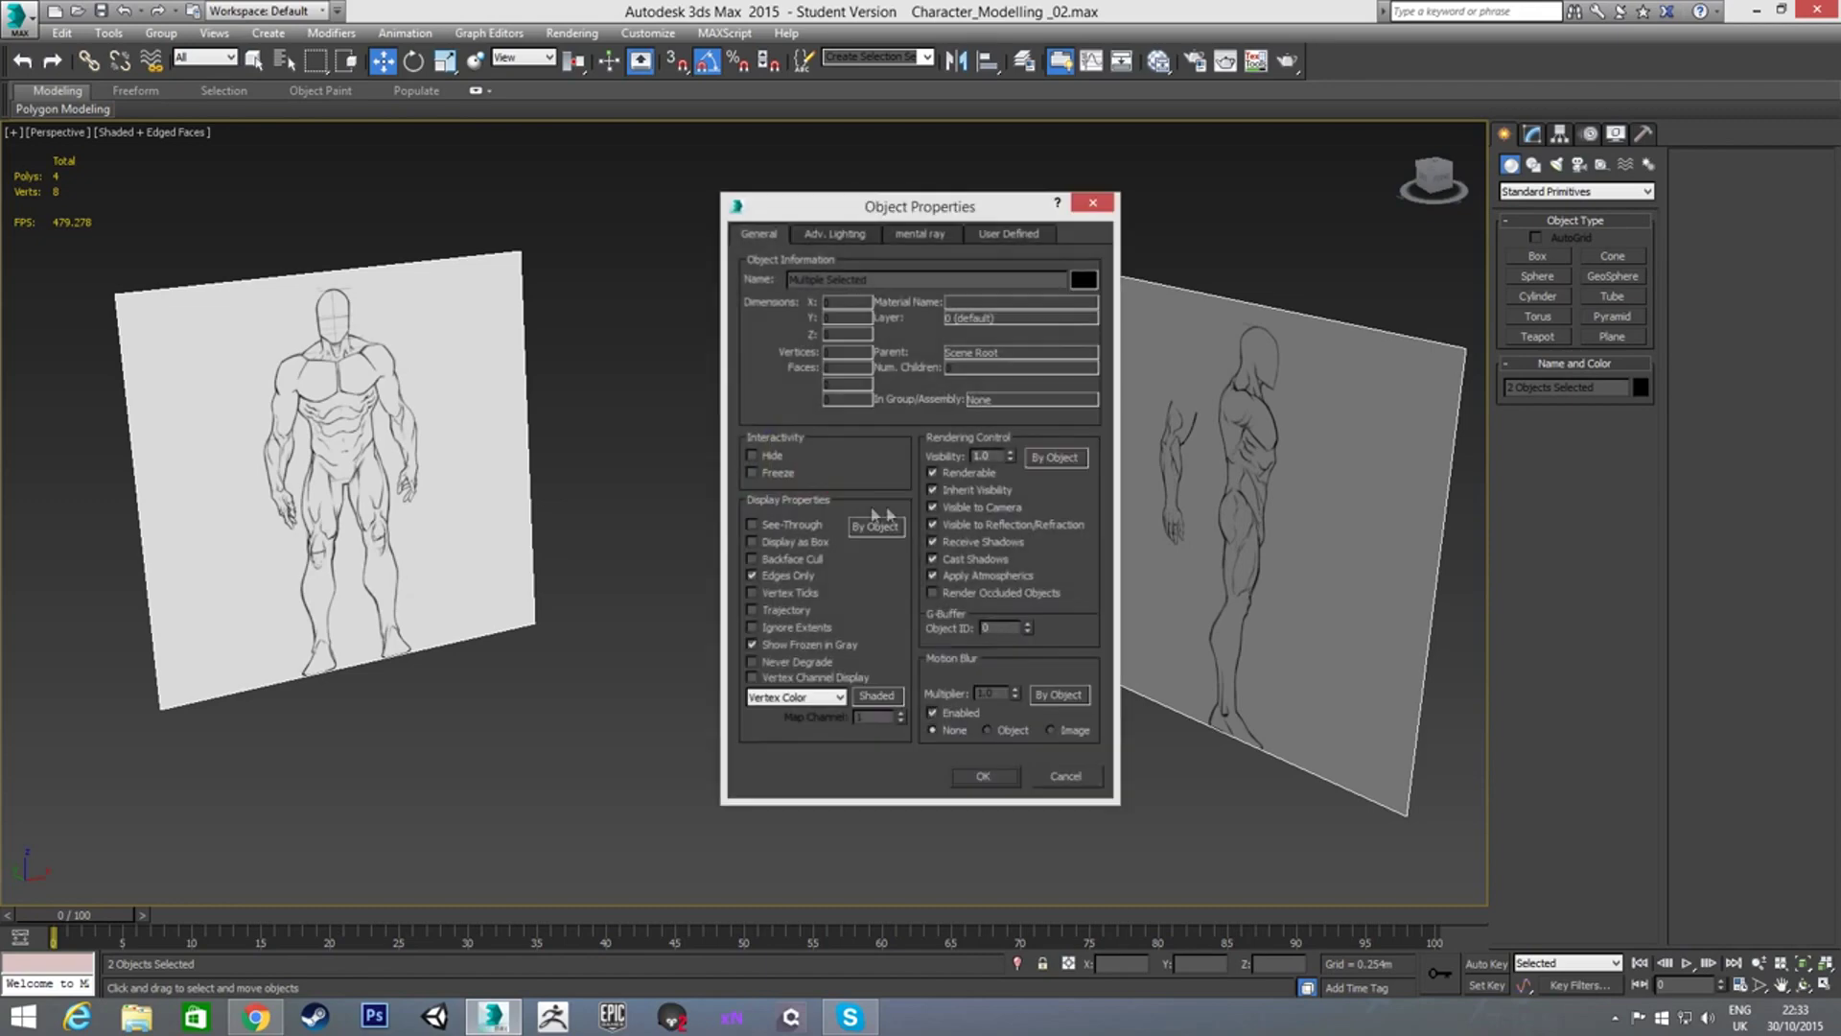
{"action": "left_click", "coordinate": [753, 646]}
{"action": "left_click", "coordinate": [984, 769]}
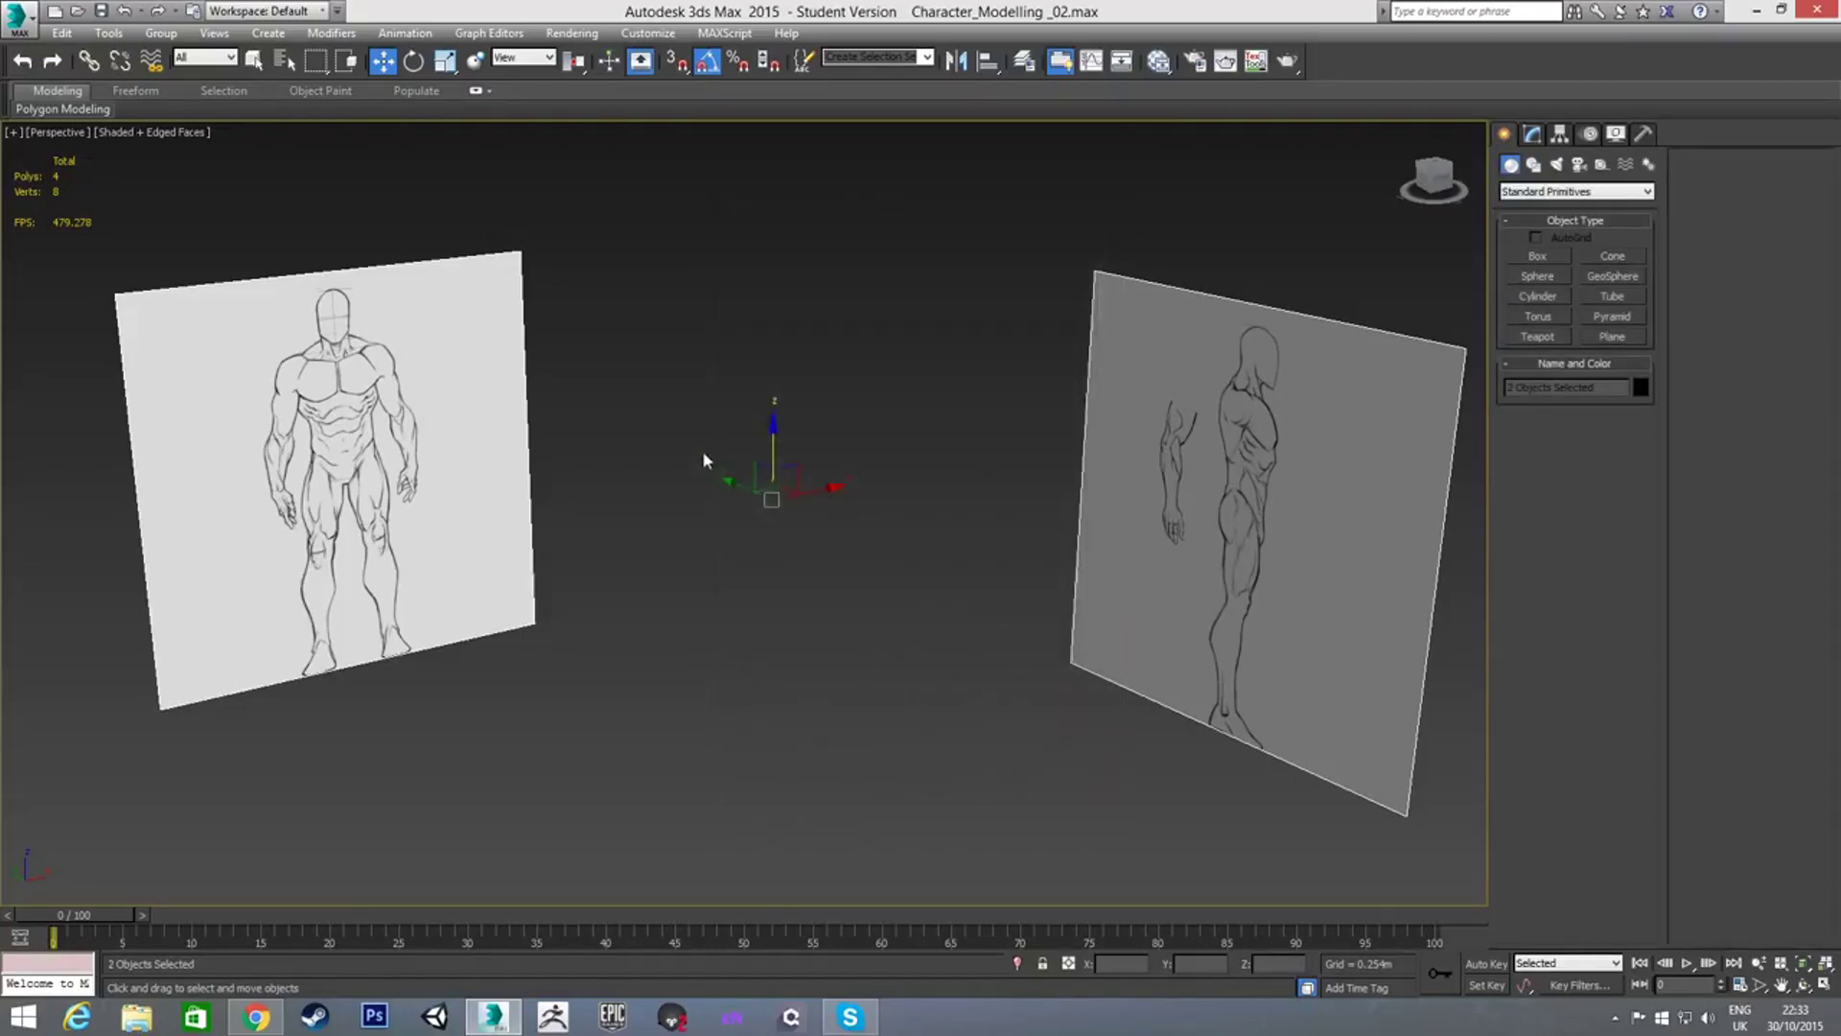
{"action": "right_click", "coordinate": [706, 454]}
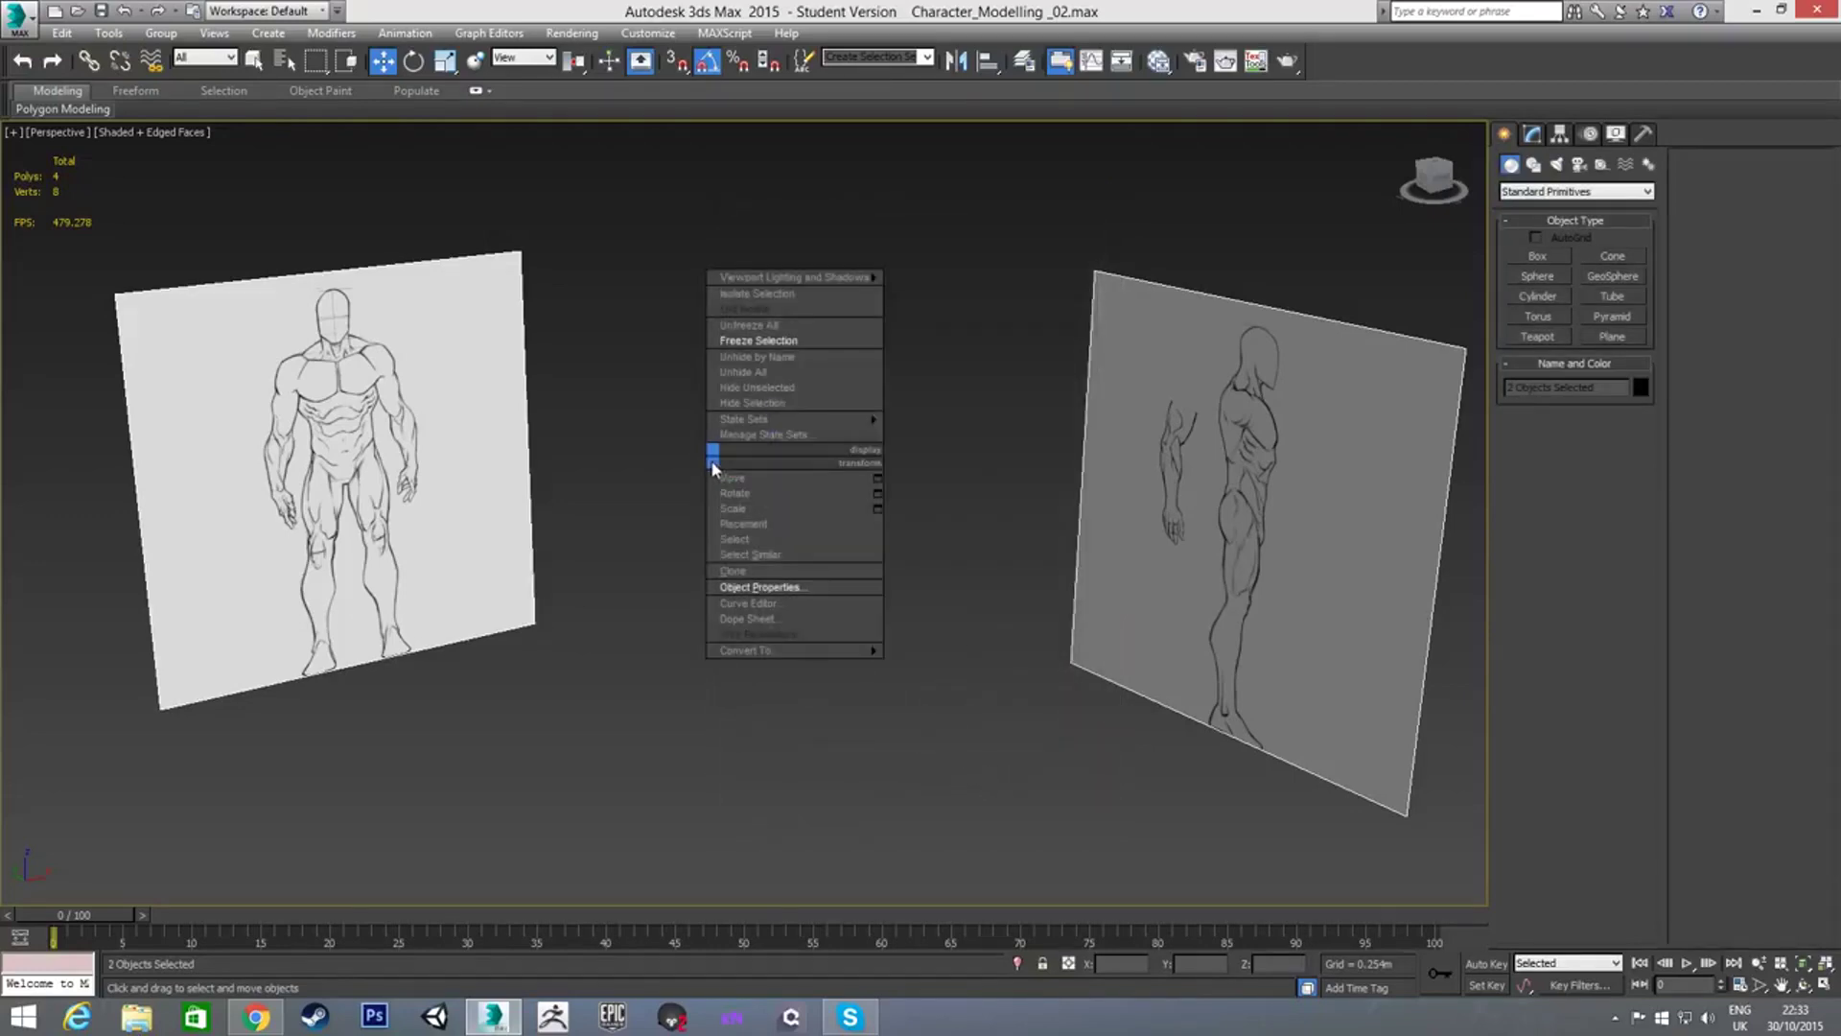
{"action": "left_click", "coordinate": [770, 341]}
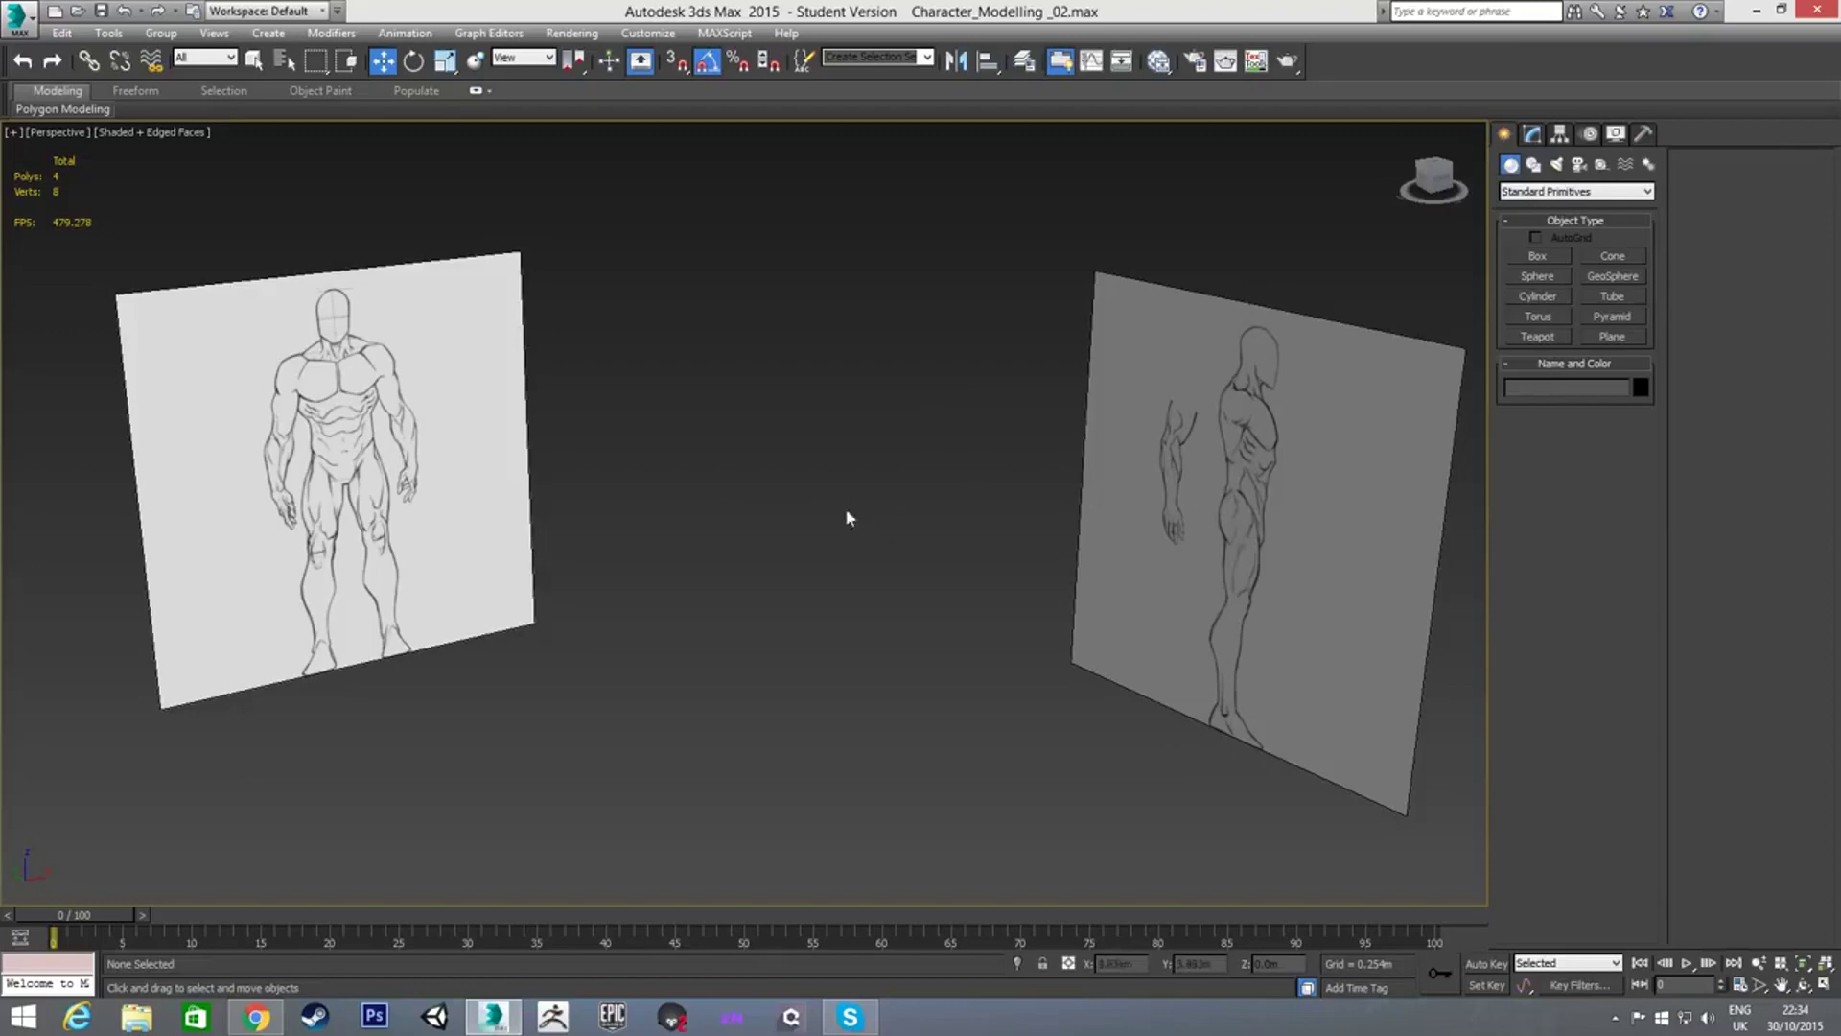
In the Front view, create an 8-sided cylinder over the upper arm, about 0.06 m in radius and 0.118 m high
{"action": "key", "text": "f"}
{"action": "scroll", "coordinate": [743, 451], "scroll_direction": "up", "scroll_amount": 4}
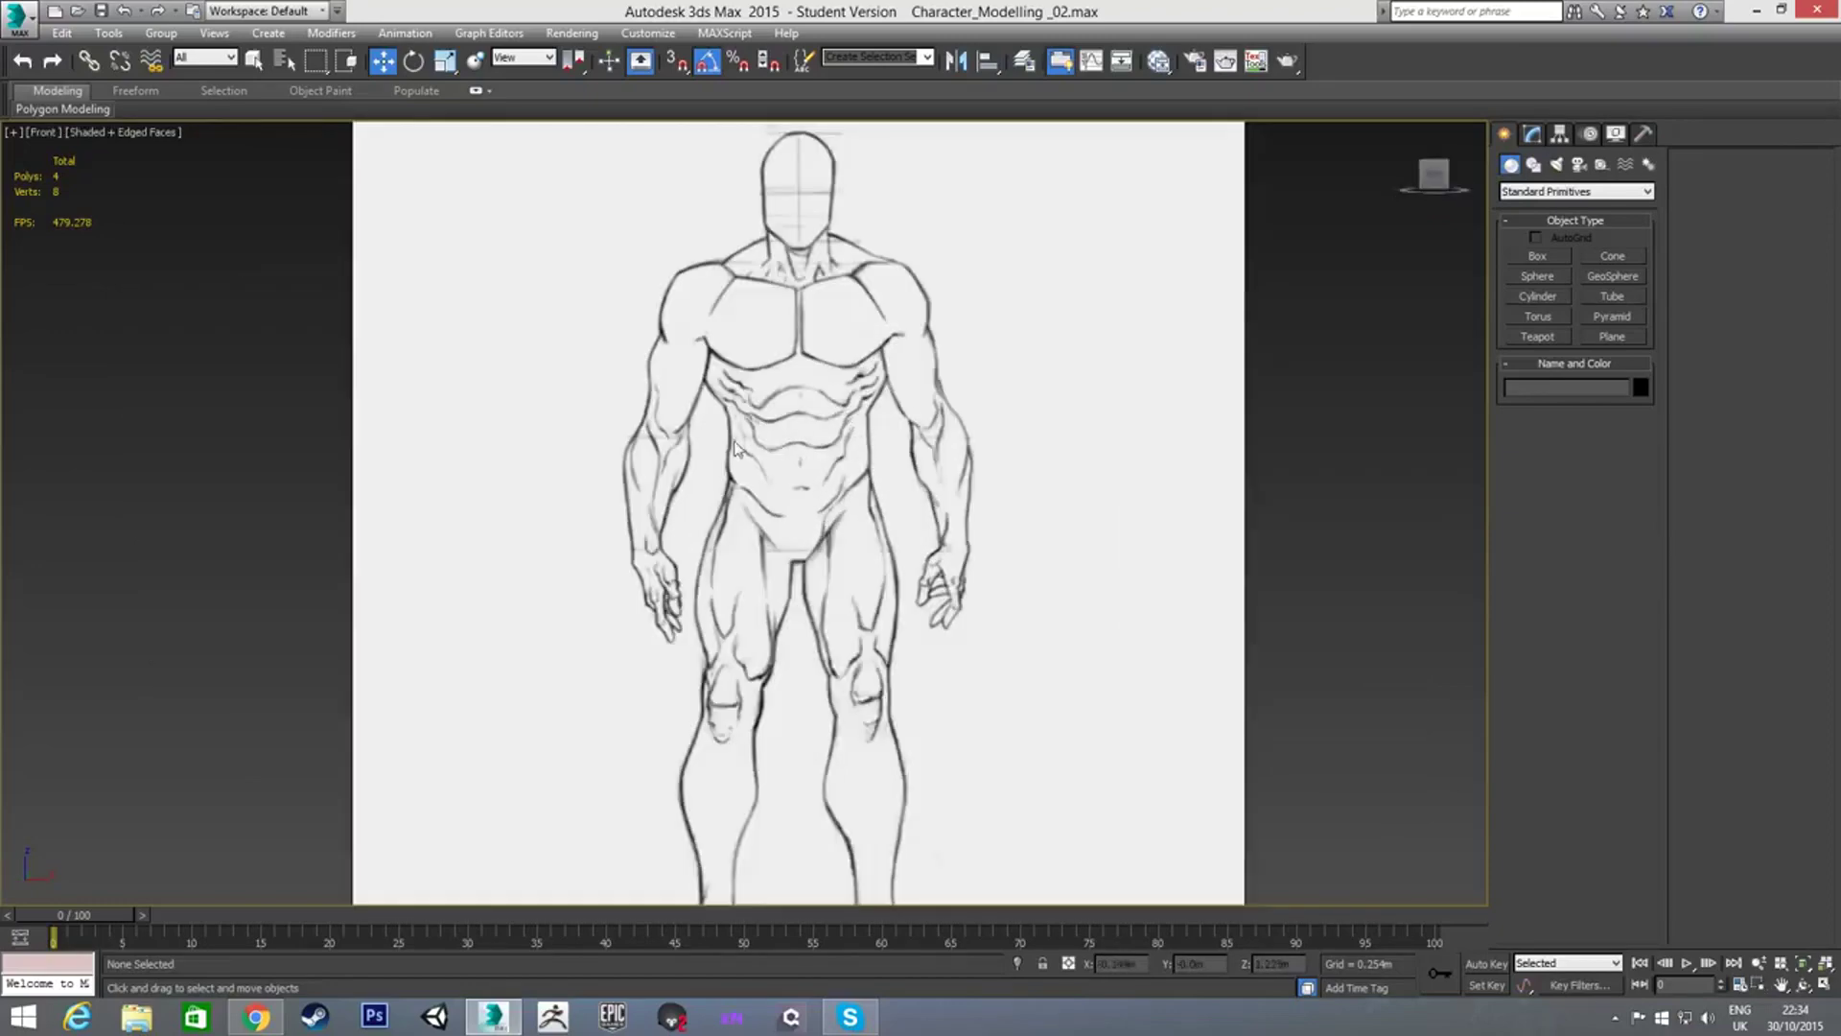
{"action": "middle_click_drag", "start_coordinate": [735, 448], "coordinate": [780, 461]}
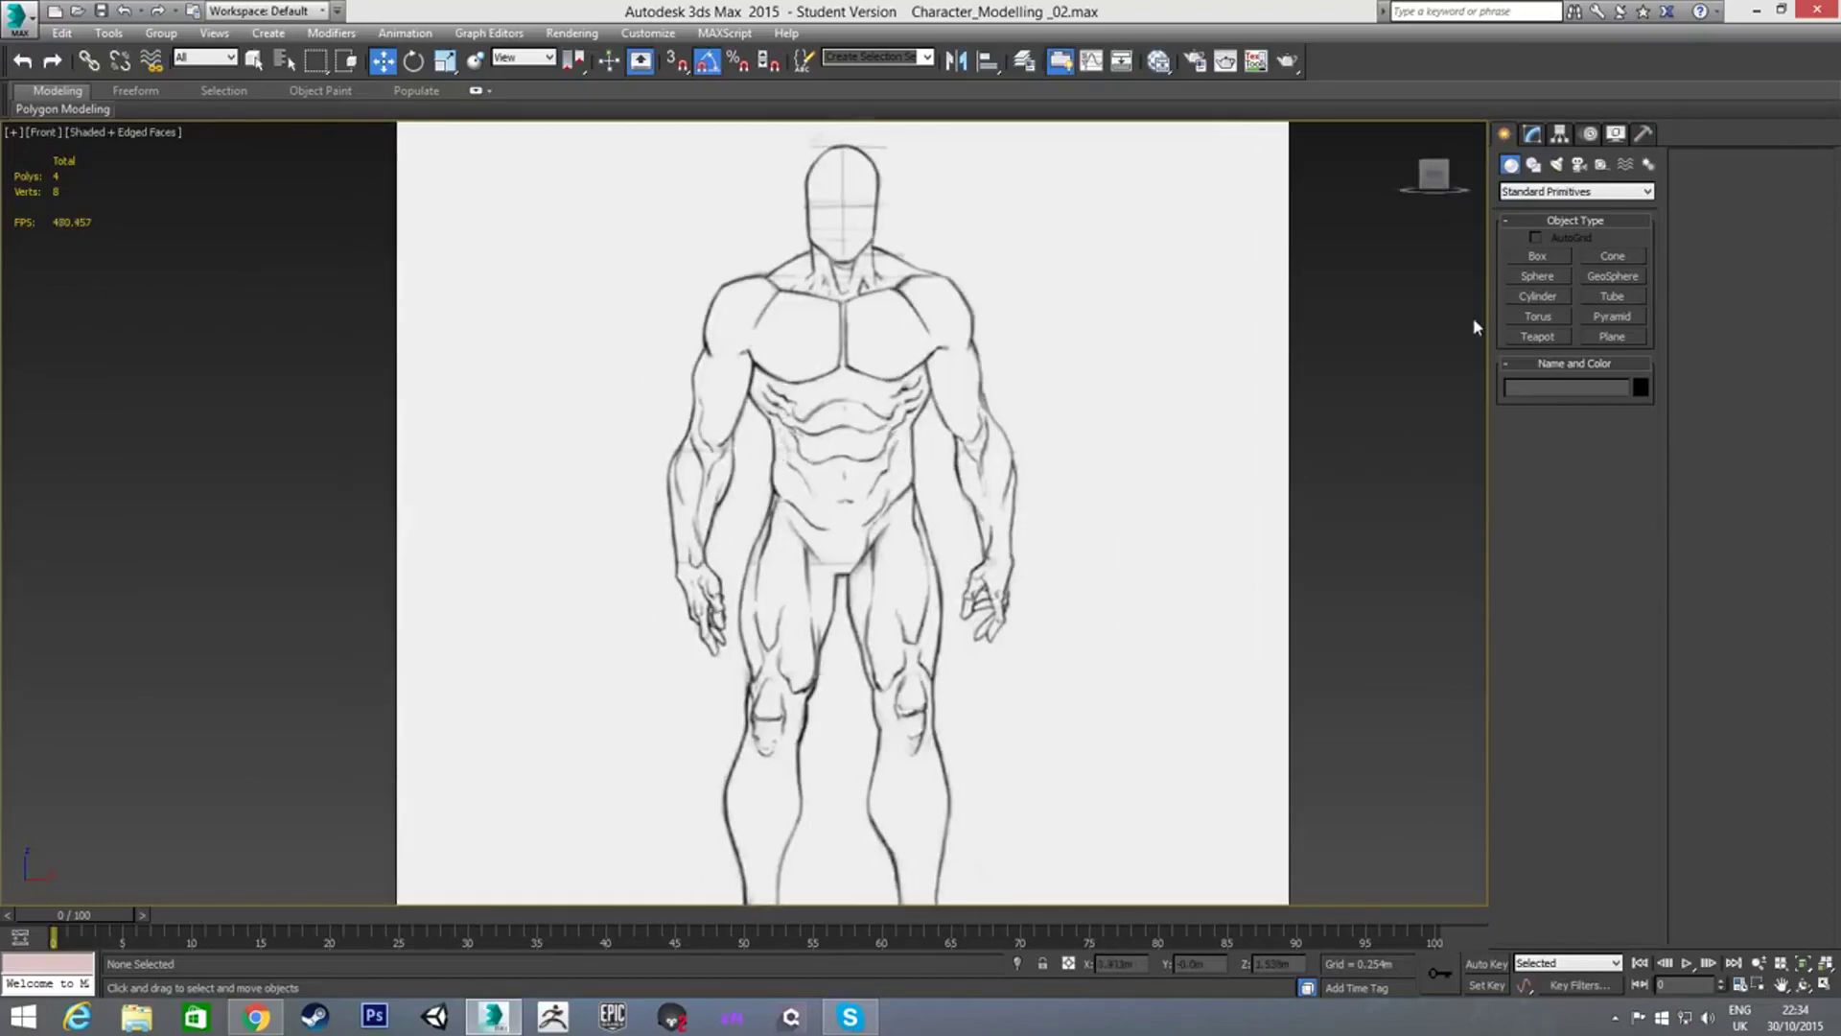
{"action": "left_click", "coordinate": [1538, 297]}
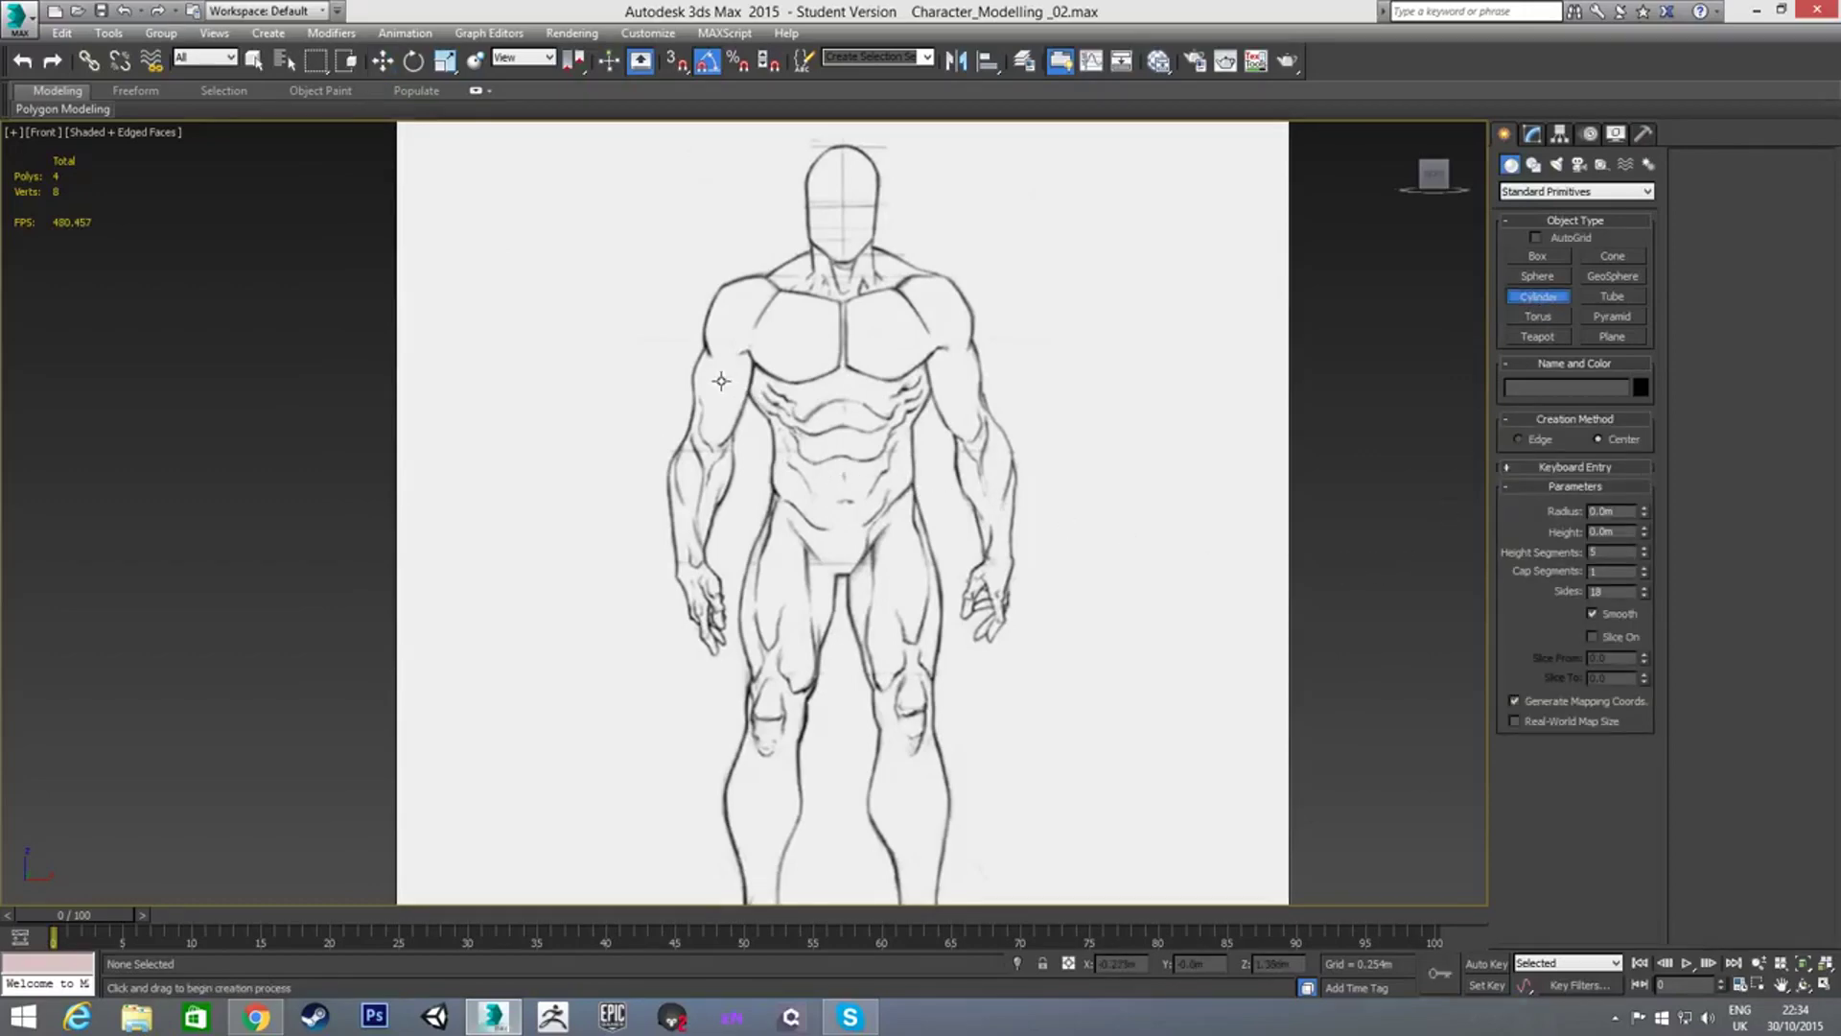
{"action": "left_click_drag", "start_coordinate": [721, 381], "coordinate": [731, 403]}
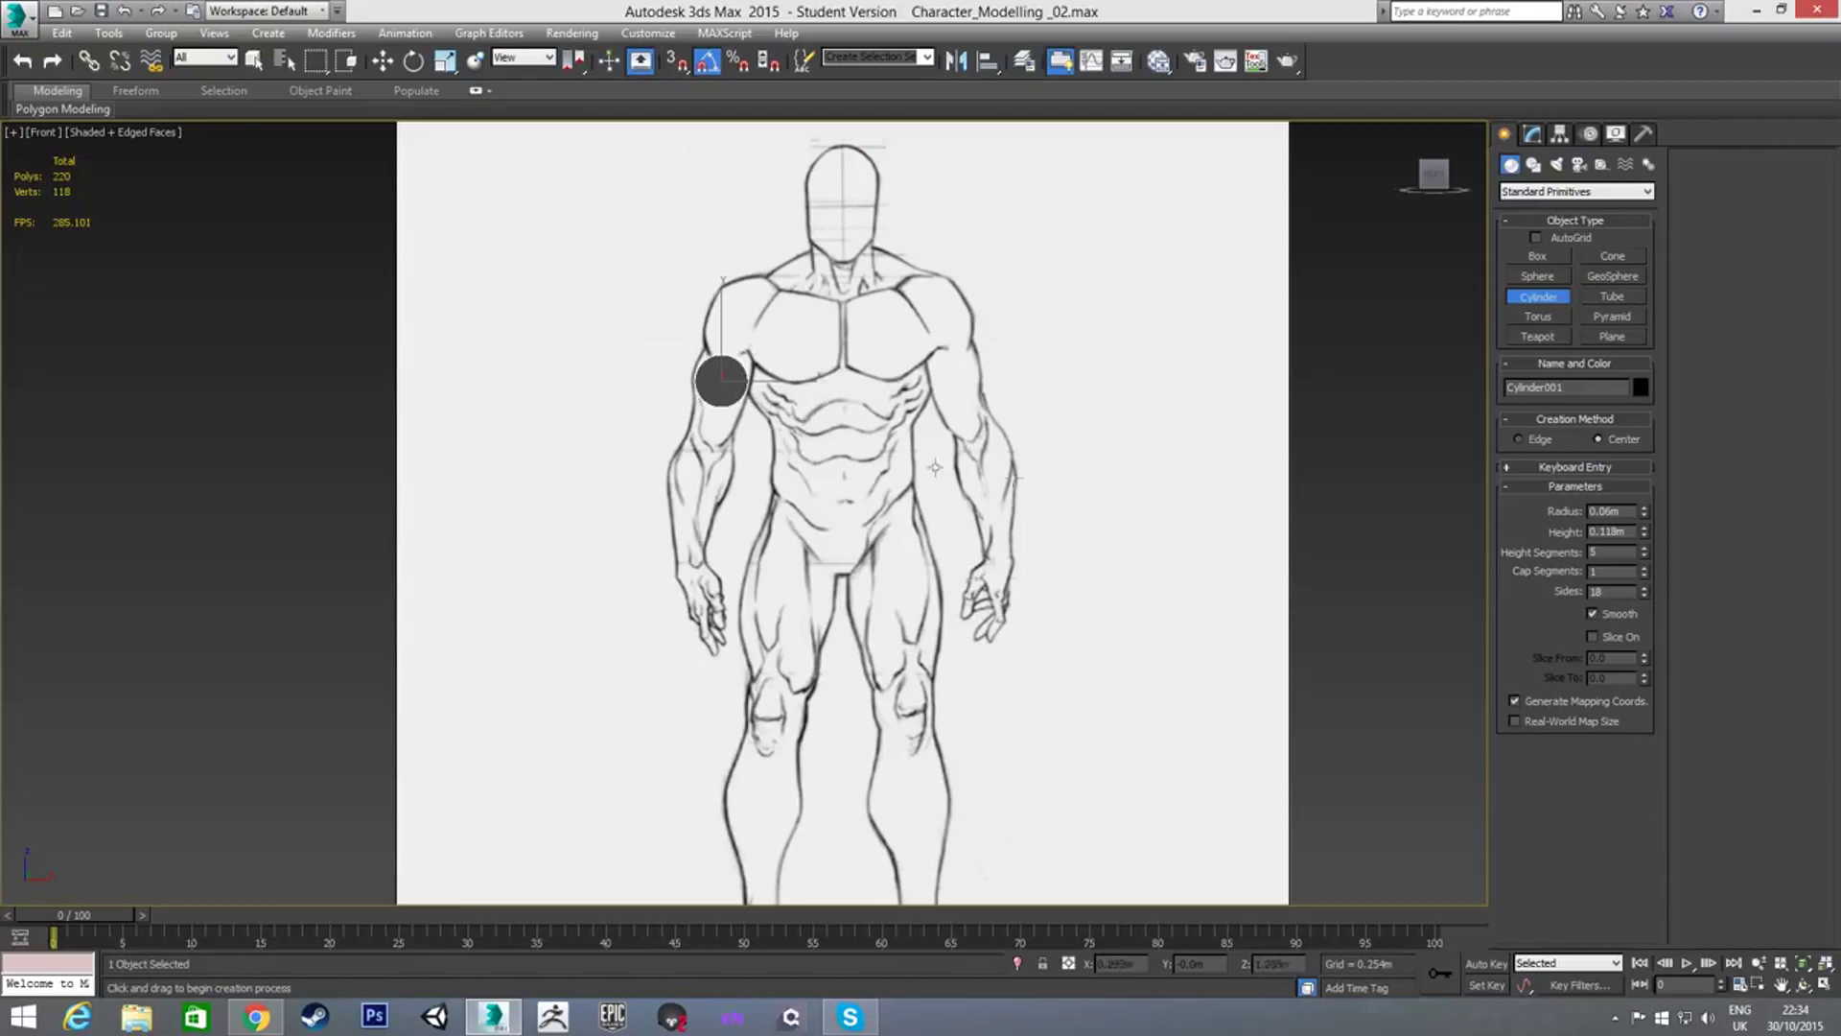
{"action": "scroll", "coordinate": [734, 382], "scroll_direction": "up", "scroll_amount": 6}
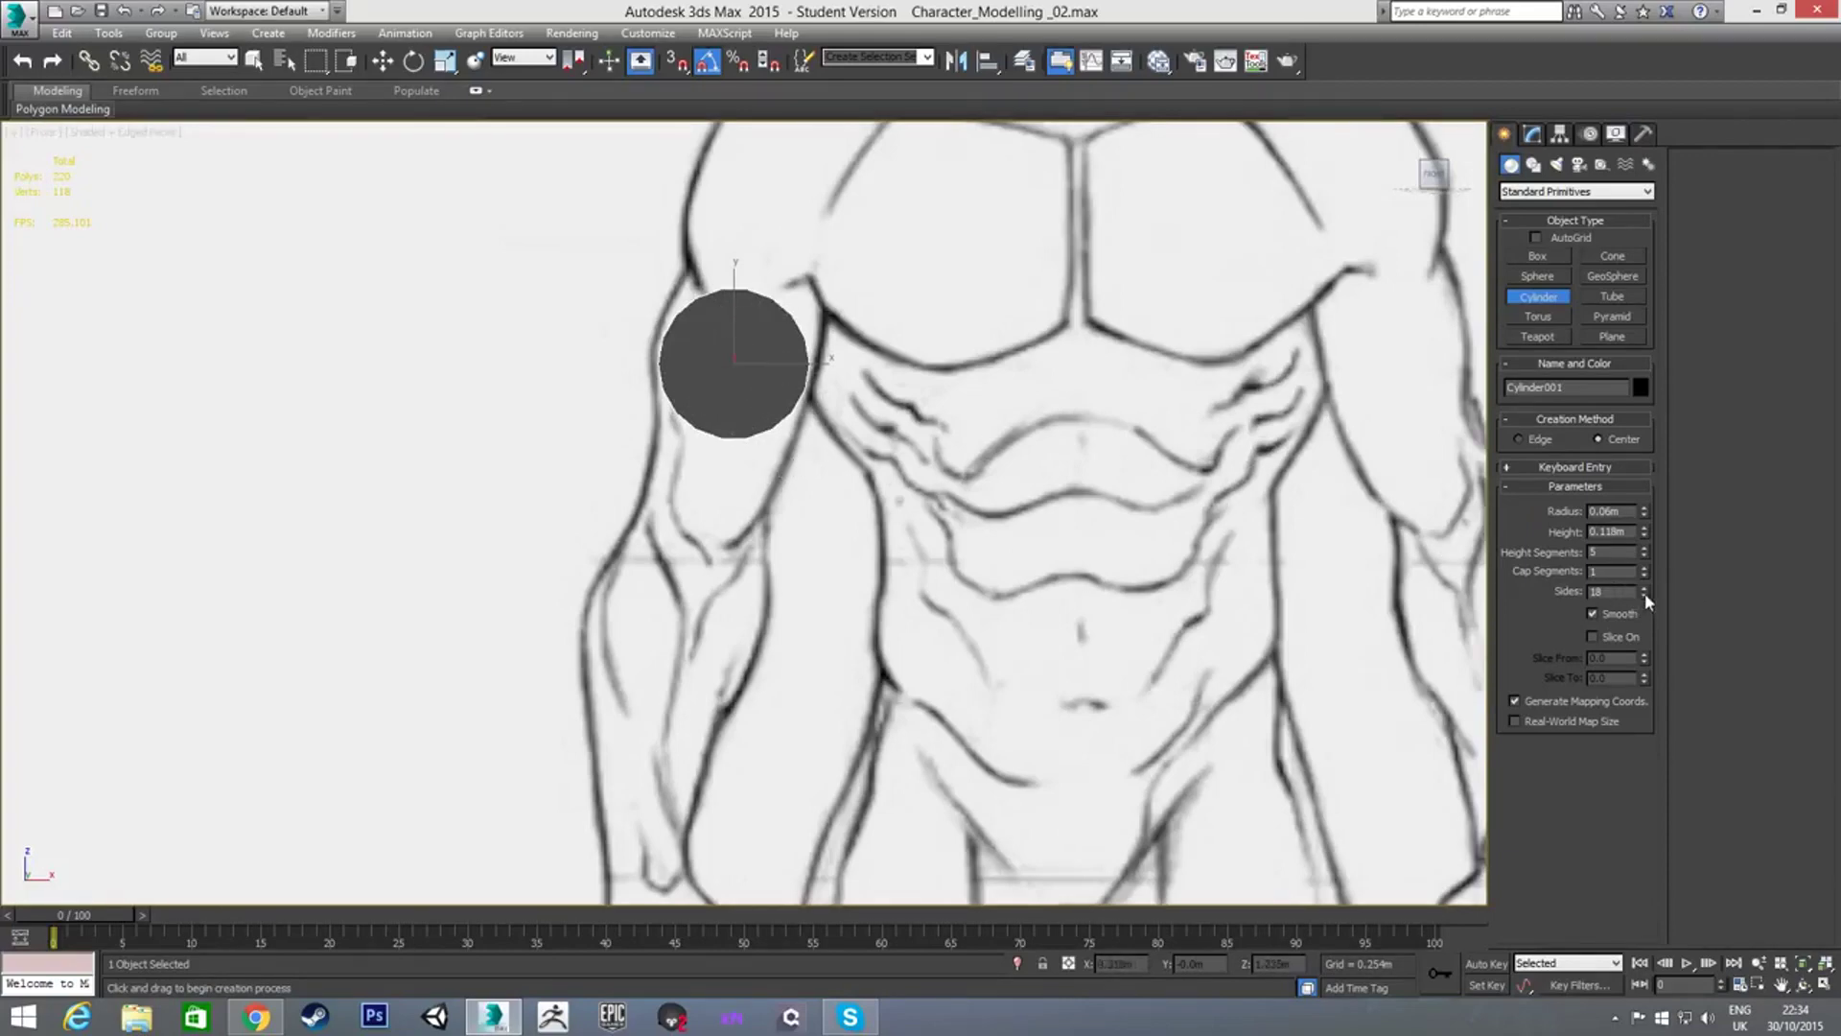
{"action": "left_click_drag", "start_coordinate": [1644, 597], "coordinate": [1643, 596]}
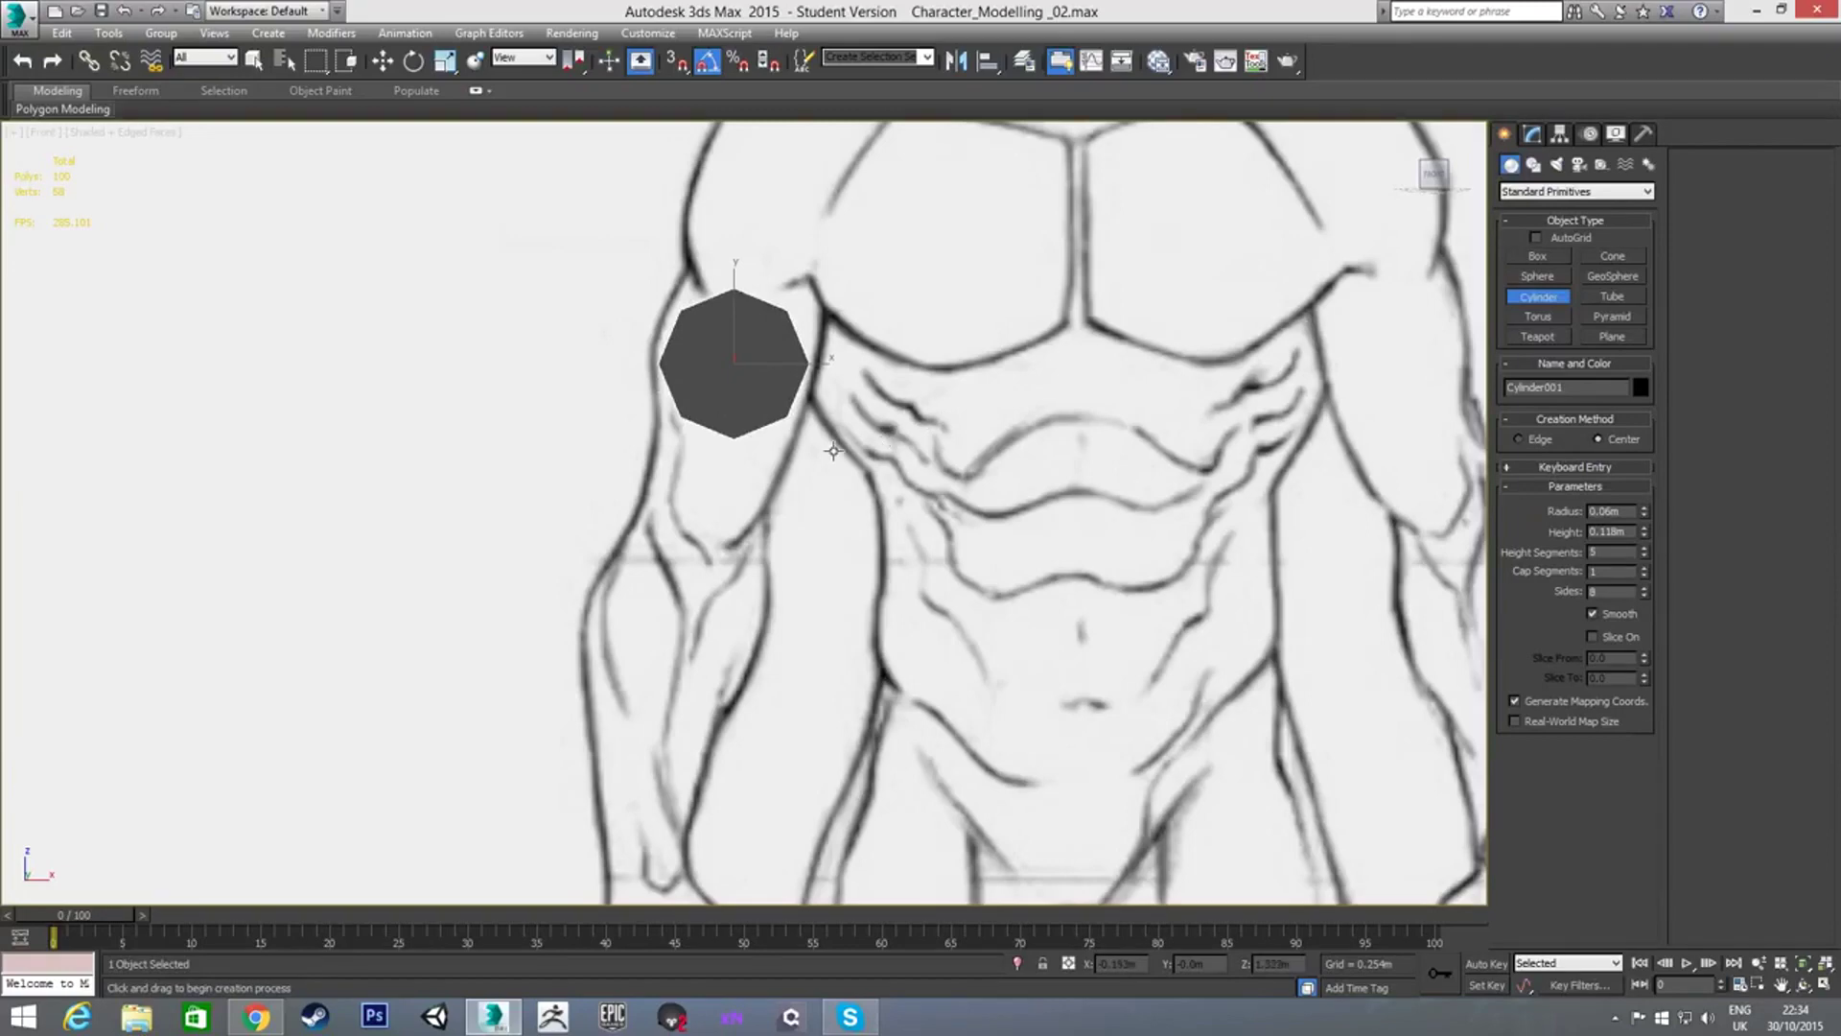
Rotate and move the cylinder to line up with the drawn upper arm, and set its height segments to 1
{"action": "key", "text": "e"}
{"action": "left_click_drag", "start_coordinate": [734, 331], "coordinate": [781, 248]}
{"action": "key", "text": "w"}
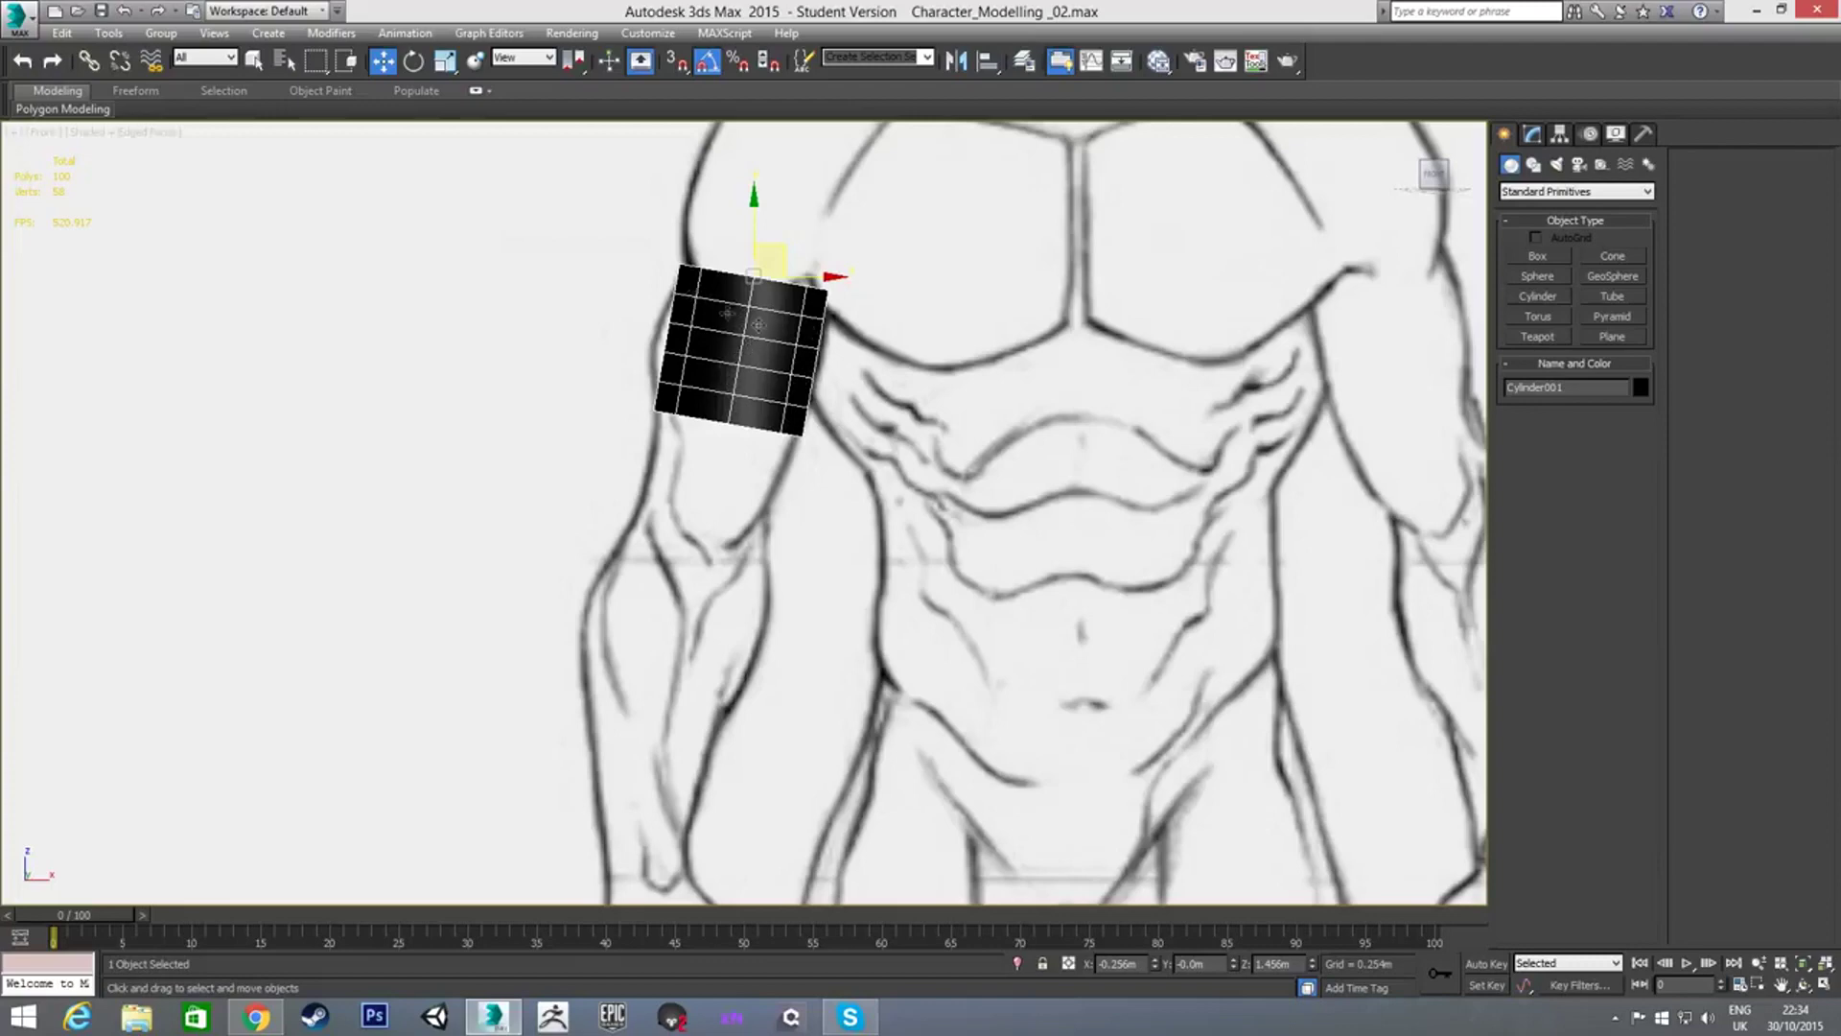
{"action": "left_click", "coordinate": [1532, 135]}
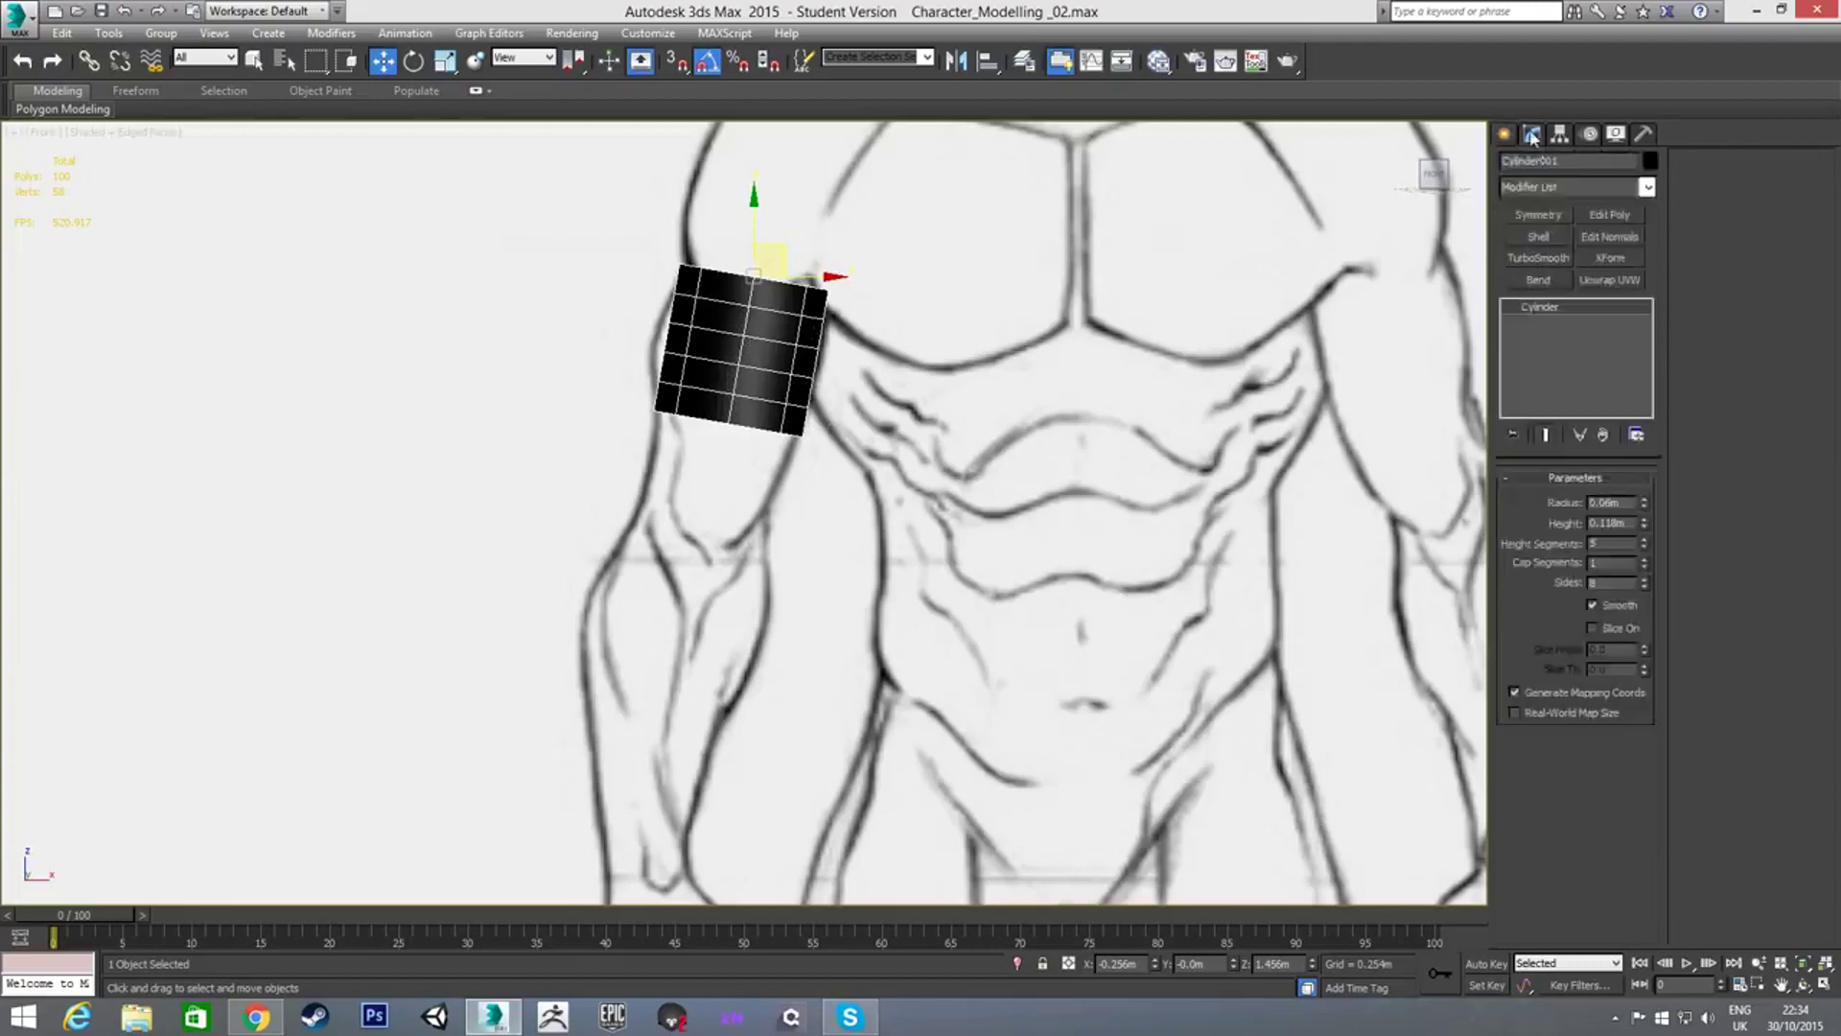
{"action": "right_click", "coordinate": [1643, 547]}
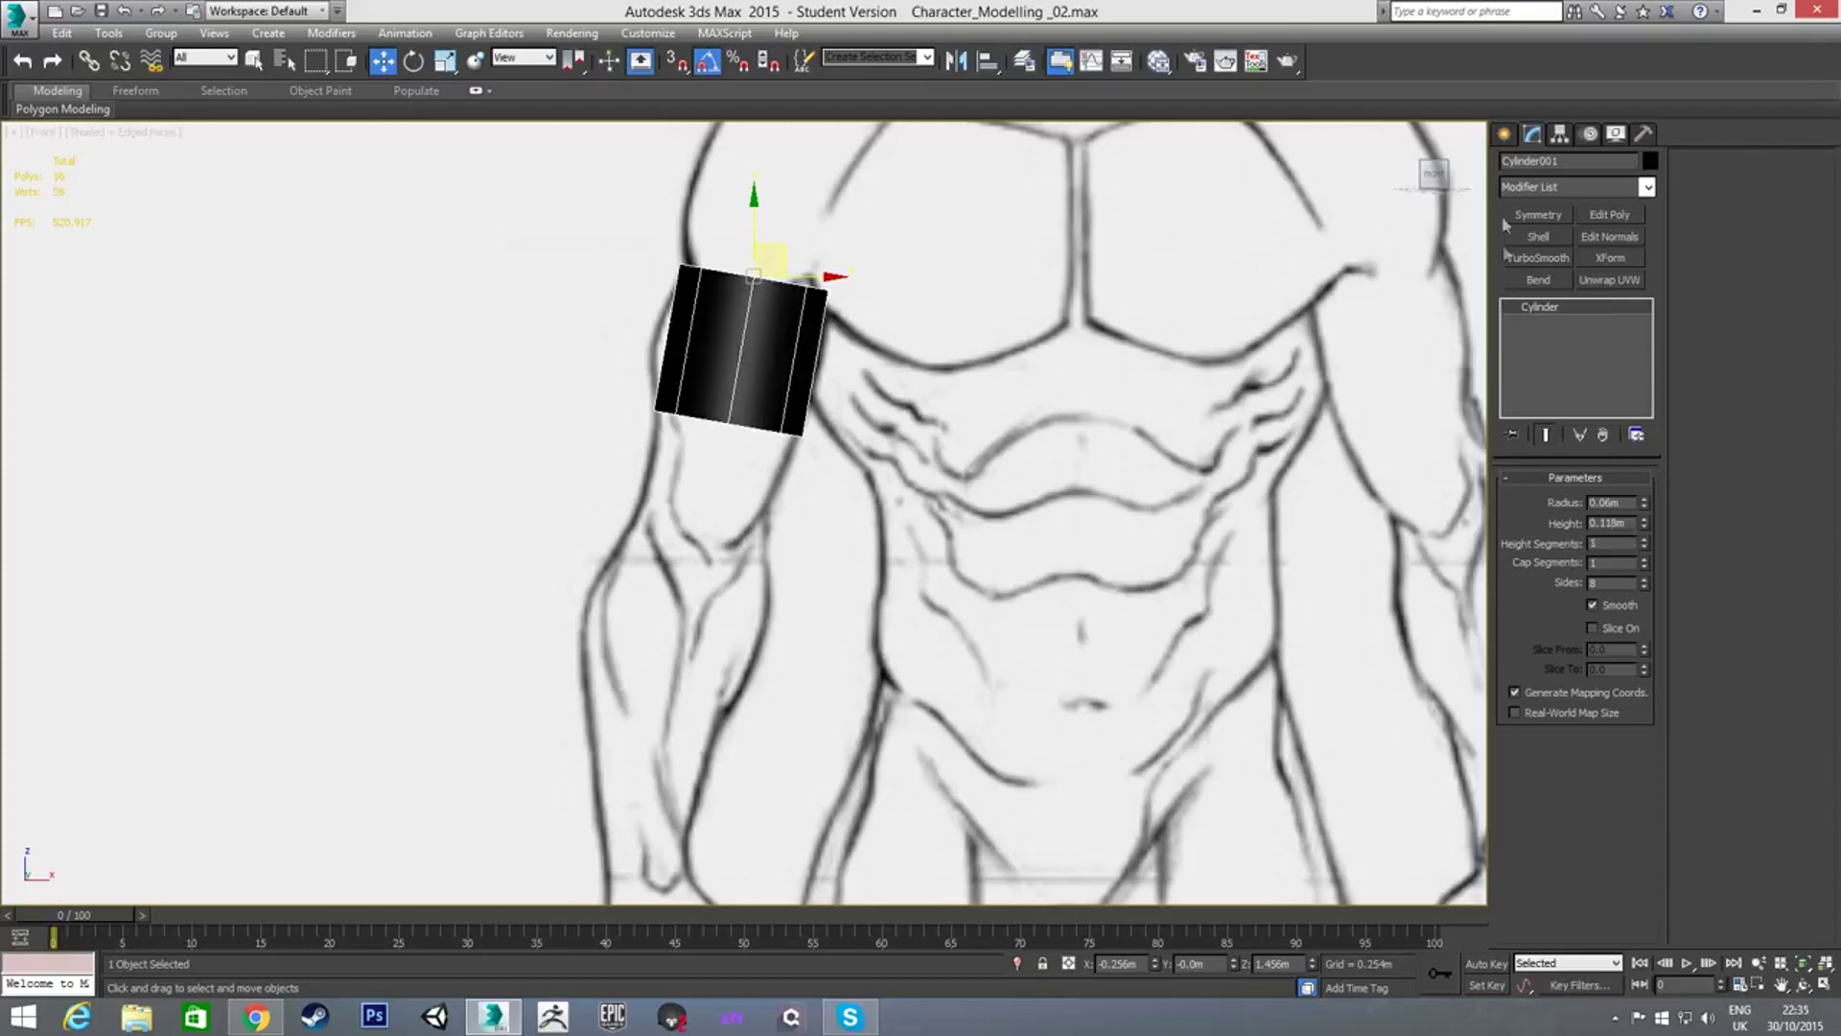
{"action": "left_click", "coordinate": [1504, 135]}
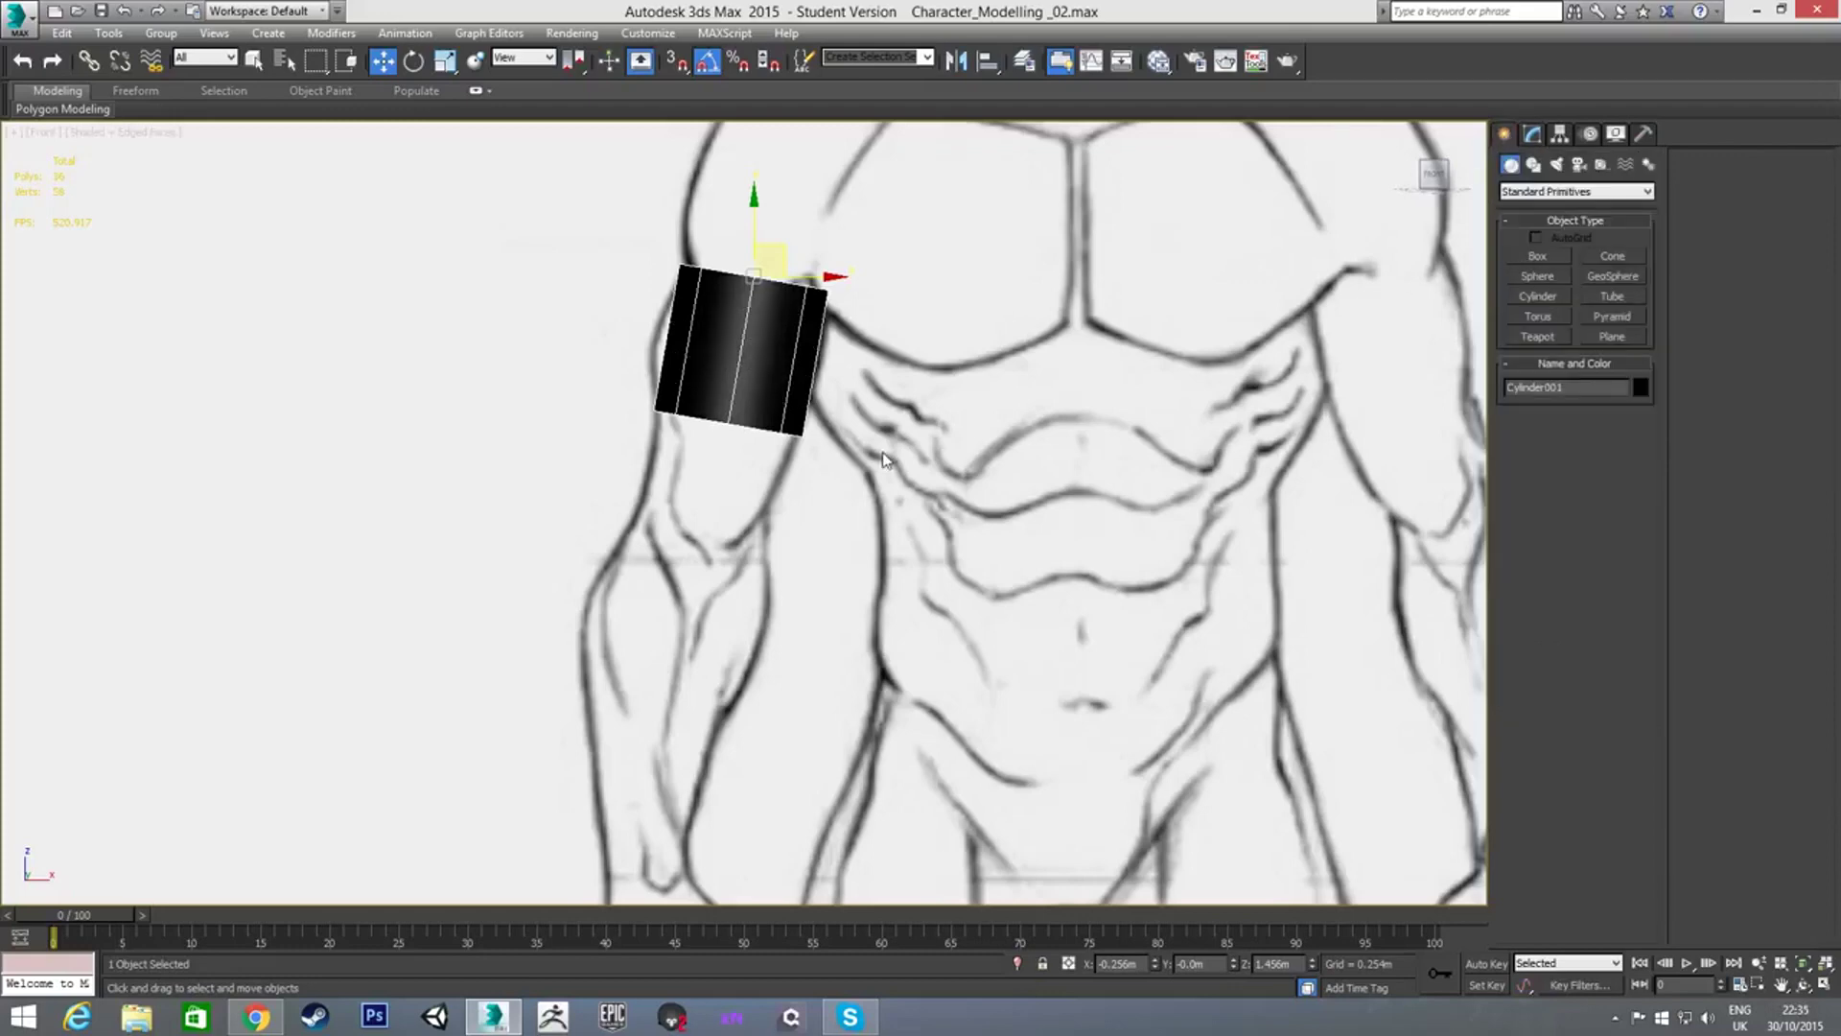
Add a new Standard material in the Slate Material Editor and give it a grey diffuse colour
{"action": "key", "text": "m"}
{"action": "left_click_drag", "start_coordinate": [433, 573], "coordinate": [951, 360]}
{"action": "double_click", "coordinate": [956, 356]}
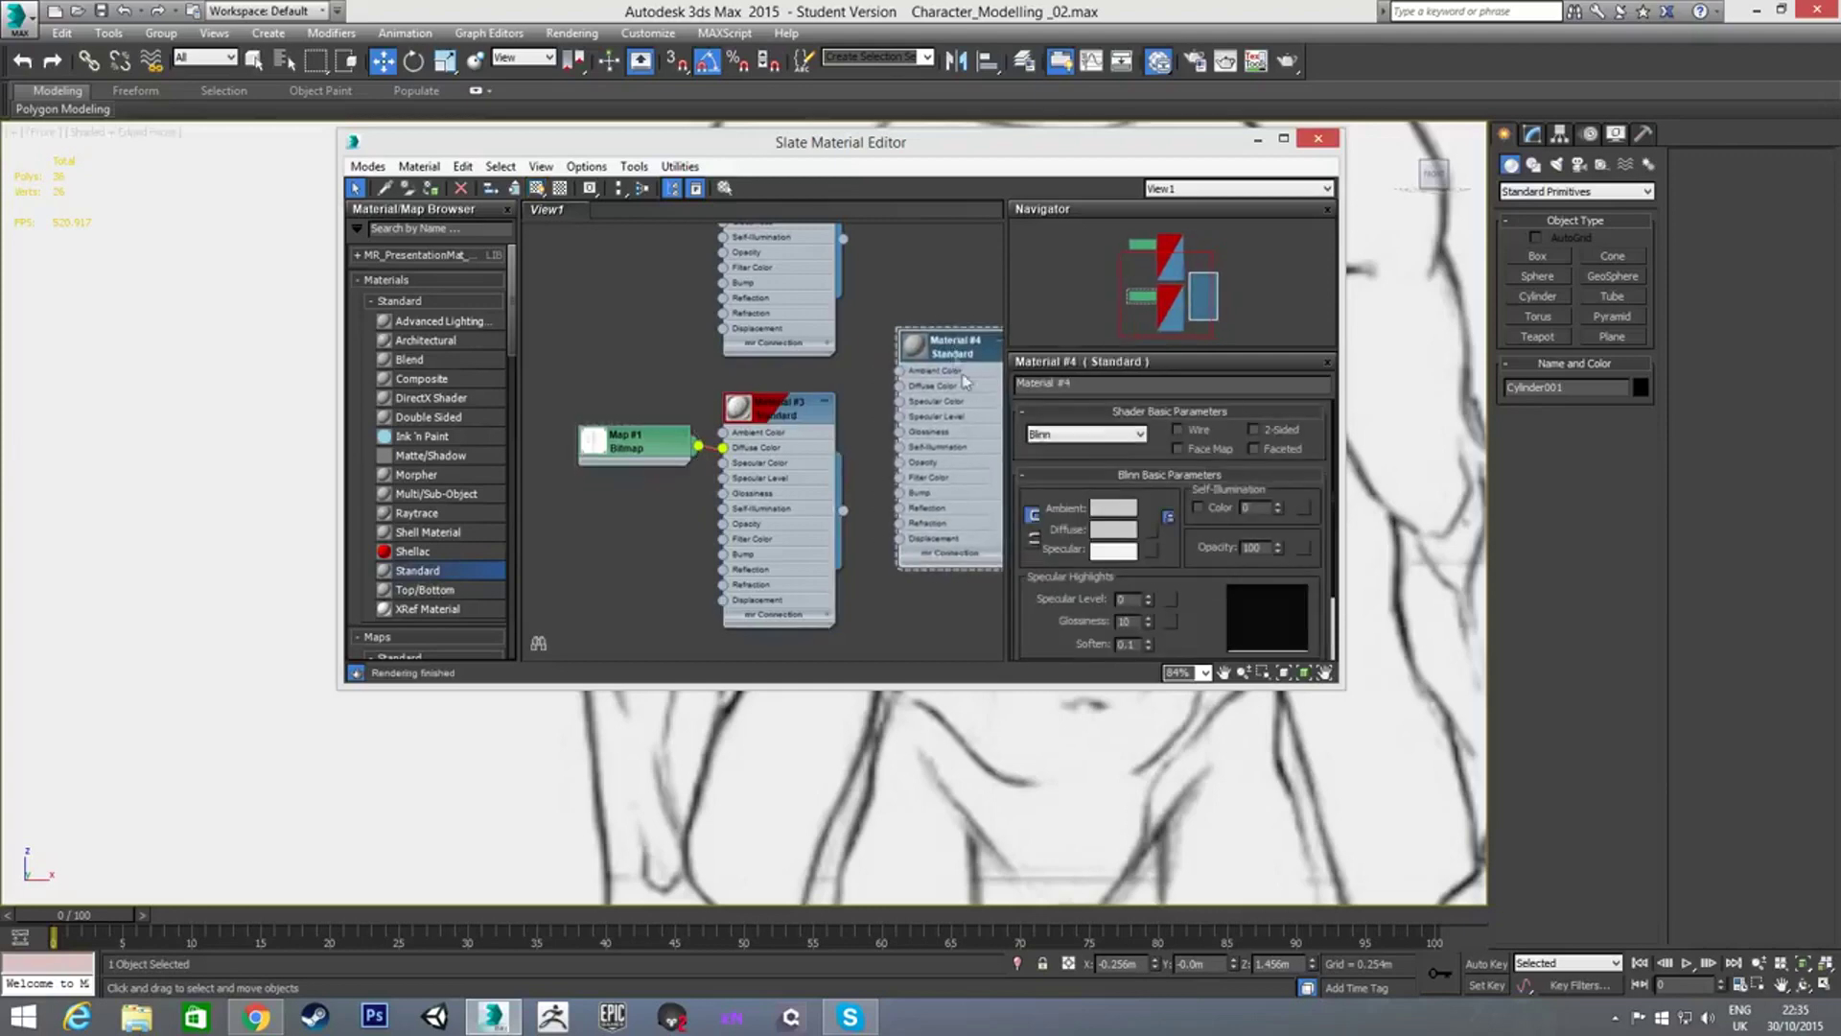
{"action": "left_click", "coordinate": [1112, 528]}
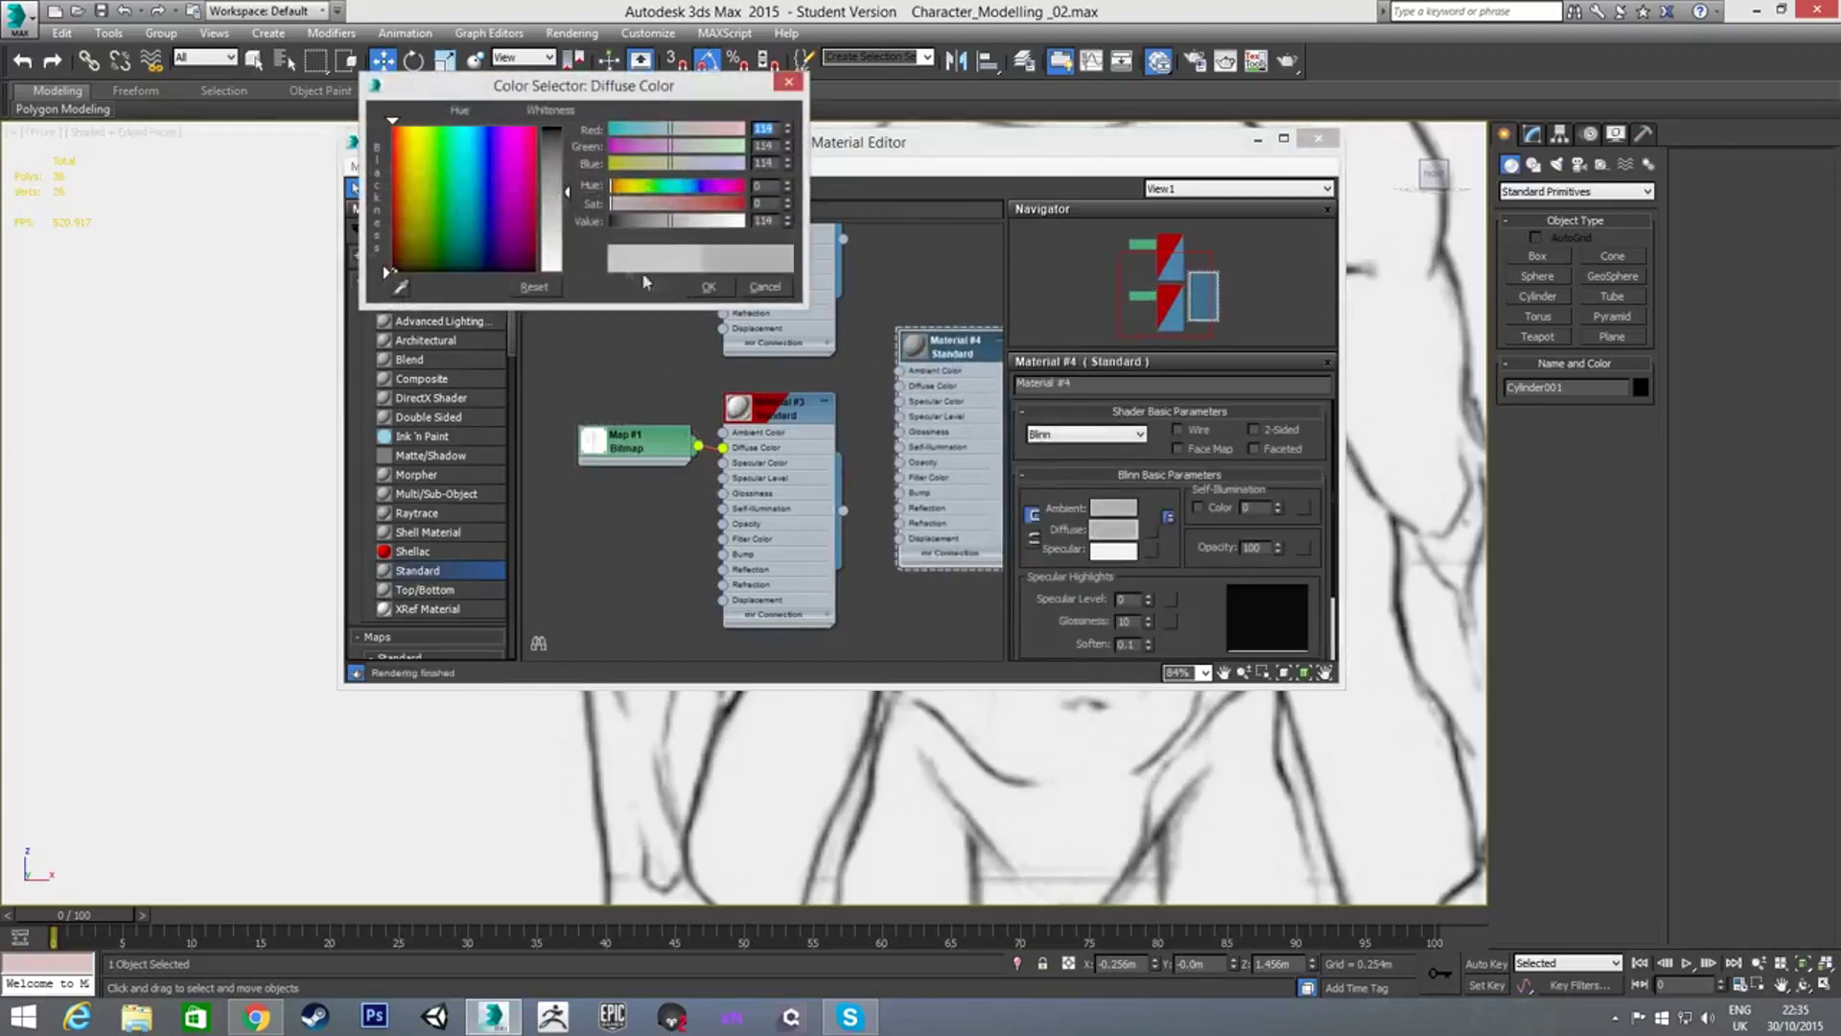
{"action": "left_click", "coordinate": [709, 287]}
Give the new material a light blue specular colour, raise its specular level, adjust its glossiness and apply it to the arm cylinder
{"action": "left_click", "coordinate": [1112, 550]}
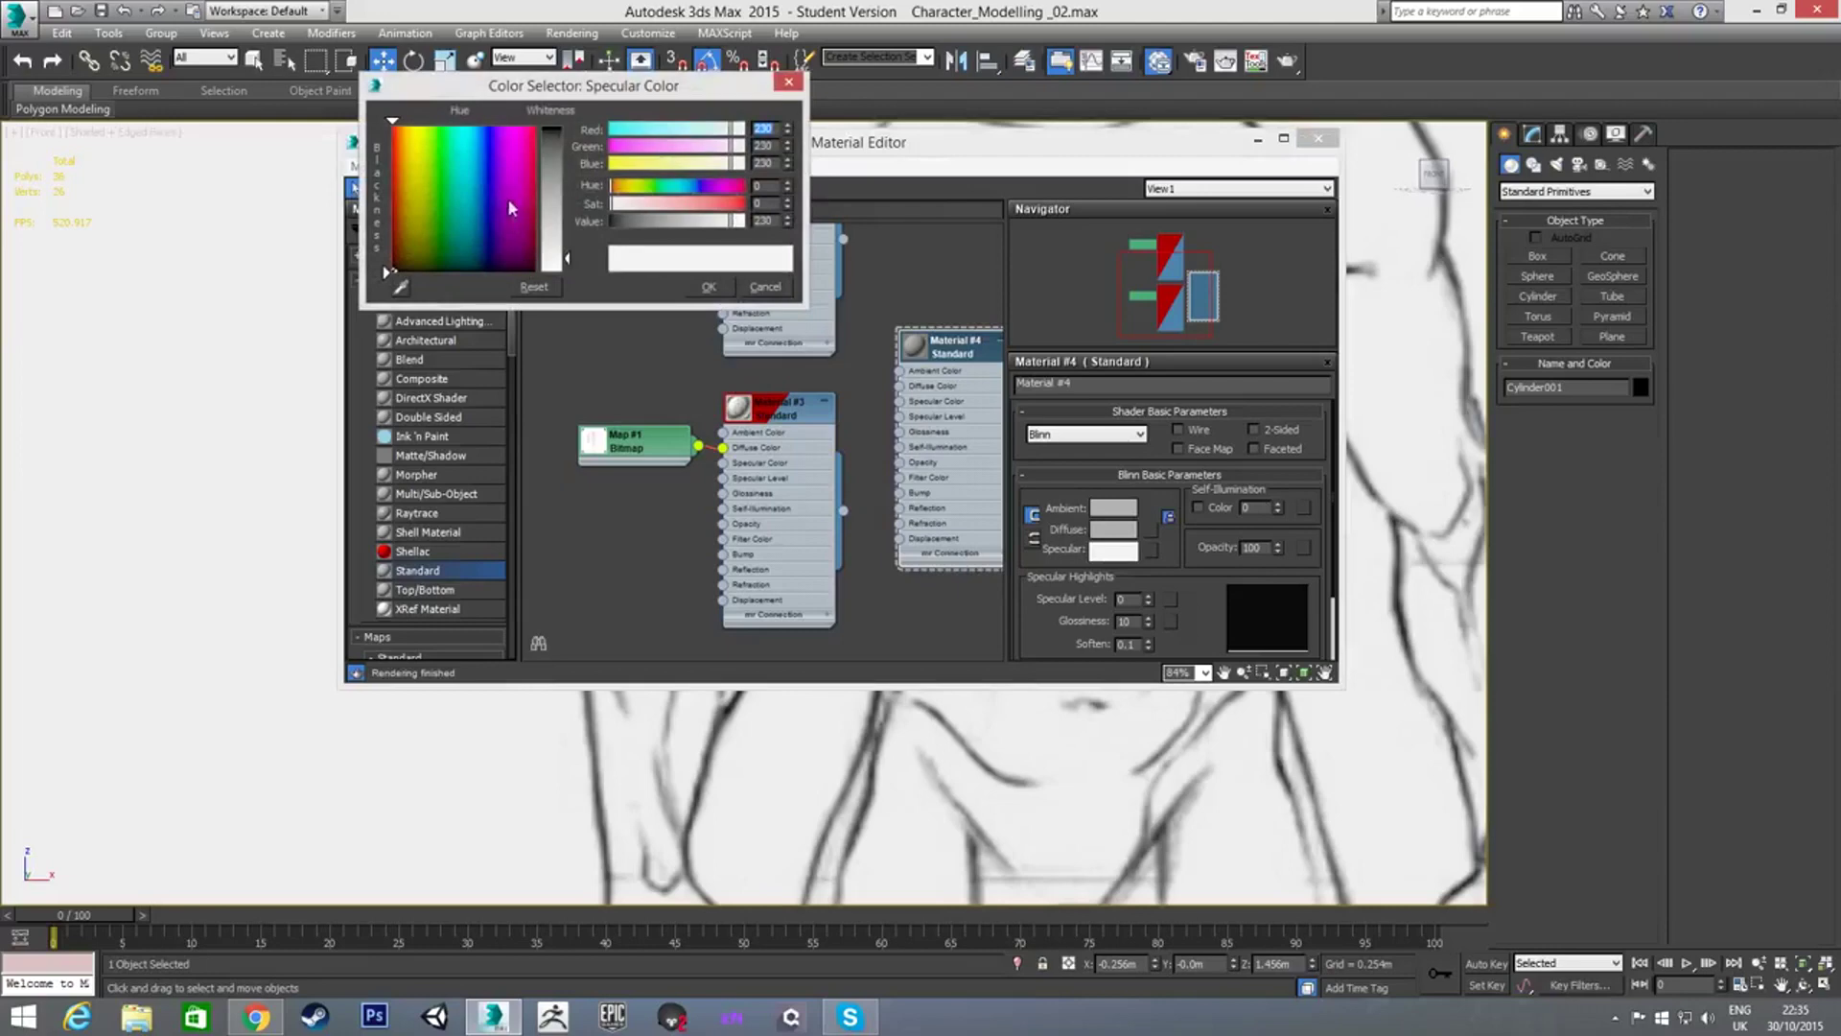
{"action": "left_click", "coordinate": [494, 178]}
{"action": "left_click", "coordinate": [708, 286]}
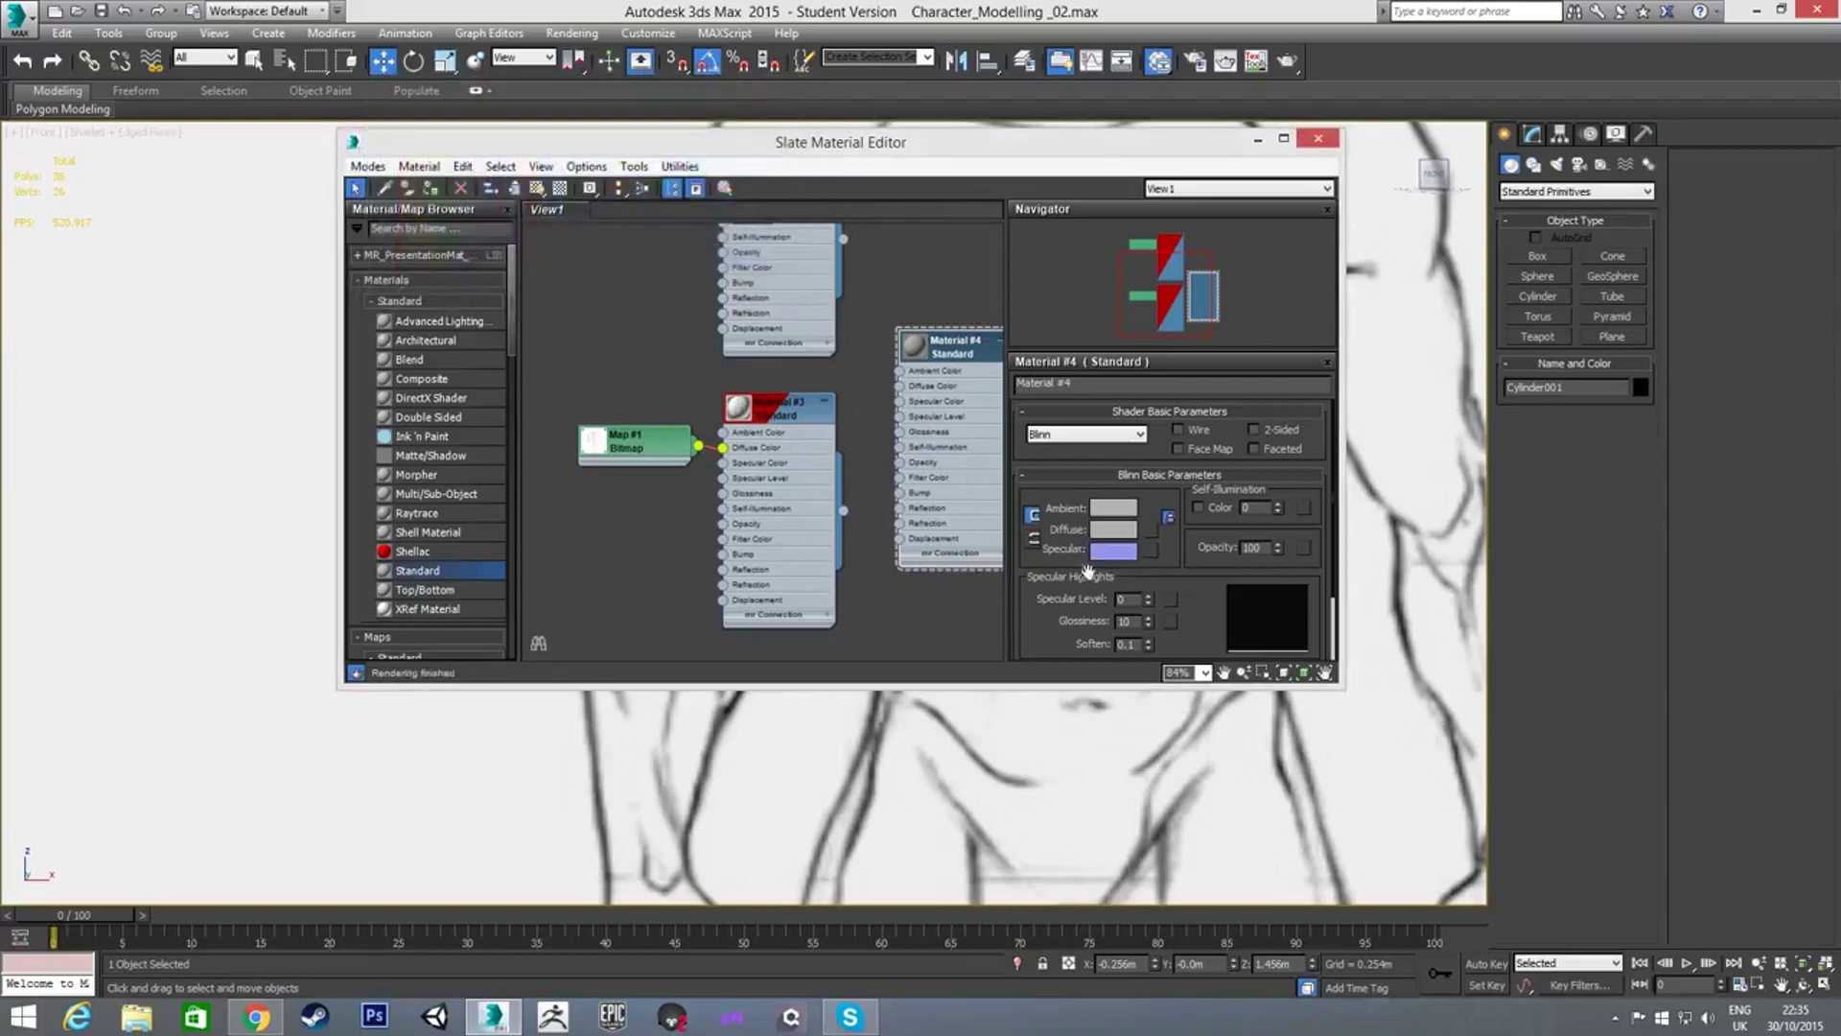
{"action": "left_click_drag", "start_coordinate": [1150, 601], "coordinate": [1149, 549]}
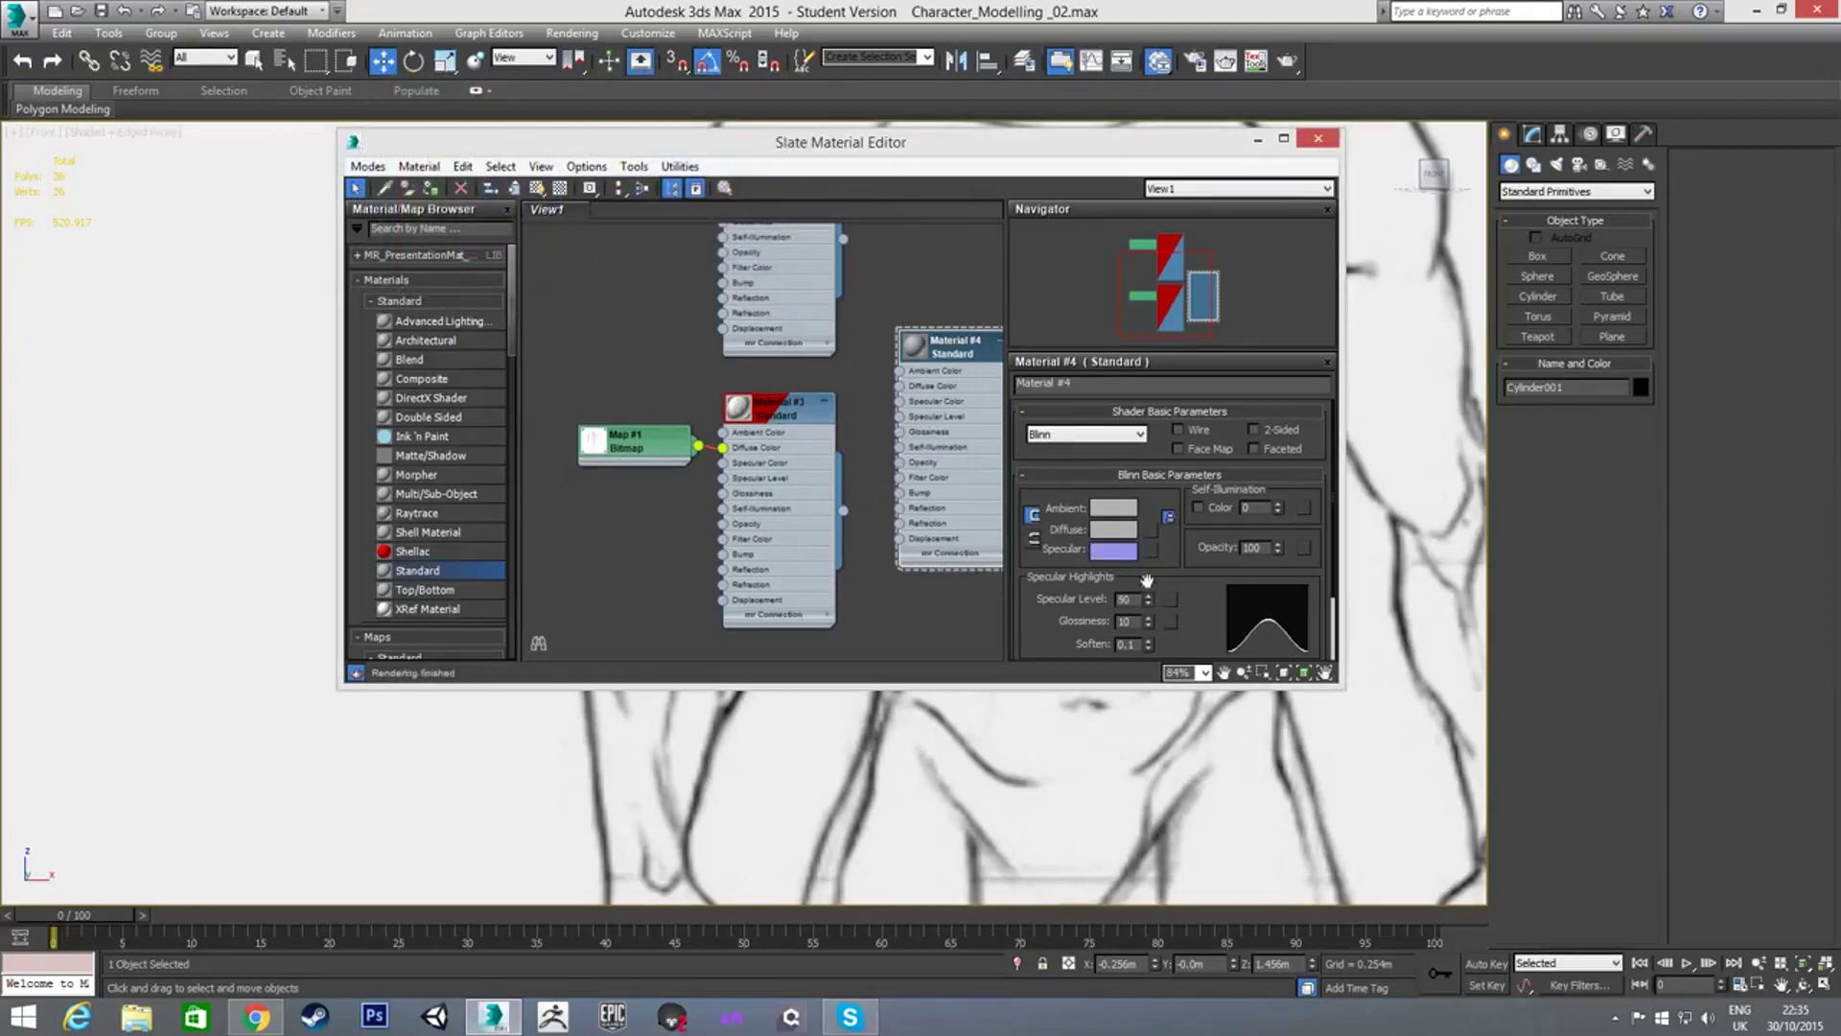
{"action": "mouse_move", "coordinate": [1149, 623]}
{"action": "left_mouse_down"}
{"action": "mouse_move", "coordinate": [1152, 603]}
{"action": "mouse_move", "coordinate": [1151, 624]}
{"action": "left_mouse_up"}
{"action": "left_click", "coordinate": [1315, 139]}
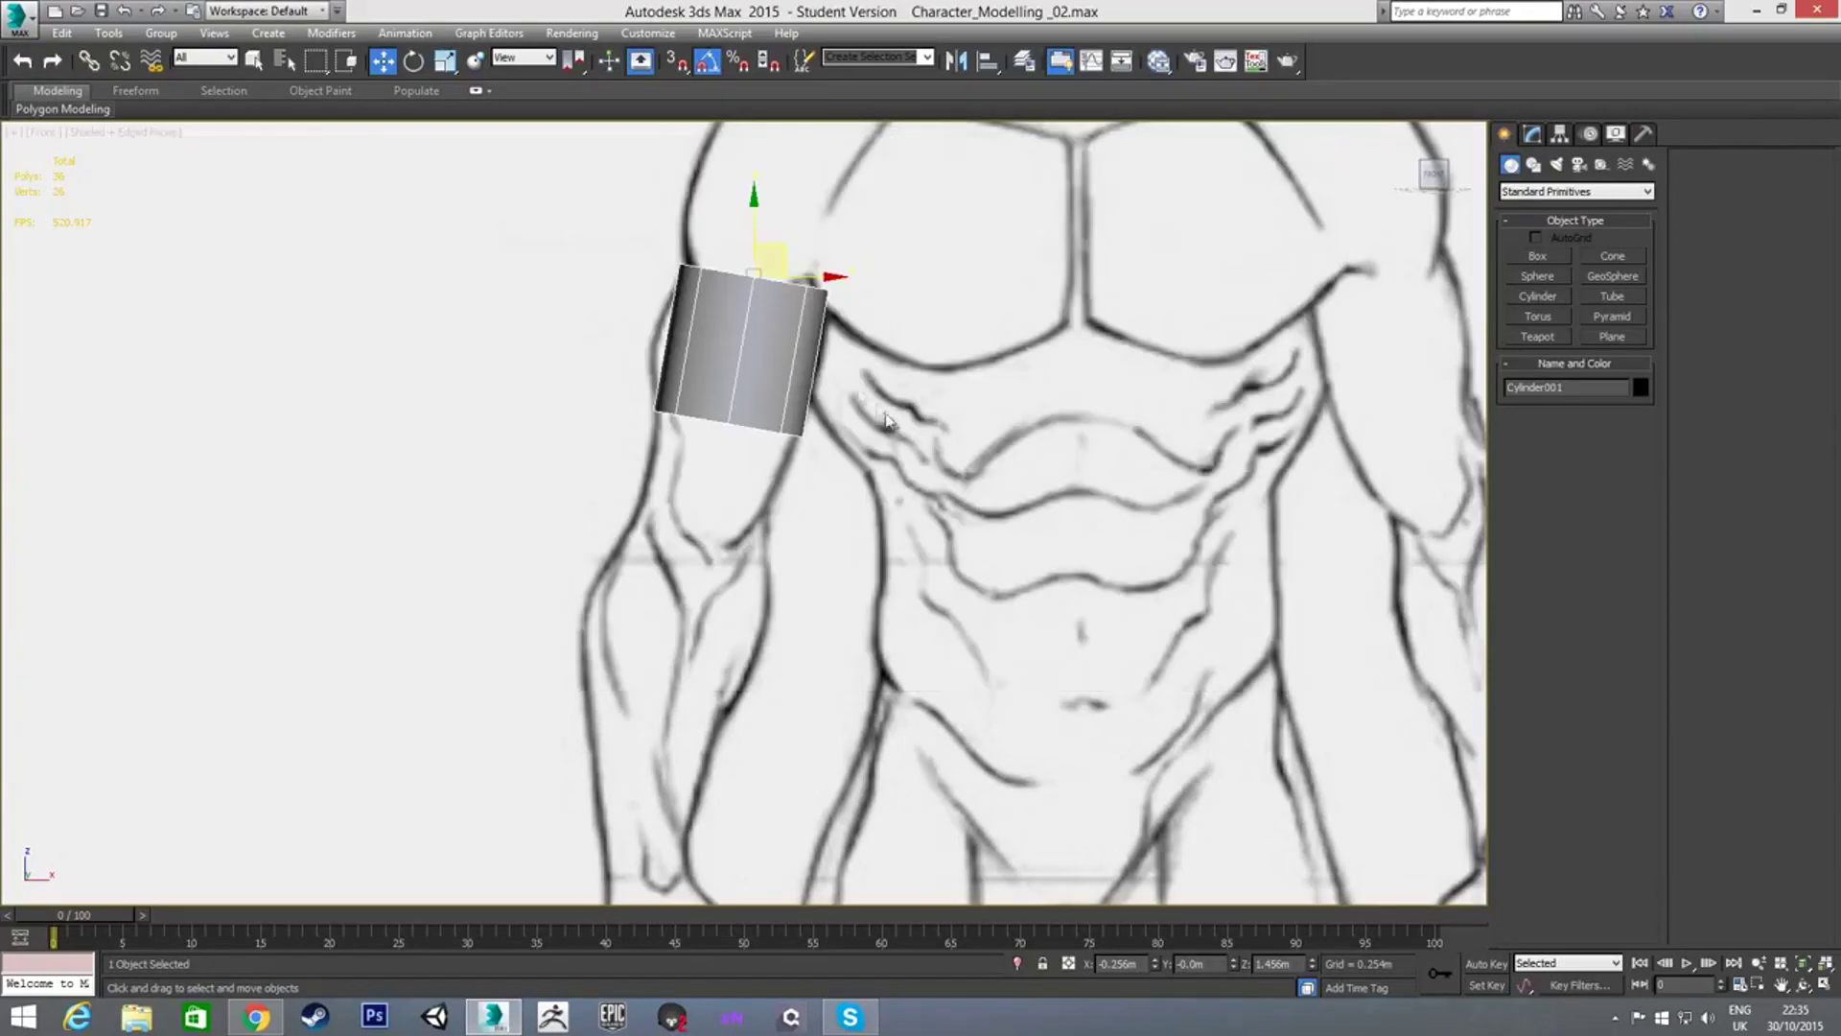
{"action": "scroll", "coordinate": [757, 322], "scroll_direction": "down", "scroll_amount": 3}
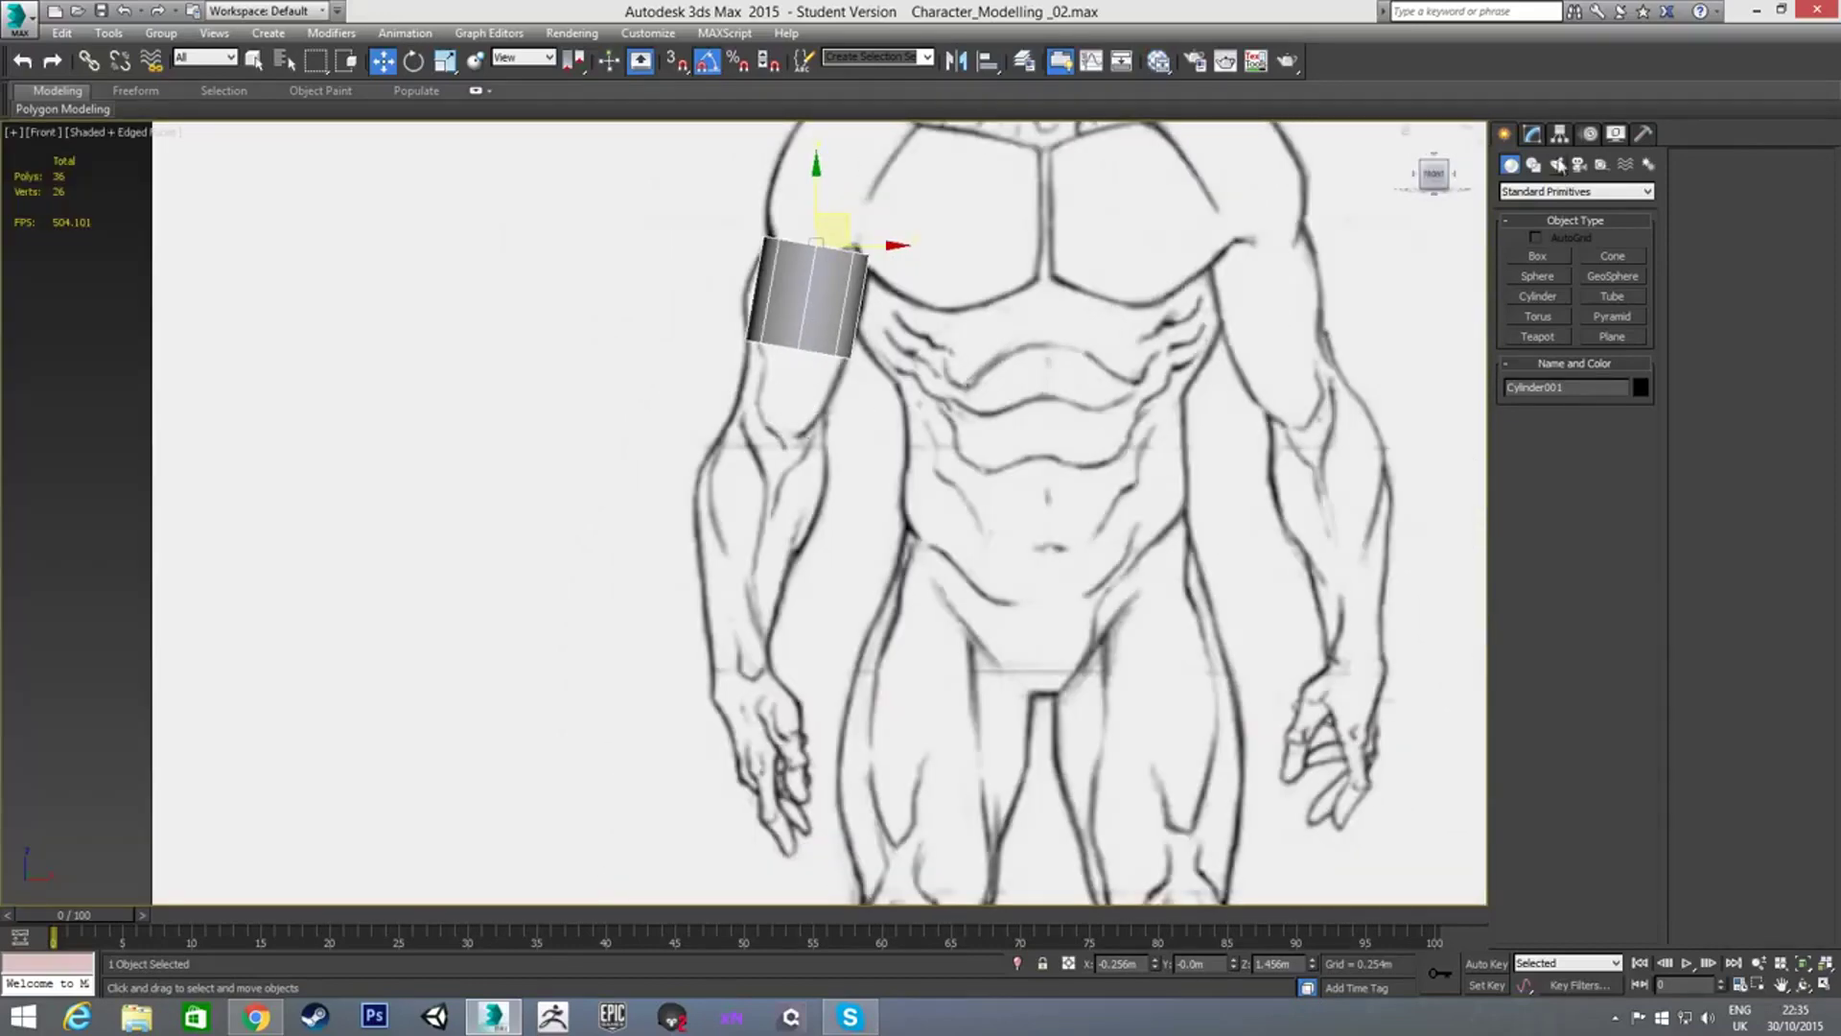
Lengthen the arm cylinder to 0.465 m so it reaches the drawn wrist, and convert it to an Editable Poly
{"action": "left_click", "coordinate": [1532, 138]}
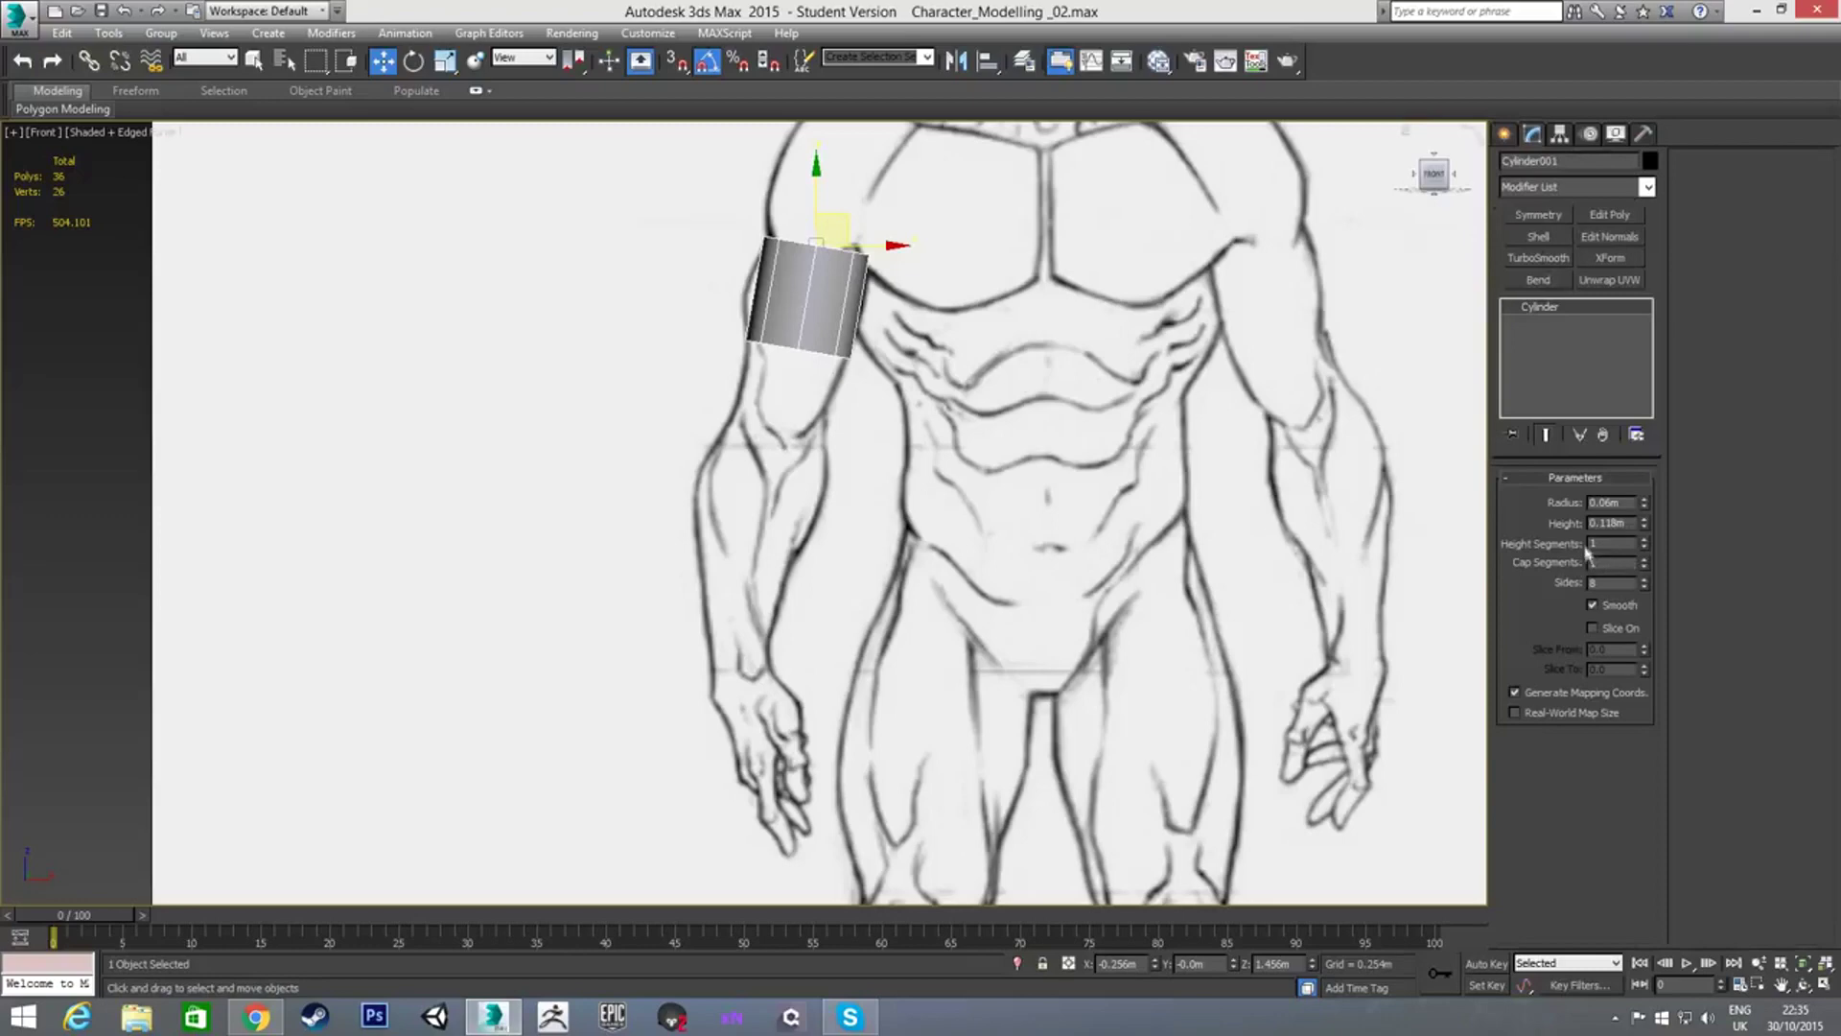
{"action": "left_click_drag", "start_coordinate": [1647, 526], "coordinate": [1655, 241]}
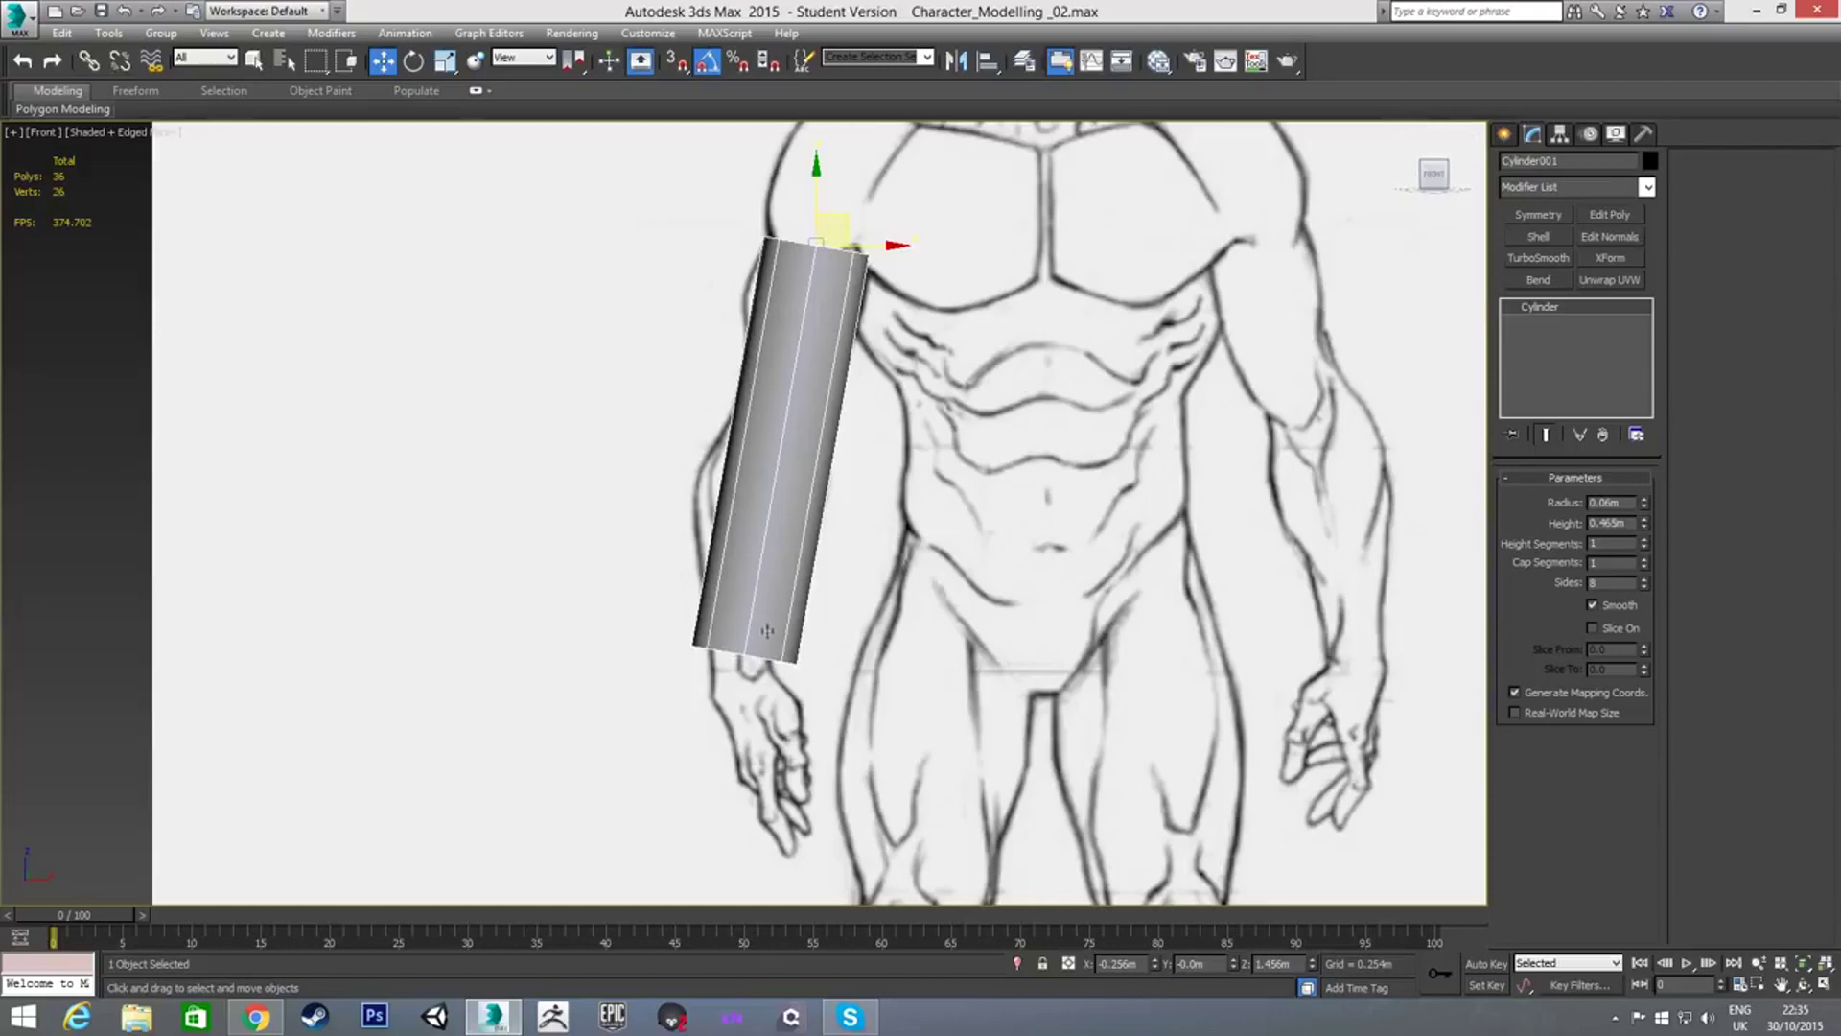
{"action": "right_click", "coordinate": [827, 472]}
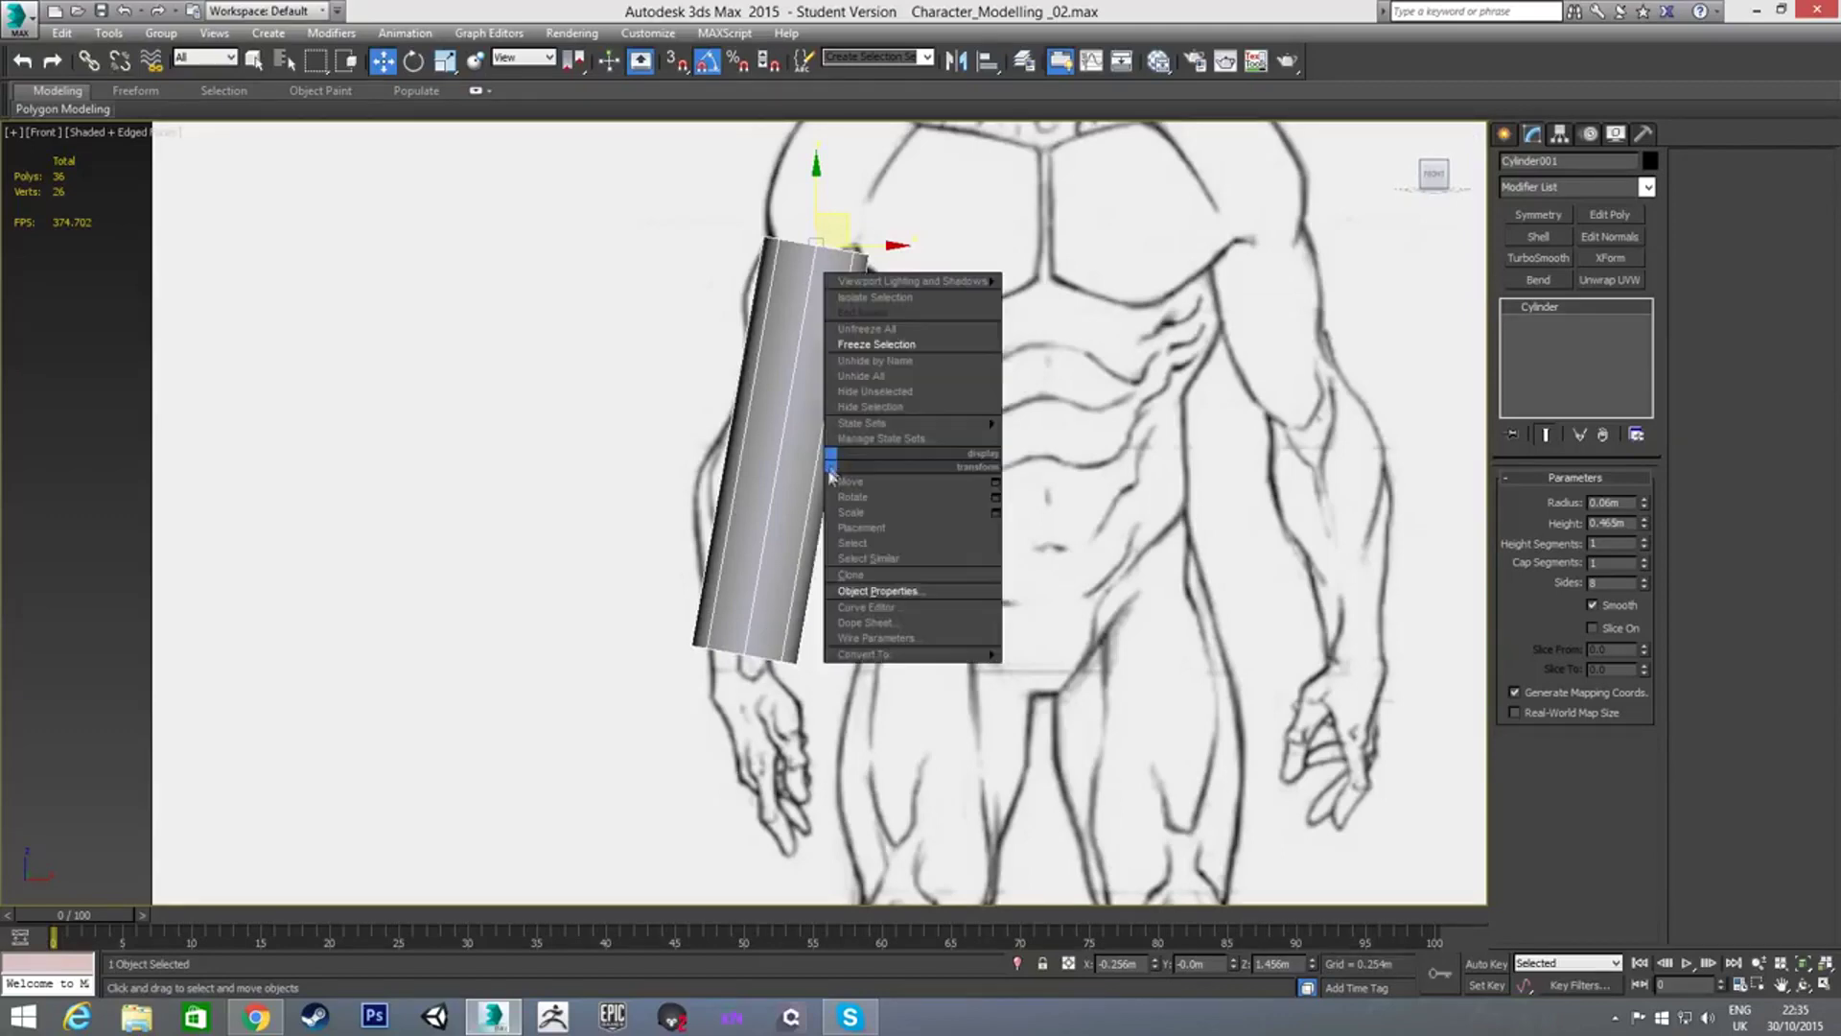
{"action": "mouse_move", "coordinate": [935, 656]}
{"action": "left_click", "coordinate": [1032, 677]}
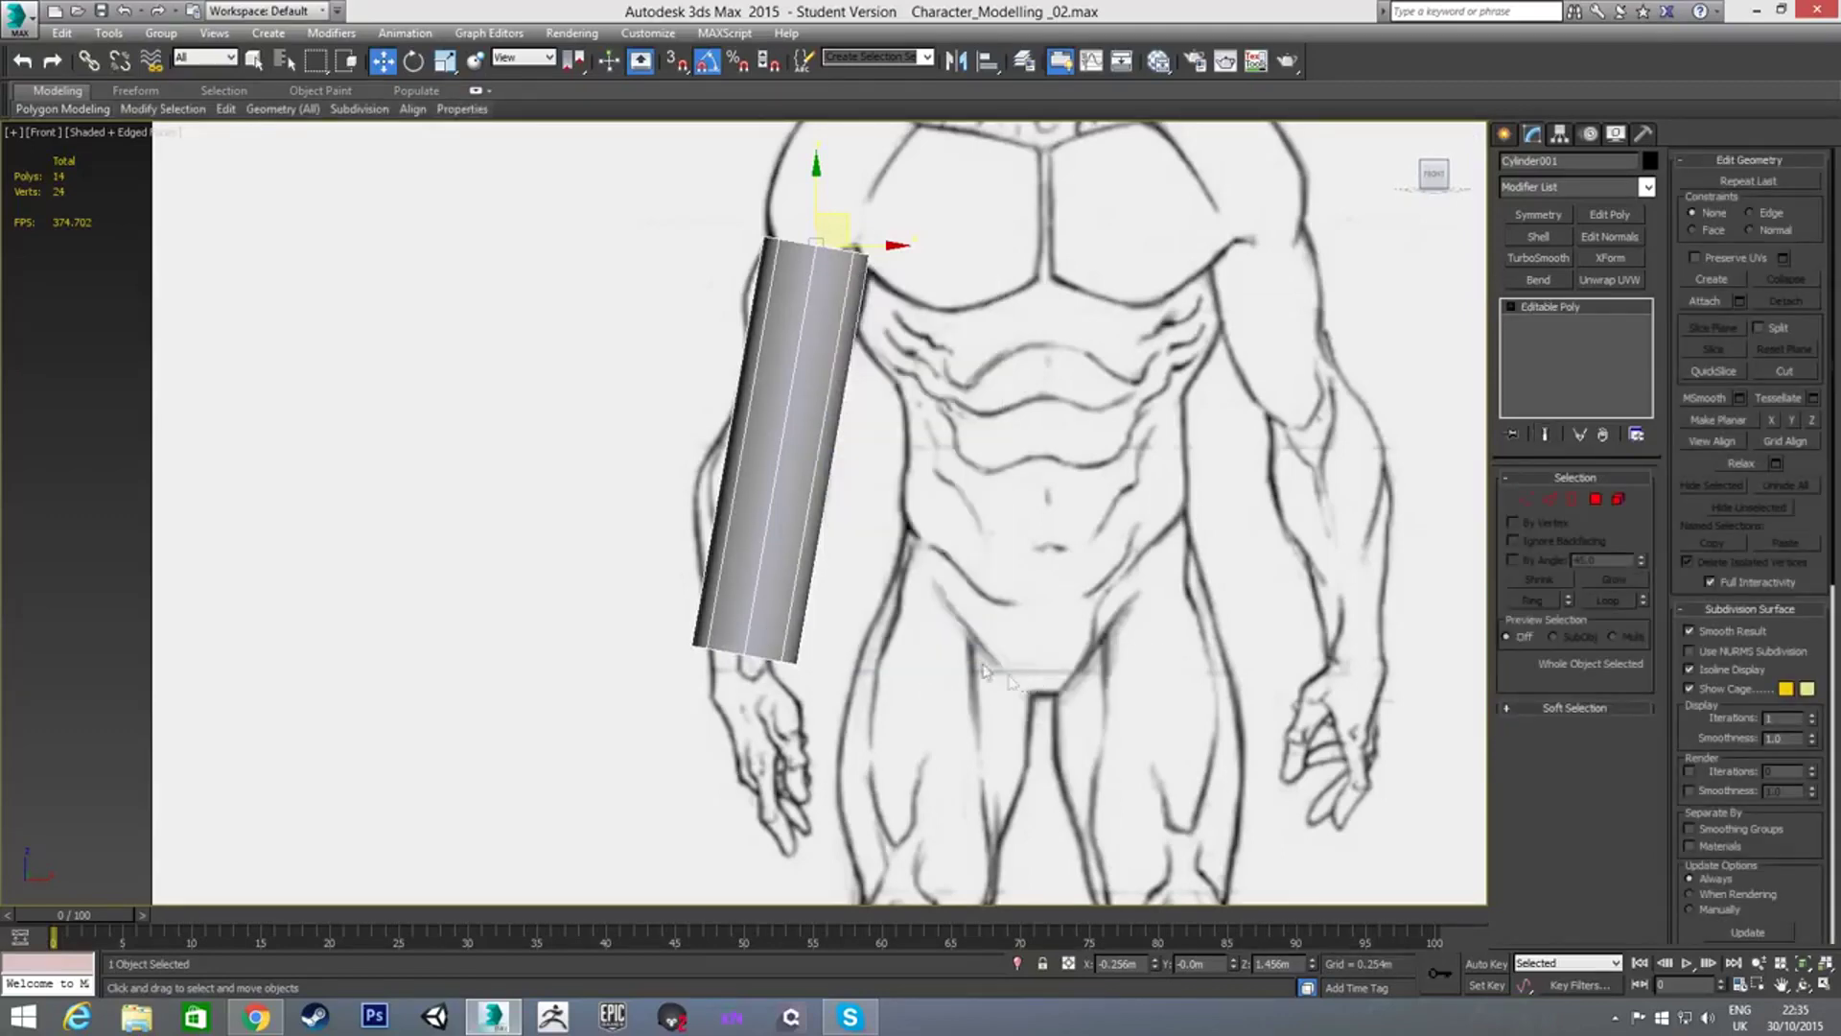
Make the arm mesh see-through and connect its eight lengthwise edges with three segments
{"action": "scroll", "coordinate": [901, 530], "scroll_direction": "up", "scroll_amount": 5}
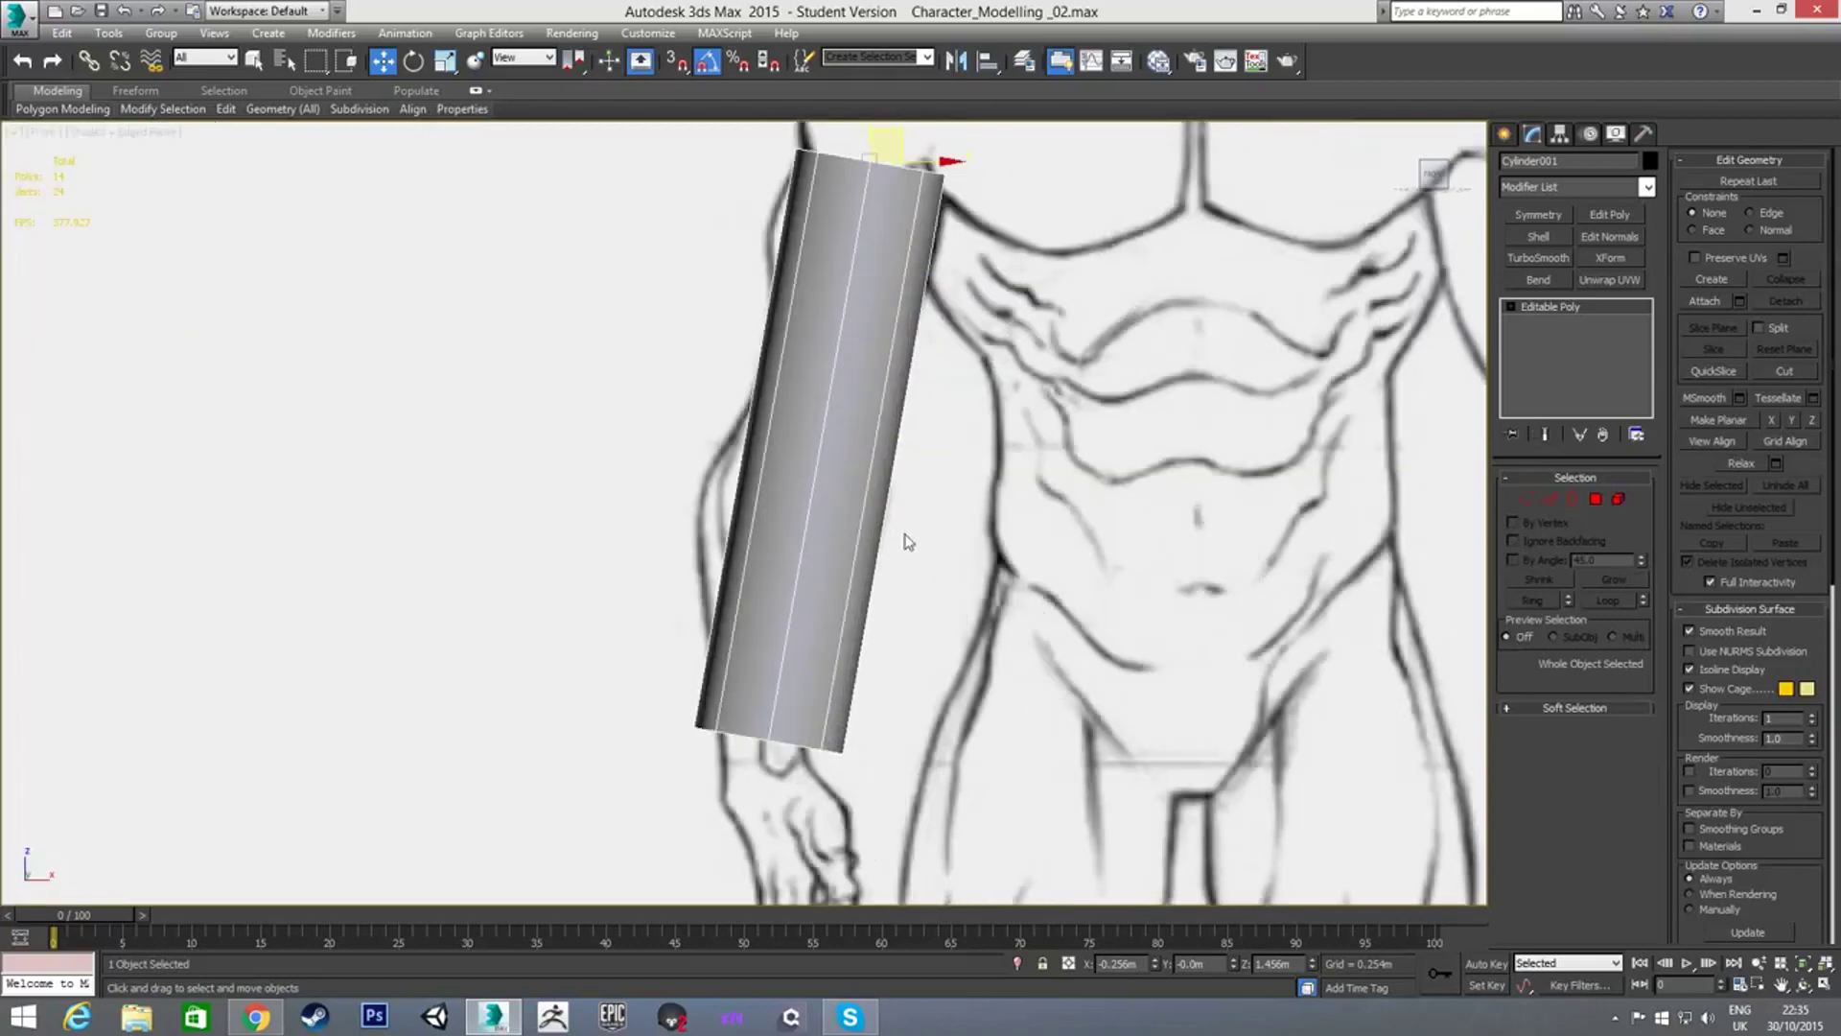
{"action": "key", "text": "alt+x"}
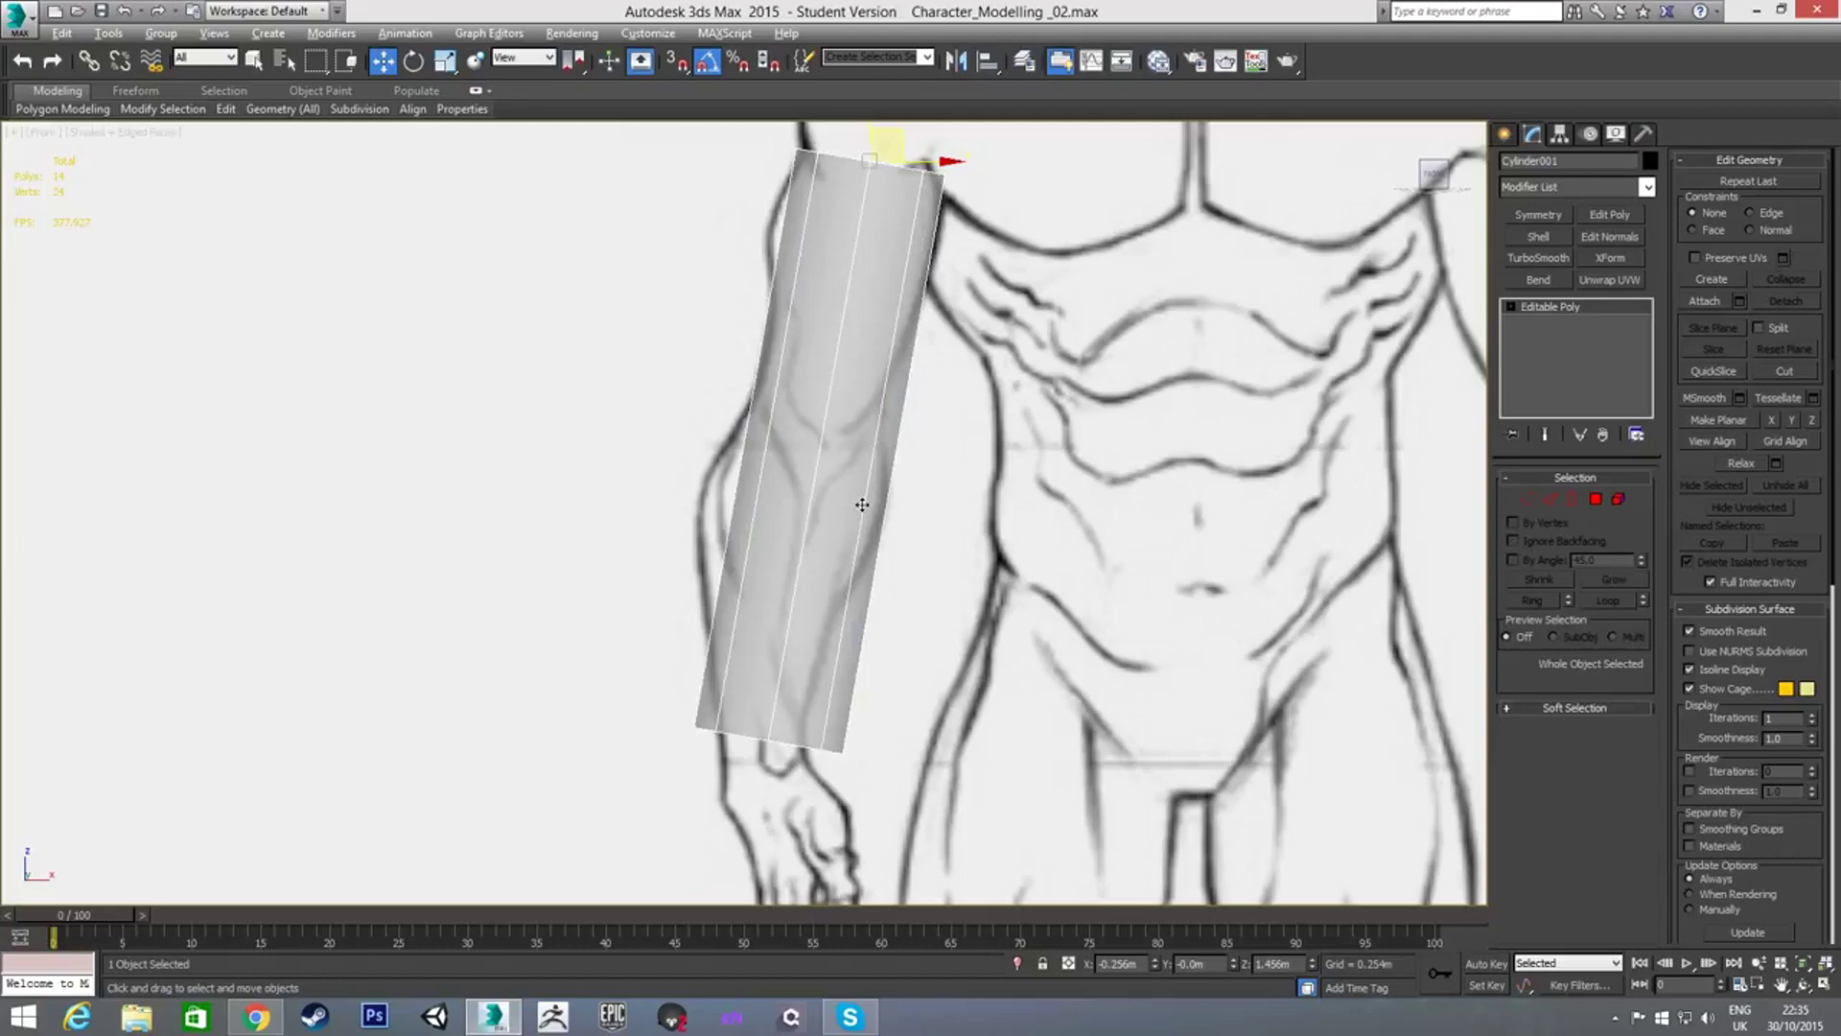
{"action": "left_click", "coordinate": [1551, 501]}
{"action": "left_click_drag", "start_coordinate": [715, 397], "coordinate": [998, 513]}
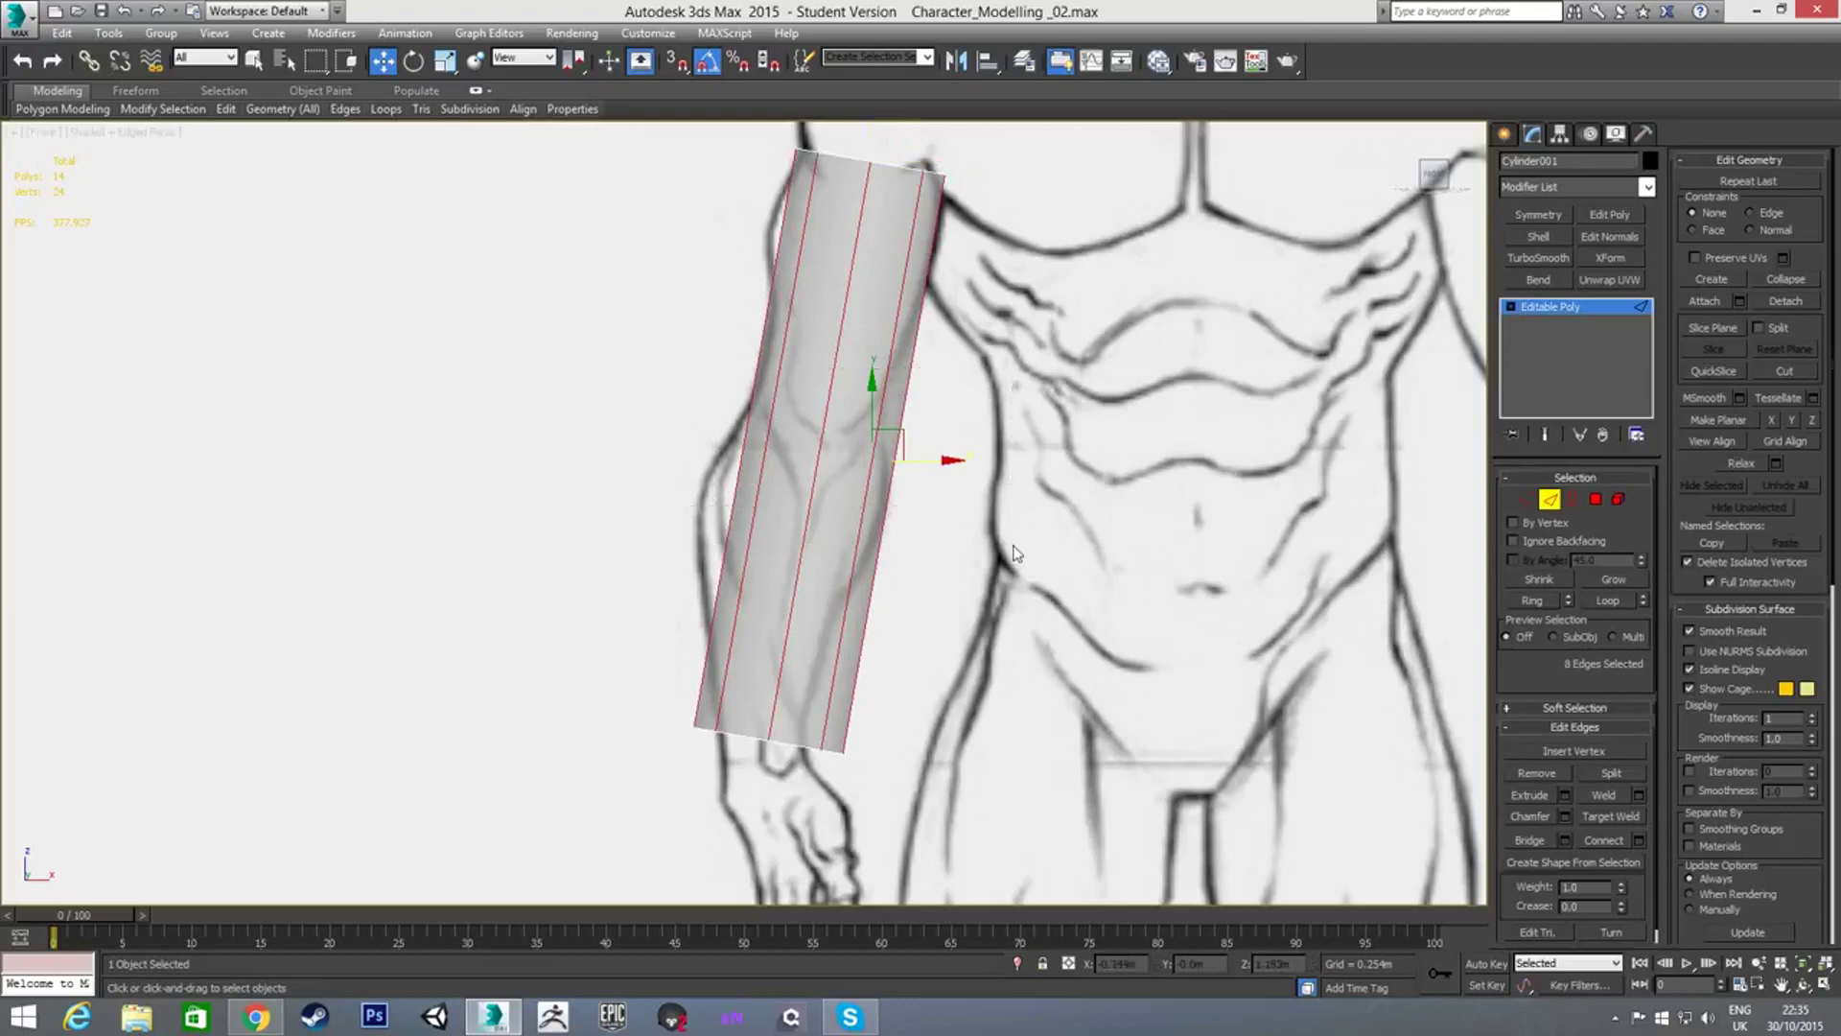
{"action": "left_click", "coordinate": [678, 441]}
{"action": "left_click_drag", "start_coordinate": [682, 407], "coordinate": [1006, 553]}
{"action": "left_click", "coordinate": [788, 474]}
{"action": "left_click_drag", "start_coordinate": [685, 355], "coordinate": [1021, 556]}
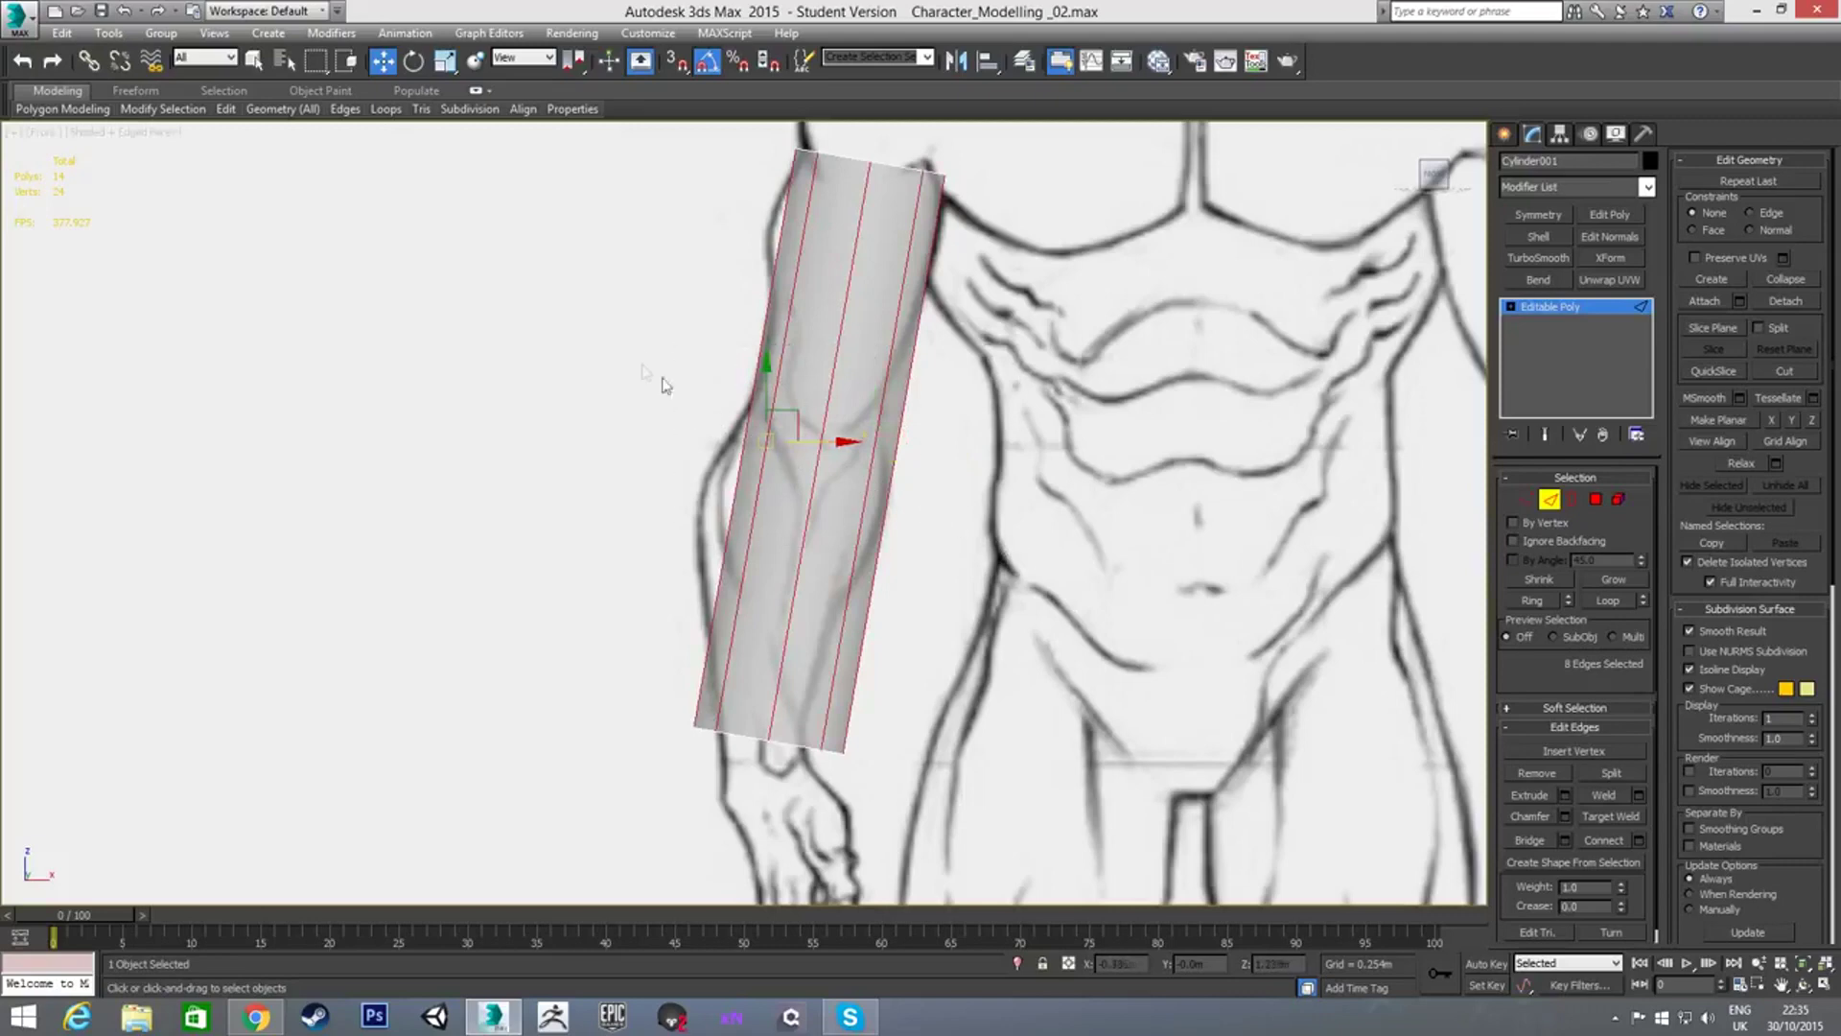
{"action": "left_click", "coordinate": [713, 389]}
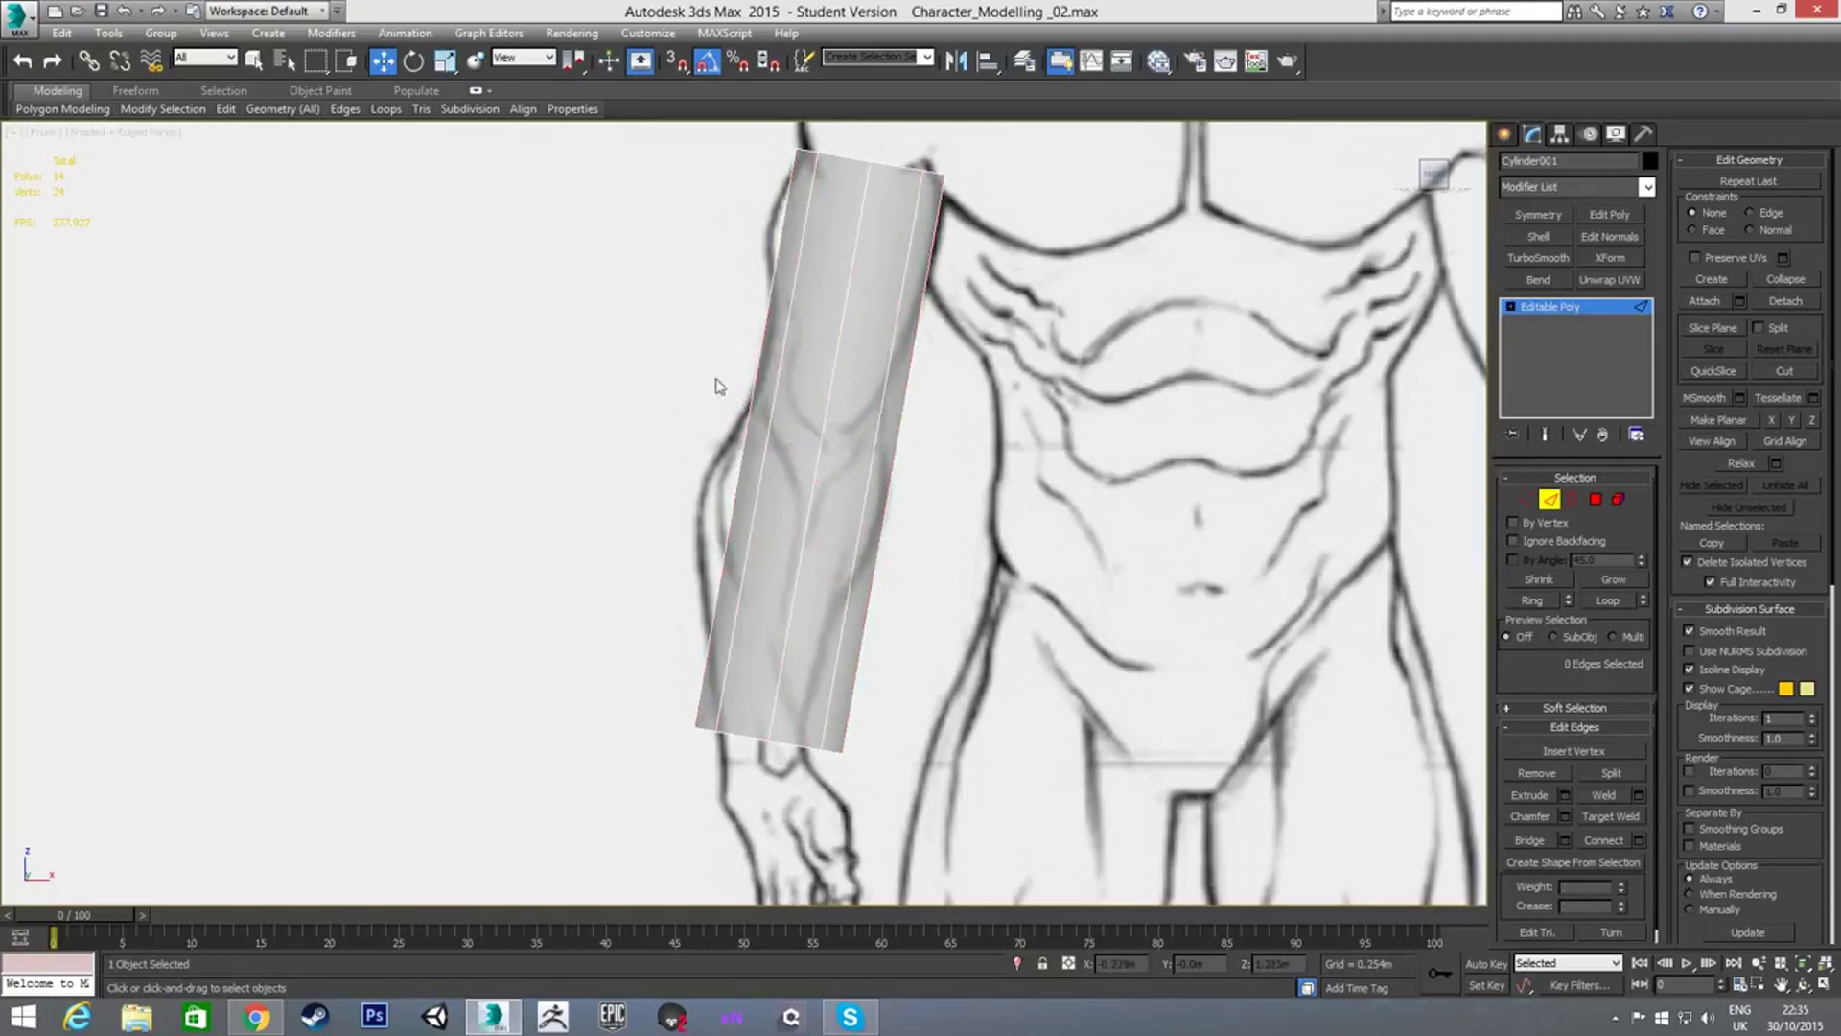
{"action": "left_click_drag", "start_coordinate": [678, 369], "coordinate": [941, 500]}
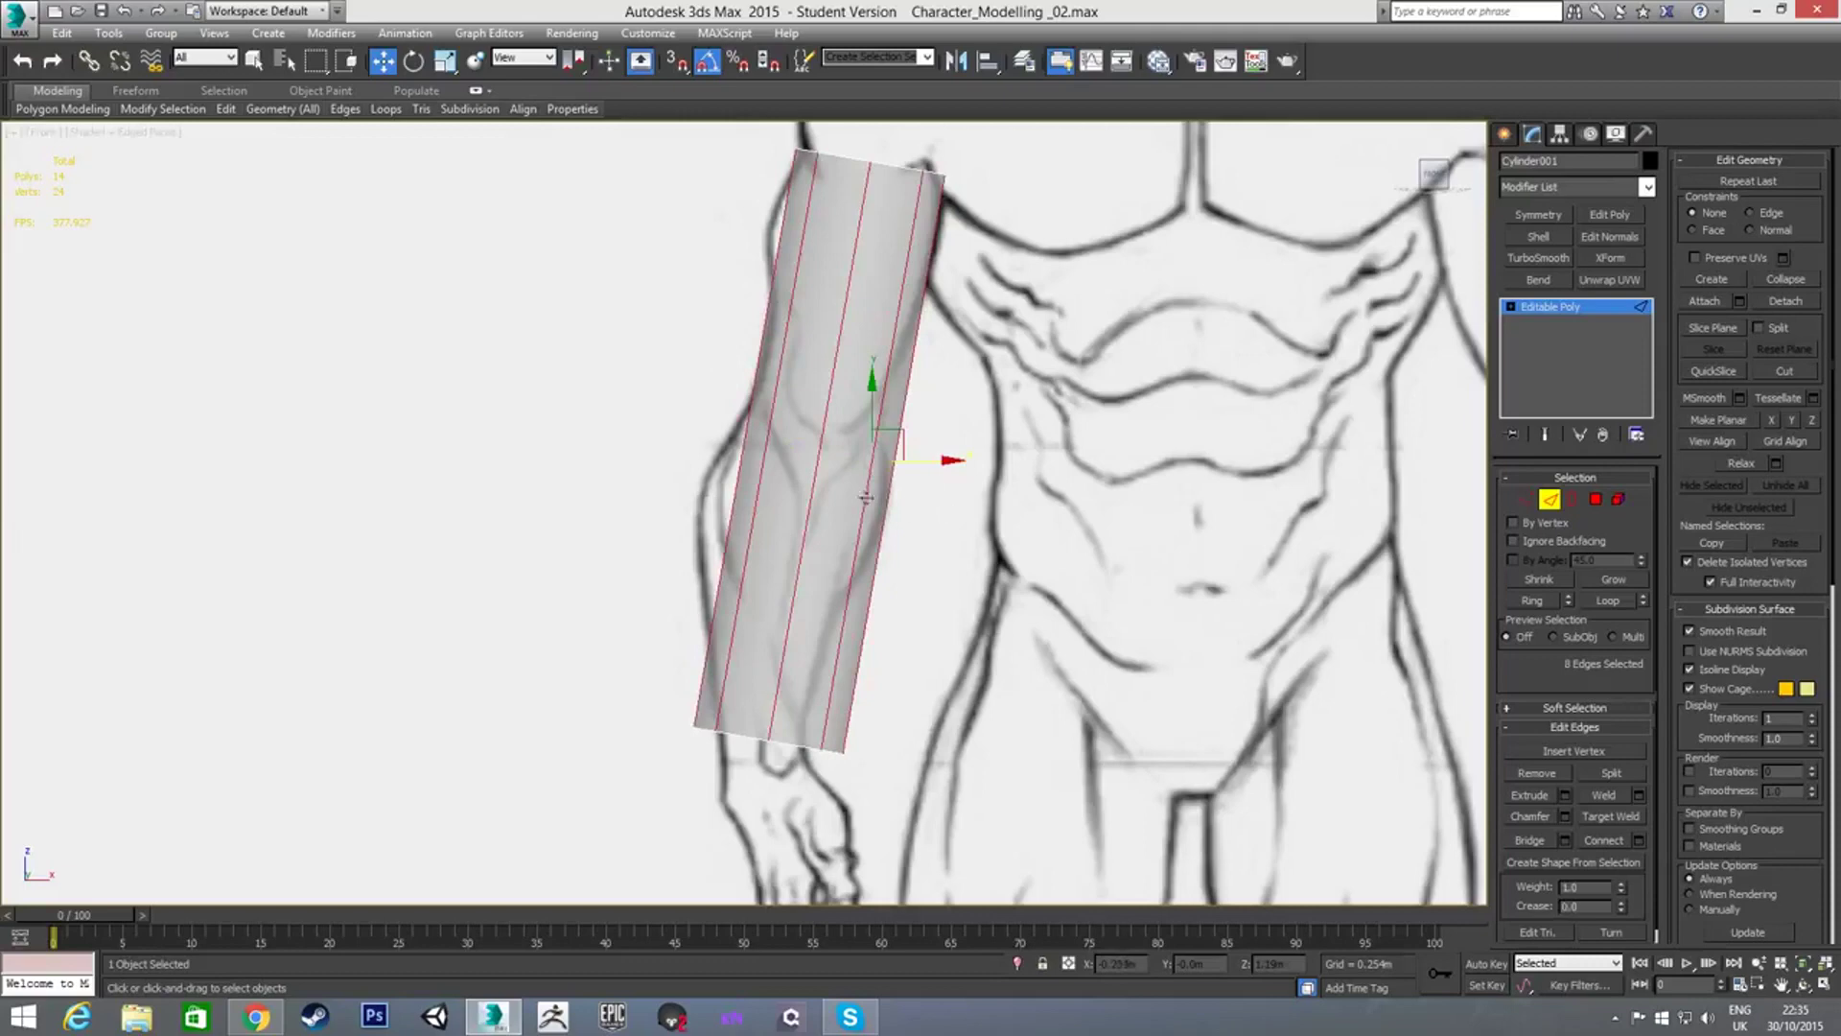
{"action": "left_click", "coordinate": [777, 383]}
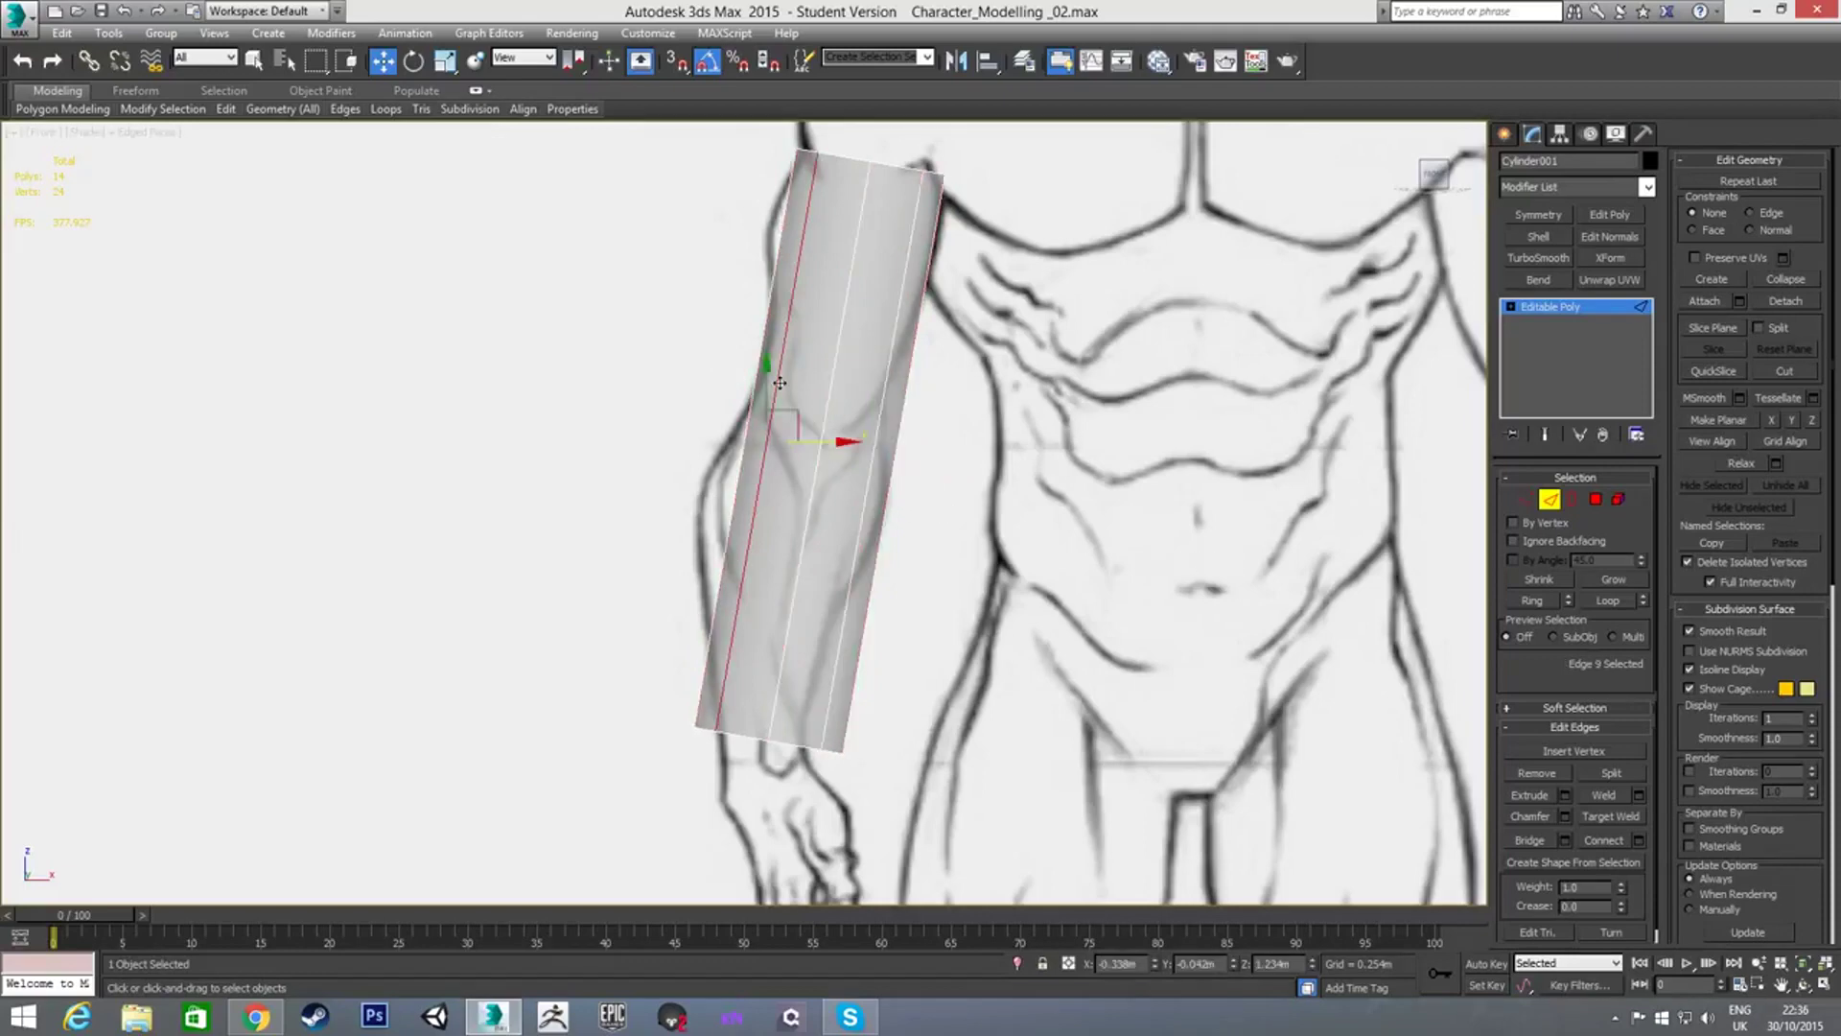
{"action": "left_click", "coordinate": [833, 386], "text": "shift"}
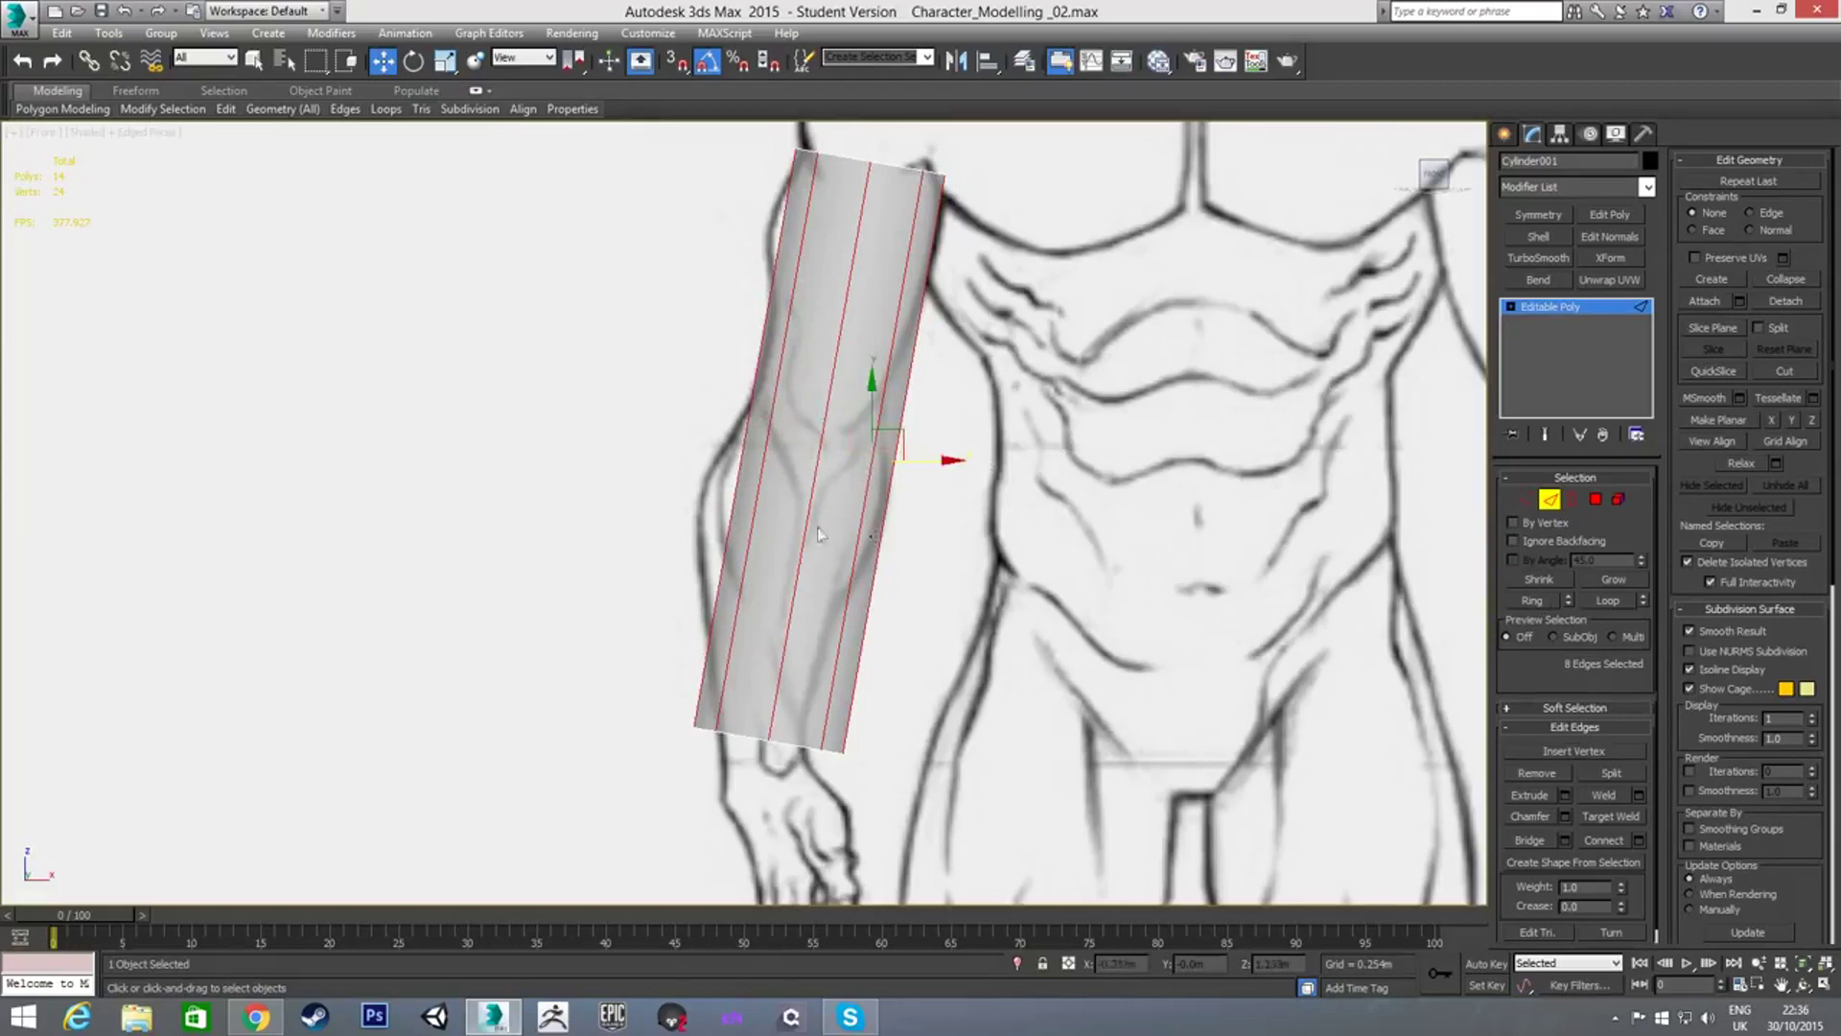
{"action": "right_click", "coordinate": [720, 444]}
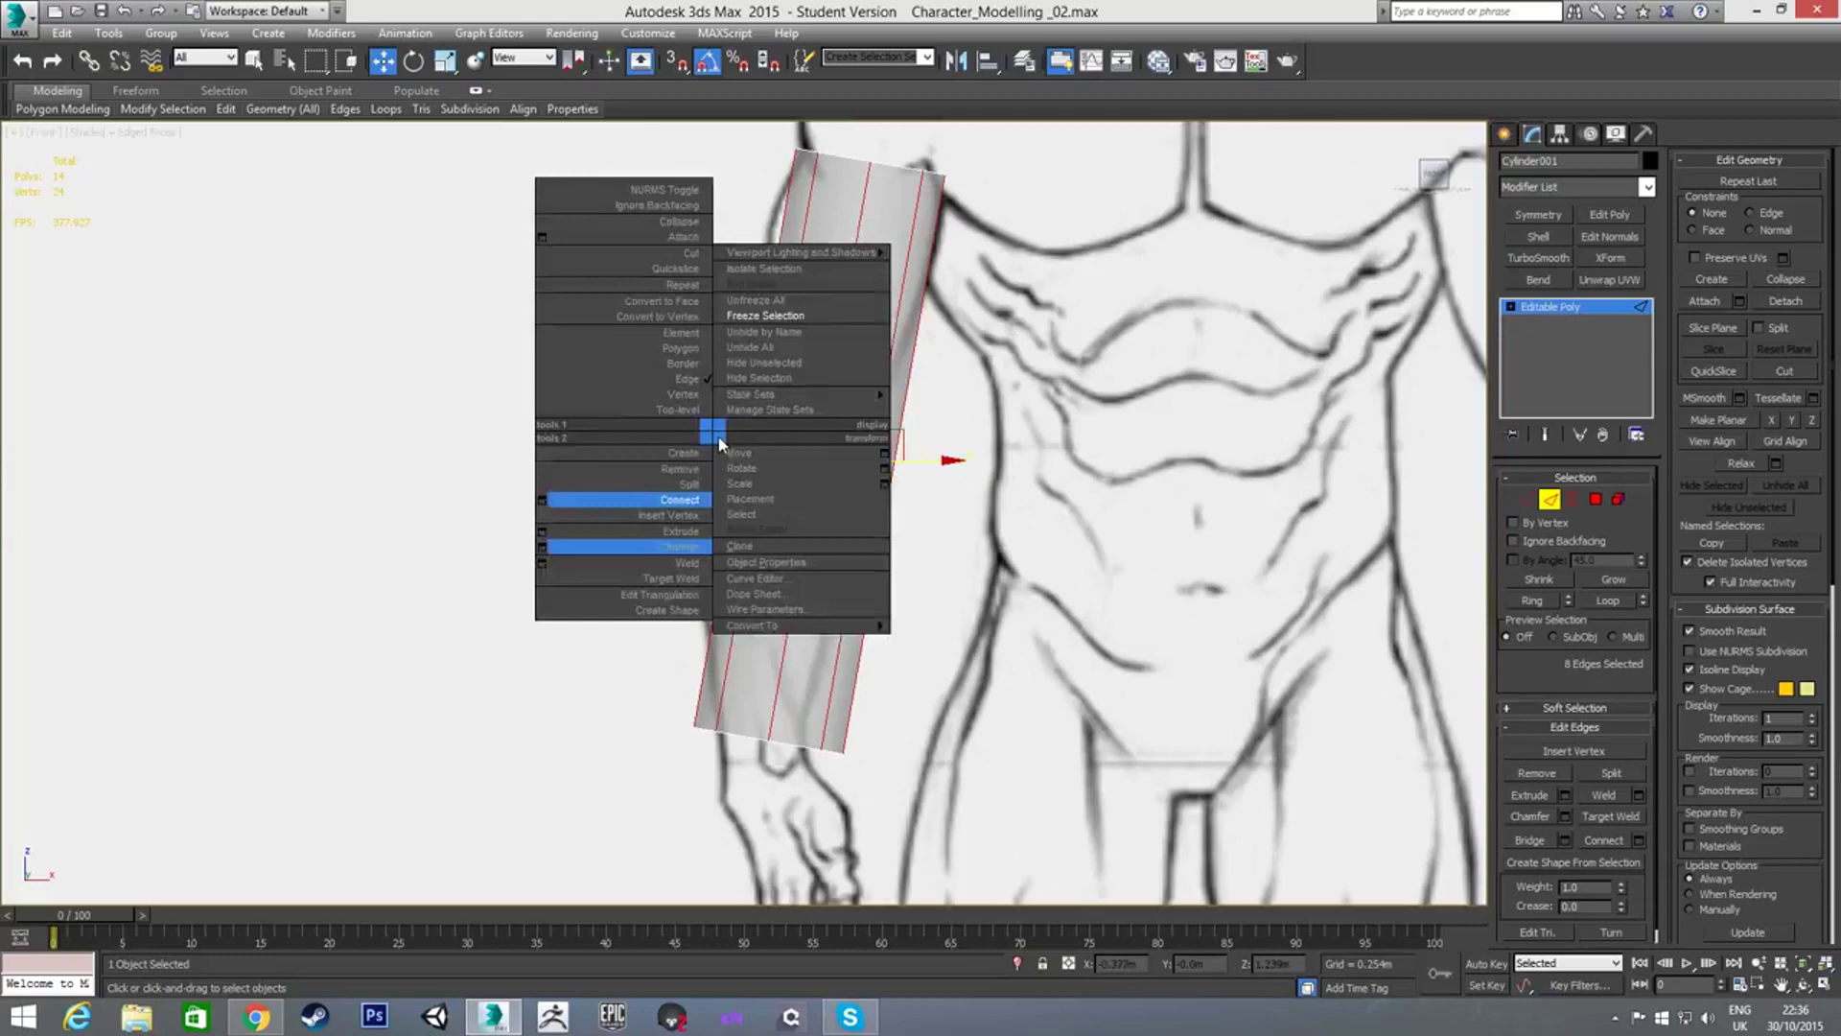
{"action": "left_click", "coordinate": [547, 508]}
{"action": "left_click_drag", "start_coordinate": [757, 524], "coordinate": [757, 512]}
{"action": "left_click", "coordinate": [755, 607]}
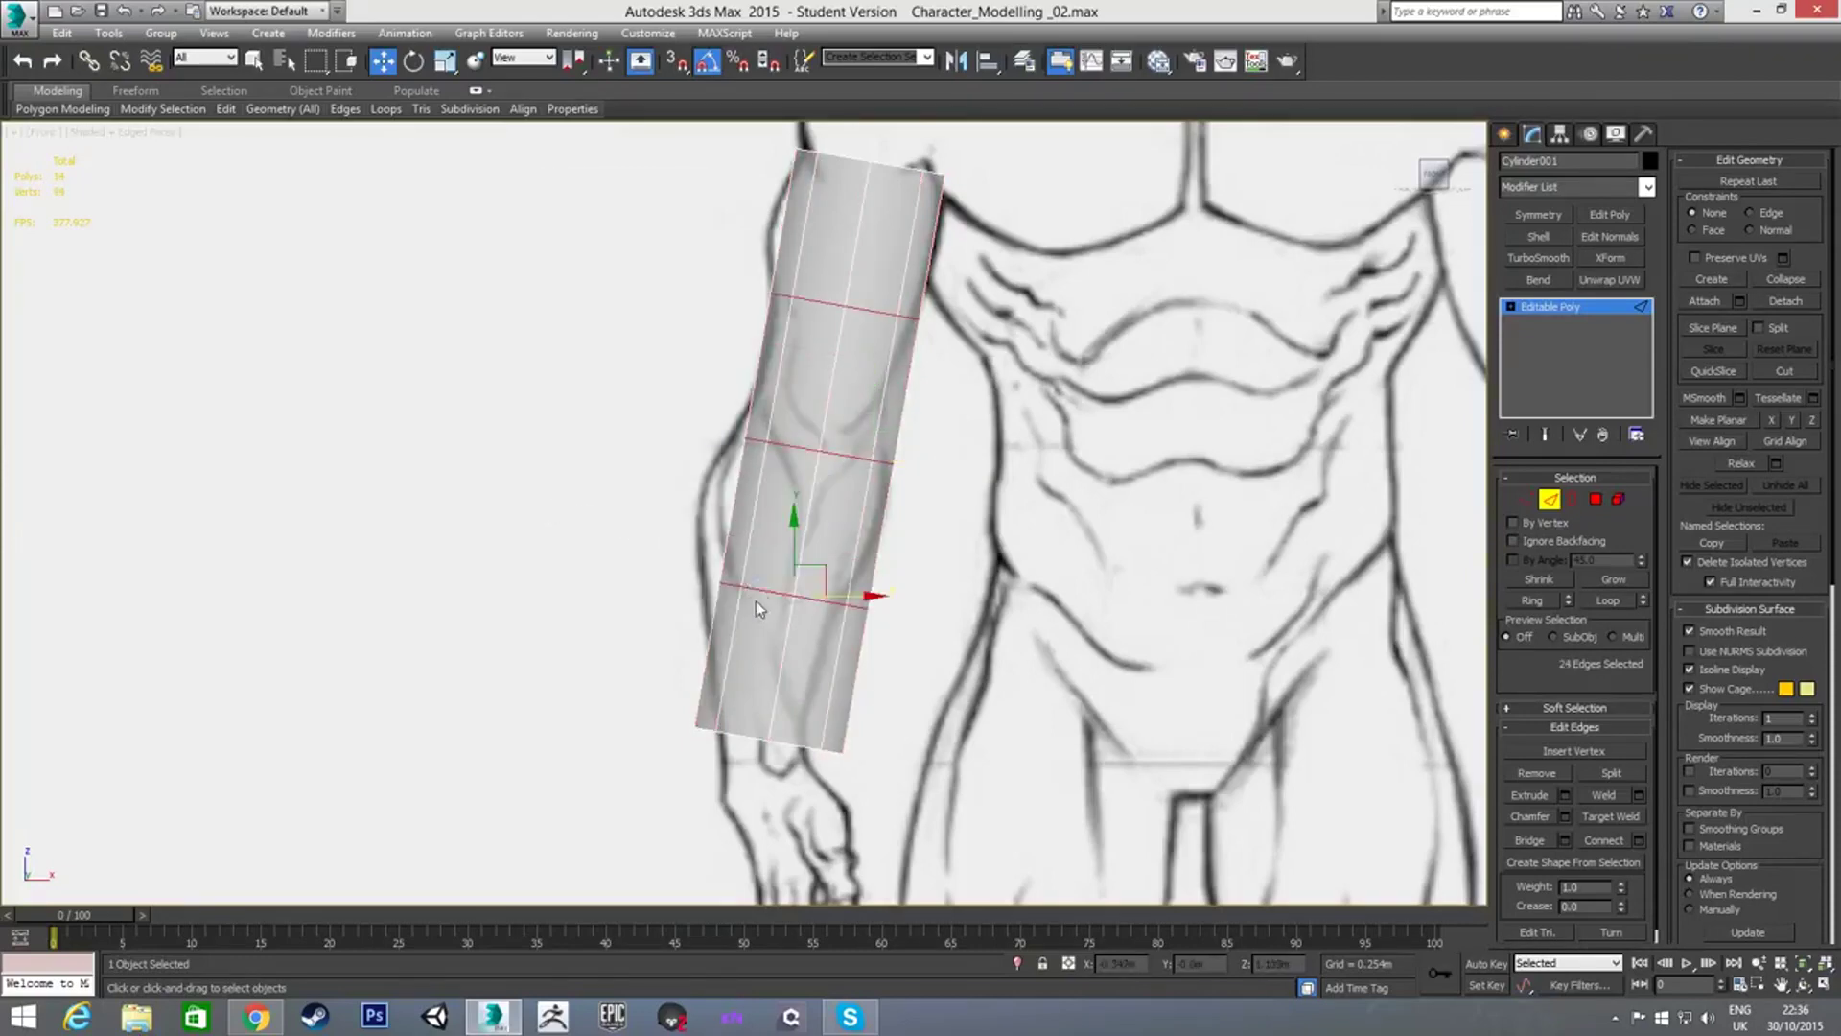
Rotate, move and slightly scale the lowest new edge loop to fit the drawn forearm
{"action": "middle_click_drag", "start_coordinate": [710, 575], "coordinate": [742, 571]}
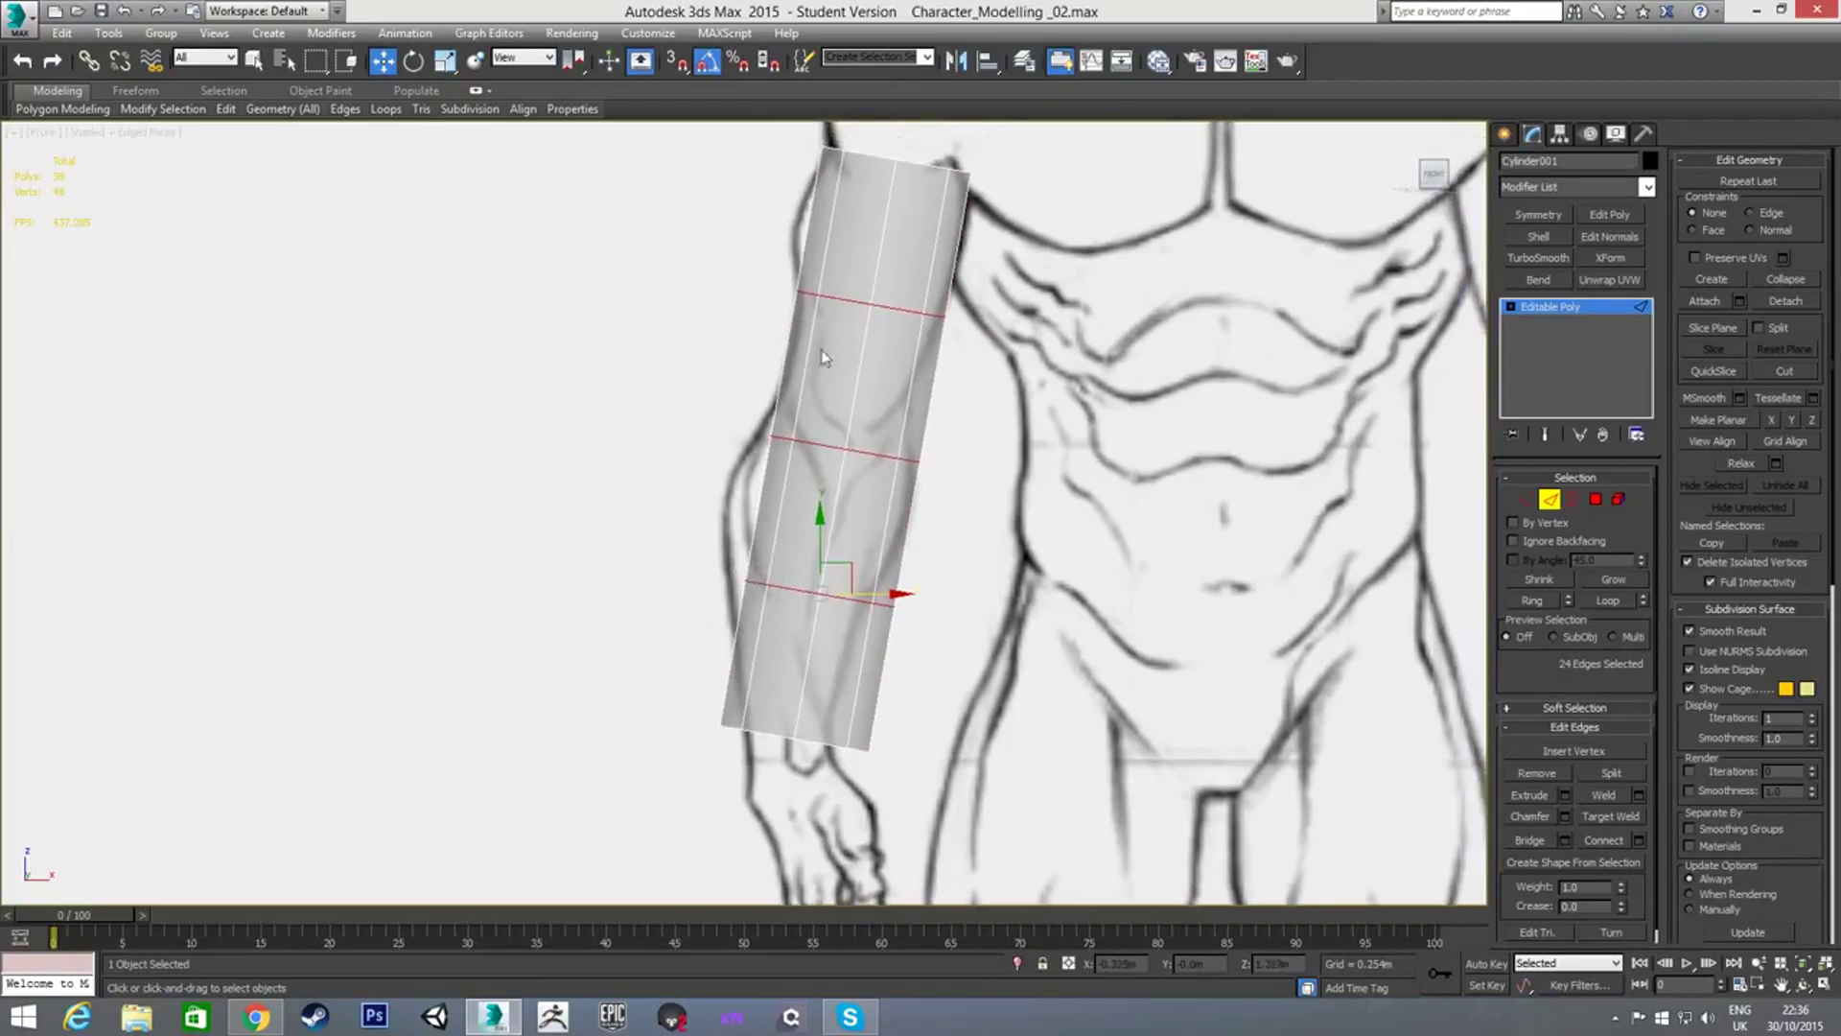
{"action": "middle_click_drag", "start_coordinate": [668, 613], "coordinate": [665, 566]}
{"action": "scroll", "coordinate": [735, 586], "scroll_direction": "up", "scroll_amount": 2}
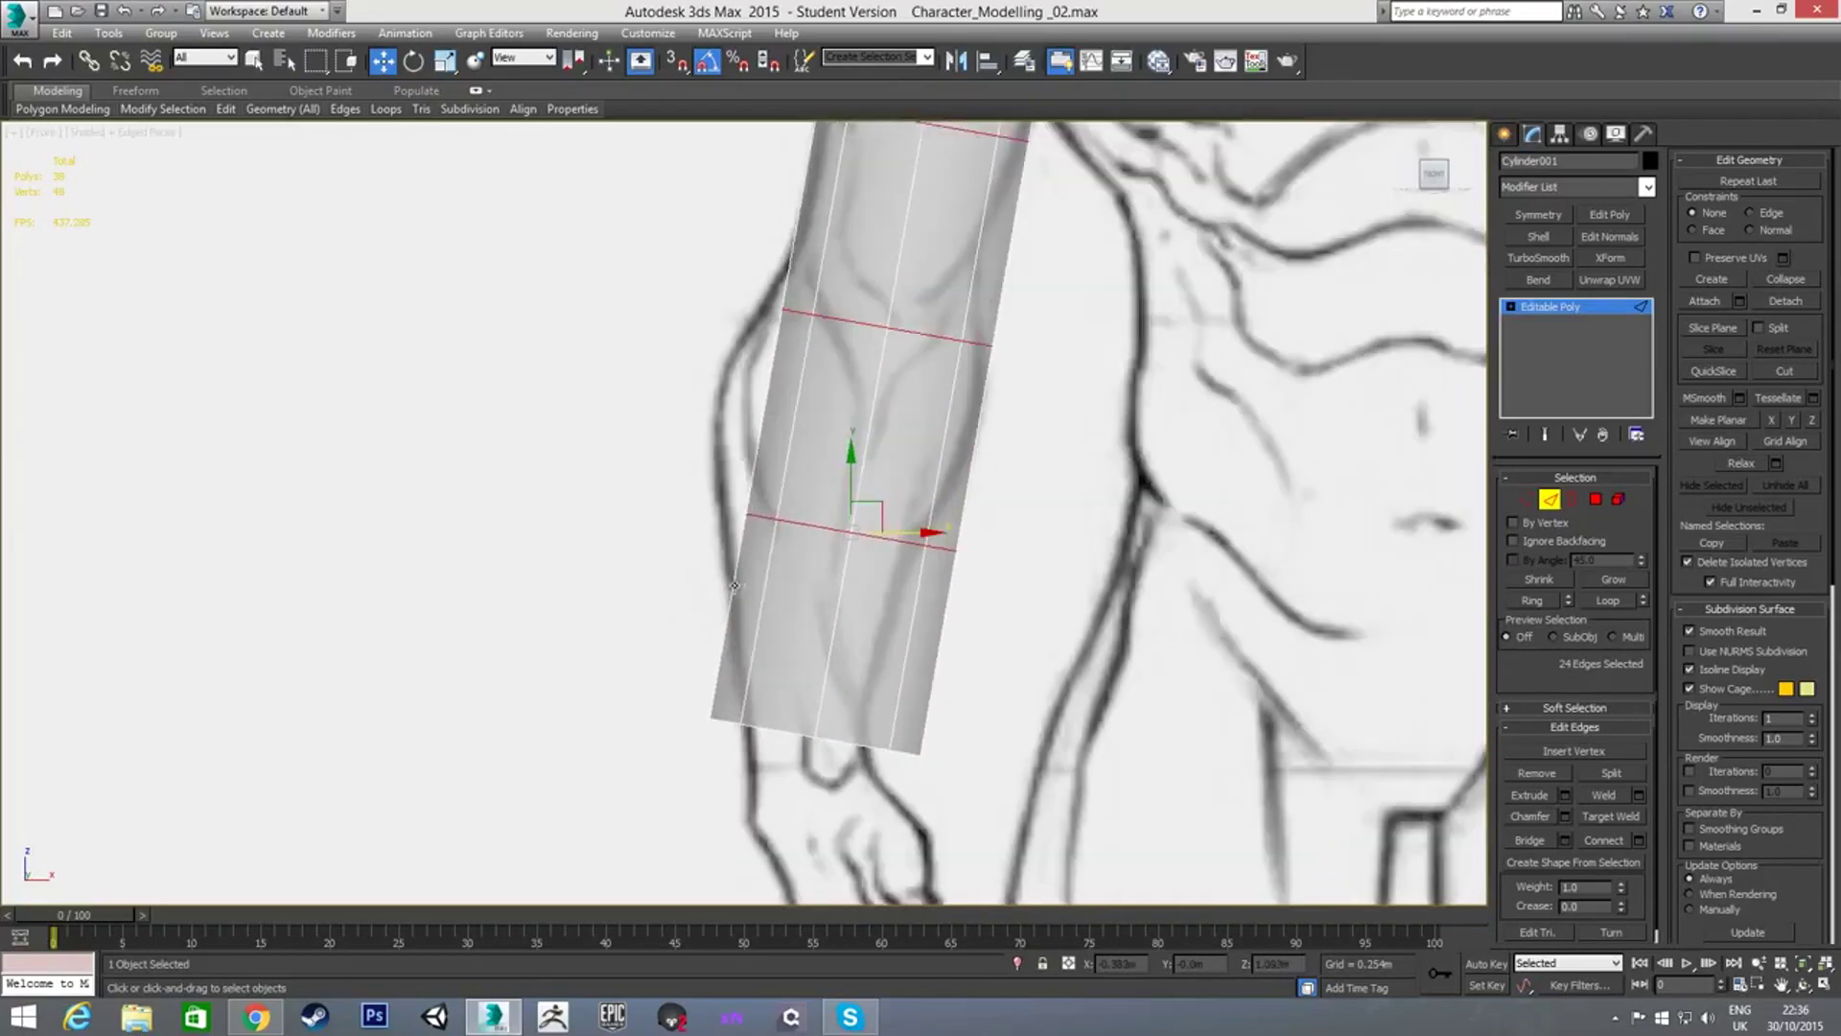
{"action": "double_click", "coordinate": [889, 543]}
{"action": "key", "text": "e"}
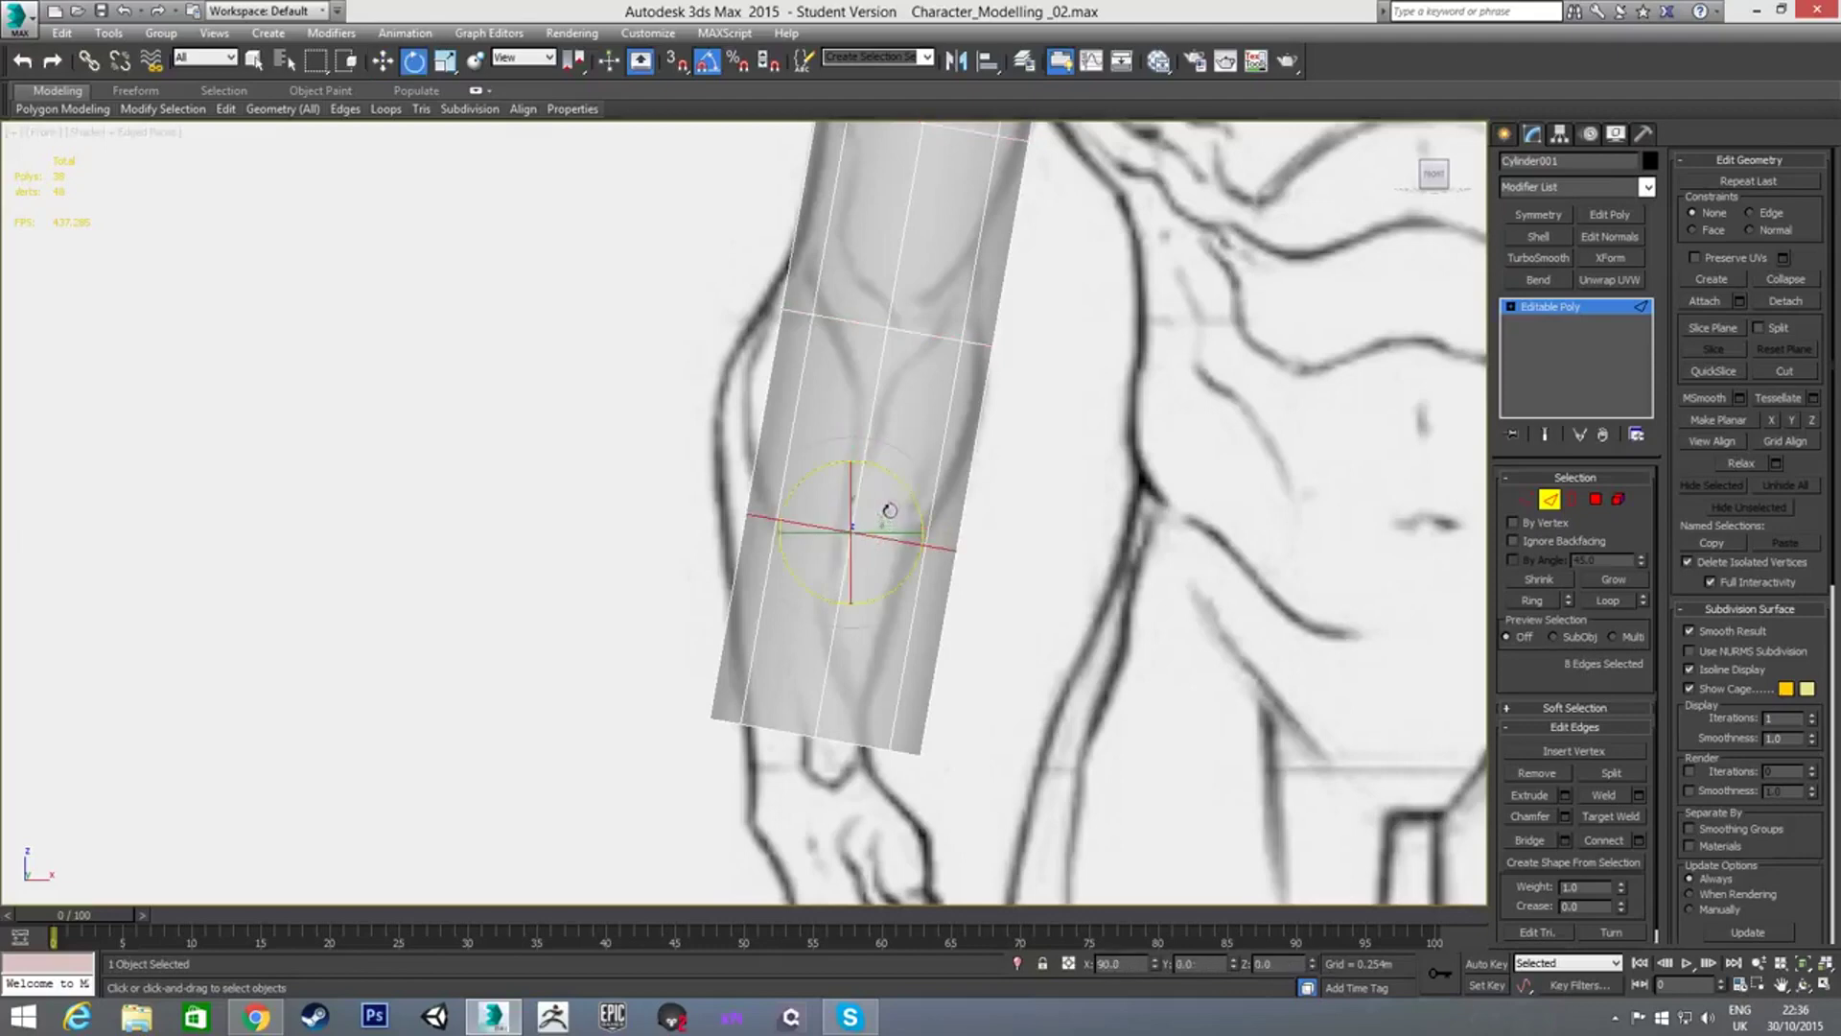
{"action": "left_click_drag", "start_coordinate": [901, 485], "coordinate": [826, 528]}
{"action": "key", "text": "w"}
{"action": "key", "text": "r"}
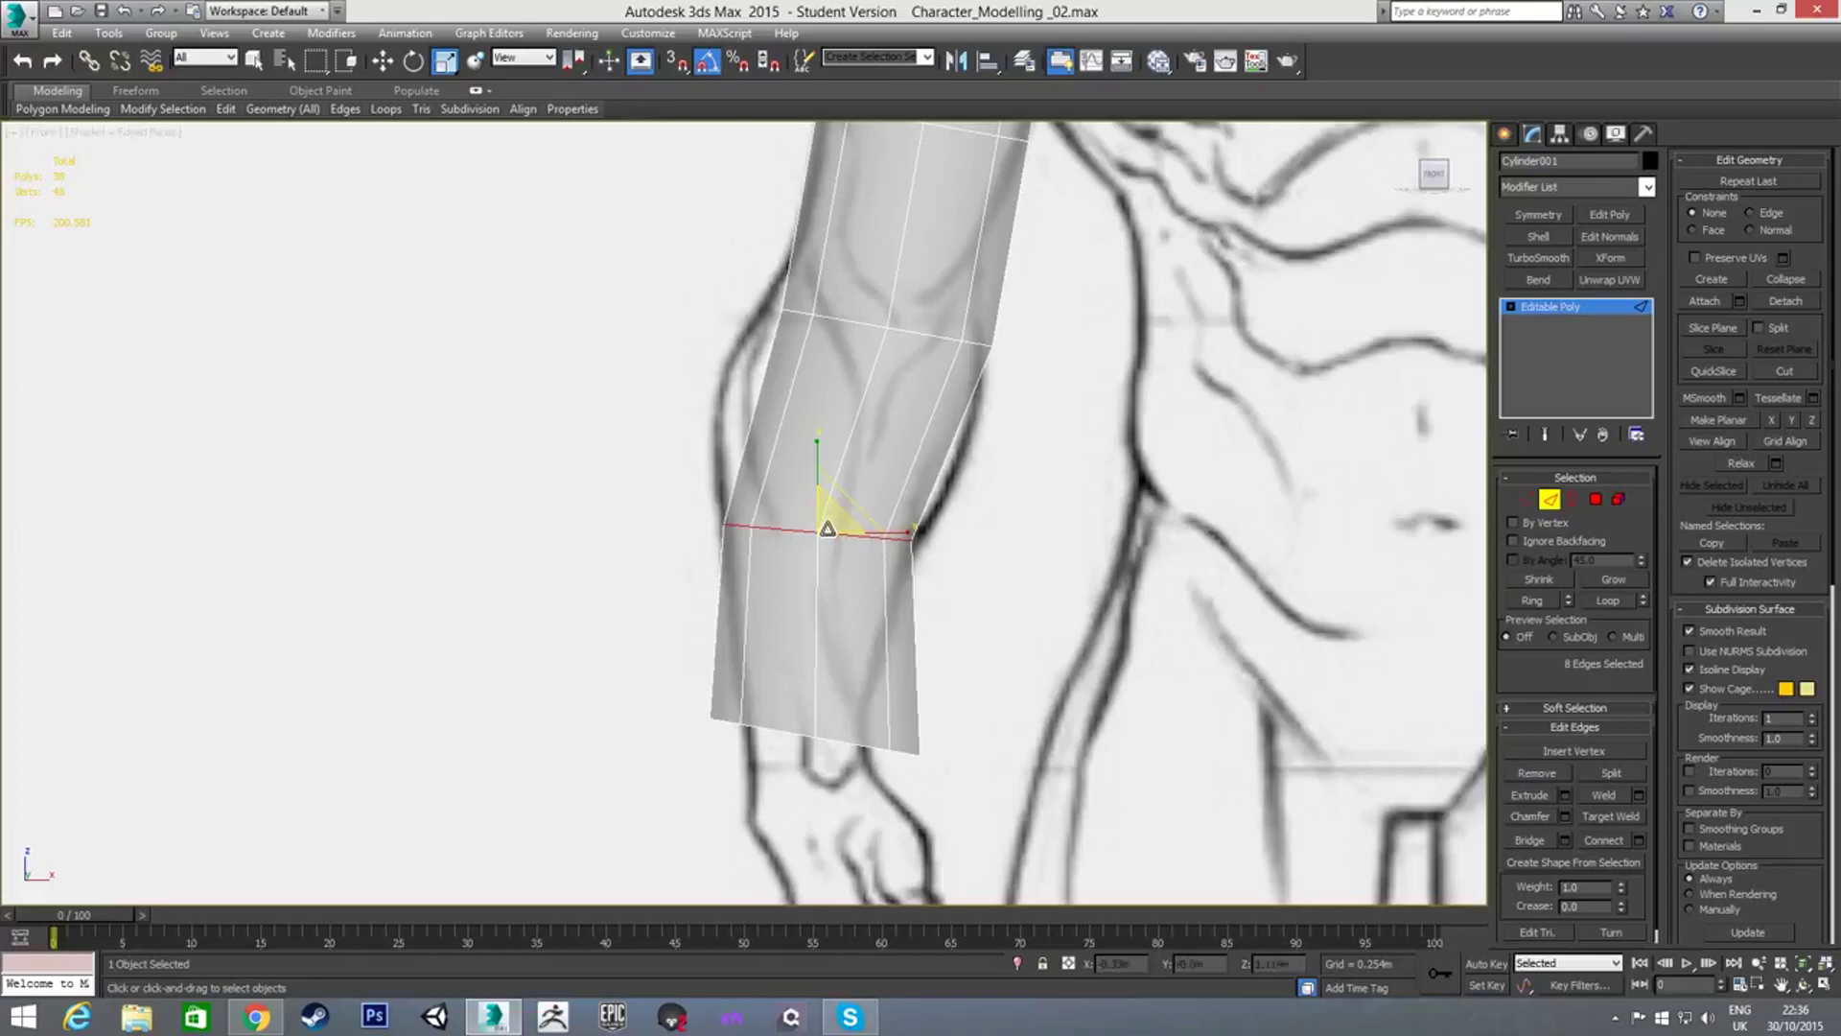
Move the middle edge loop slightly outward to line it up with the drawn elbow
{"action": "double_click", "coordinate": [842, 320]}
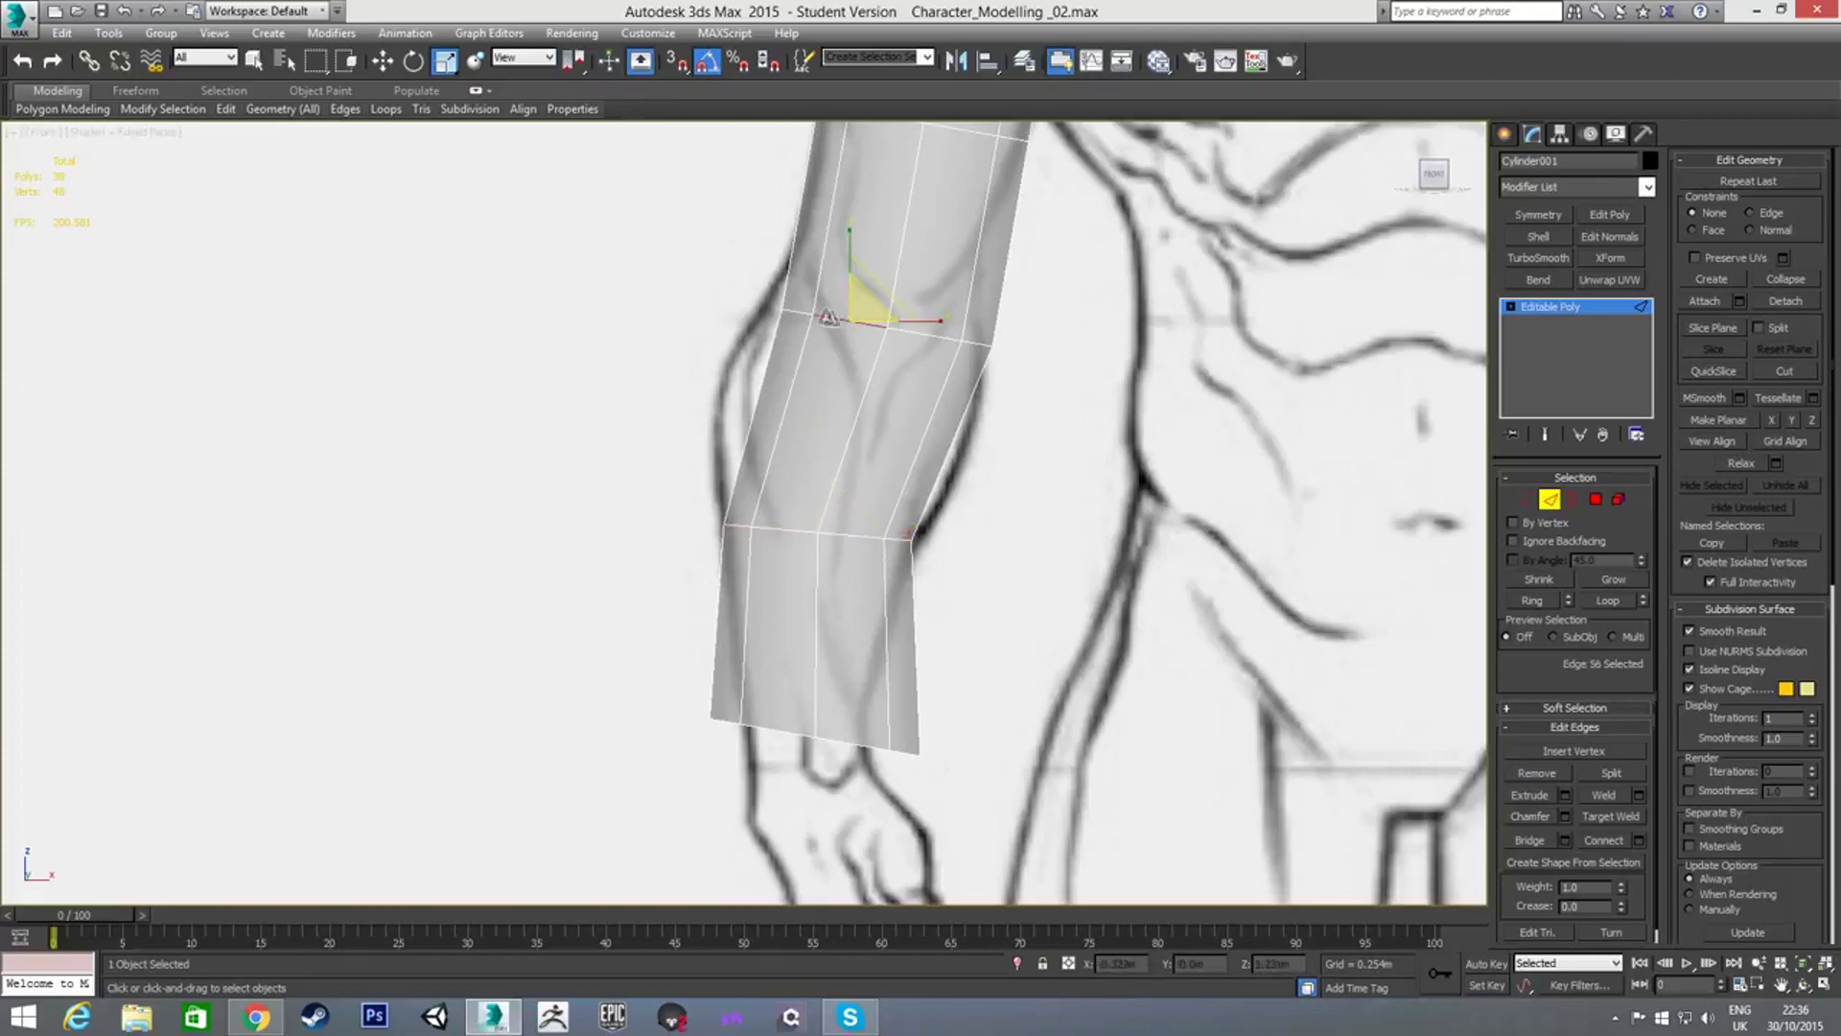
{"action": "key", "text": "w"}
{"action": "left_click", "coordinate": [833, 335]}
{"action": "double_click", "coordinate": [840, 321]}
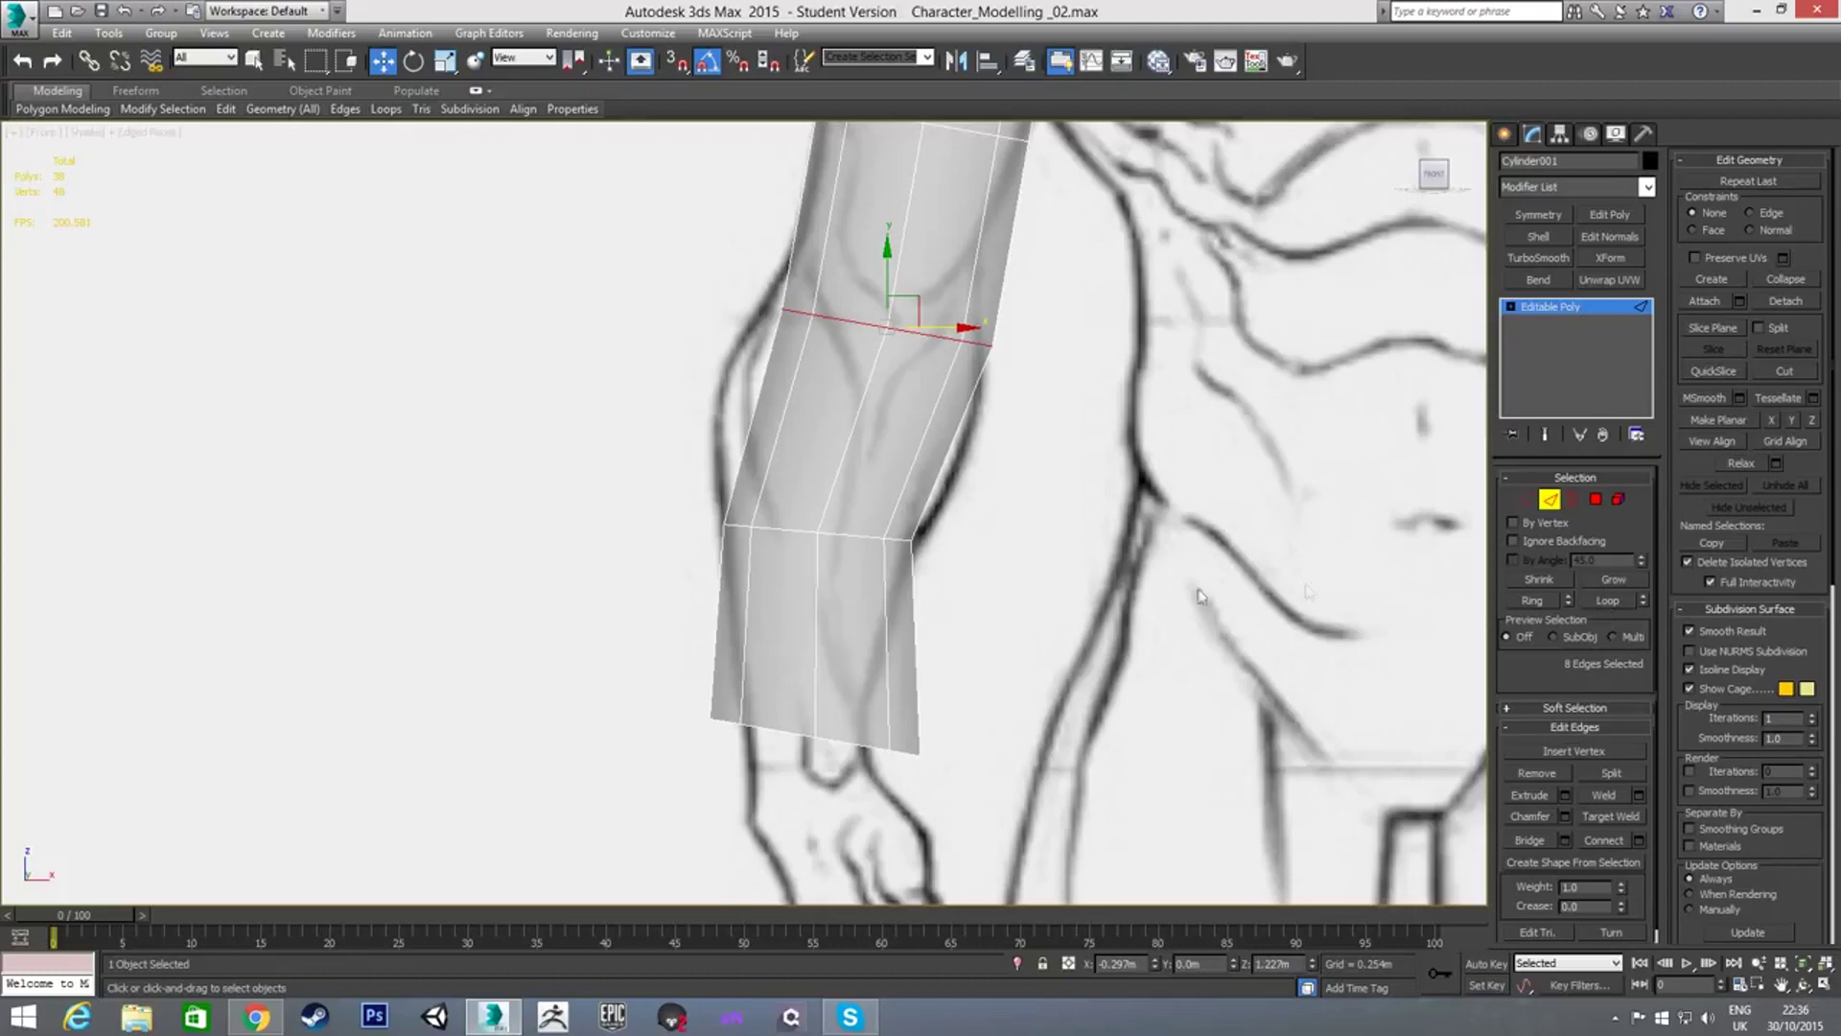
{"action": "left_click_drag", "start_coordinate": [943, 328], "coordinate": [921, 330]}
{"action": "key", "text": "r"}
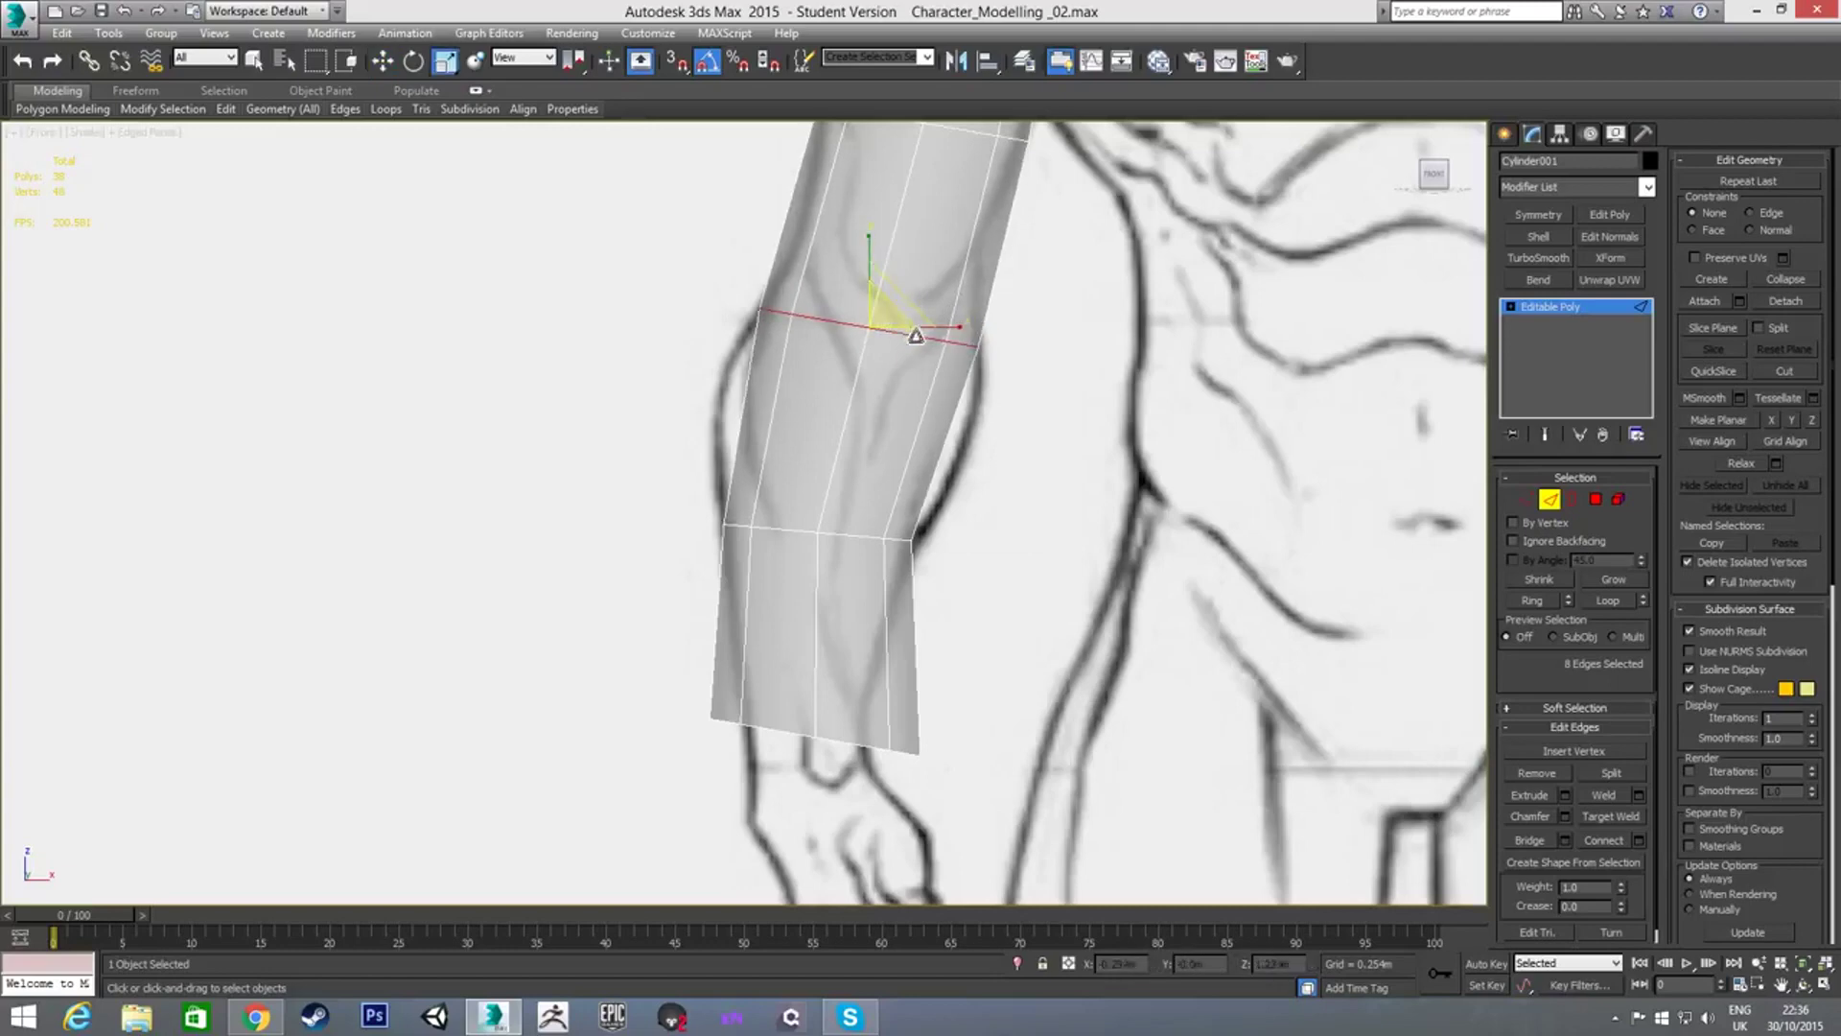
Scale the upper-arm edge loop down slightly to match the drawn outline below the shoulder
{"action": "middle_click_drag", "start_coordinate": [969, 166], "coordinate": [887, 410]}
{"action": "double_click", "coordinate": [882, 371]}
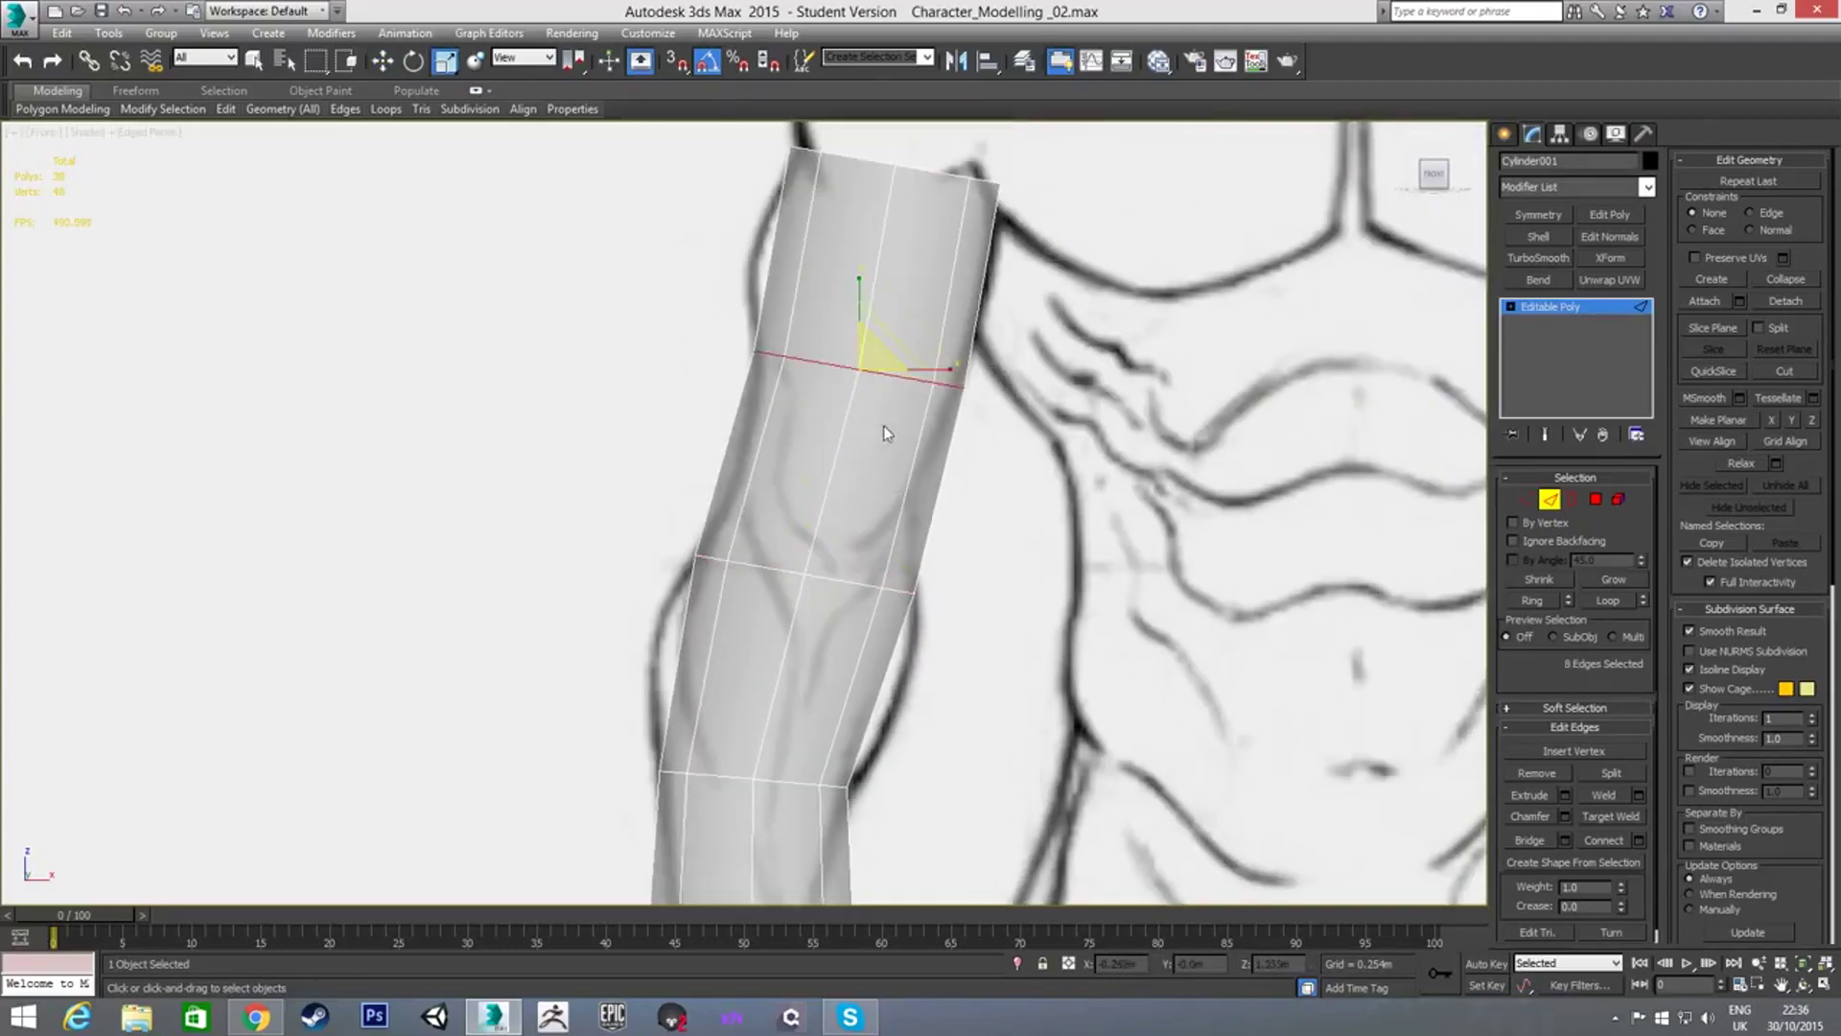
{"action": "left_click_drag", "start_coordinate": [877, 365], "coordinate": [911, 369]}
{"action": "key", "text": "w"}
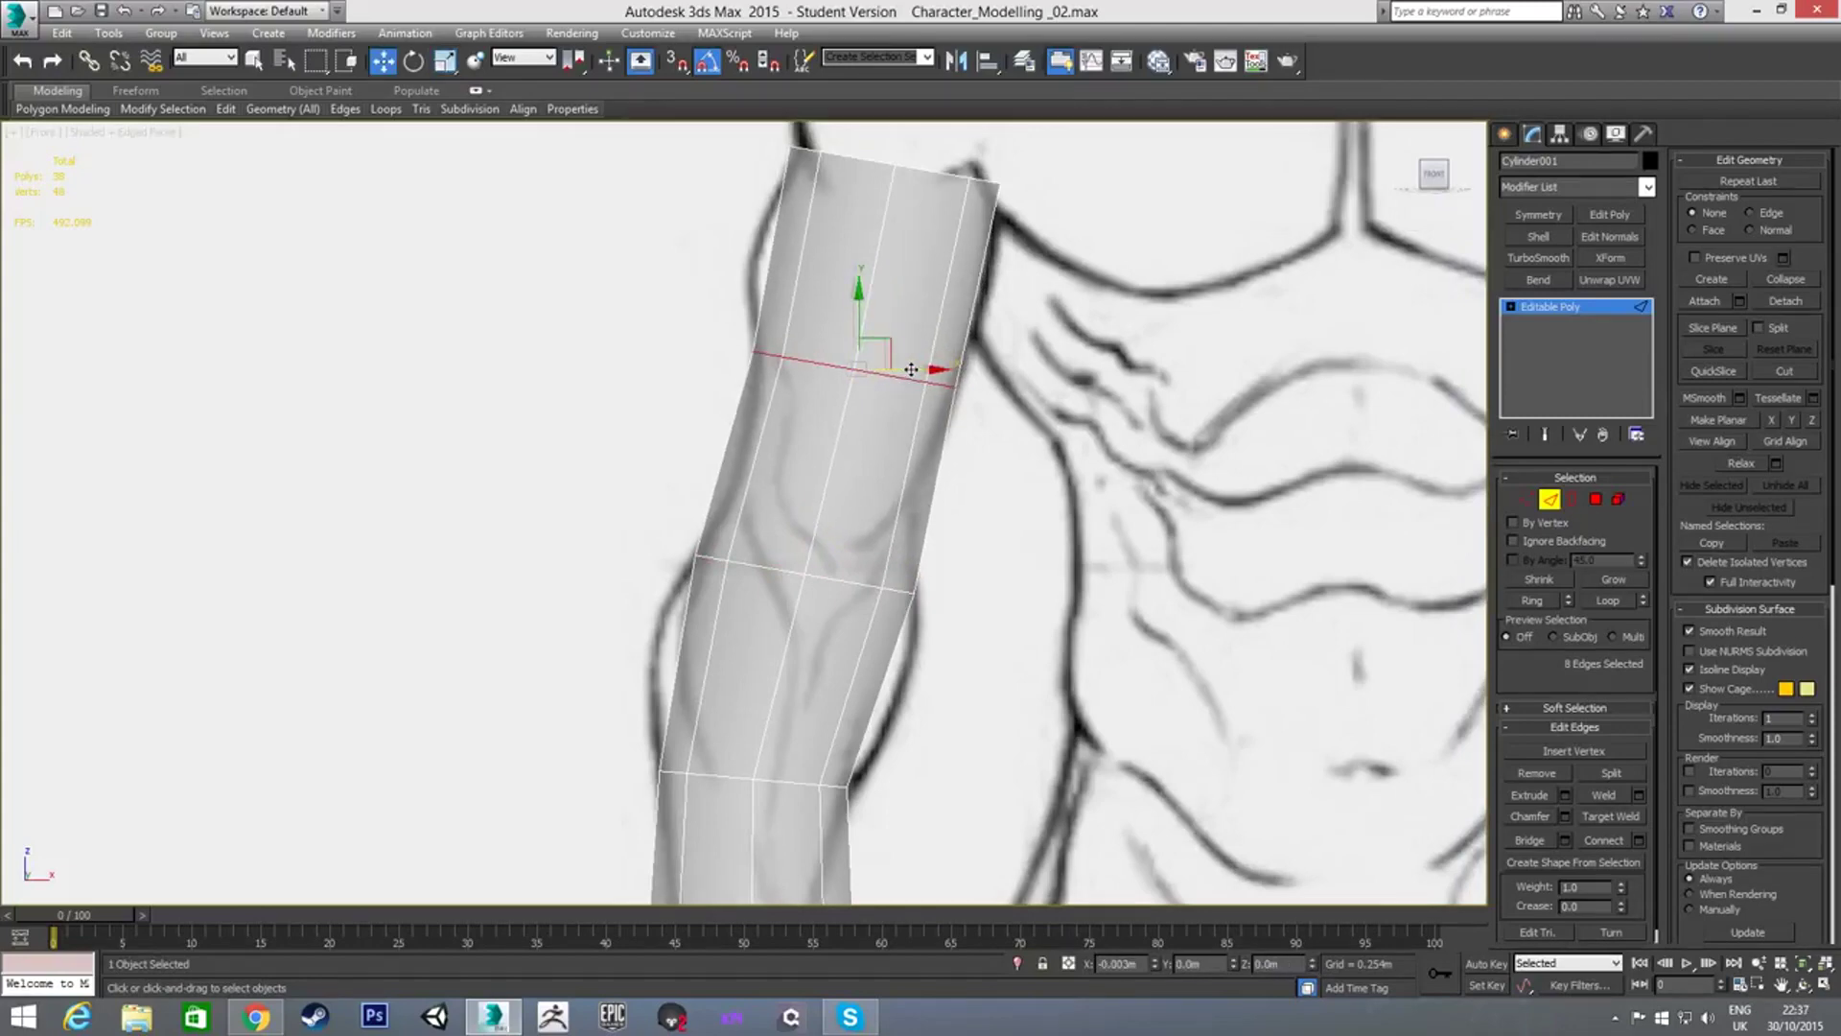
{"action": "scroll", "coordinate": [901, 402], "scroll_direction": "down", "scroll_amount": 3}
{"action": "scroll", "coordinate": [871, 489], "scroll_direction": "up", "scroll_amount": 2}
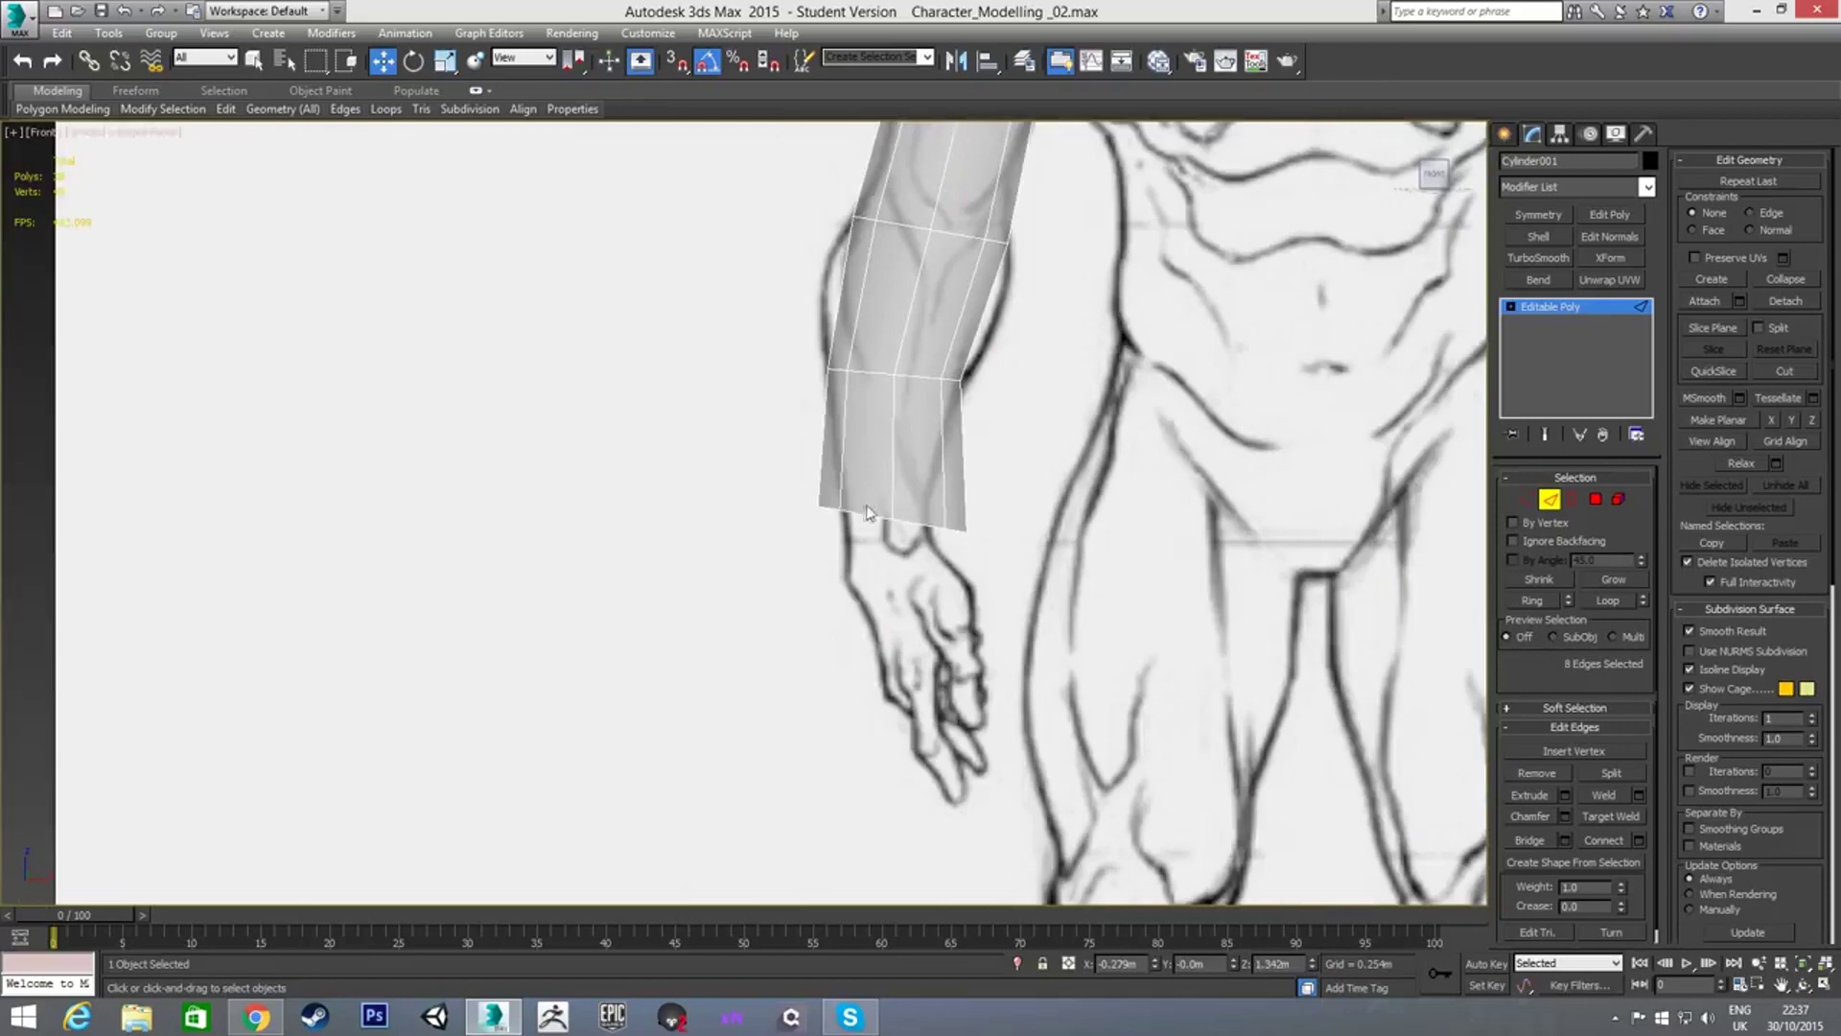
{"action": "left_click", "coordinate": [853, 515]}
{"action": "left_click", "coordinate": [863, 576]}
{"action": "left_click", "coordinate": [856, 513]}
{"action": "left_click", "coordinate": [877, 606]}
{"action": "left_click", "coordinate": [870, 370]}
{"action": "left_click", "coordinate": [868, 551]}
{"action": "left_click", "coordinate": [863, 518]}
{"action": "left_click", "coordinate": [860, 572]}
{"action": "left_click", "coordinate": [863, 518]}
{"action": "left_click", "coordinate": [892, 573]}
Delete the cap polygons at both ends of the arm cylinder
{"action": "key", "text": "4"}
{"action": "middle_click_drag", "start_coordinate": [916, 526], "coordinate": [997, 504], "text": "alt"}
{"action": "left_click", "coordinate": [916, 487]}
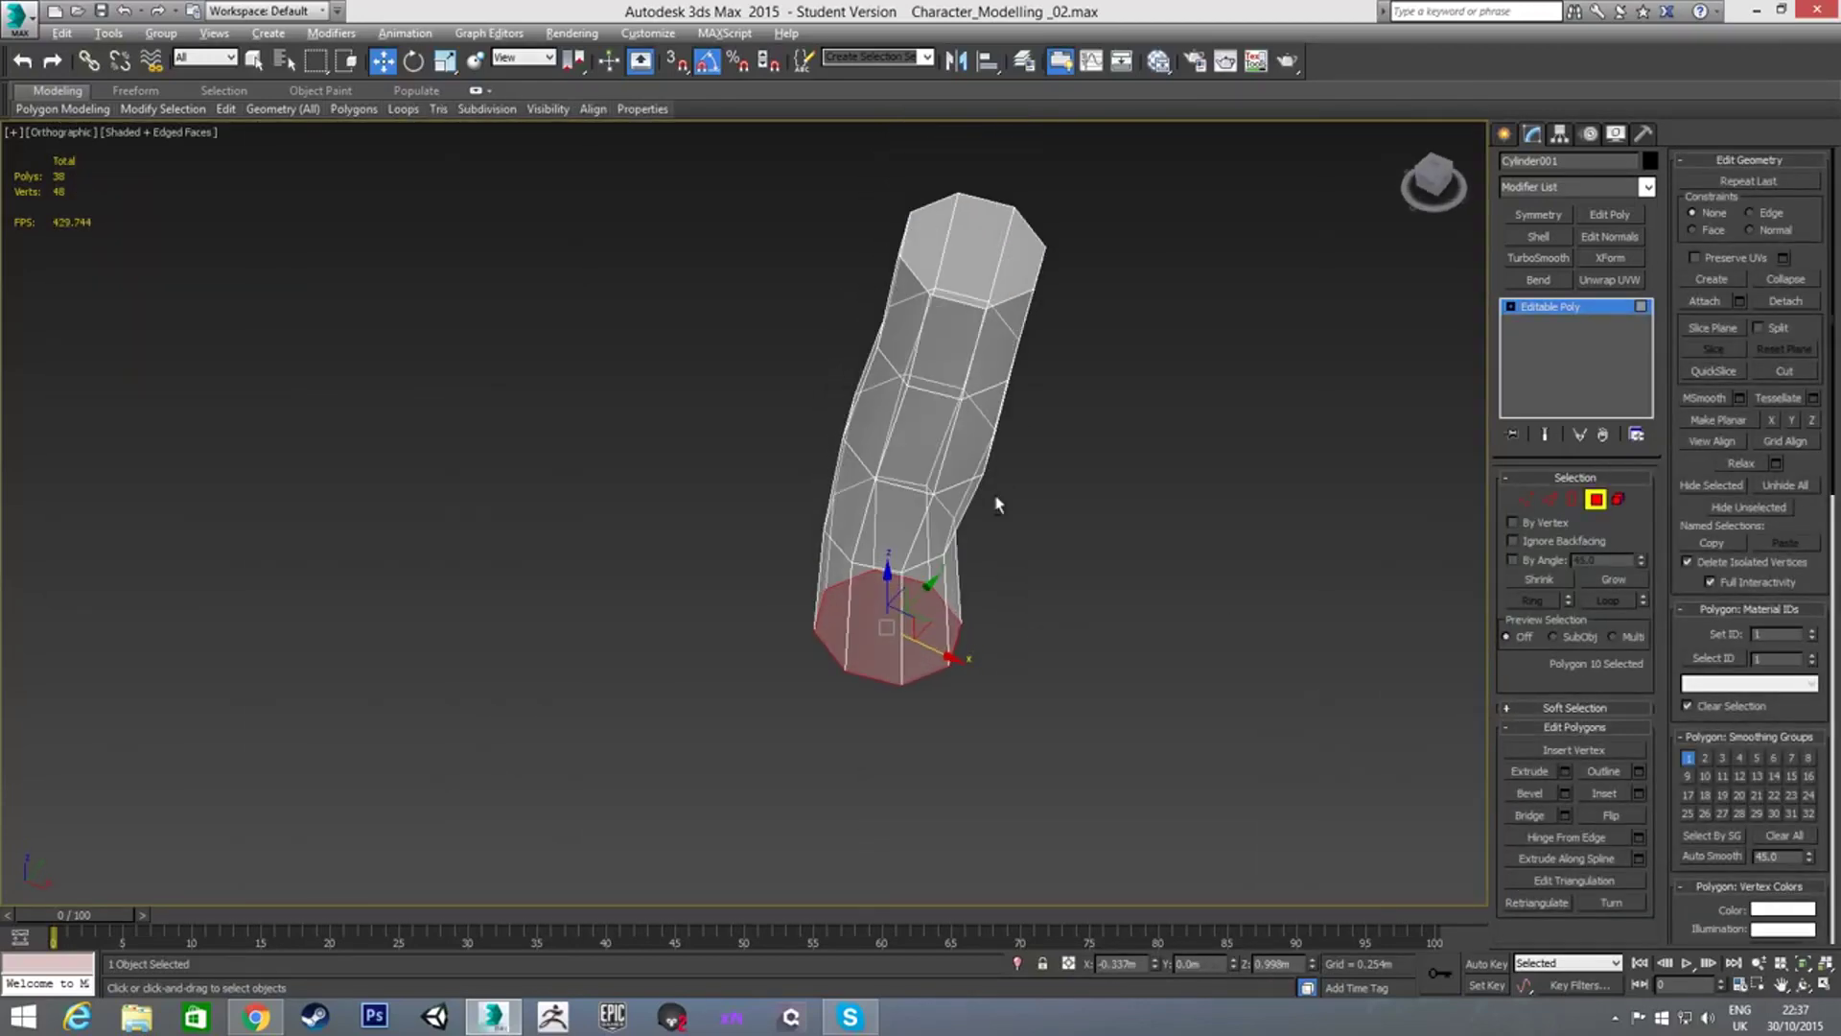
{"action": "left_click", "coordinate": [964, 287], "text": "ctrl"}
{"action": "key", "text": "Delete"}
In the Front view, rotate the open wrist edge loop 10 degrees to level it, then scale it down and move it onto the drawn wrist
{"action": "key", "text": "f"}
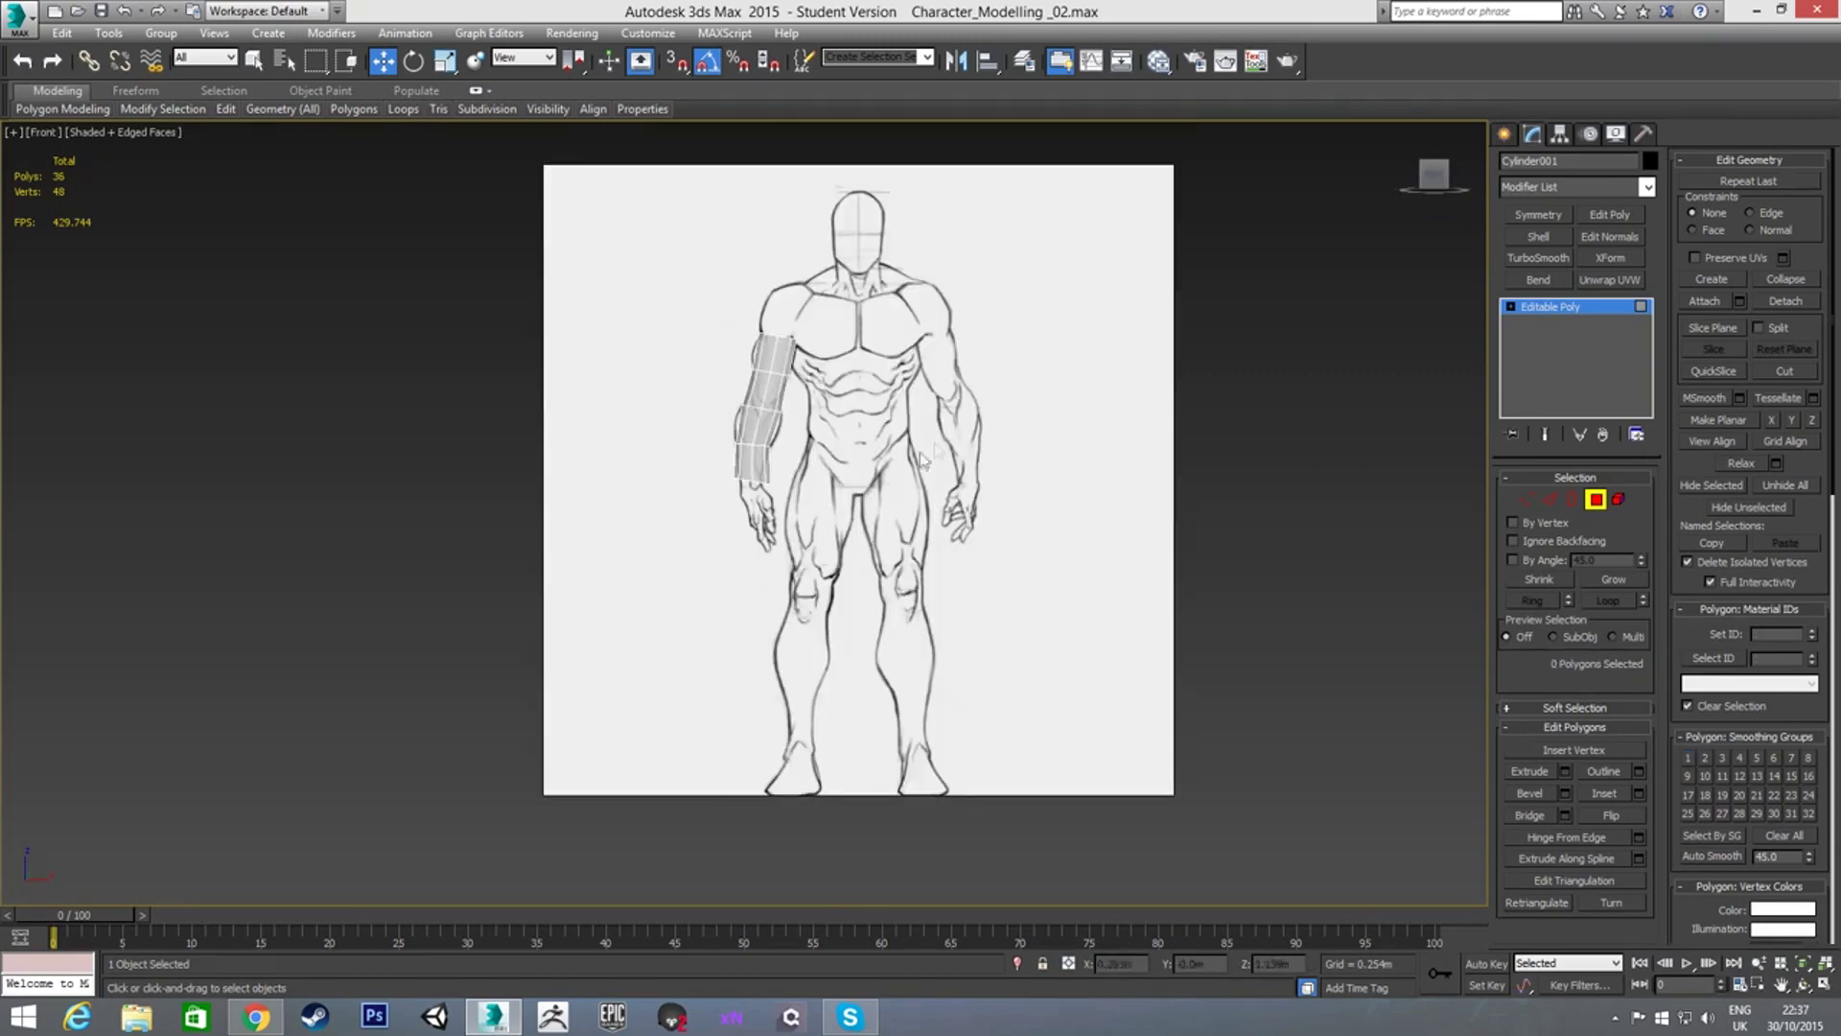
{"action": "scroll", "coordinate": [814, 419], "scroll_direction": "up", "scroll_amount": 10}
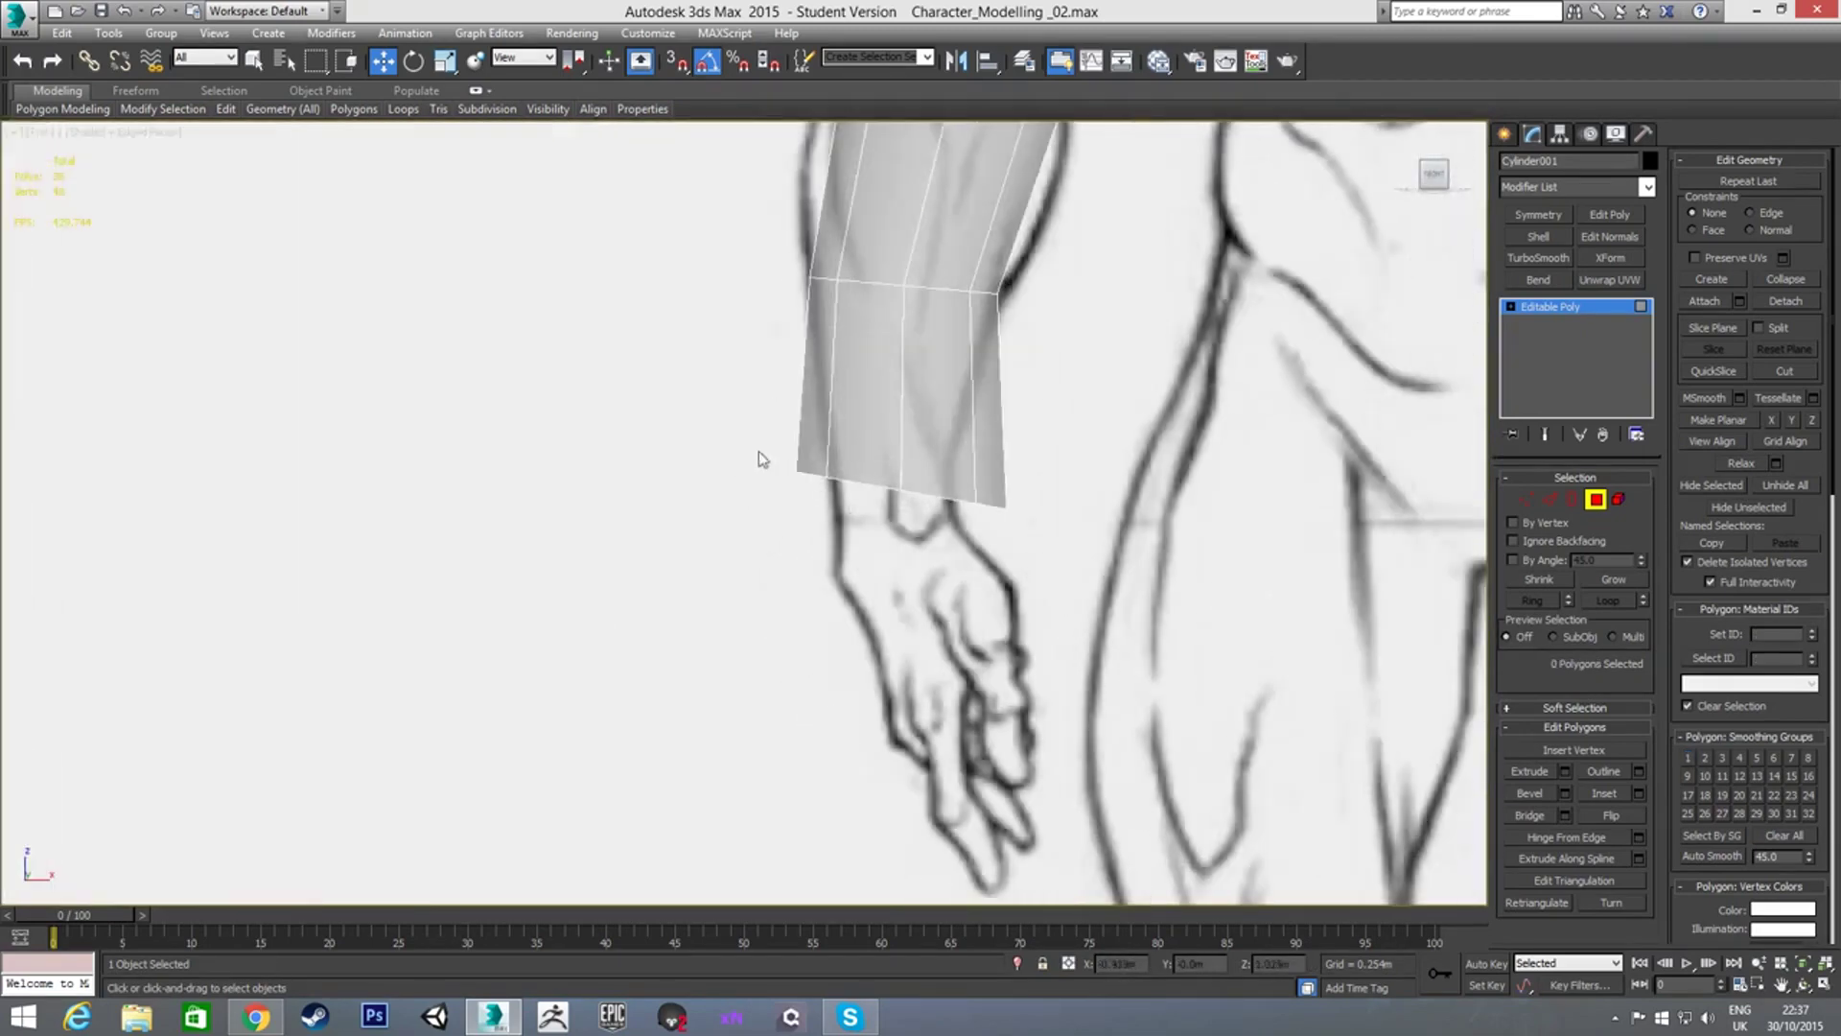
{"action": "key", "text": "2"}
{"action": "double_click", "coordinate": [863, 483]}
{"action": "key", "text": "e"}
{"action": "left_click_drag", "start_coordinate": [958, 456], "coordinate": [960, 448]}
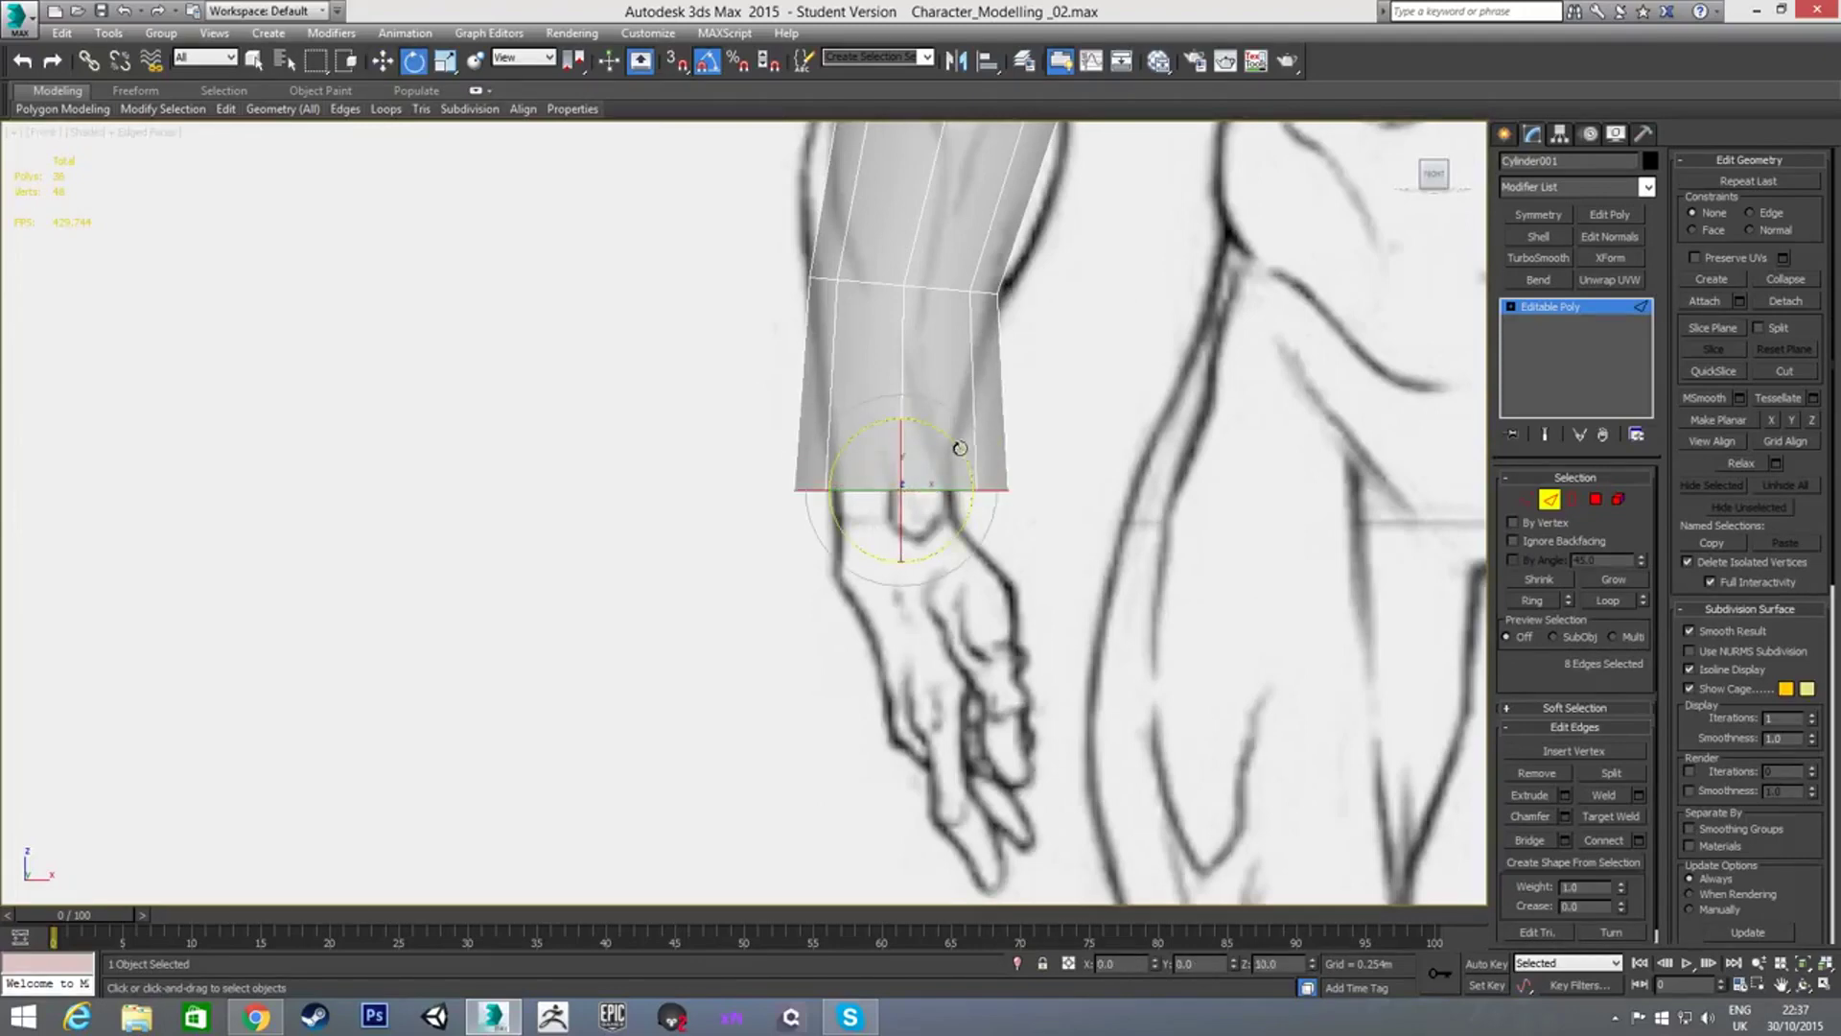
{"action": "key", "text": "r"}
{"action": "left_click_drag", "start_coordinate": [938, 518], "coordinate": [908, 554]}
{"action": "key", "text": "w"}
{"action": "left_click_drag", "start_coordinate": [964, 491], "coordinate": [950, 491]}
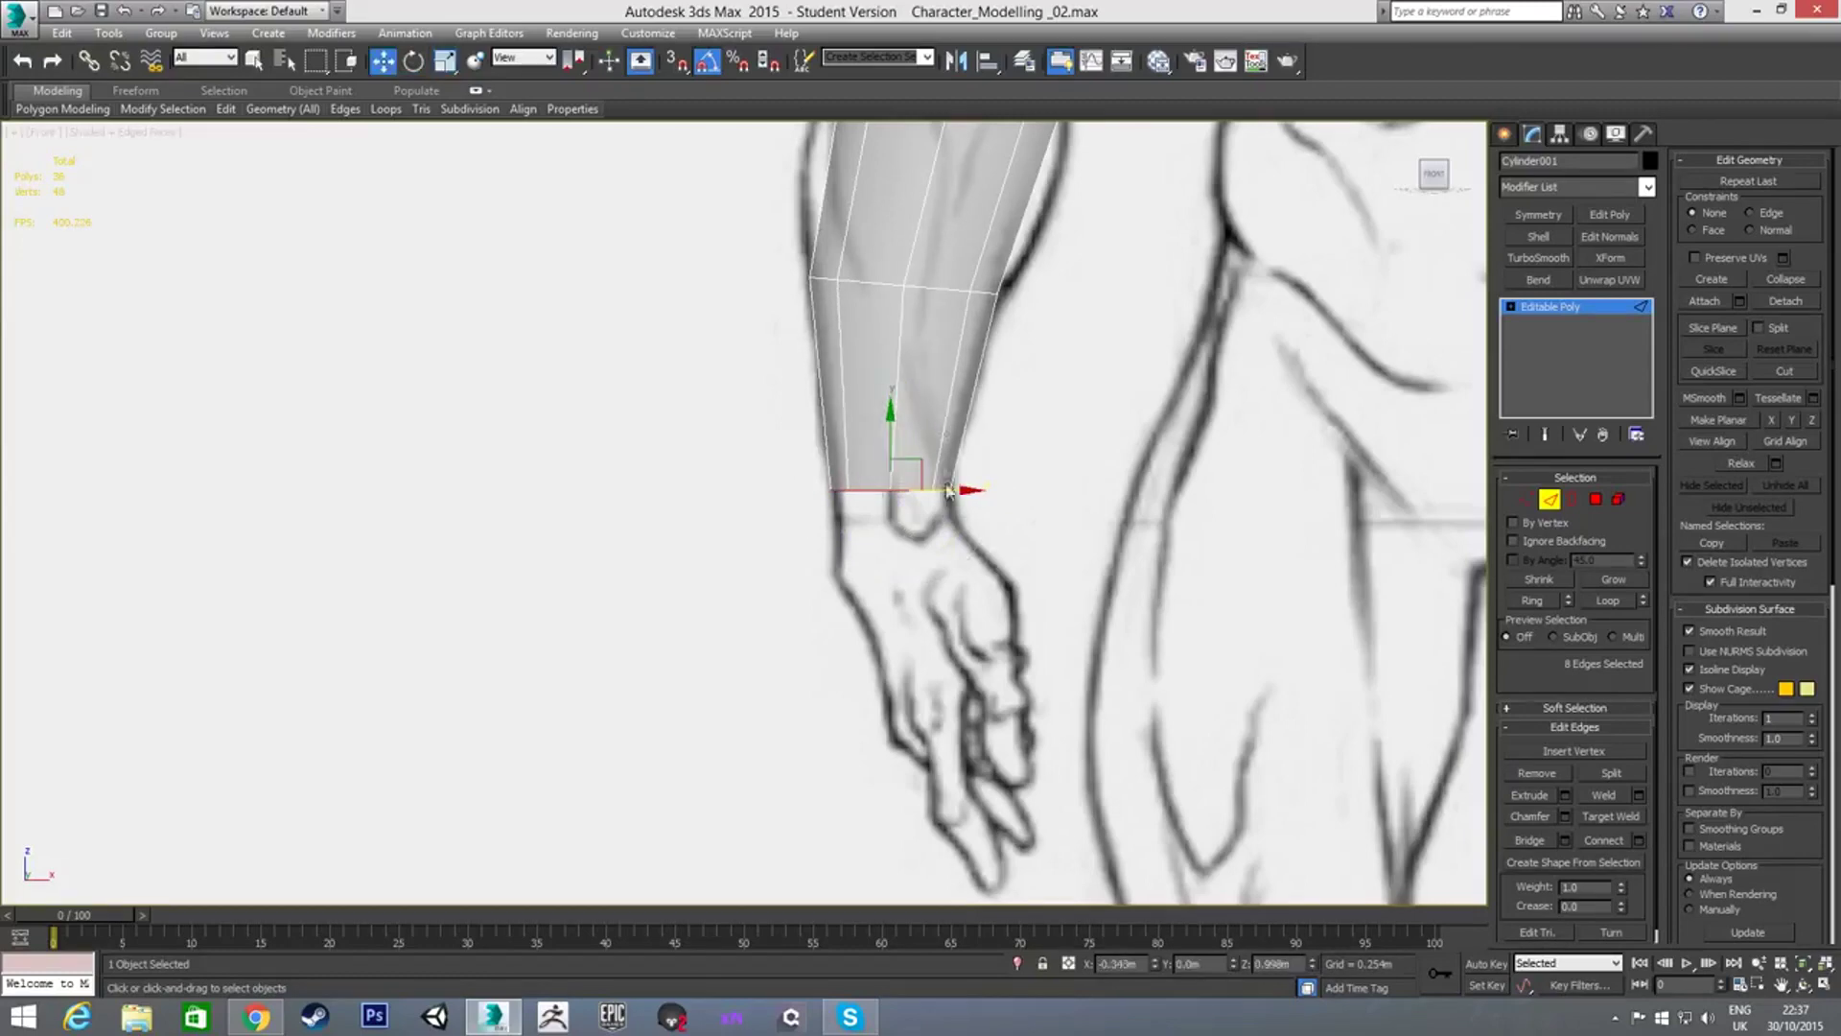
Scale the open edge loop at the upper end of the arm down slightly to fit the drawing
{"action": "middle_click_drag", "start_coordinate": [949, 490], "coordinate": [958, 700]}
{"action": "middle_click_drag", "start_coordinate": [1002, 413], "coordinate": [1007, 479]}
{"action": "middle_click_drag", "start_coordinate": [998, 364], "coordinate": [992, 450]}
{"action": "middle_click_drag", "start_coordinate": [921, 239], "coordinate": [925, 422]}
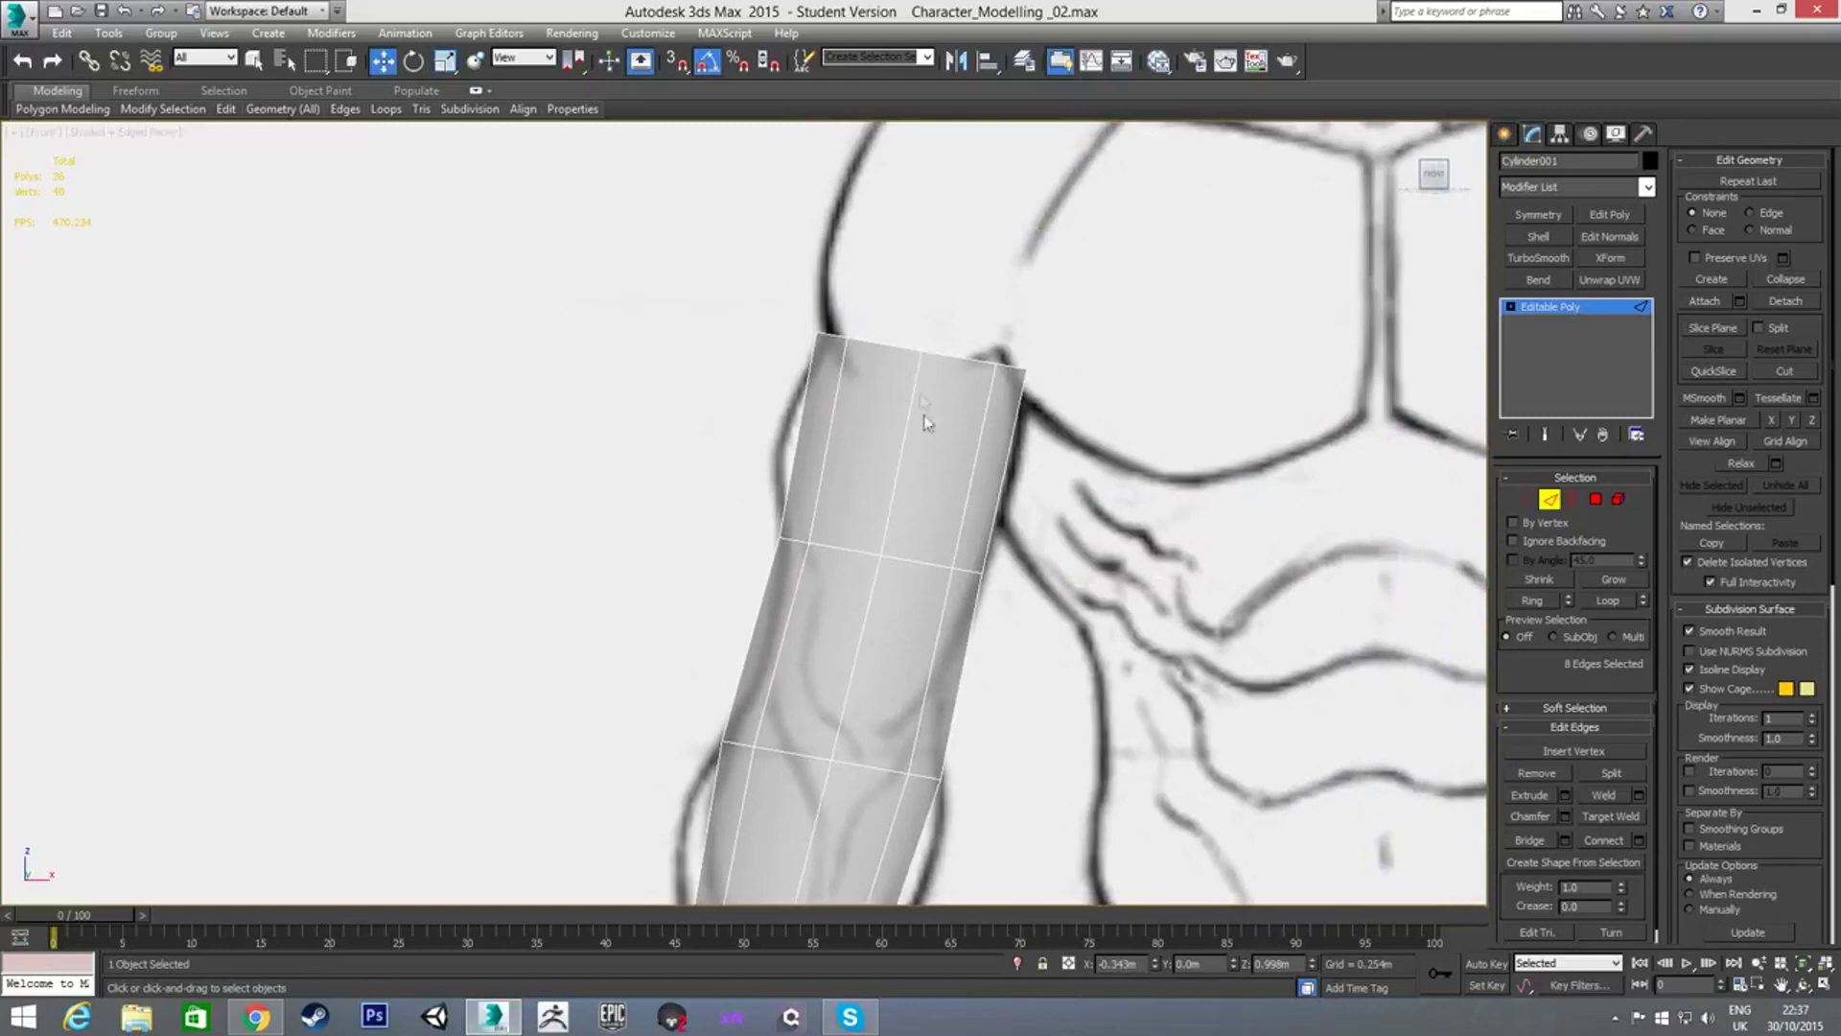
{"action": "double_click", "coordinate": [945, 357]}
{"action": "key", "text": "r"}
{"action": "left_click_drag", "start_coordinate": [929, 337], "coordinate": [930, 345]}
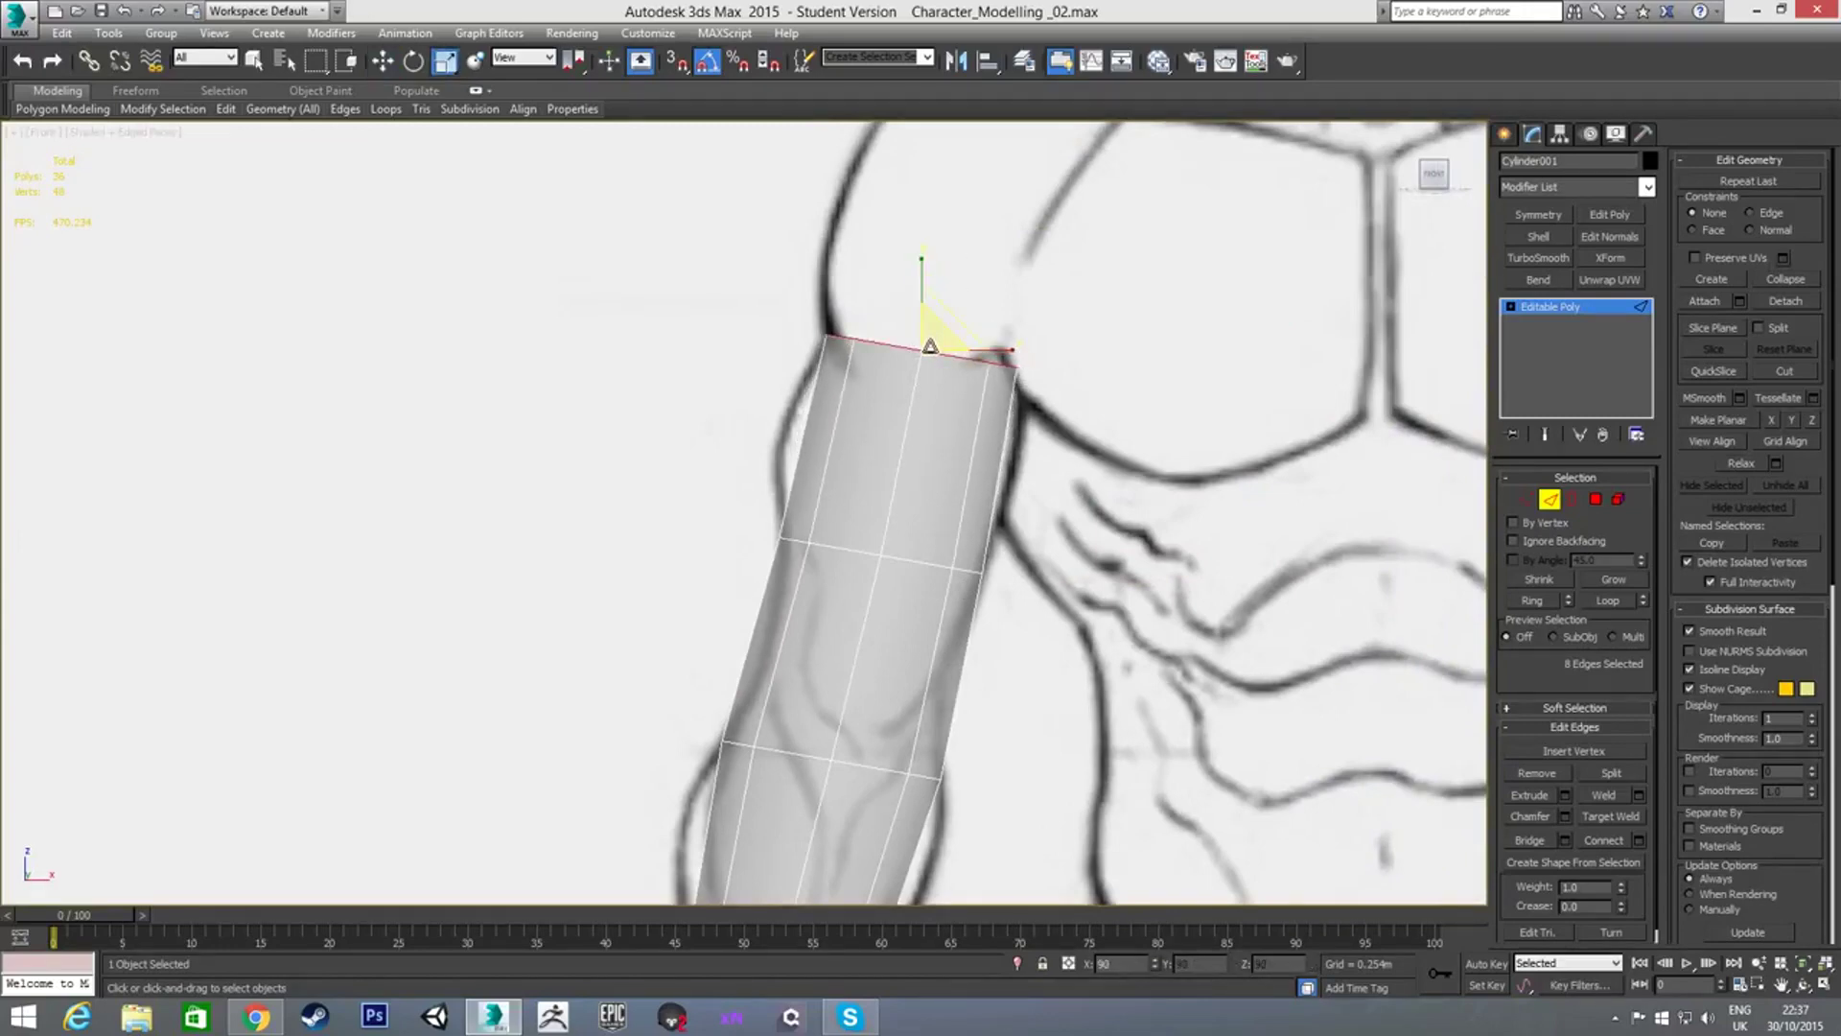
{"action": "key", "text": "w"}
In the Front view, select the lengthwise edges of the arm's three upper sections and connect them with one segment per section
{"action": "middle_click_drag", "start_coordinate": [944, 542], "coordinate": [988, 360]}
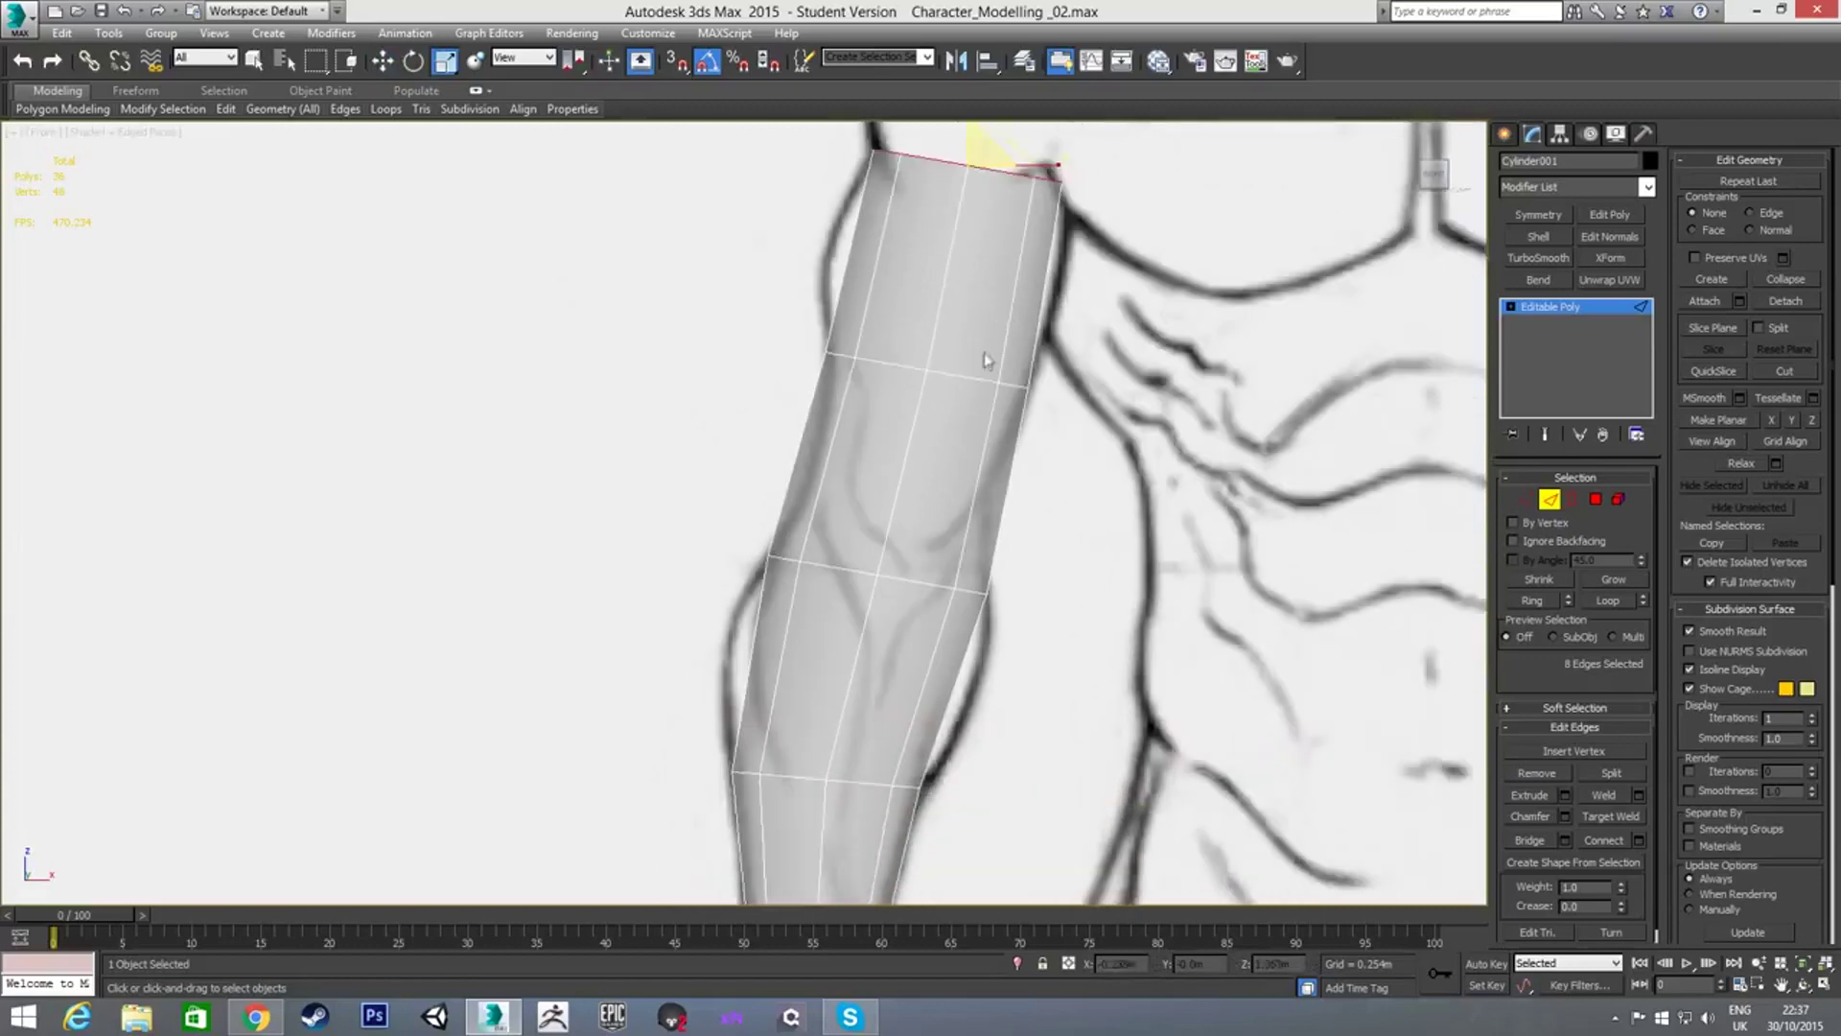
{"action": "scroll", "coordinate": [831, 298], "scroll_direction": "down", "scroll_amount": 3}
{"action": "middle_click_drag", "start_coordinate": [782, 453], "coordinate": [788, 422]}
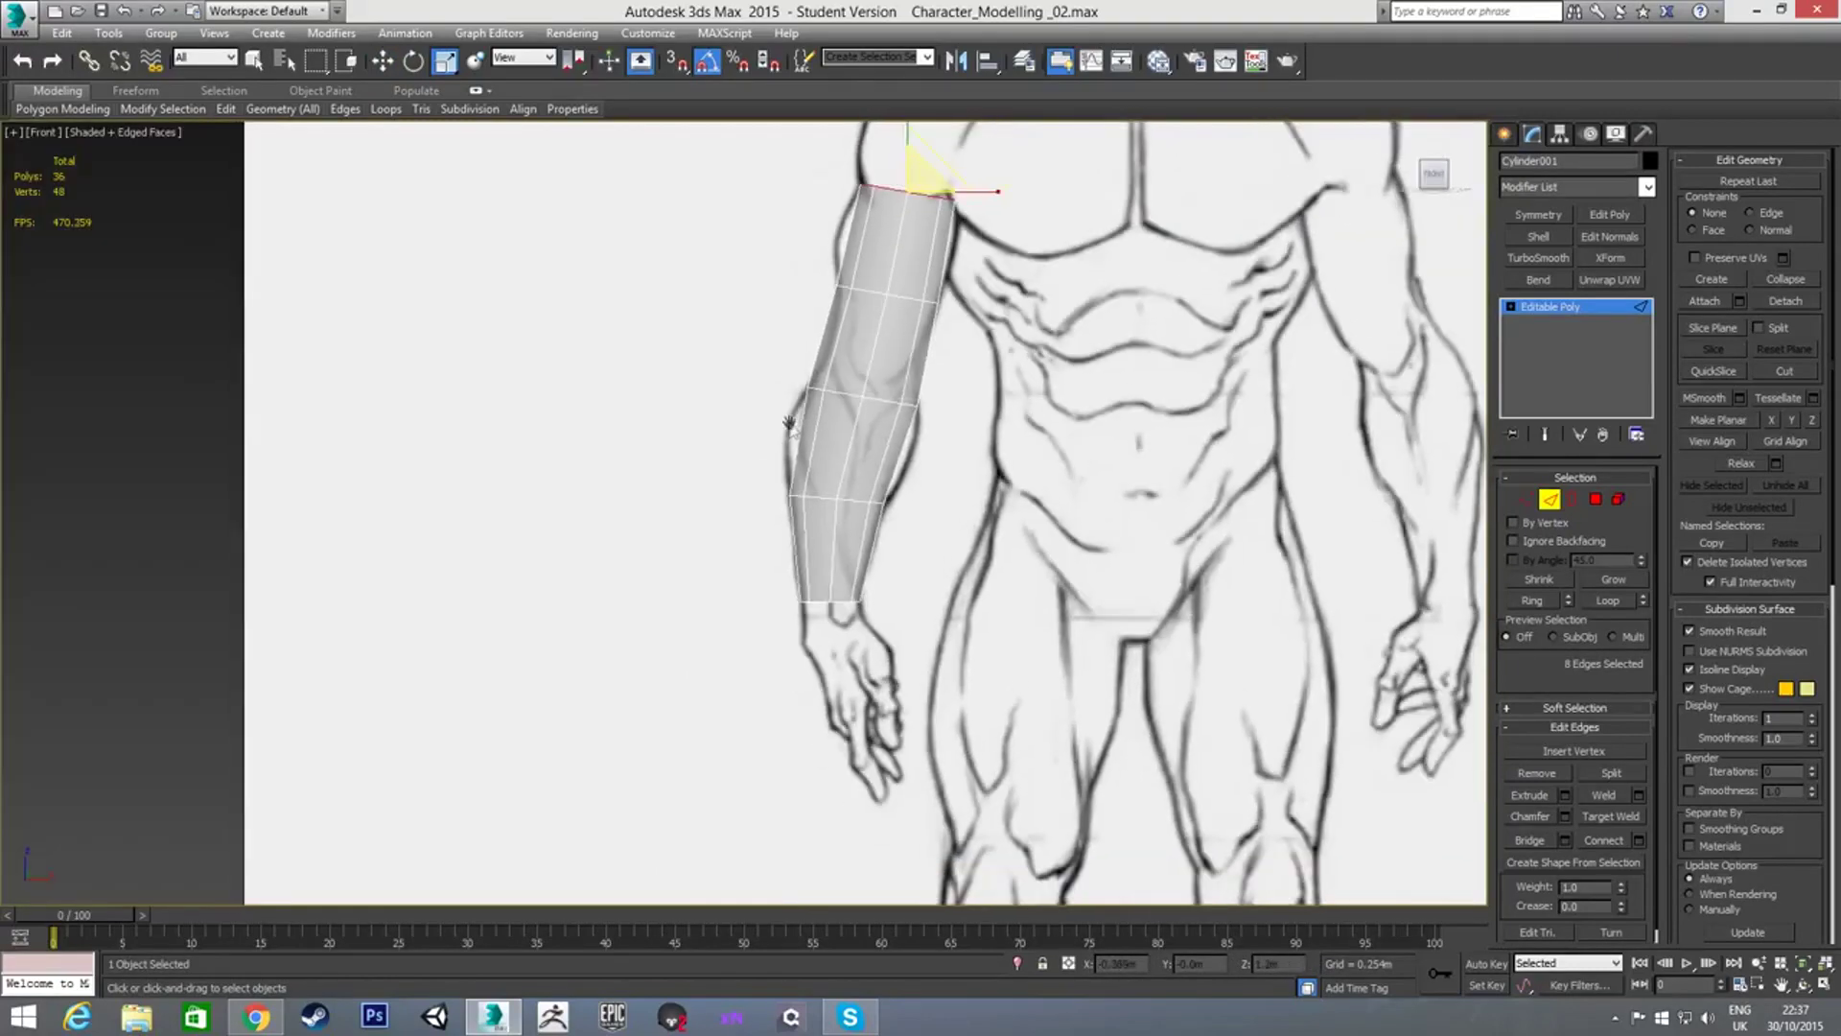
{"action": "left_click_drag", "start_coordinate": [726, 454], "coordinate": [932, 484]}
{"action": "left_click_drag", "start_coordinate": [811, 335], "coordinate": [954, 374], "text": "ctrl"}
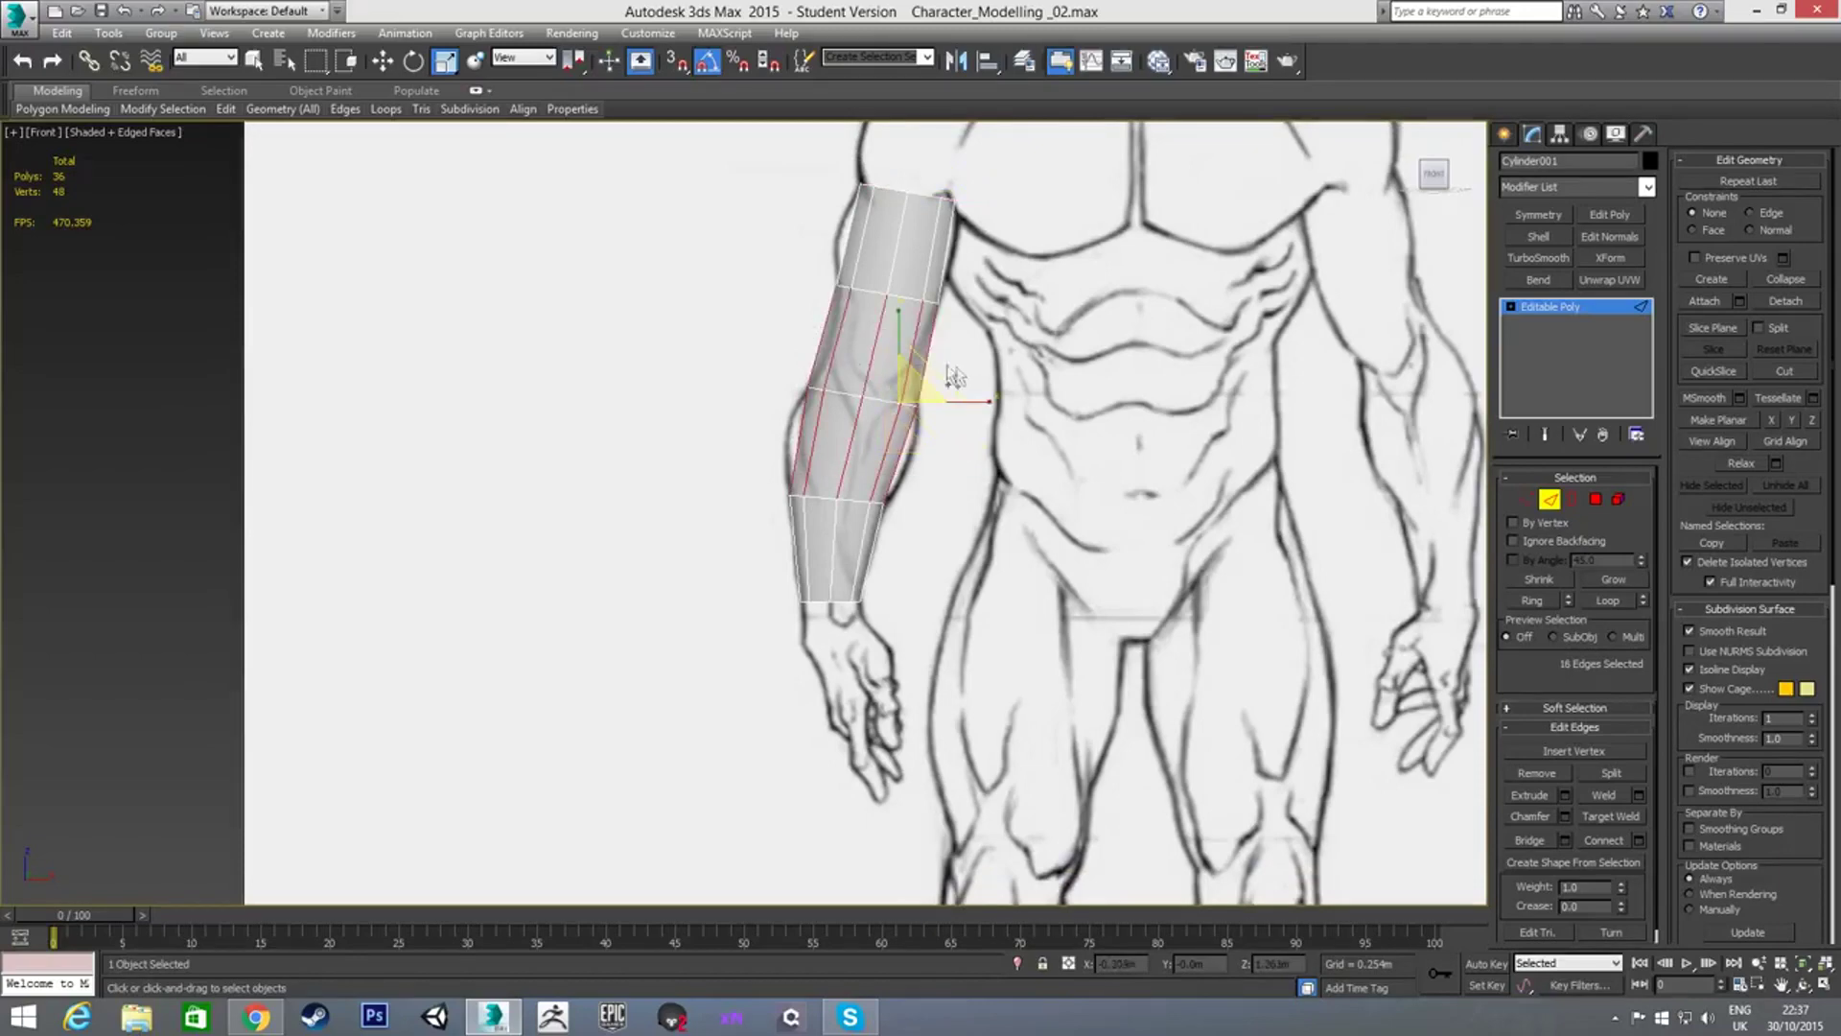
{"action": "left_click_drag", "start_coordinate": [961, 275], "coordinate": [962, 278], "text": "ctrl"}
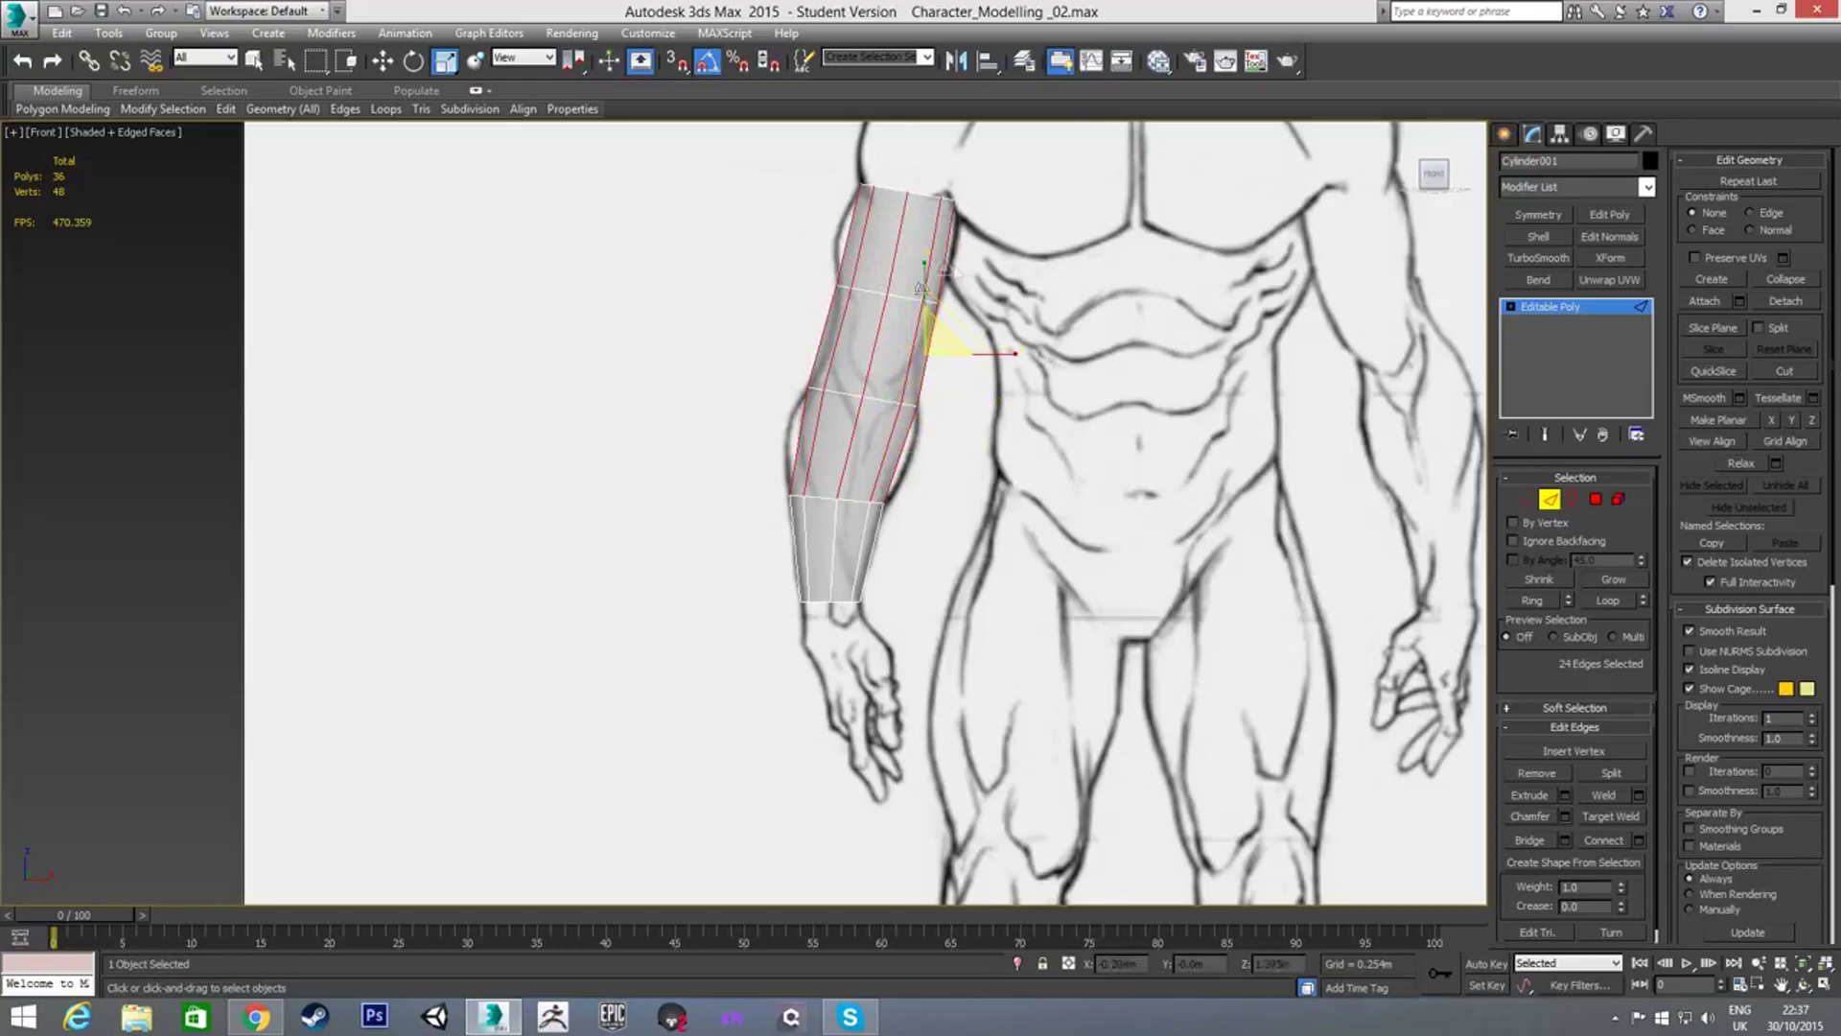
{"action": "right_click", "coordinate": [960, 496]}
{"action": "left_click", "coordinate": [781, 555]}
{"action": "left_click_drag", "start_coordinate": [757, 523], "coordinate": [757, 539]}
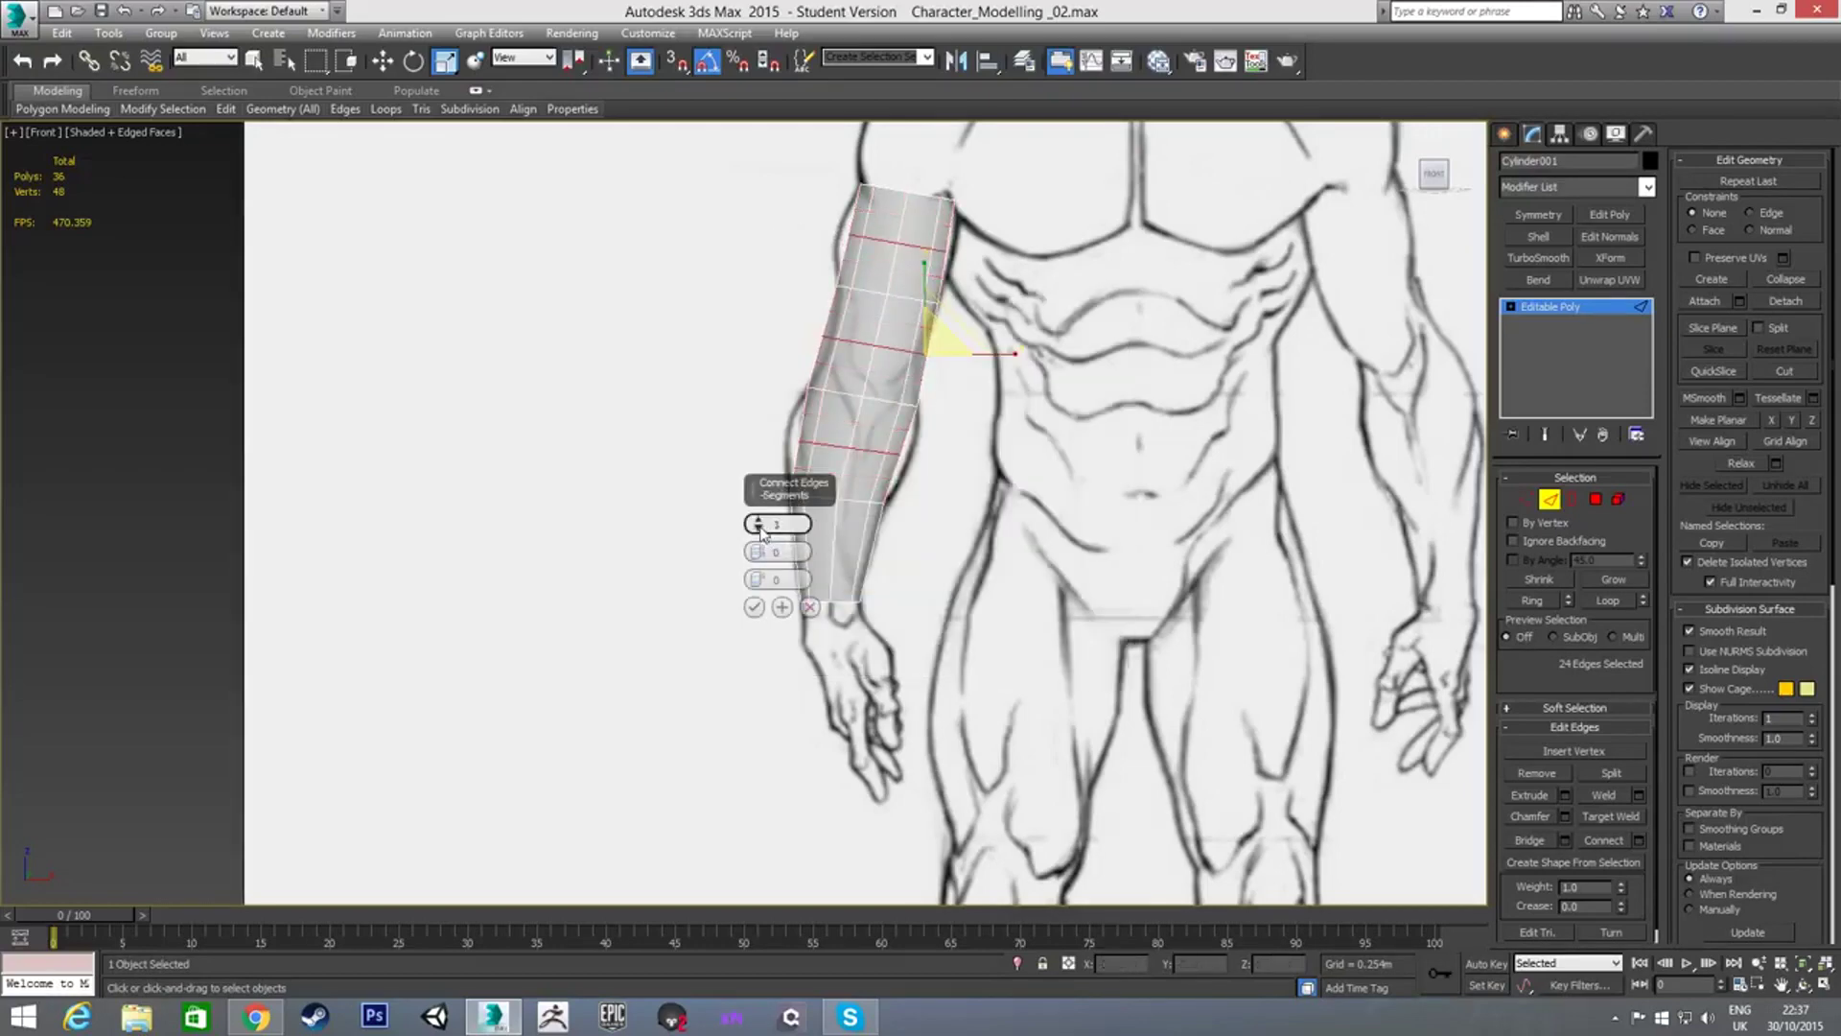
{"action": "left_click", "coordinate": [753, 607]}
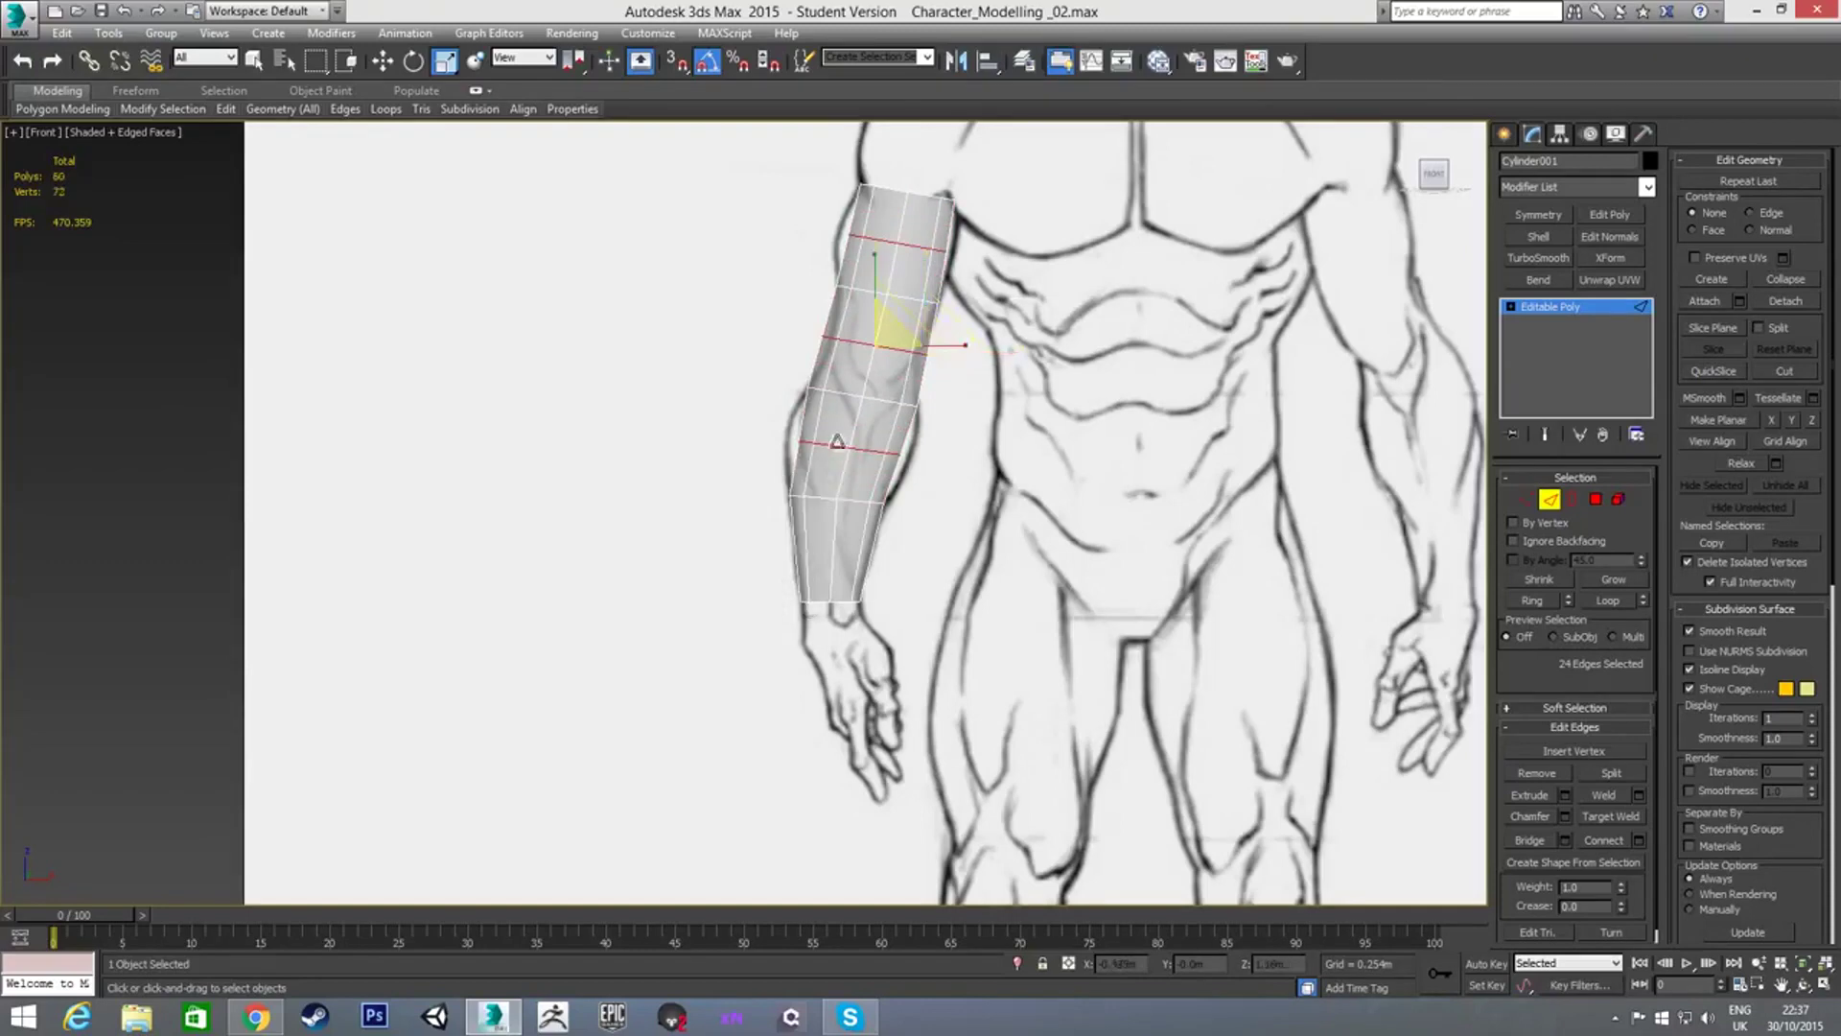
Scale up the new edge loop just below the elbow to match the drawn bulge of the forearm
{"action": "scroll", "coordinate": [798, 528], "scroll_direction": "up", "scroll_amount": 2}
{"action": "scroll", "coordinate": [809, 505], "scroll_direction": "up", "scroll_amount": 1}
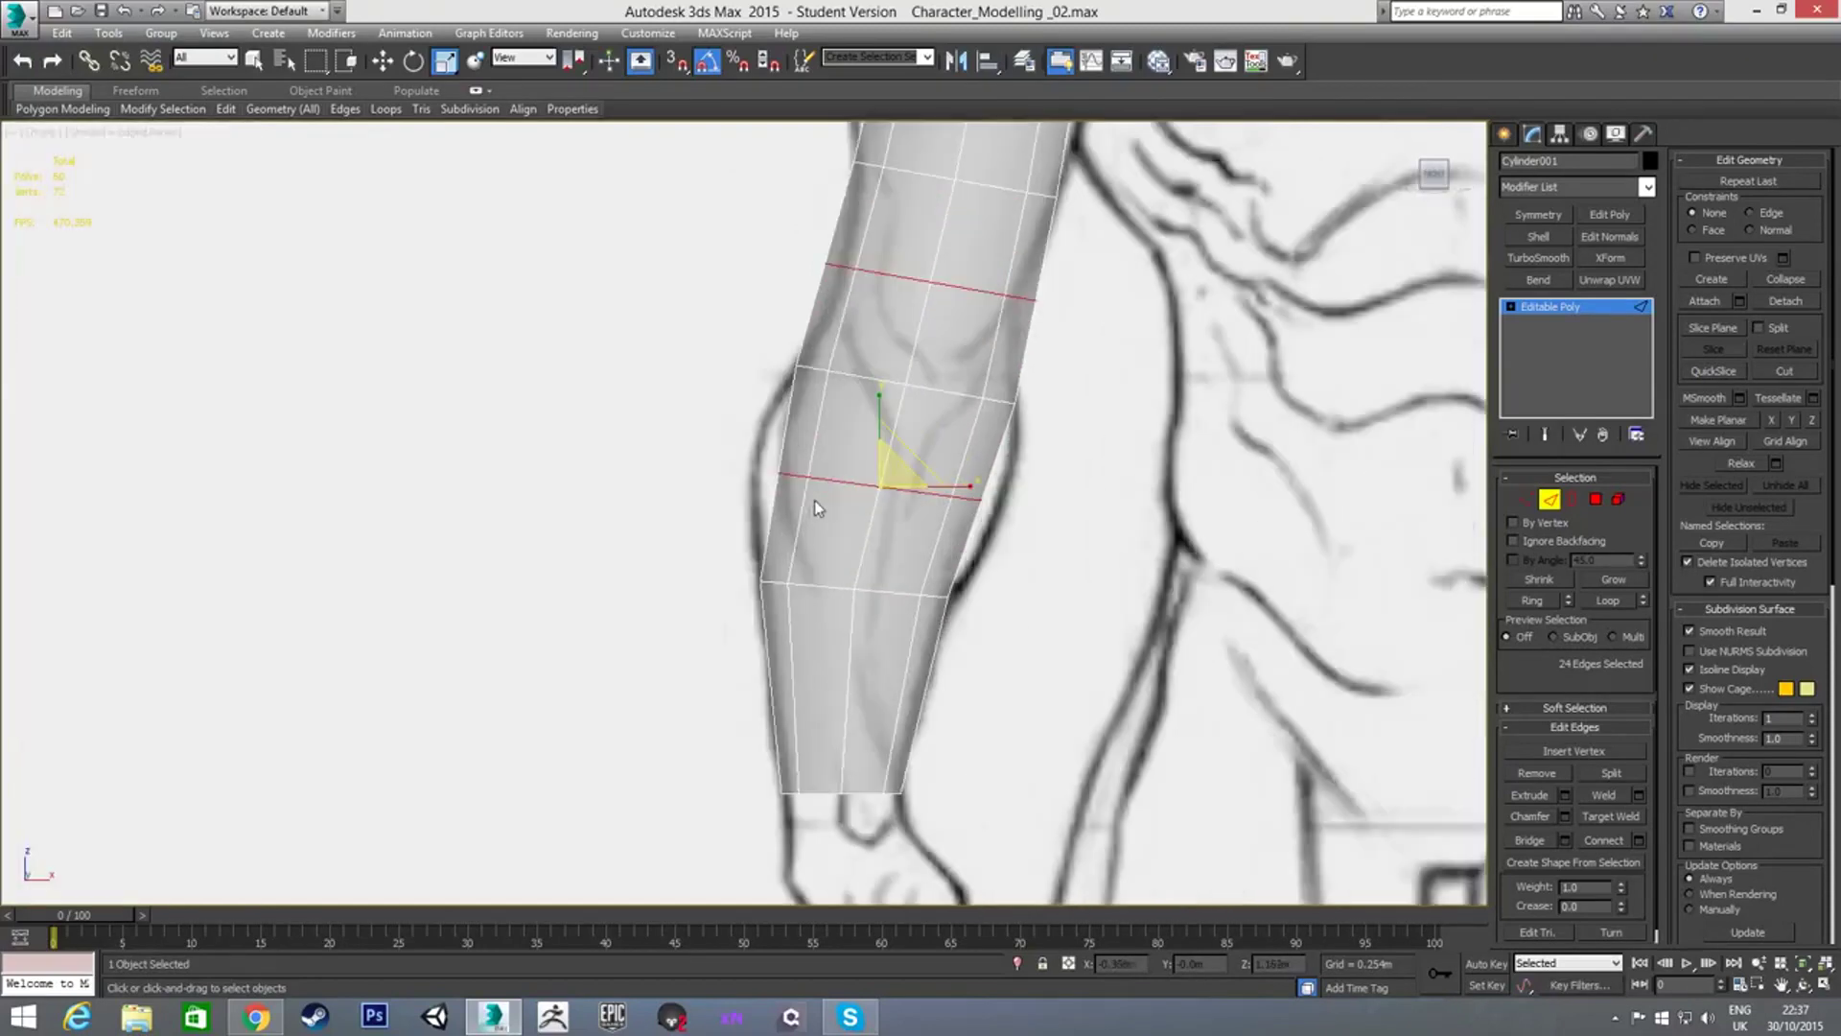
{"action": "double_click", "coordinate": [831, 482]}
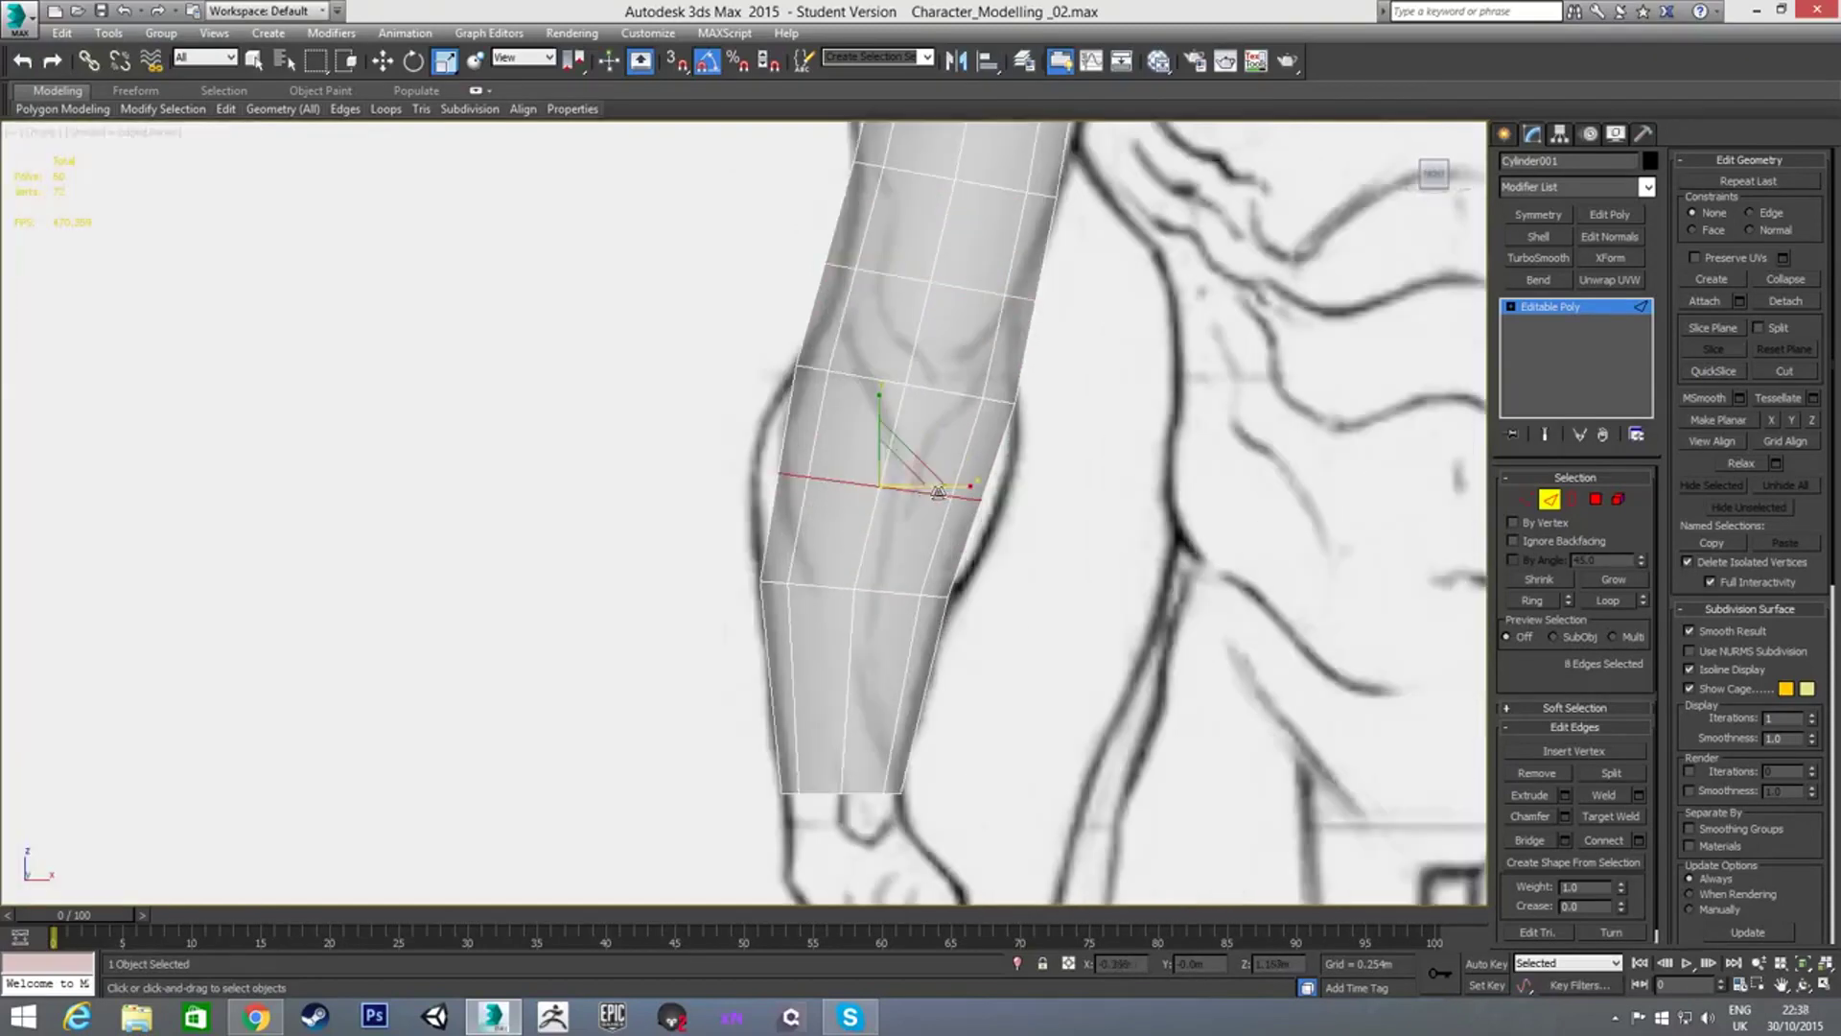
{"action": "left_click_drag", "start_coordinate": [900, 476], "coordinate": [898, 452]}
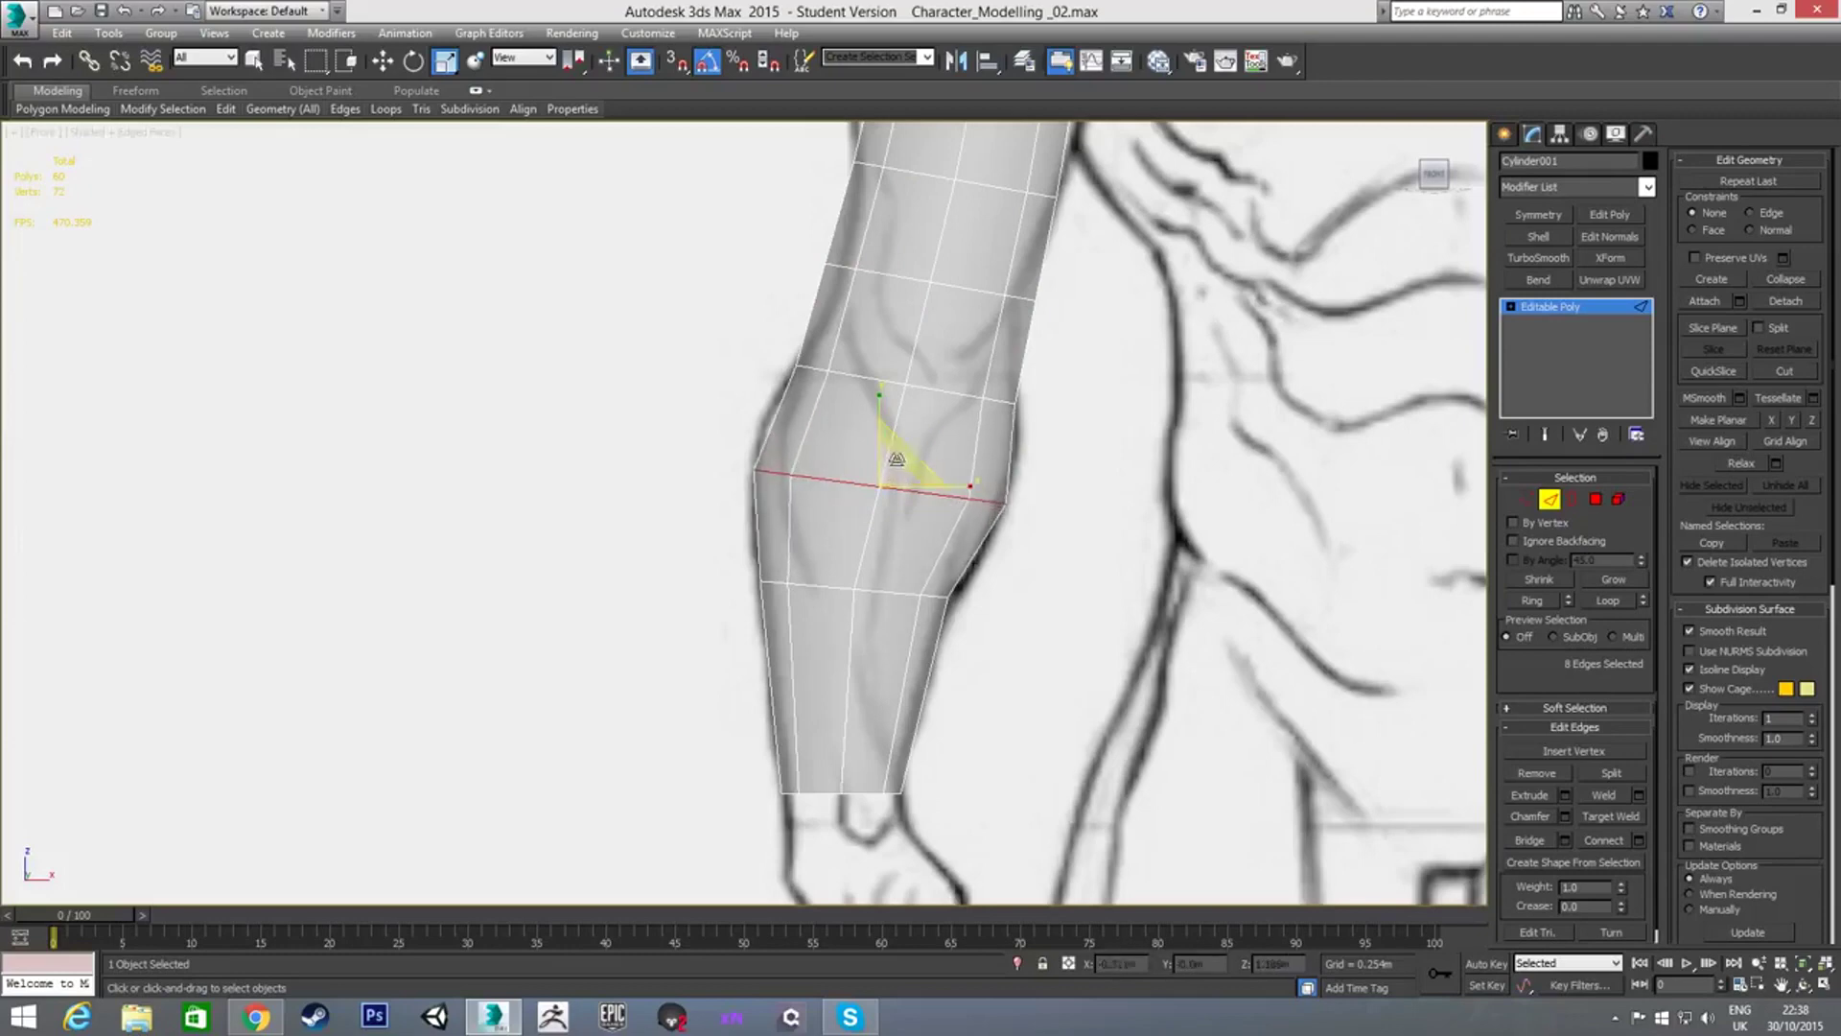
Scale down the new edge loop just above the elbow to fit the narrower drawn outline
{"action": "middle_click_drag", "start_coordinate": [972, 393], "coordinate": [975, 502]}
{"action": "double_click", "coordinate": [939, 420]}
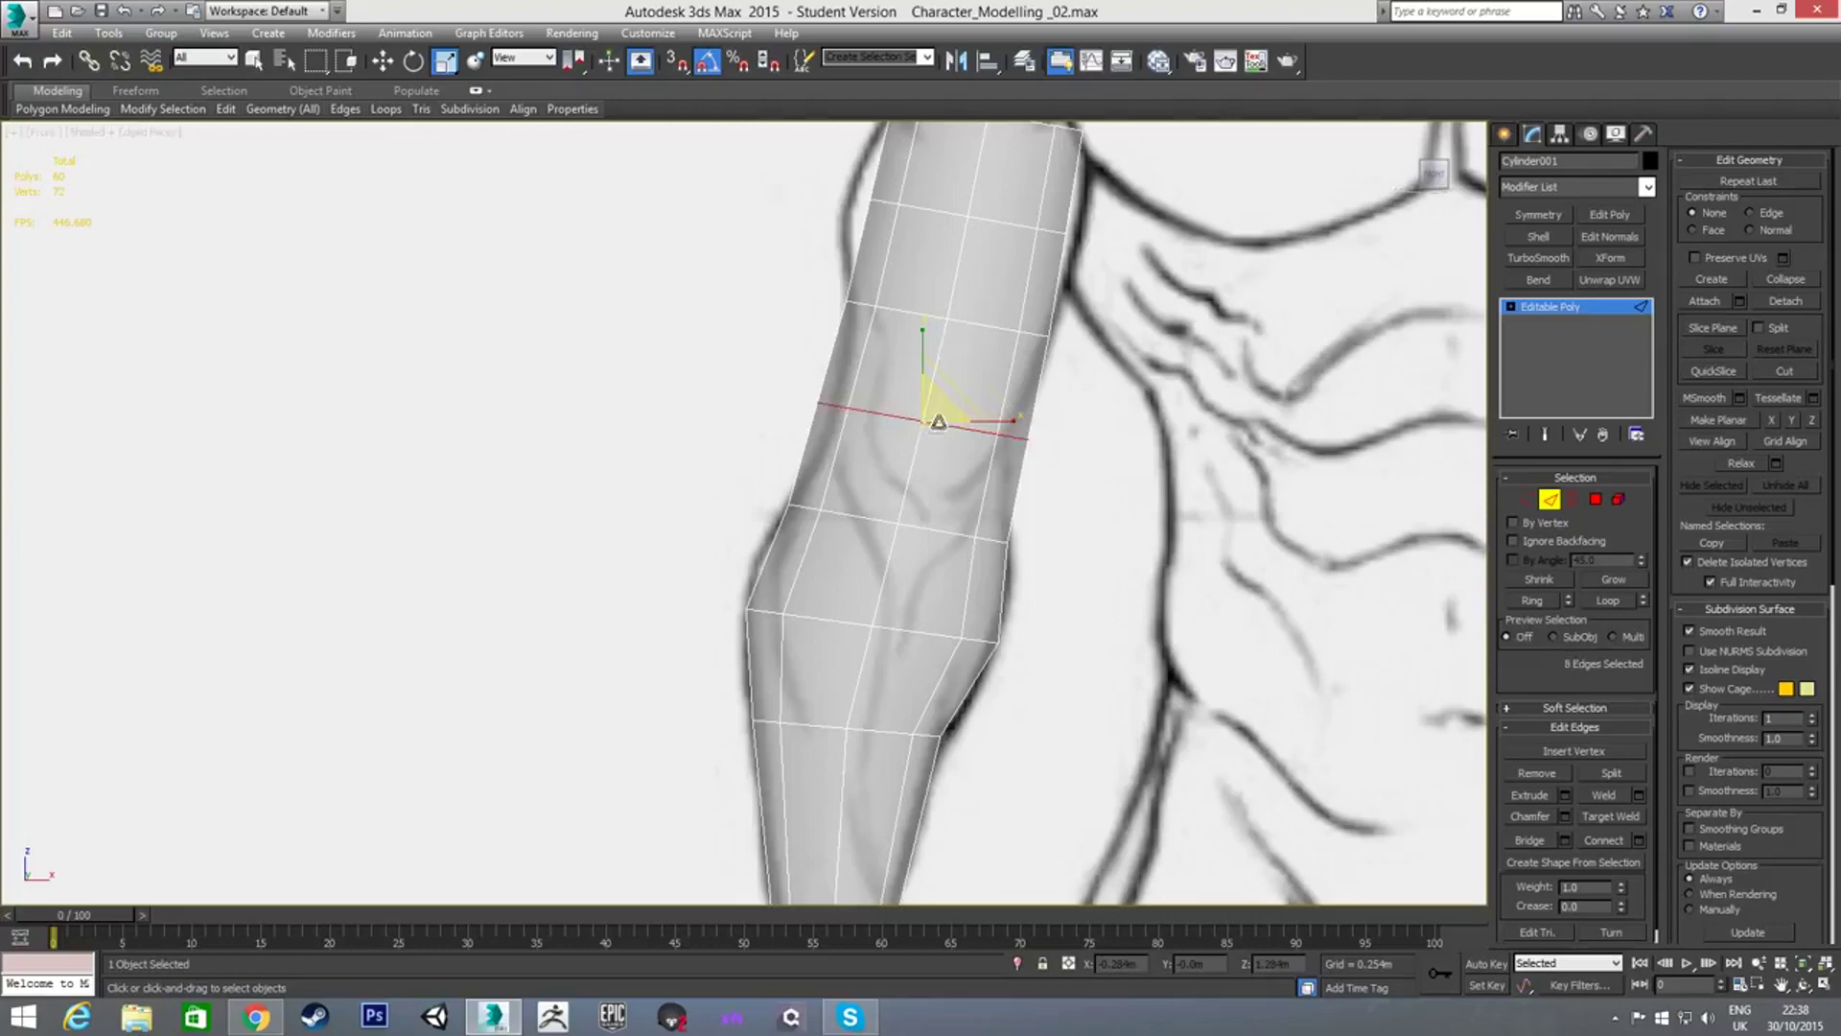
{"action": "left_click_drag", "start_coordinate": [937, 422], "coordinate": [934, 429]}
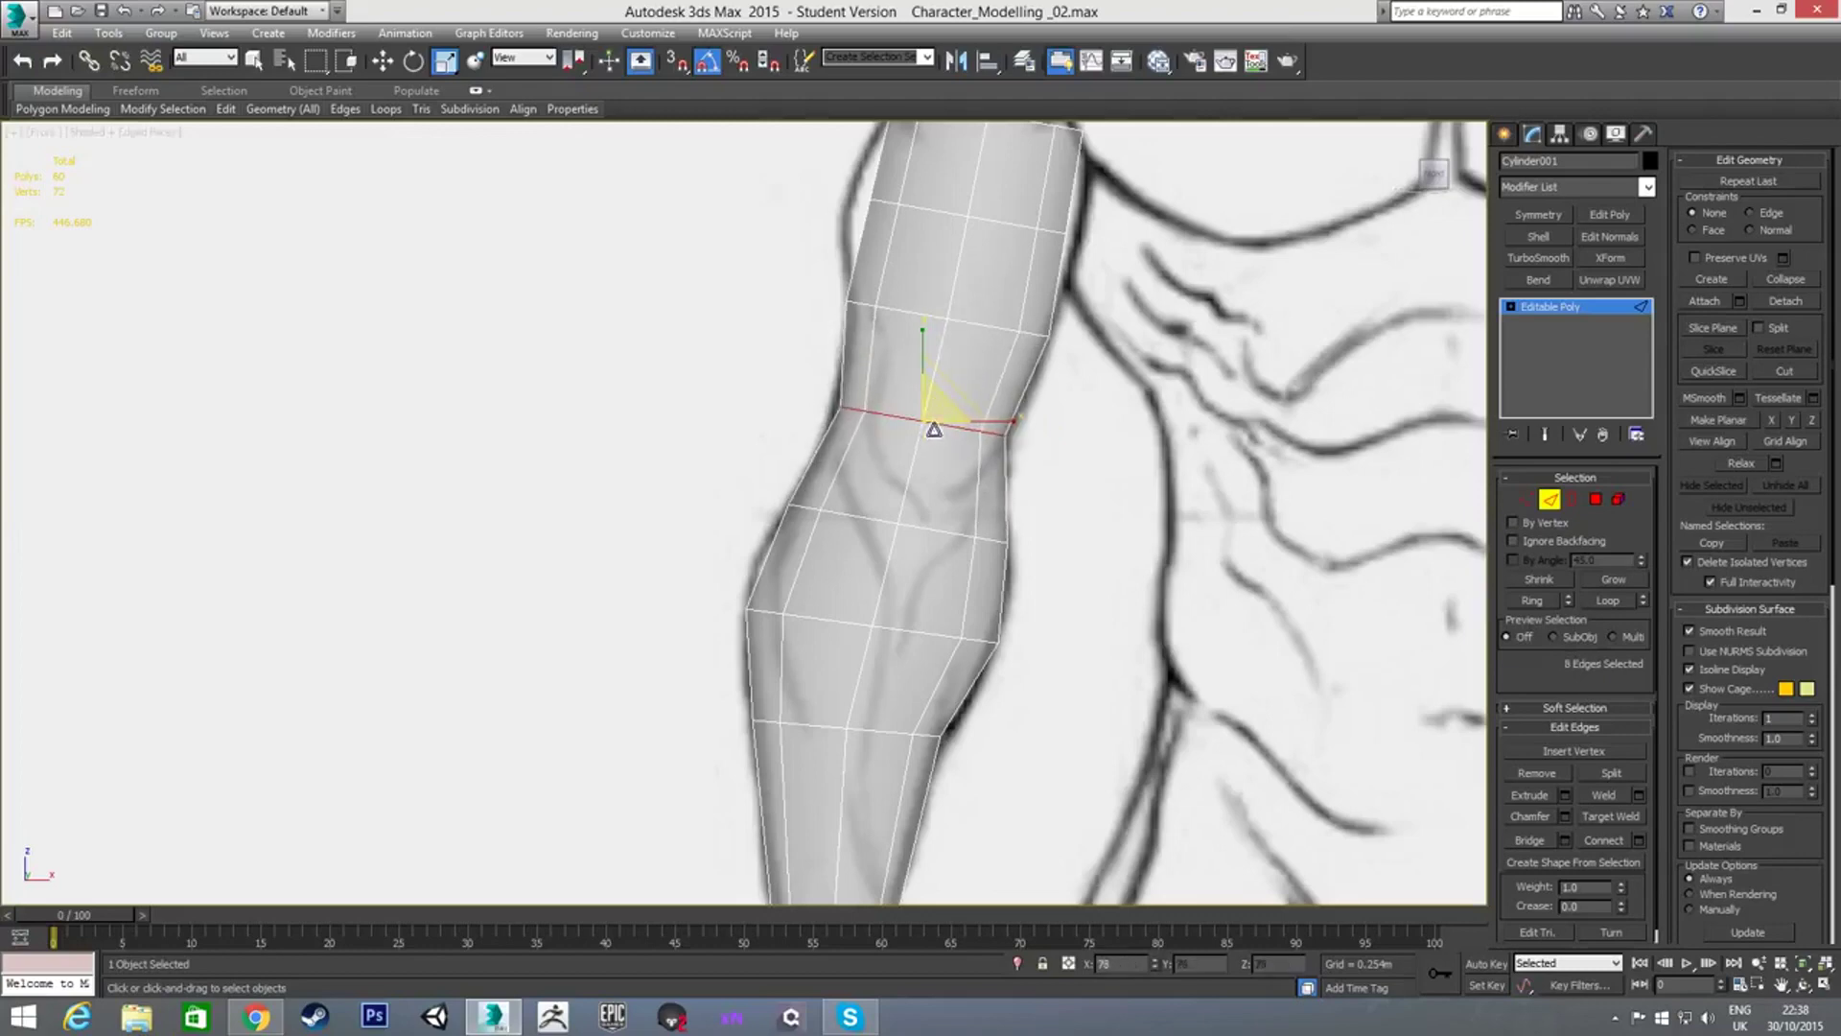
Scale up the edge loop just below the arm's open upper end and shift it to fit the drawn outline
{"action": "middle_click_drag", "start_coordinate": [933, 429], "coordinate": [934, 596]}
{"action": "double_click", "coordinate": [935, 379]}
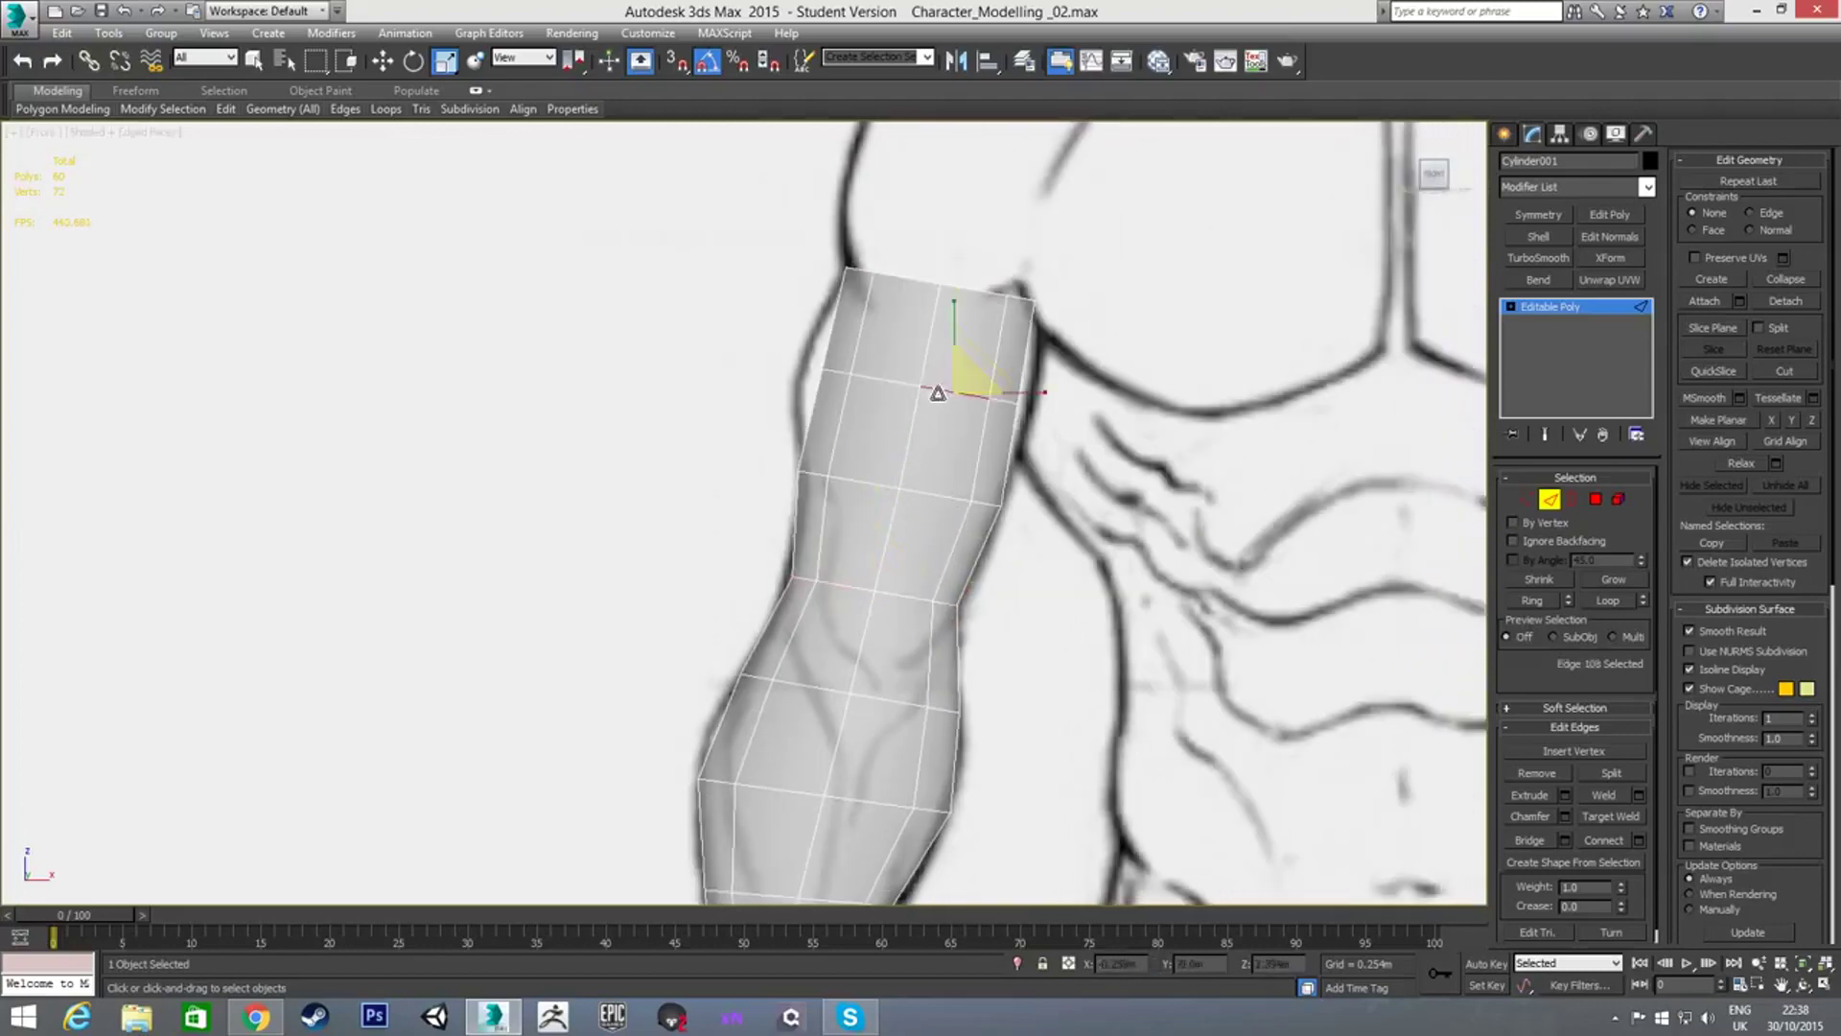
{"action": "mouse_move", "coordinate": [936, 376]}
{"action": "left_mouse_down"}
{"action": "mouse_move", "coordinate": [934, 360]}
{"action": "mouse_move", "coordinate": [963, 386]}
{"action": "left_mouse_up"}
{"action": "key", "text": "w"}
Select the lengthwise edges between the lower forearm loop and the wrist, and connect them with one segment slid slightly toward the wrist
{"action": "scroll", "coordinate": [772, 469], "scroll_direction": "down", "scroll_amount": 2}
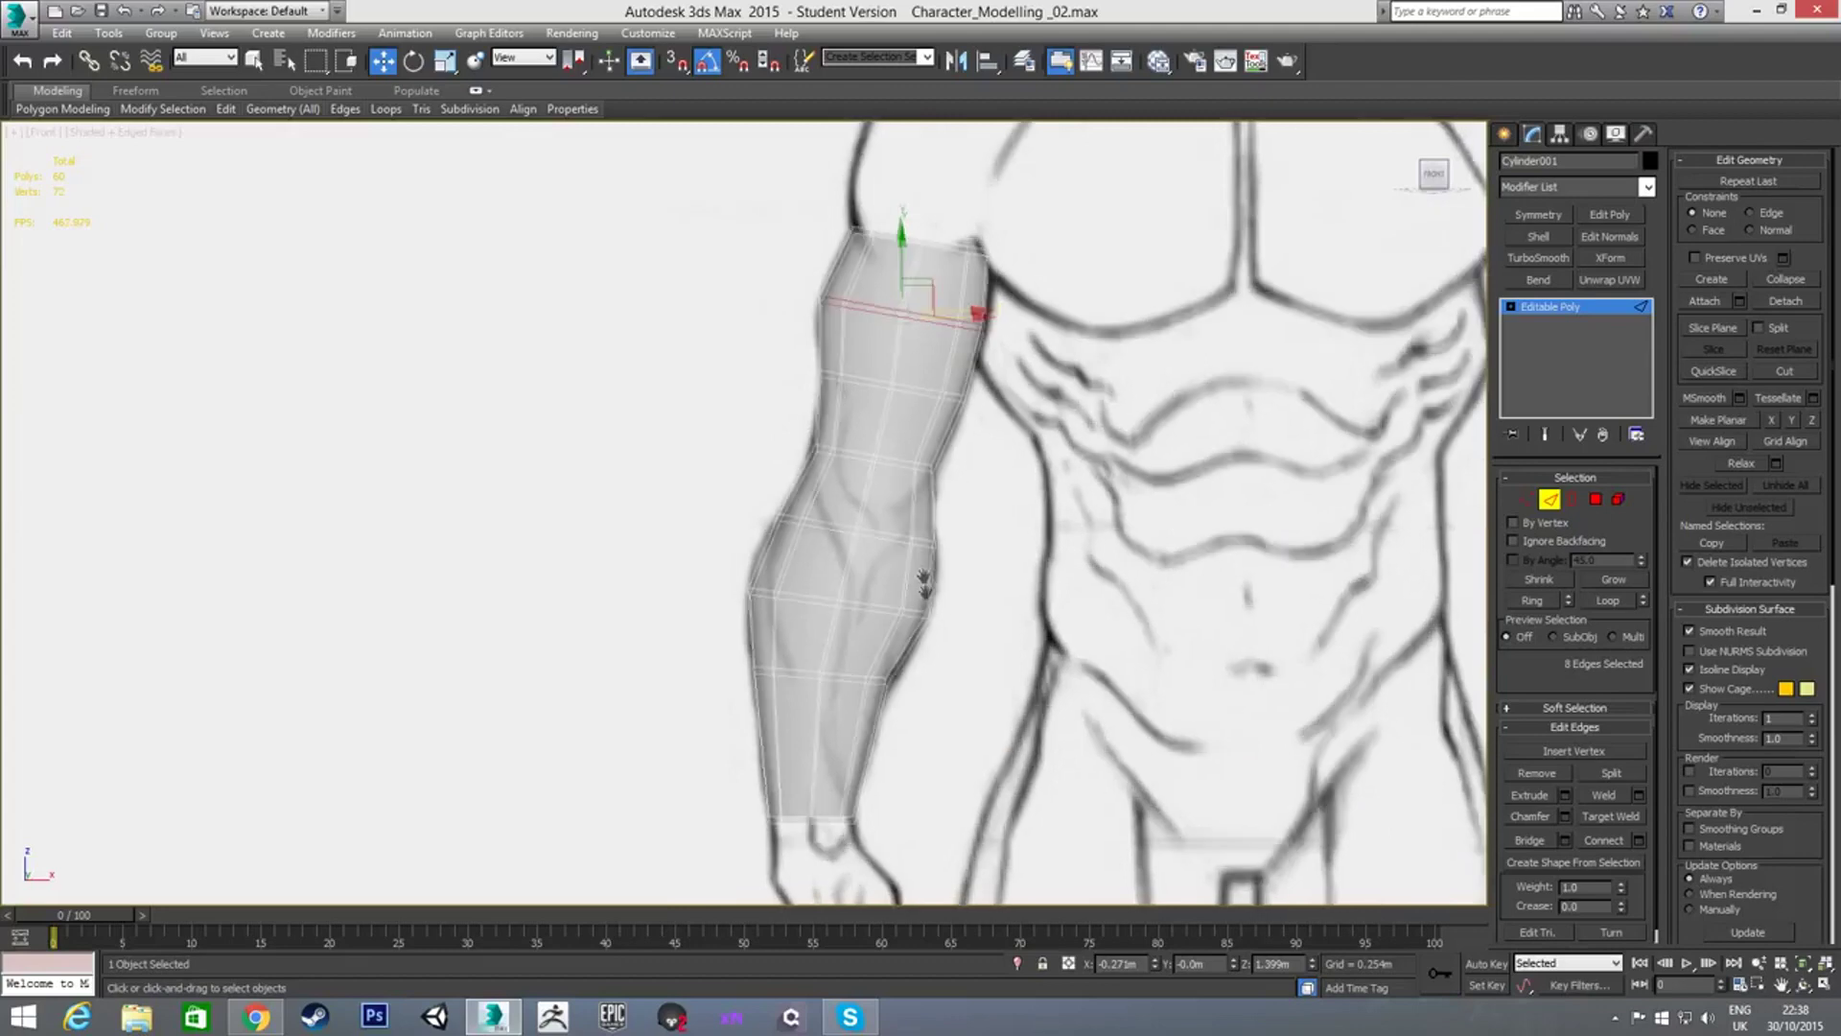
{"action": "scroll", "coordinate": [925, 592], "scroll_direction": "down", "scroll_amount": 2}
{"action": "middle_click_drag", "start_coordinate": [890, 538], "coordinate": [884, 477]}
{"action": "scroll", "coordinate": [880, 491], "scroll_direction": "up", "scroll_amount": 2}
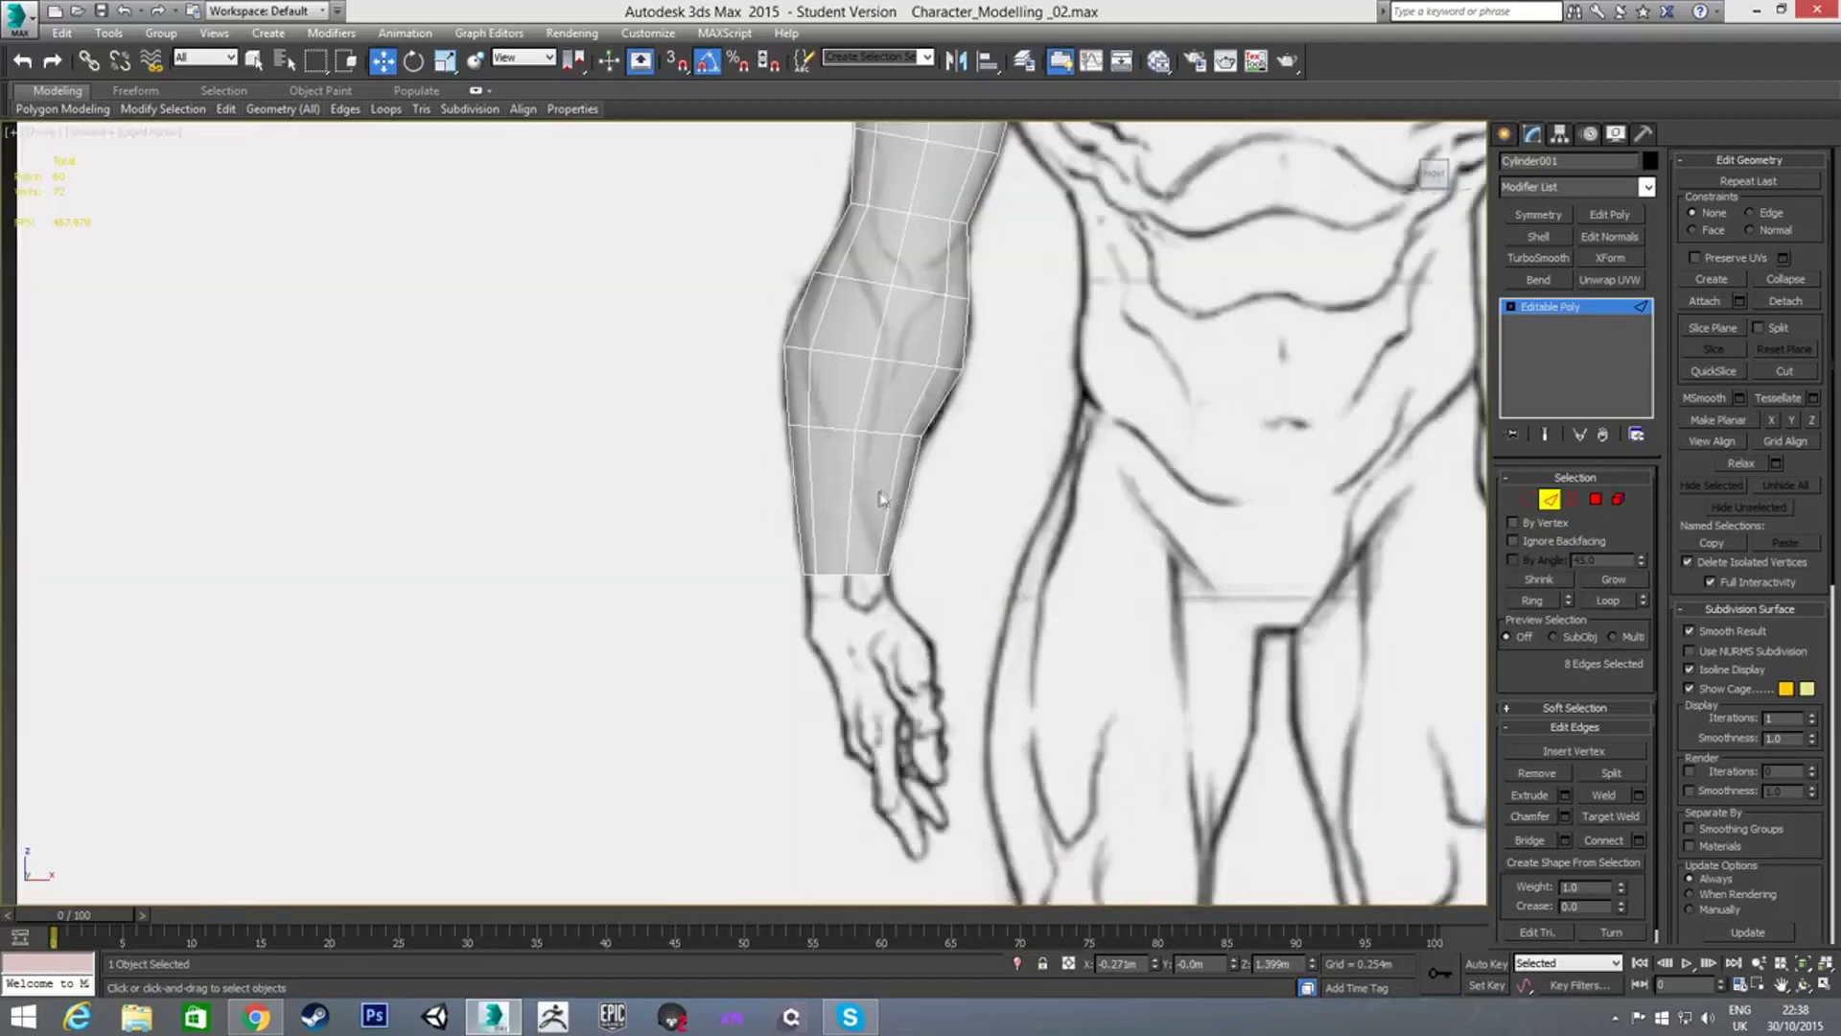
{"action": "left_click_drag", "start_coordinate": [747, 494], "coordinate": [990, 534]}
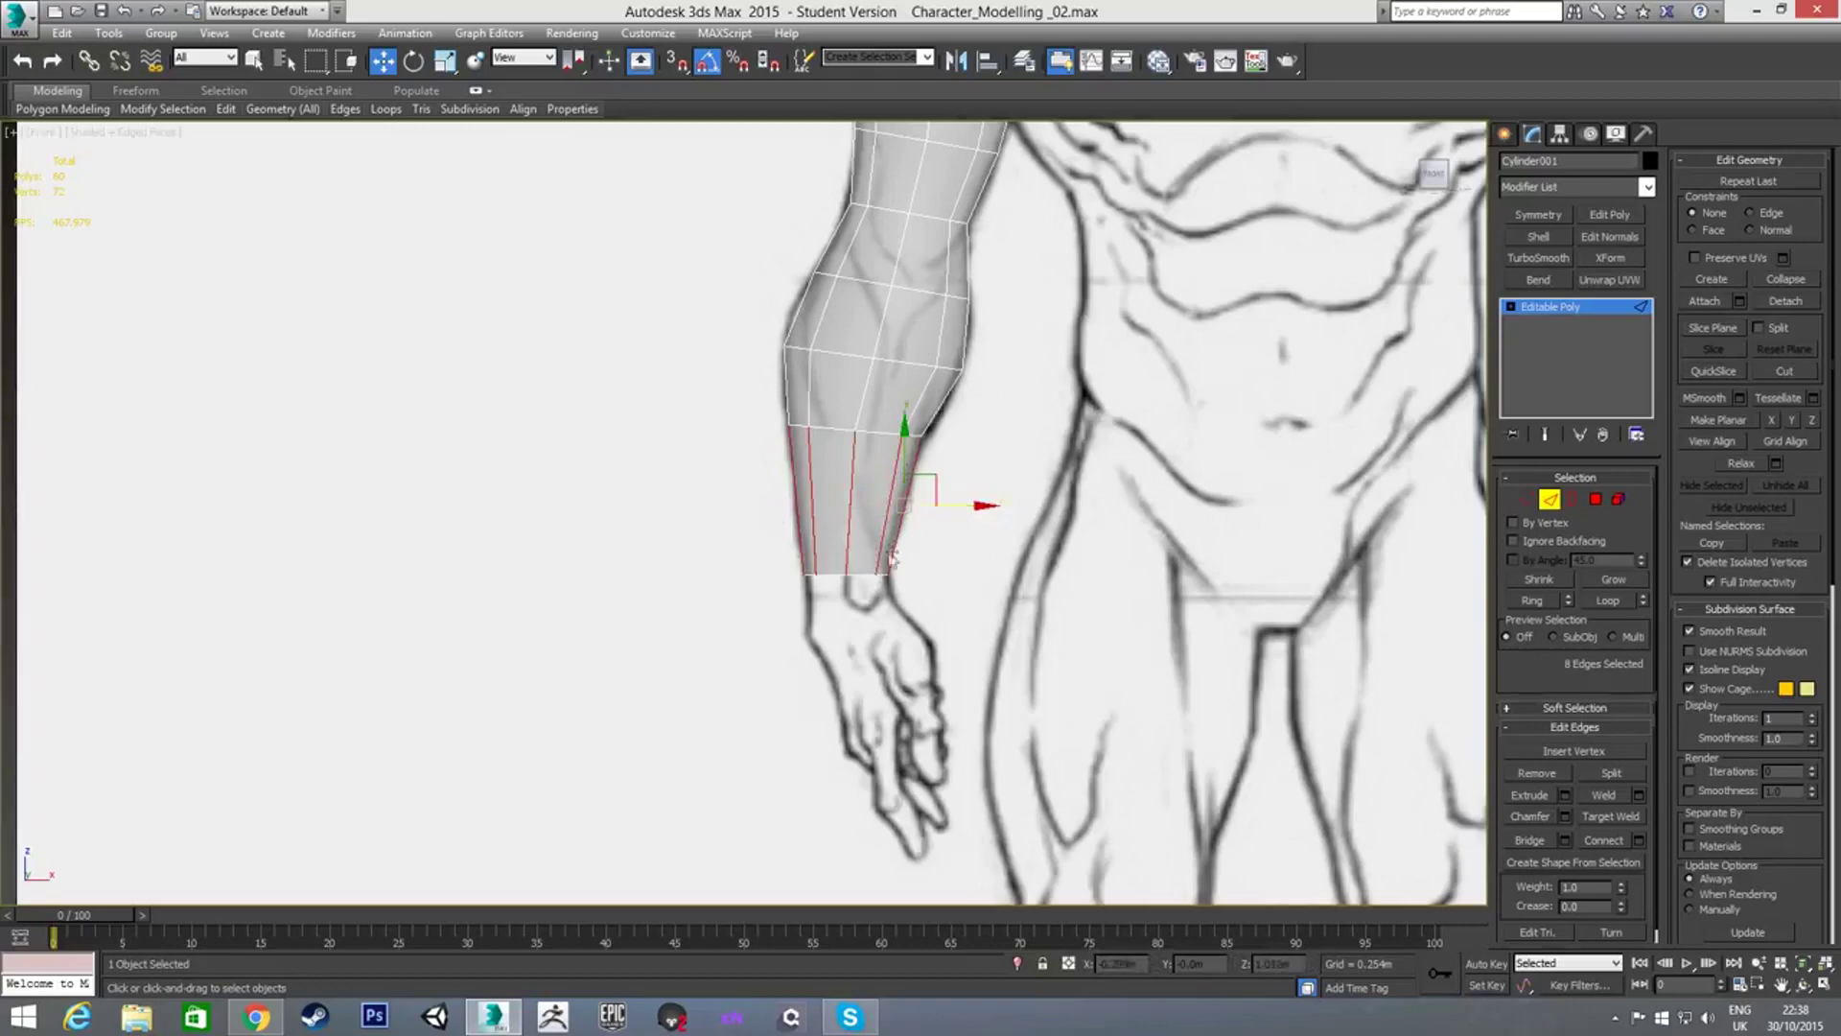
{"action": "left_click", "coordinate": [964, 510]}
{"action": "left_click_drag", "start_coordinate": [782, 494], "coordinate": [957, 530]}
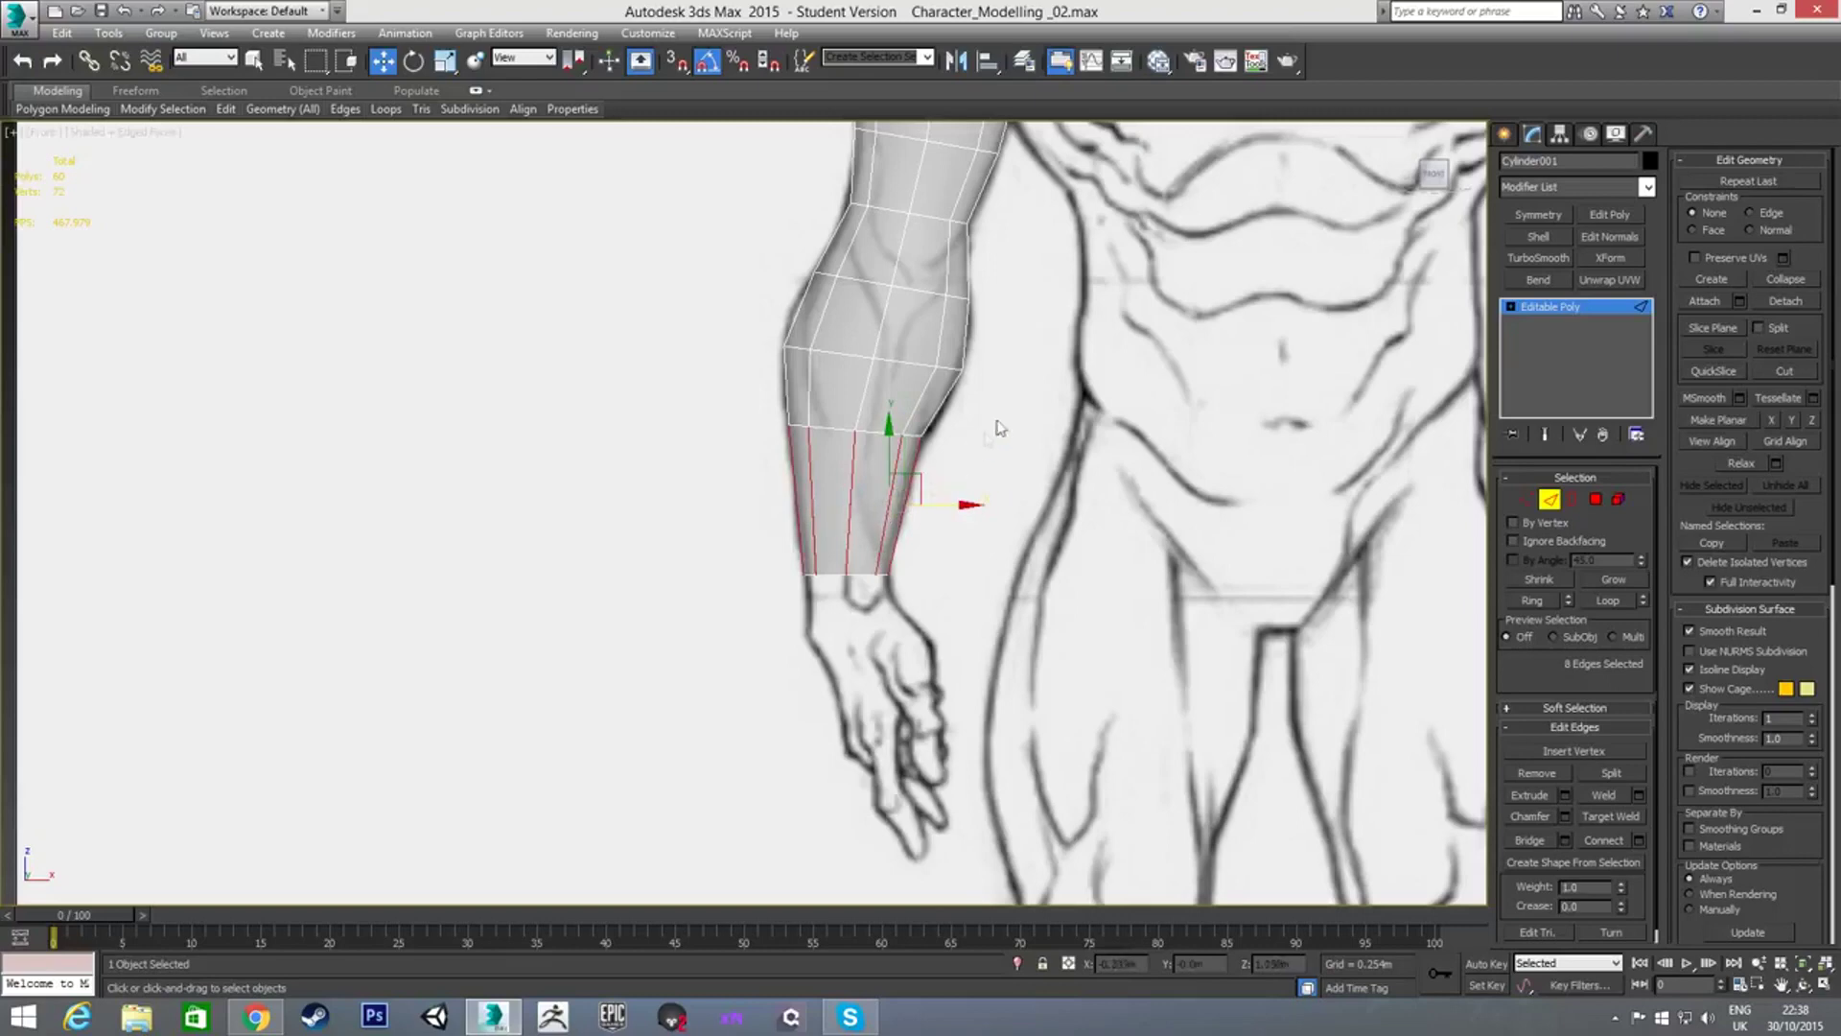
{"action": "scroll", "coordinate": [988, 439], "scroll_direction": "down", "scroll_amount": 2}
{"action": "scroll", "coordinate": [964, 518], "scroll_direction": "up", "scroll_amount": 2}
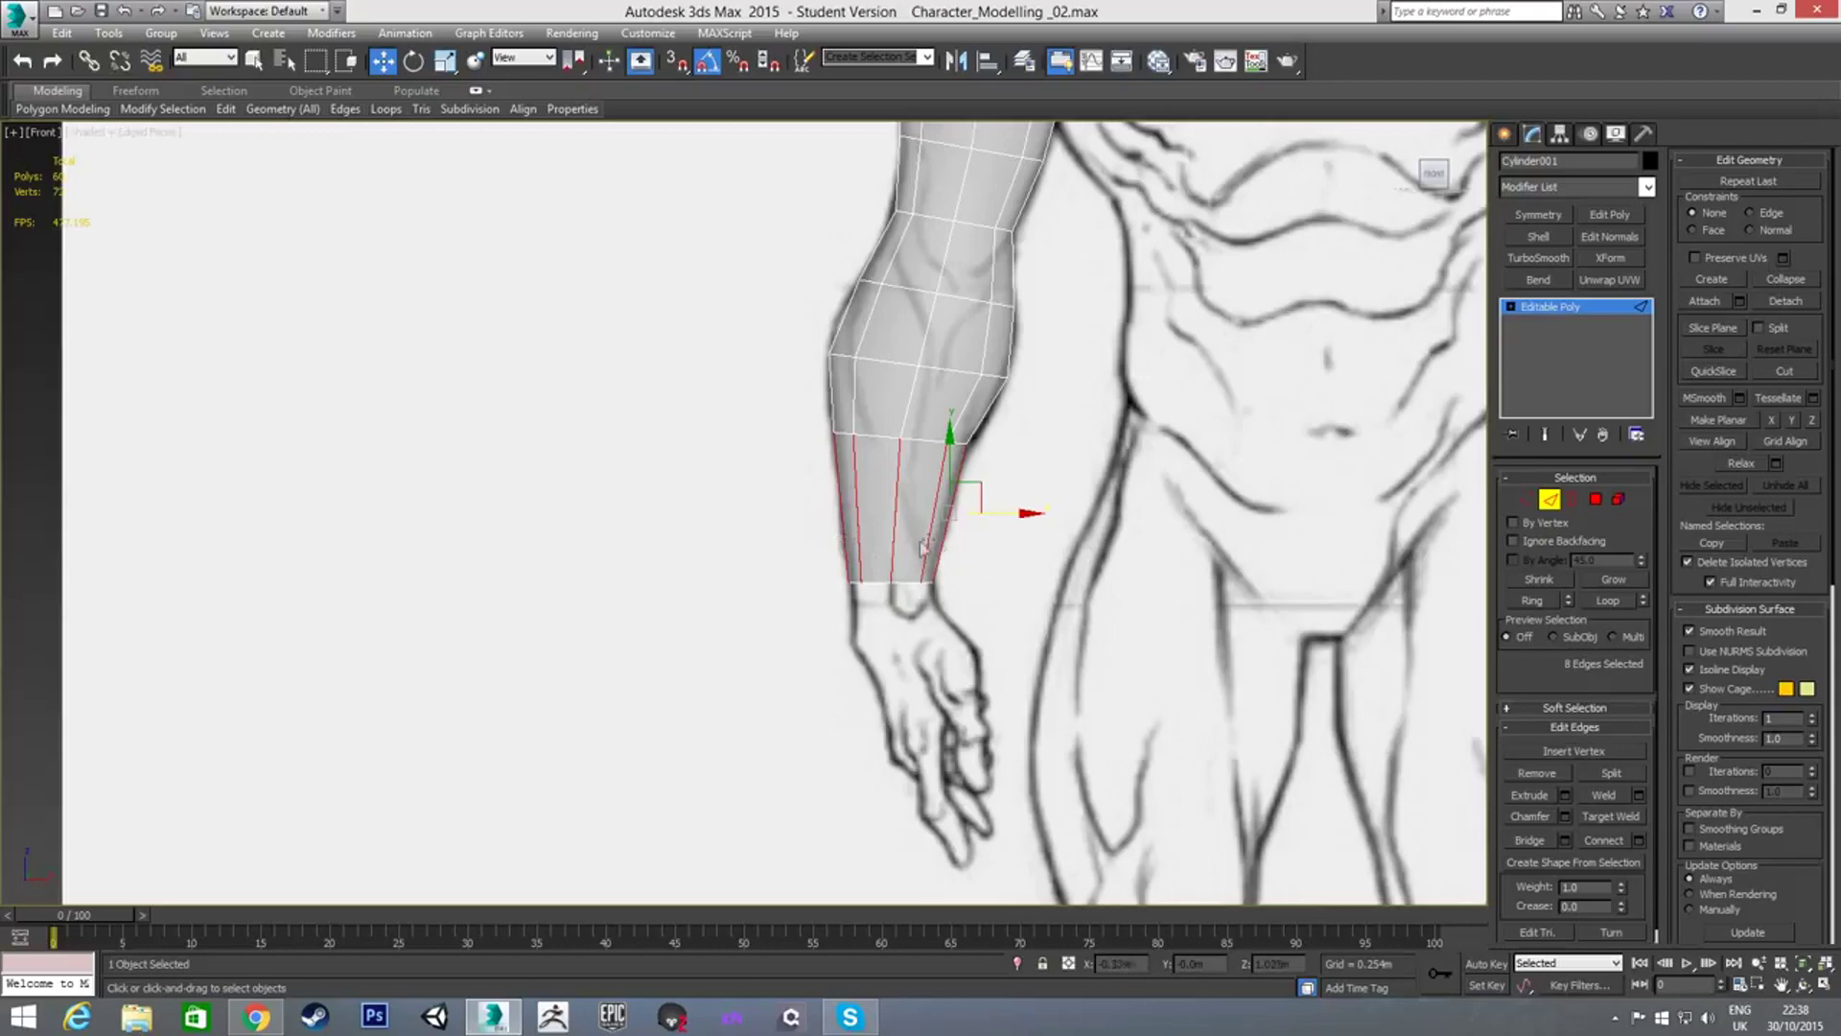
{"action": "left_click", "coordinate": [873, 583]}
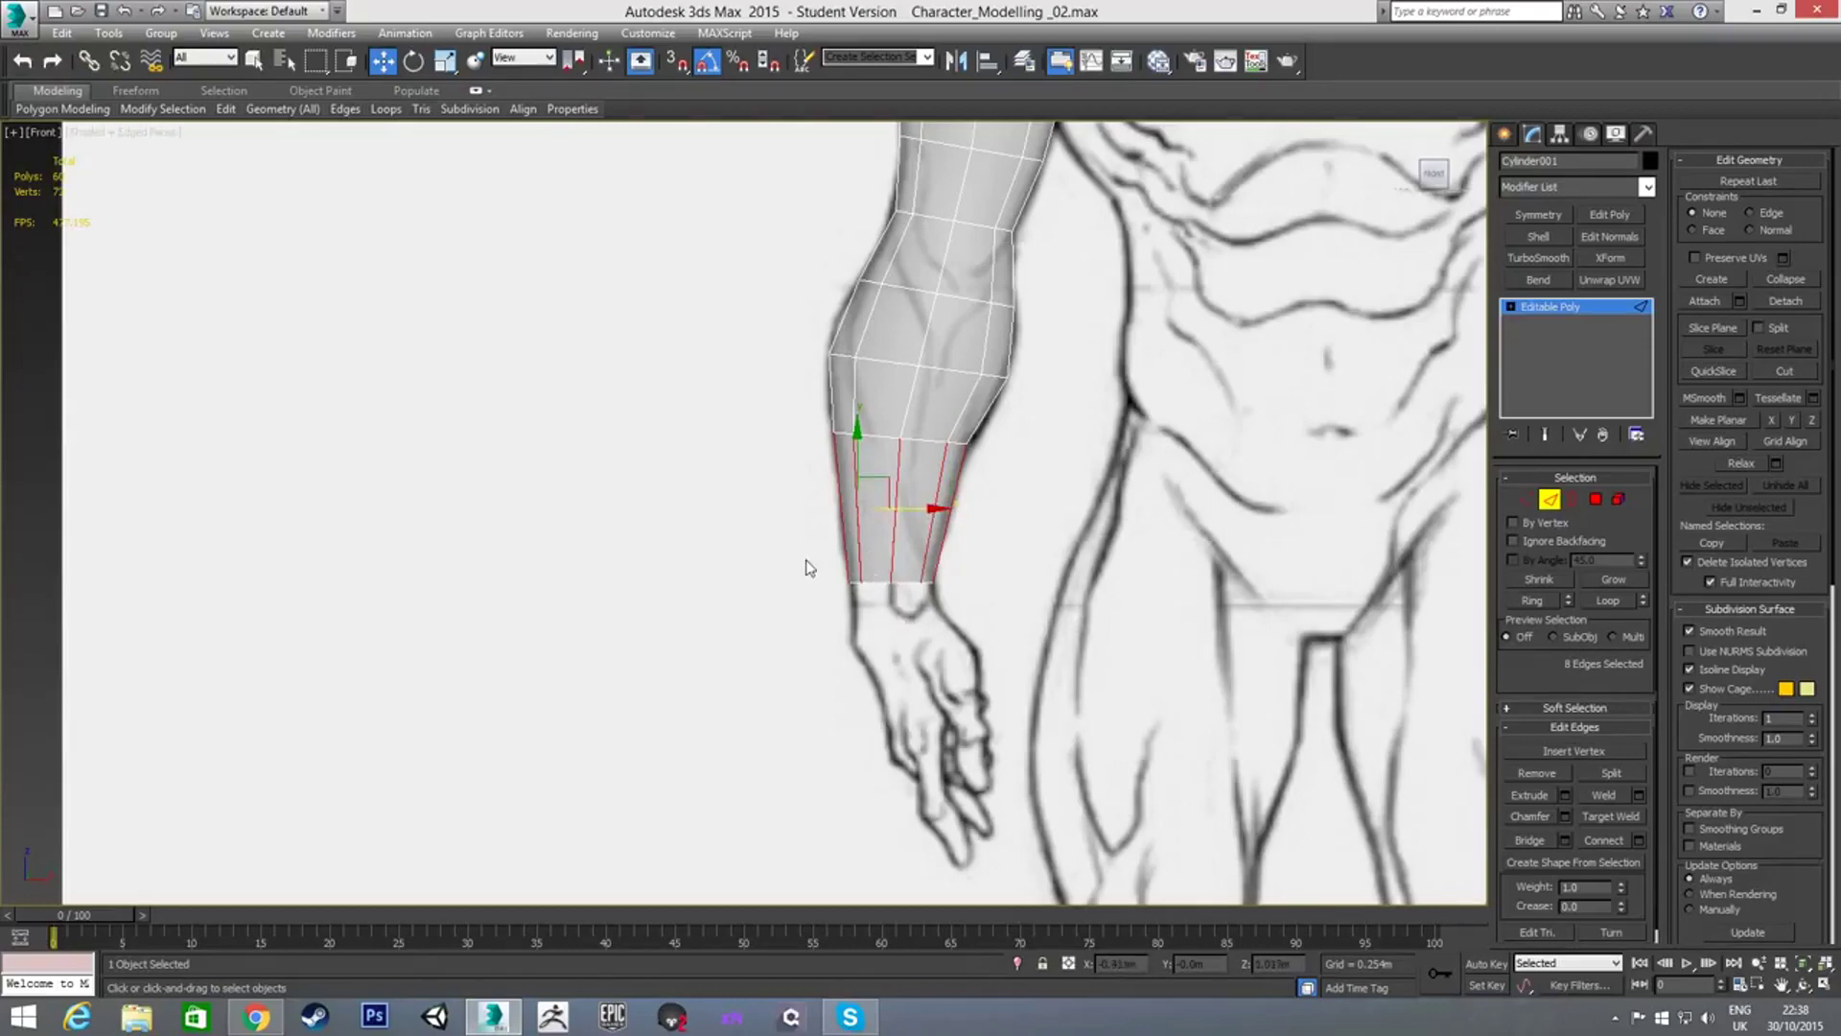
{"action": "right_click", "coordinate": [817, 533]}
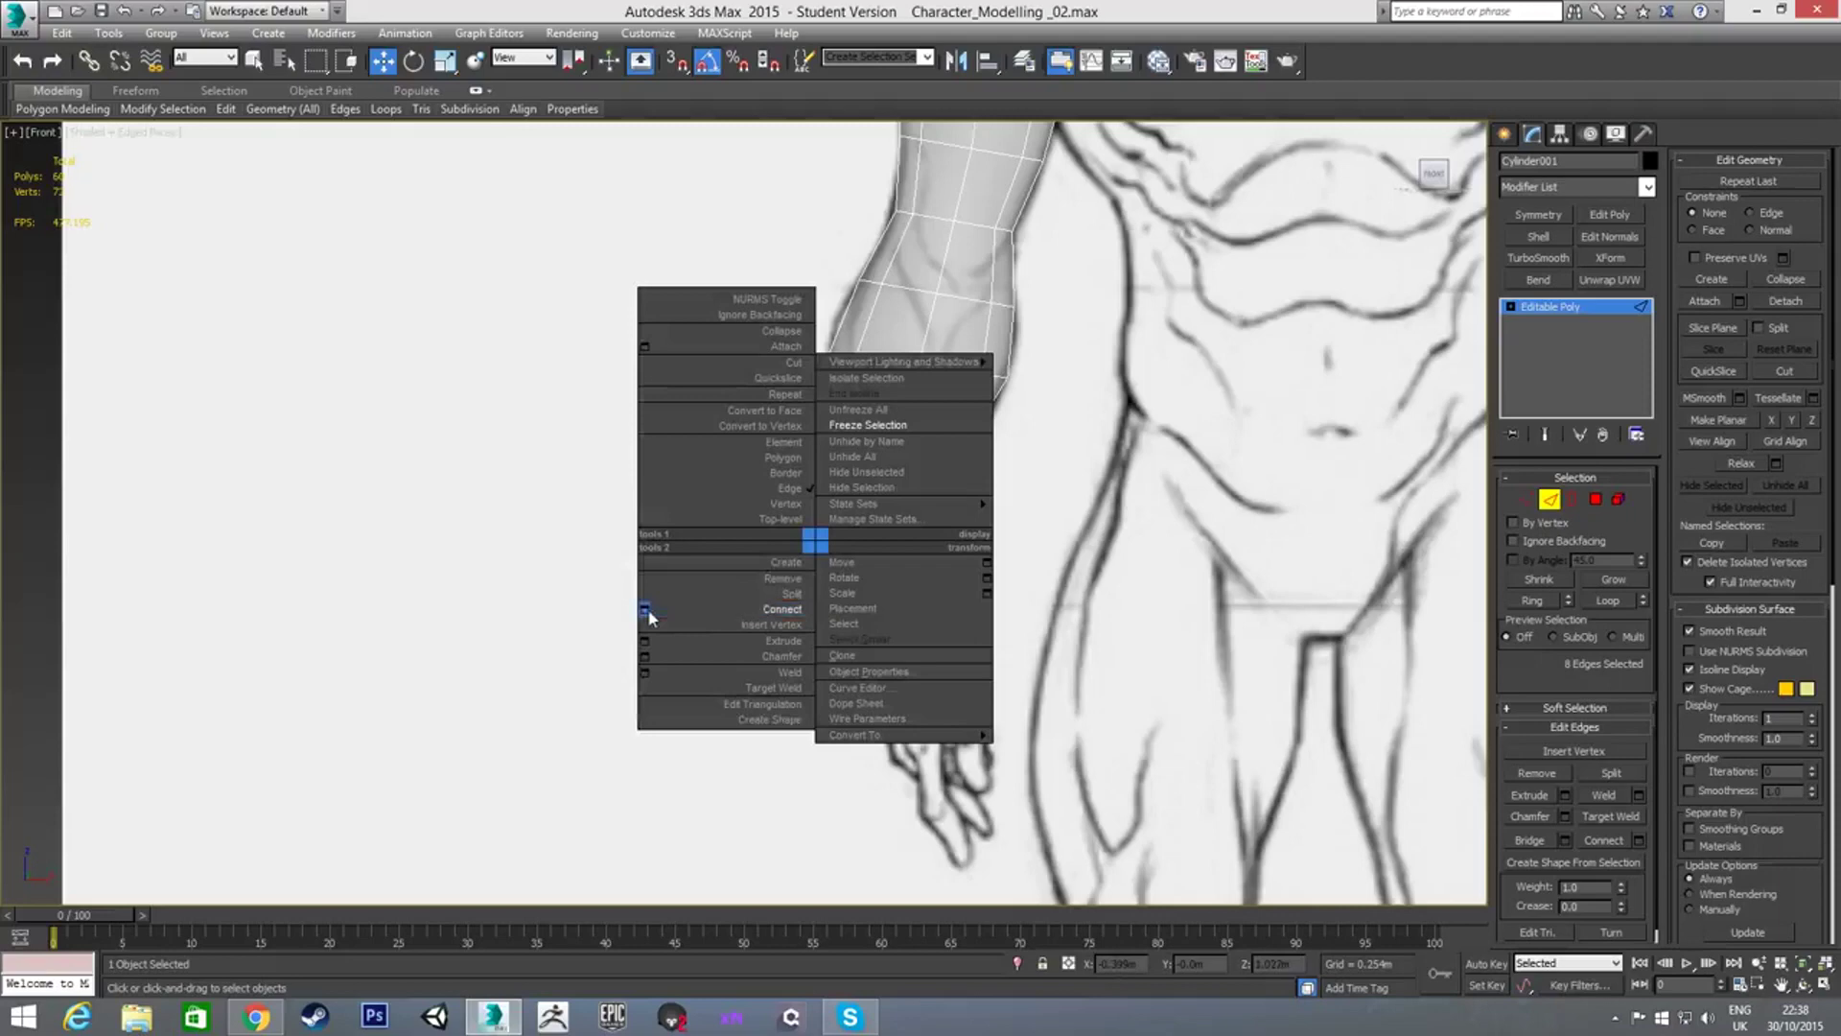
{"action": "left_click", "coordinate": [652, 614]}
{"action": "left_click_drag", "start_coordinate": [757, 580], "coordinate": [756, 625]}
{"action": "left_click", "coordinate": [754, 606]}
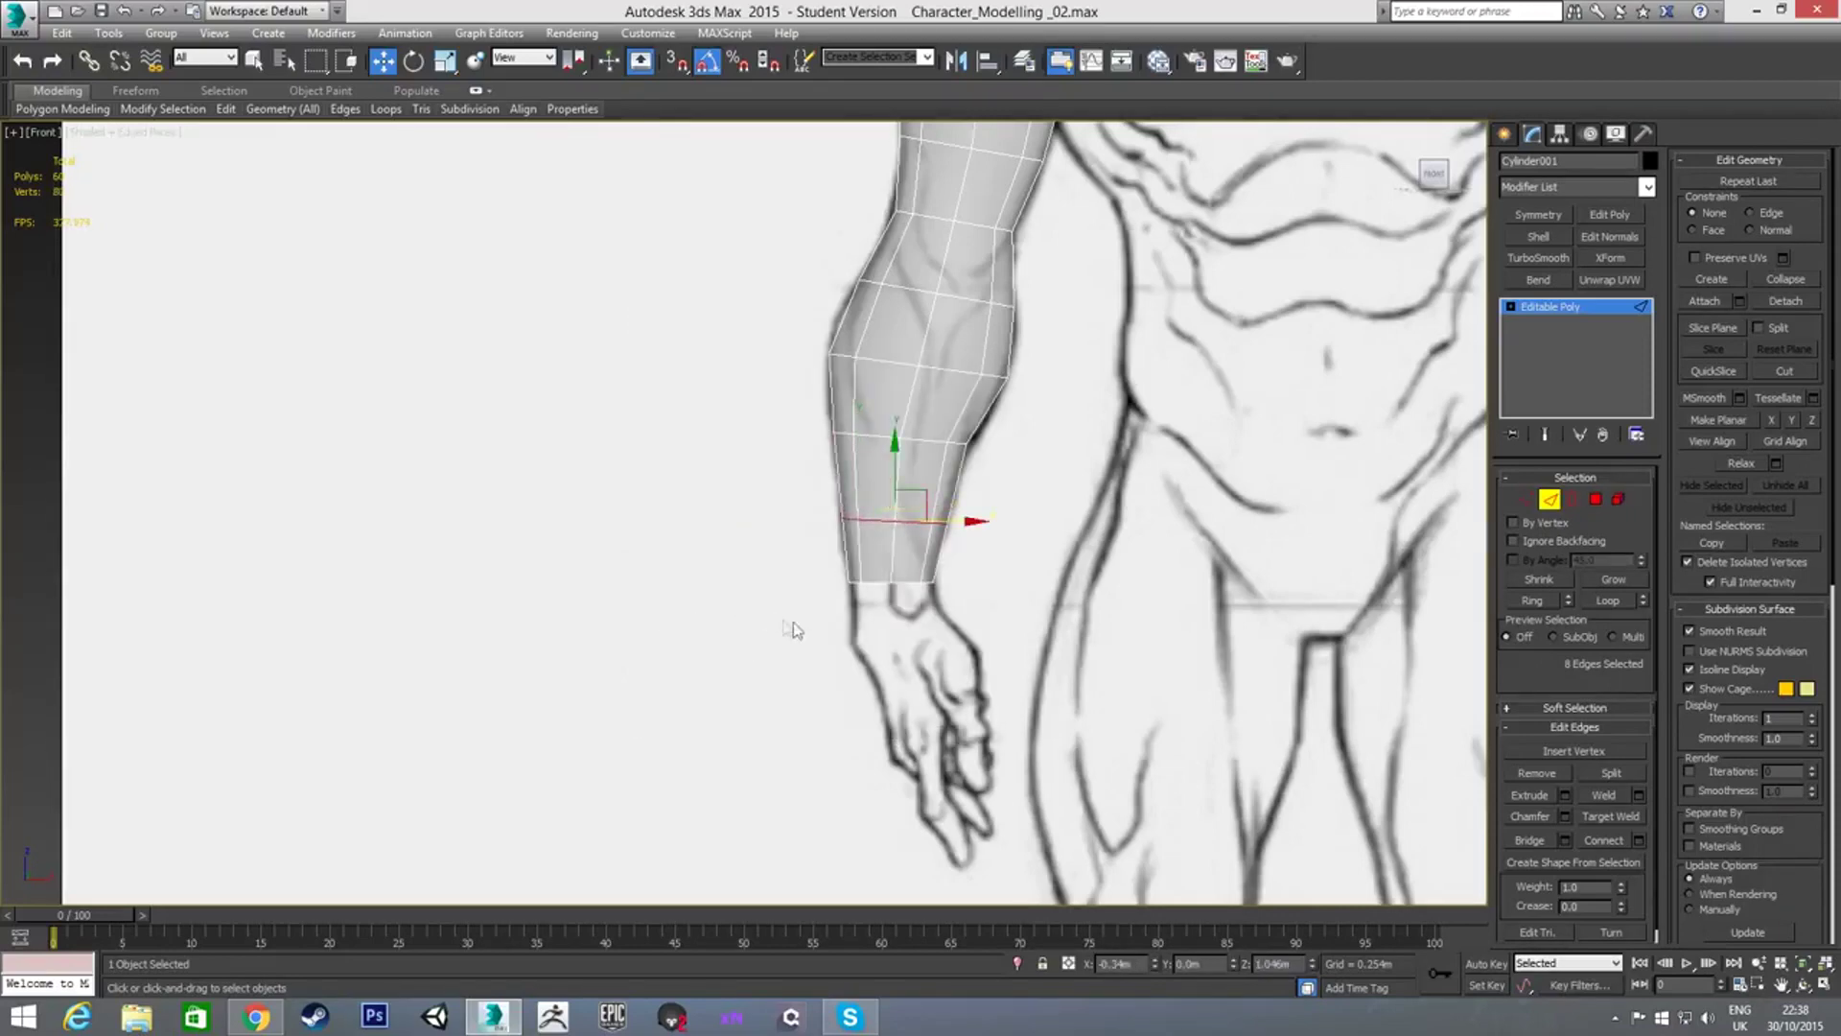
Scale the new loop above the wrist down slightly and move it sideways to fit the drawn outline
{"action": "middle_click_drag", "start_coordinate": [876, 551], "coordinate": [887, 535]}
{"action": "scroll", "coordinate": [888, 535], "scroll_direction": "up", "scroll_amount": 2}
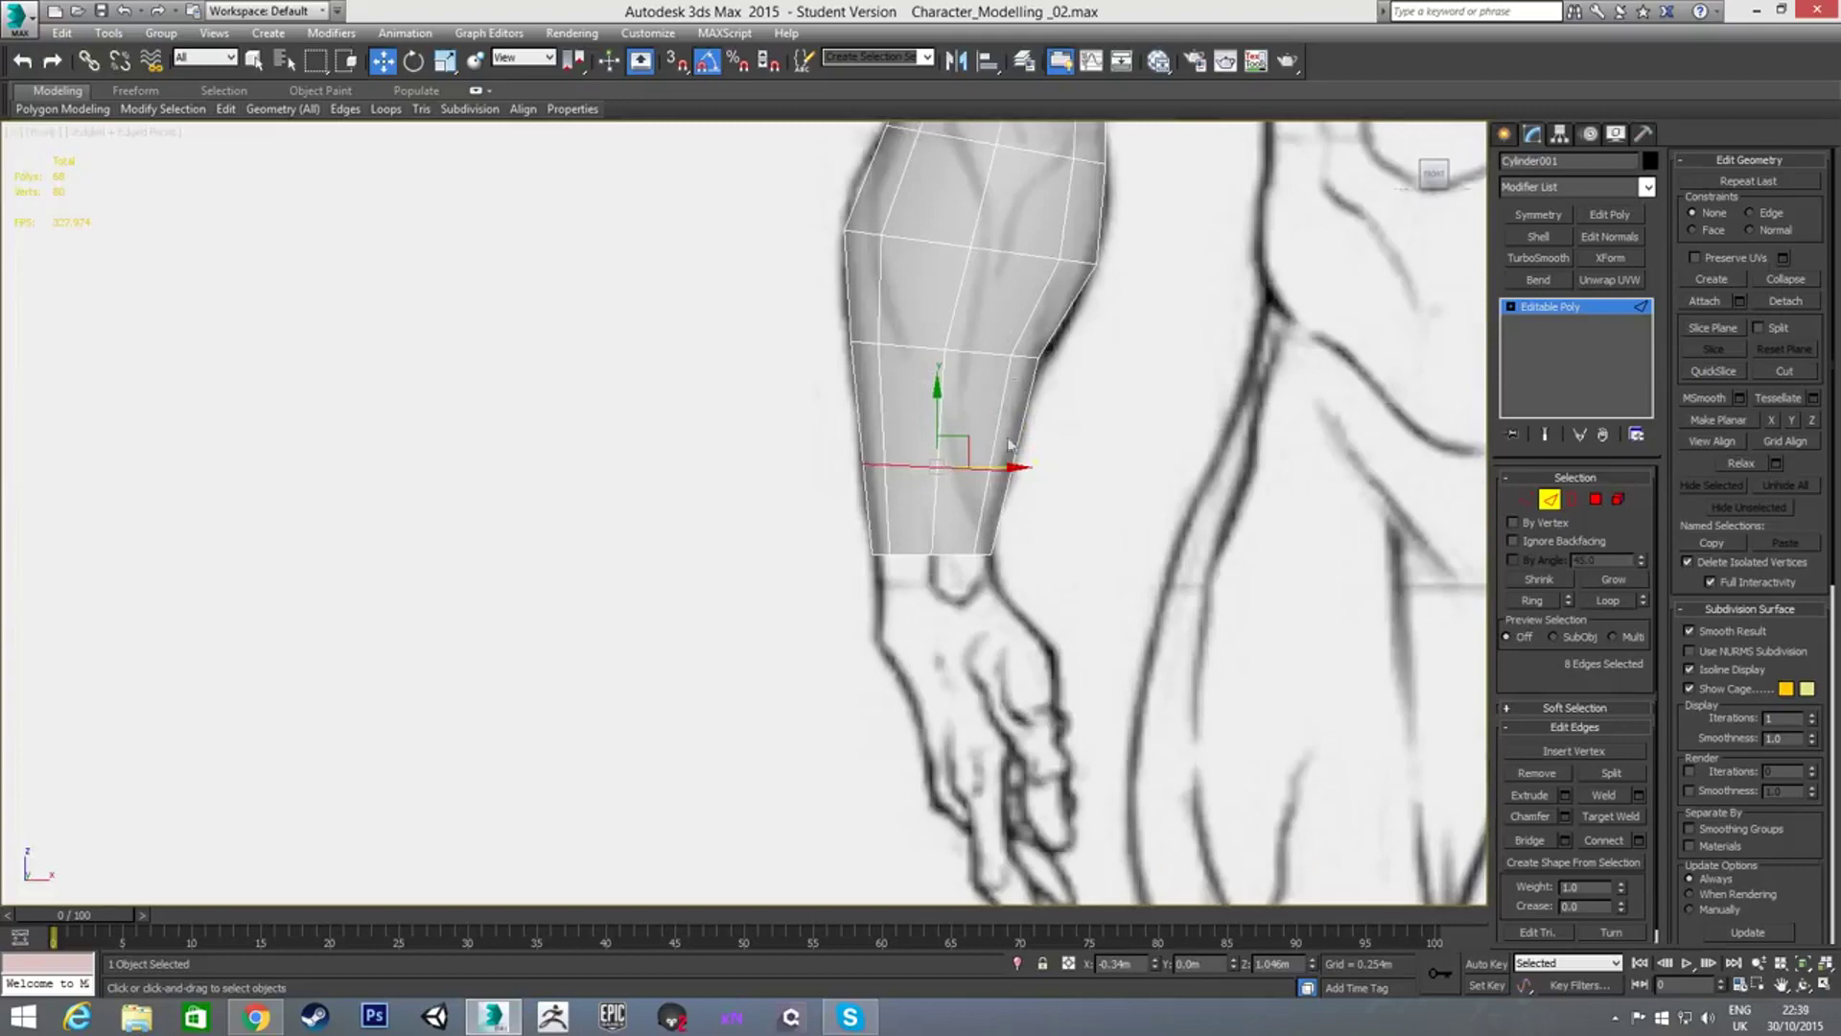
{"action": "key", "text": "r"}
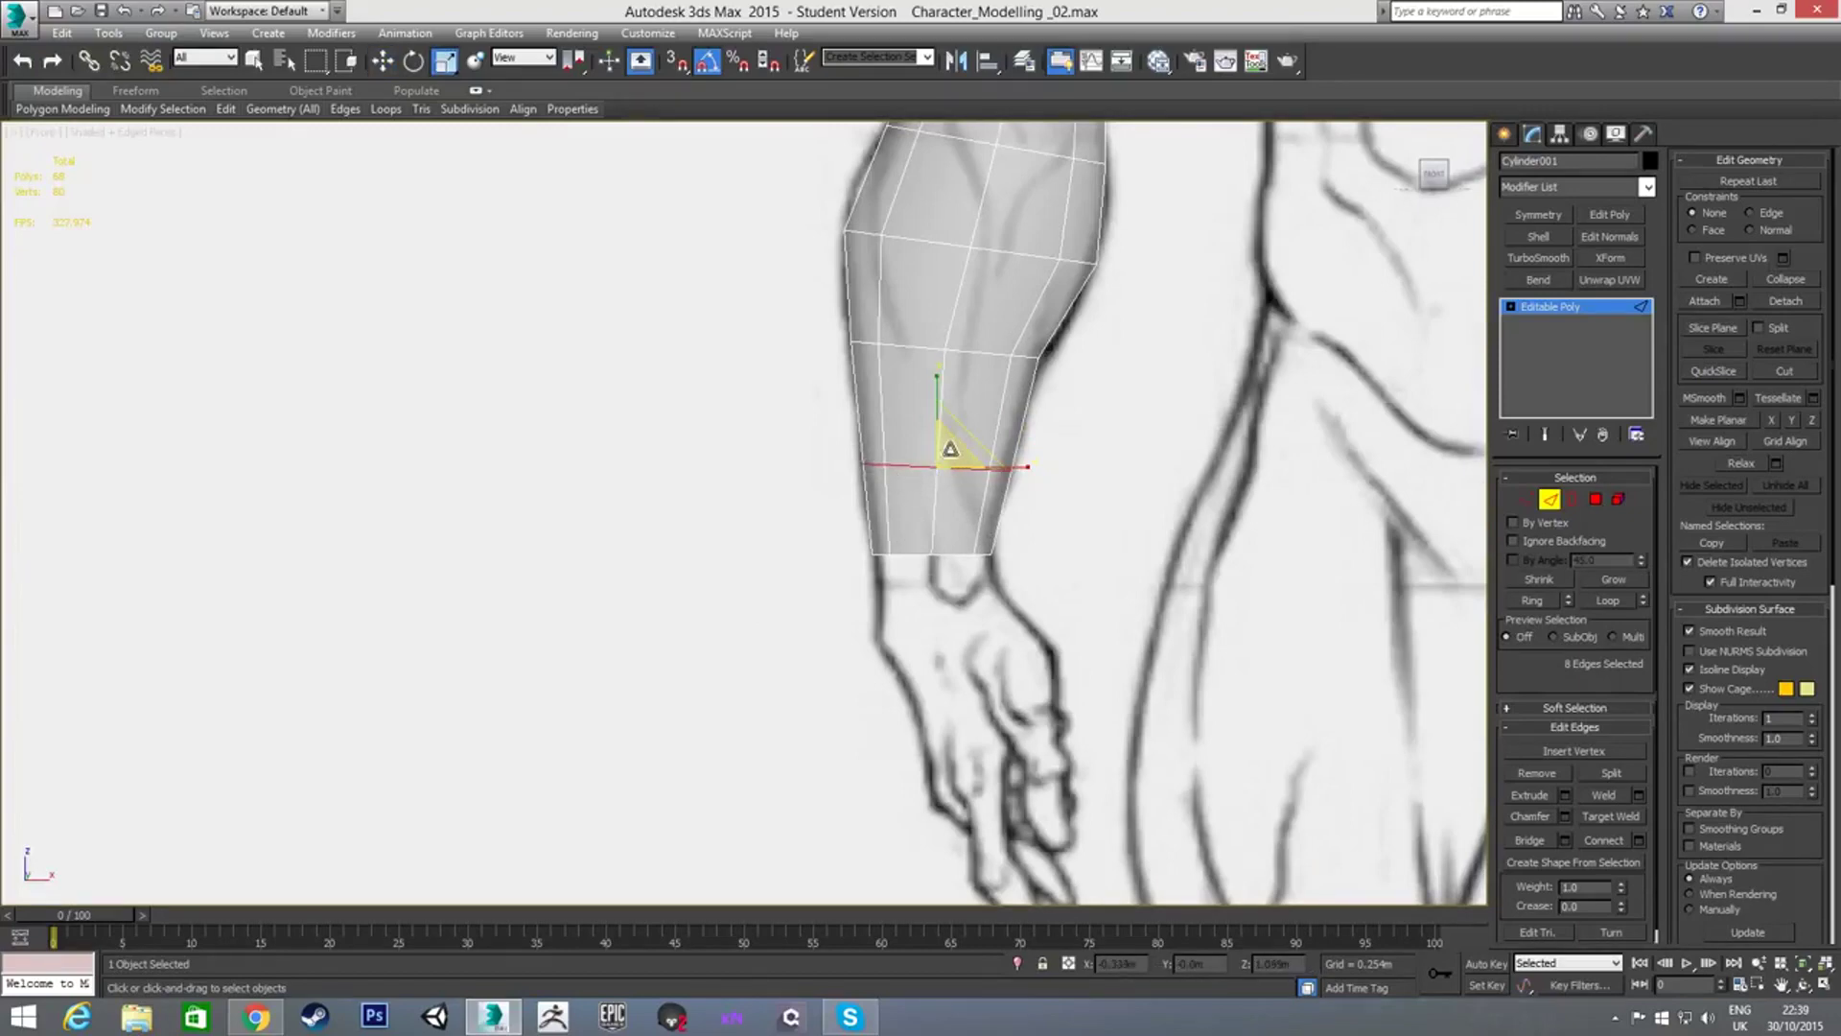
{"action": "left_click_drag", "start_coordinate": [947, 448], "coordinate": [946, 454]}
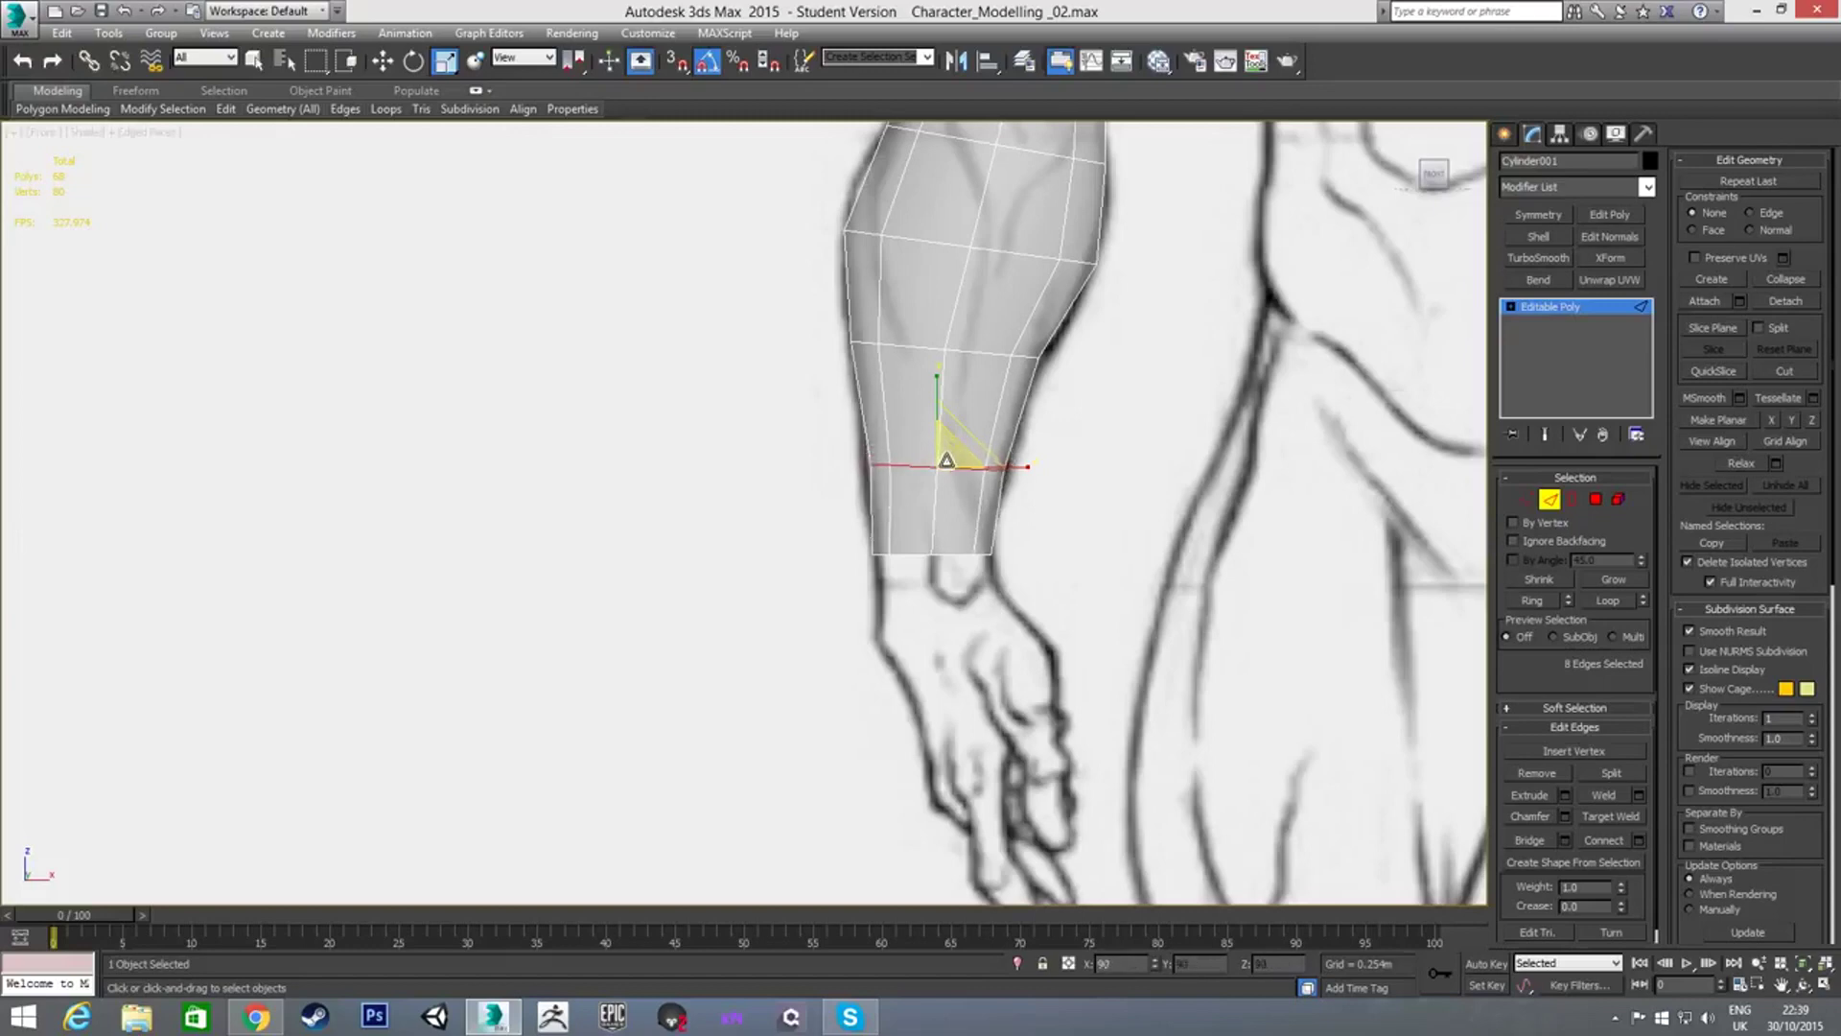
{"action": "key", "text": "w"}
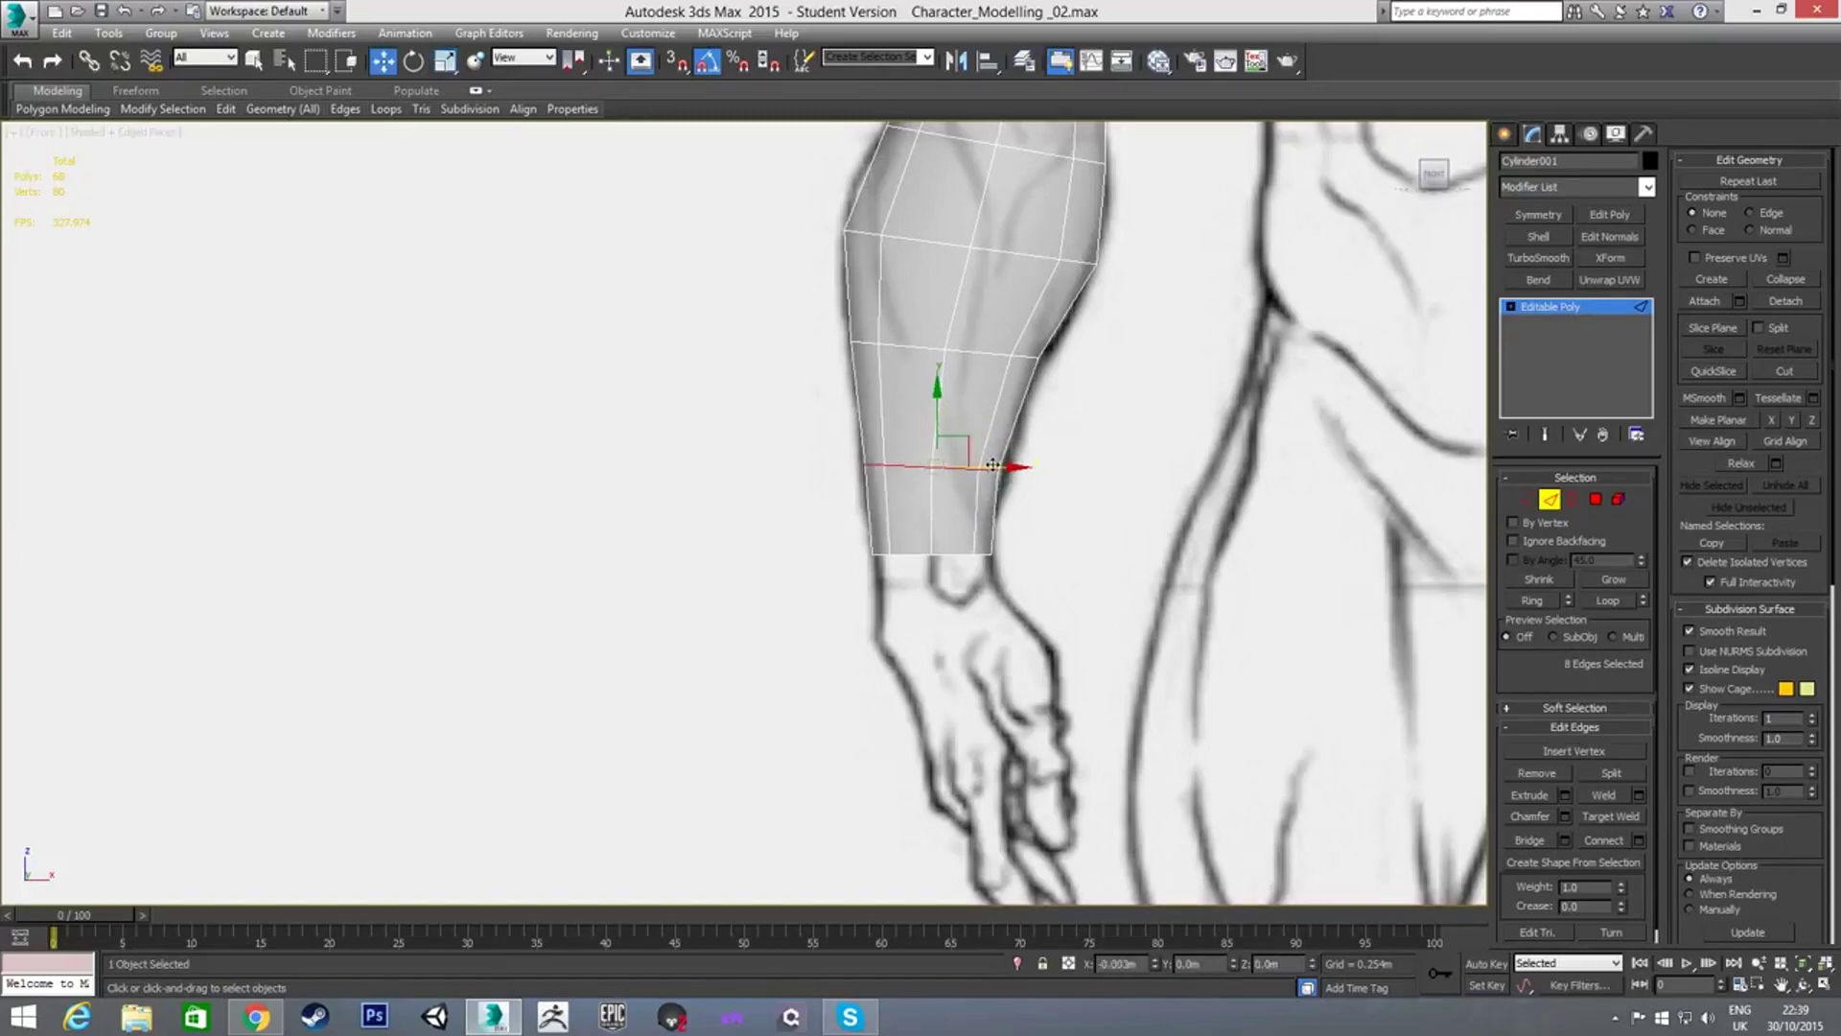
{"action": "middle_click_drag", "start_coordinate": [893, 479], "coordinate": [864, 531]}
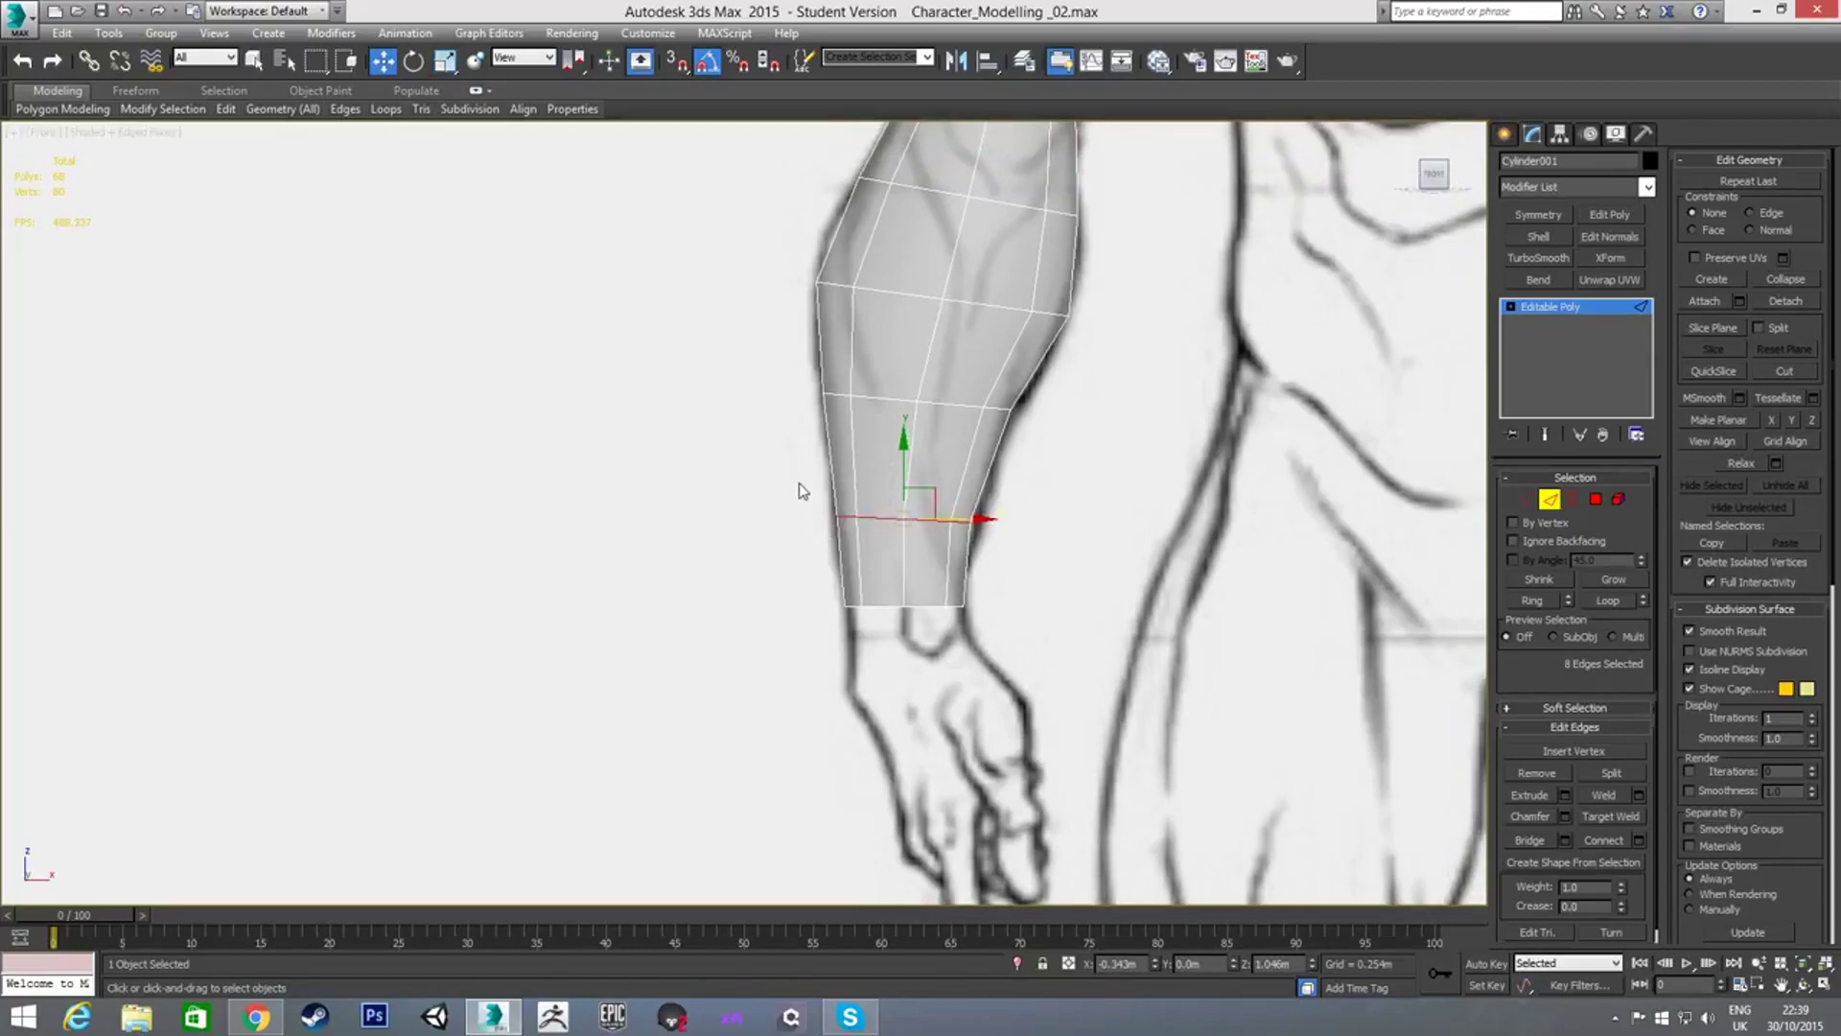
Move the three outer-side vertices of the mid-upper-arm loop slightly inward and down to match the drawn outline, then deselect them
{"action": "middle_click_drag", "start_coordinate": [899, 363], "coordinate": [868, 439]}
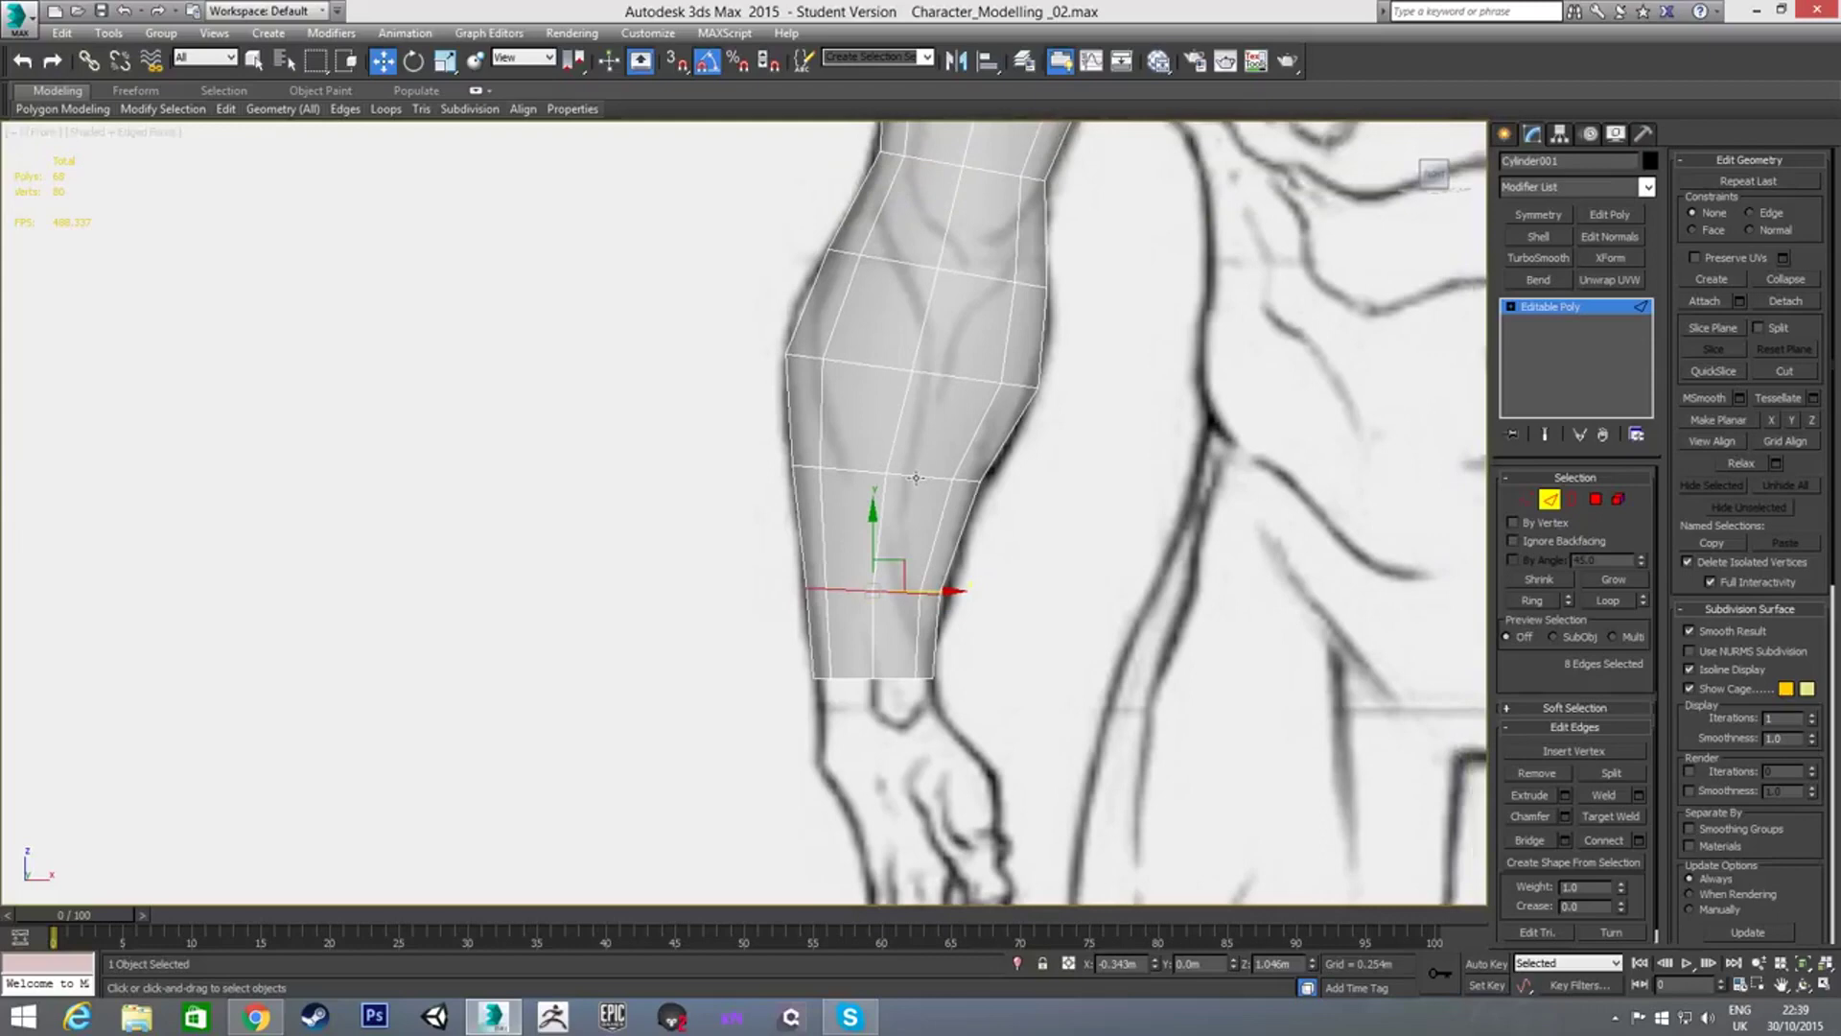
{"action": "scroll", "coordinate": [917, 468], "scroll_direction": "down", "scroll_amount": 5}
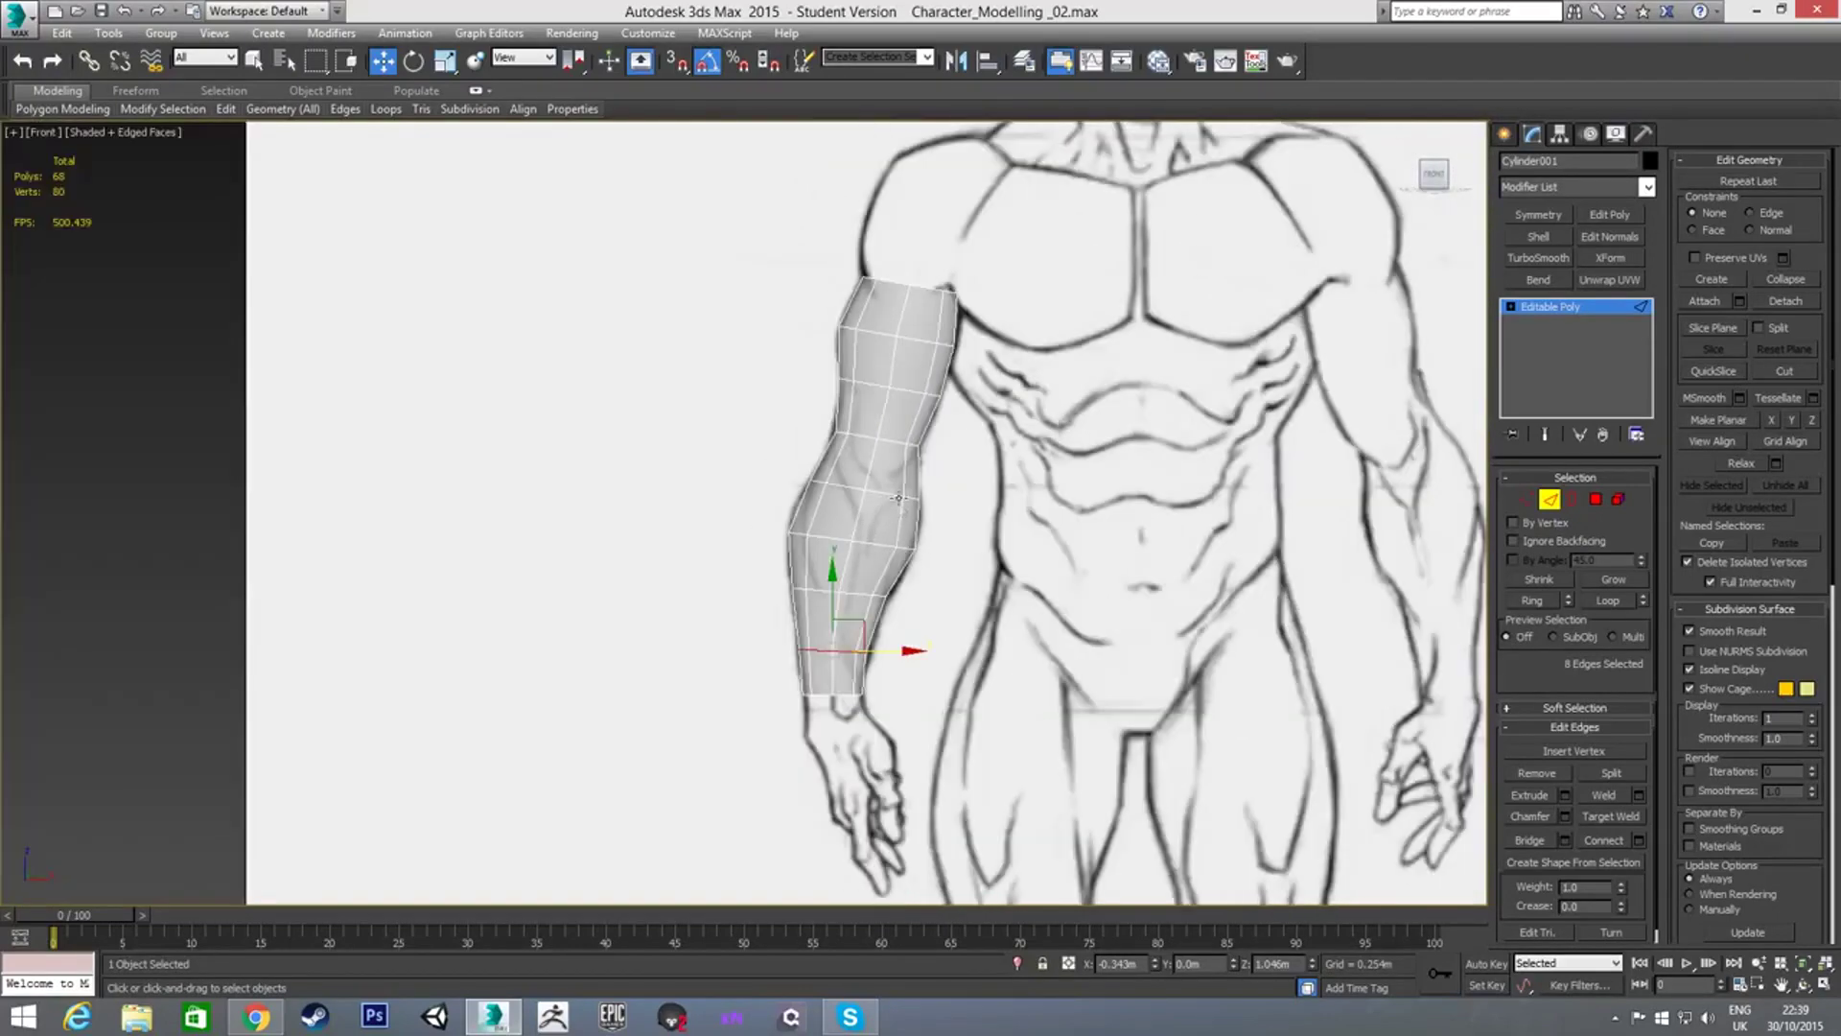
{"action": "scroll", "coordinate": [868, 412], "scroll_direction": "up", "scroll_amount": 2}
{"action": "scroll", "coordinate": [866, 414], "scroll_direction": "up", "scroll_amount": 1}
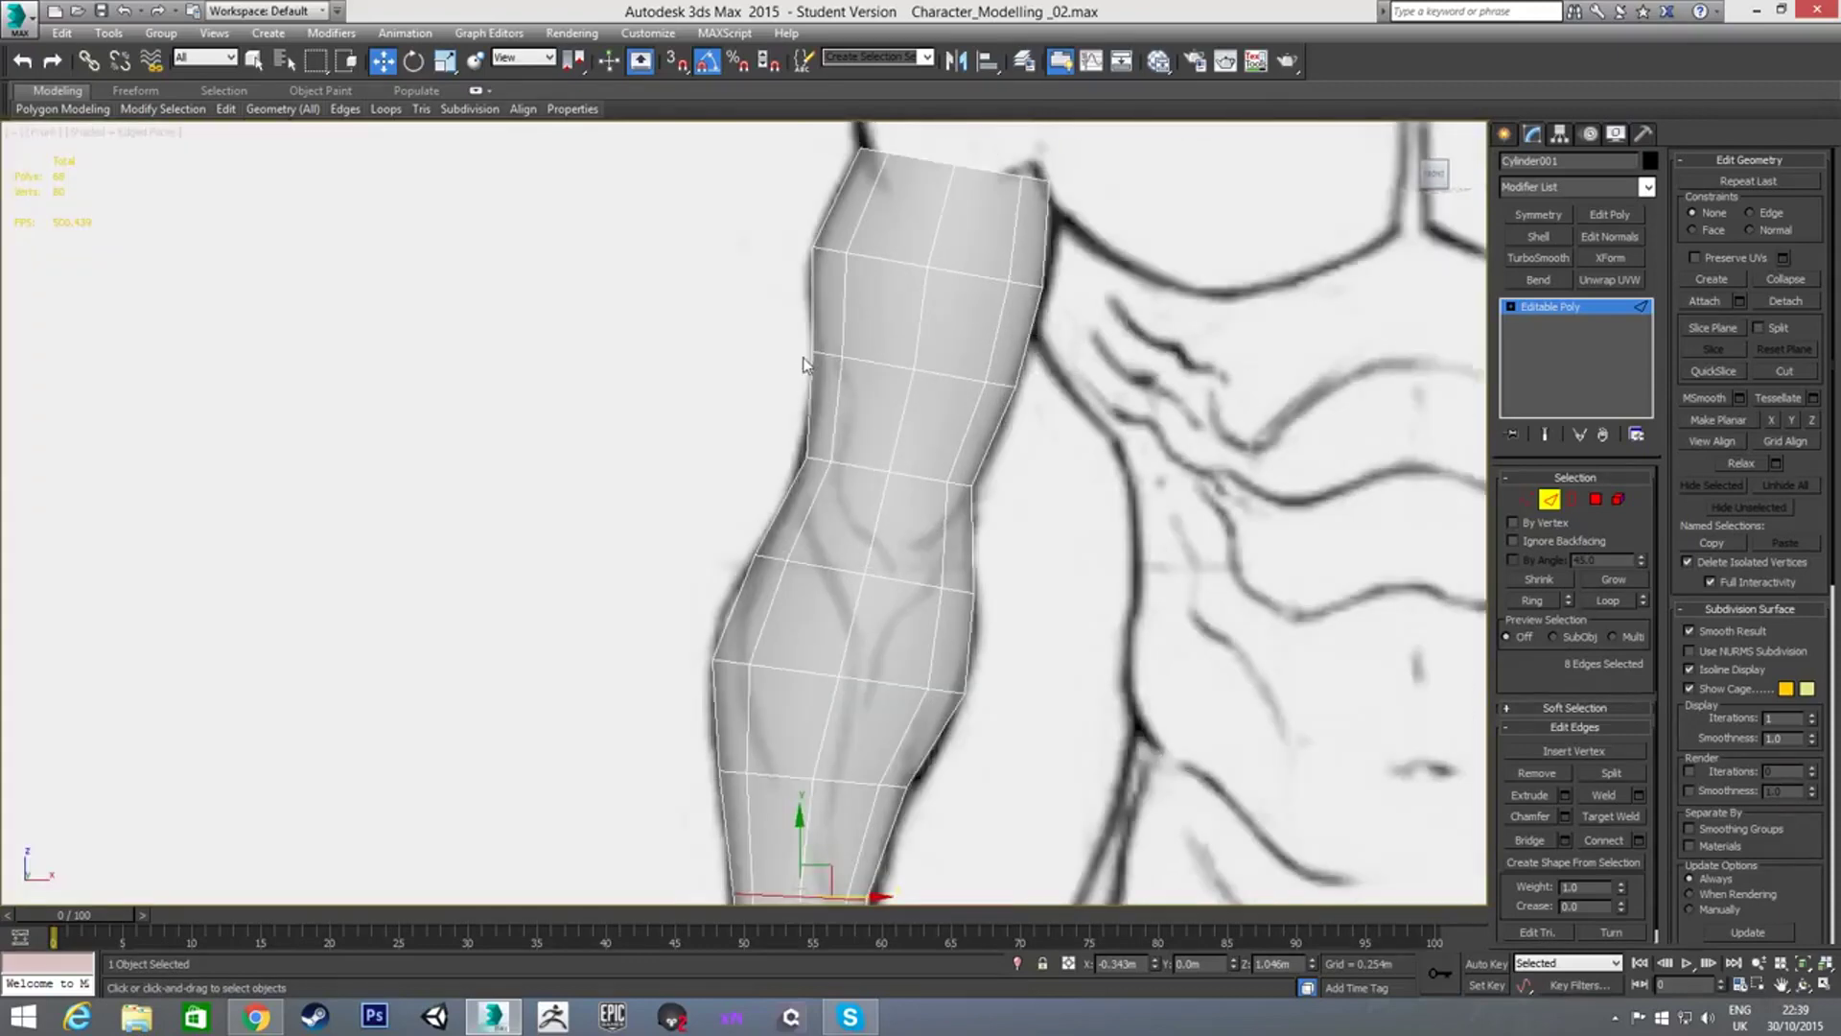
{"action": "key", "text": "1"}
{"action": "left_click_drag", "start_coordinate": [796, 335], "coordinate": [867, 389]}
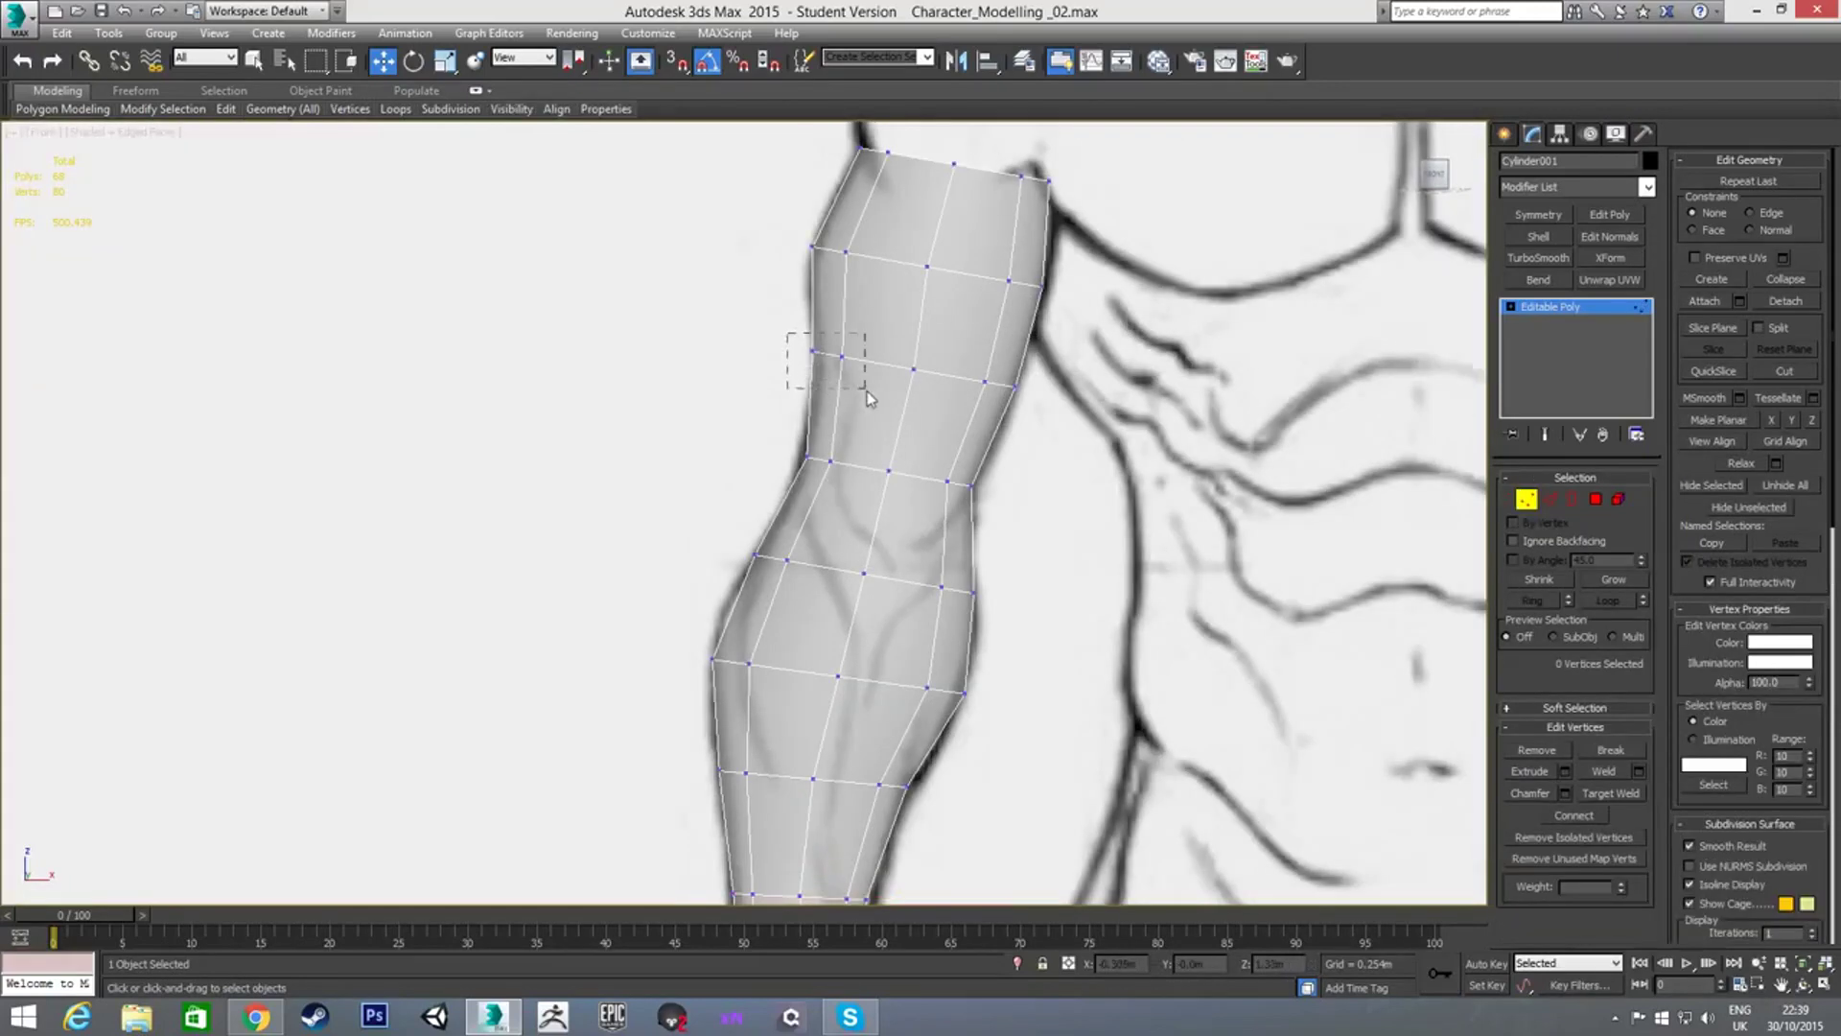
{"action": "key", "text": "F3"}
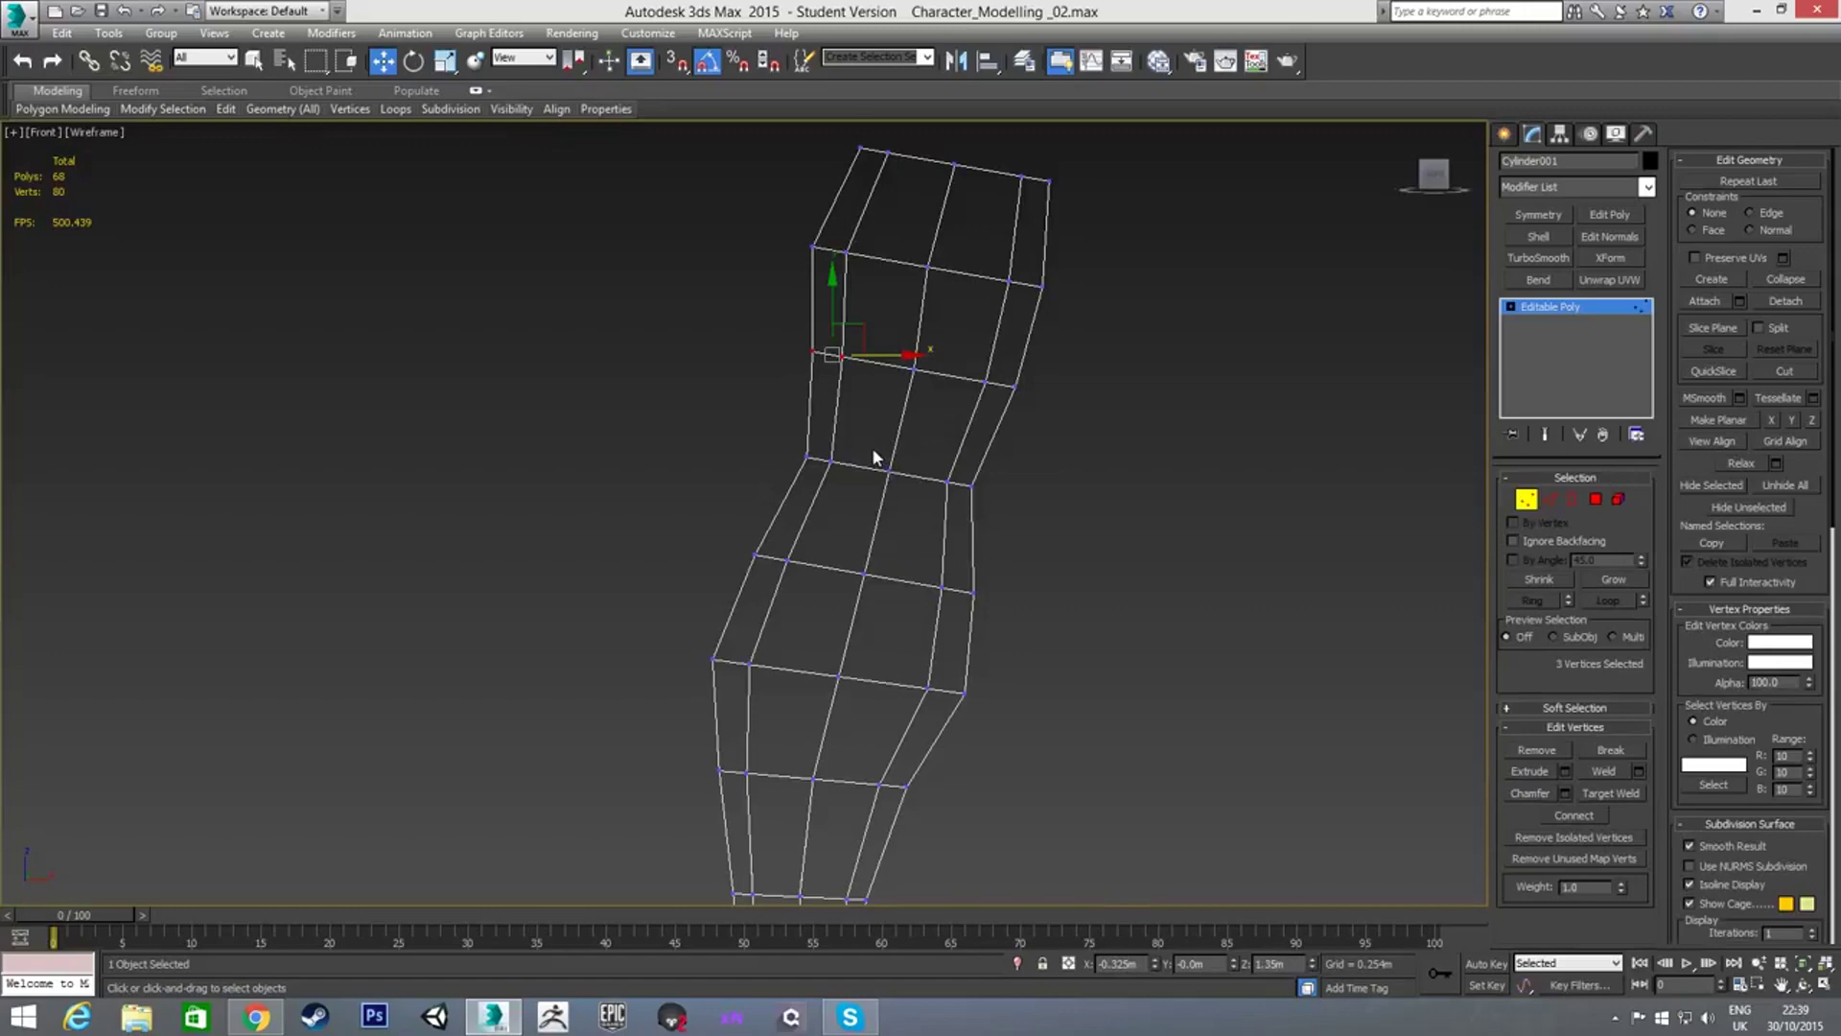
{"action": "key", "text": "F3"}
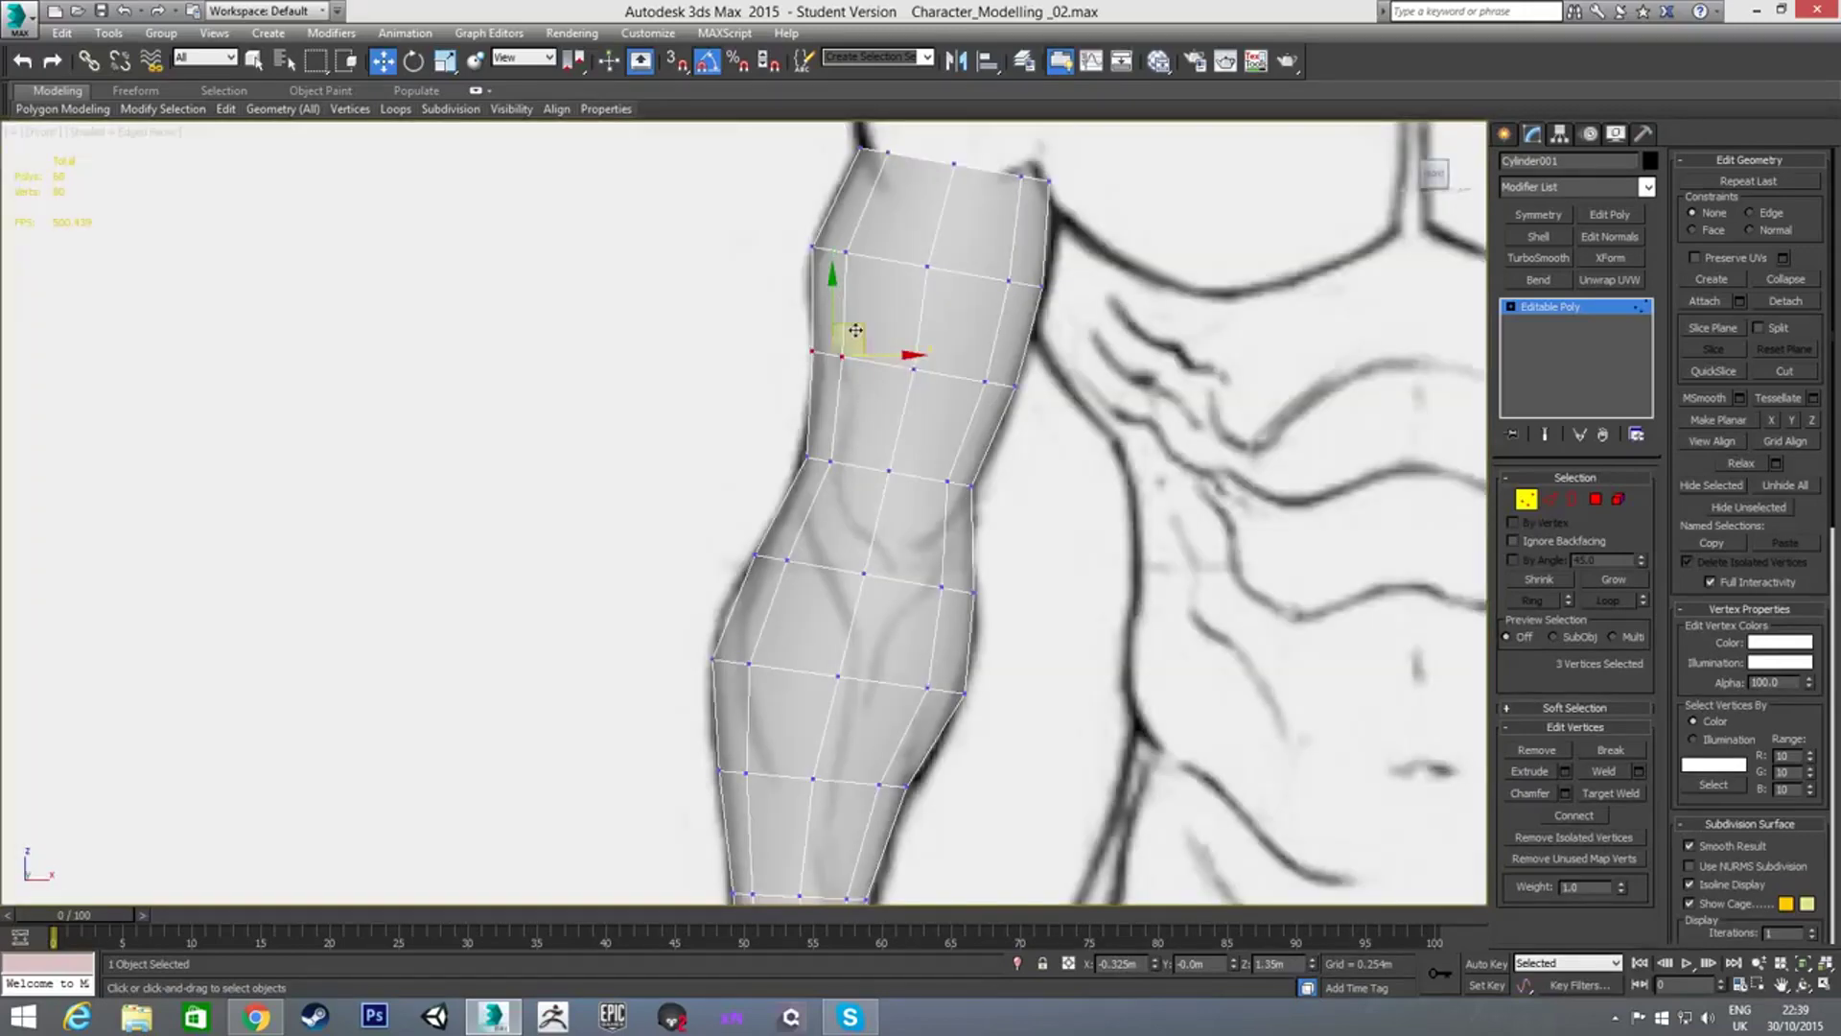
{"action": "left_click_drag", "start_coordinate": [857, 331], "coordinate": [864, 334]}
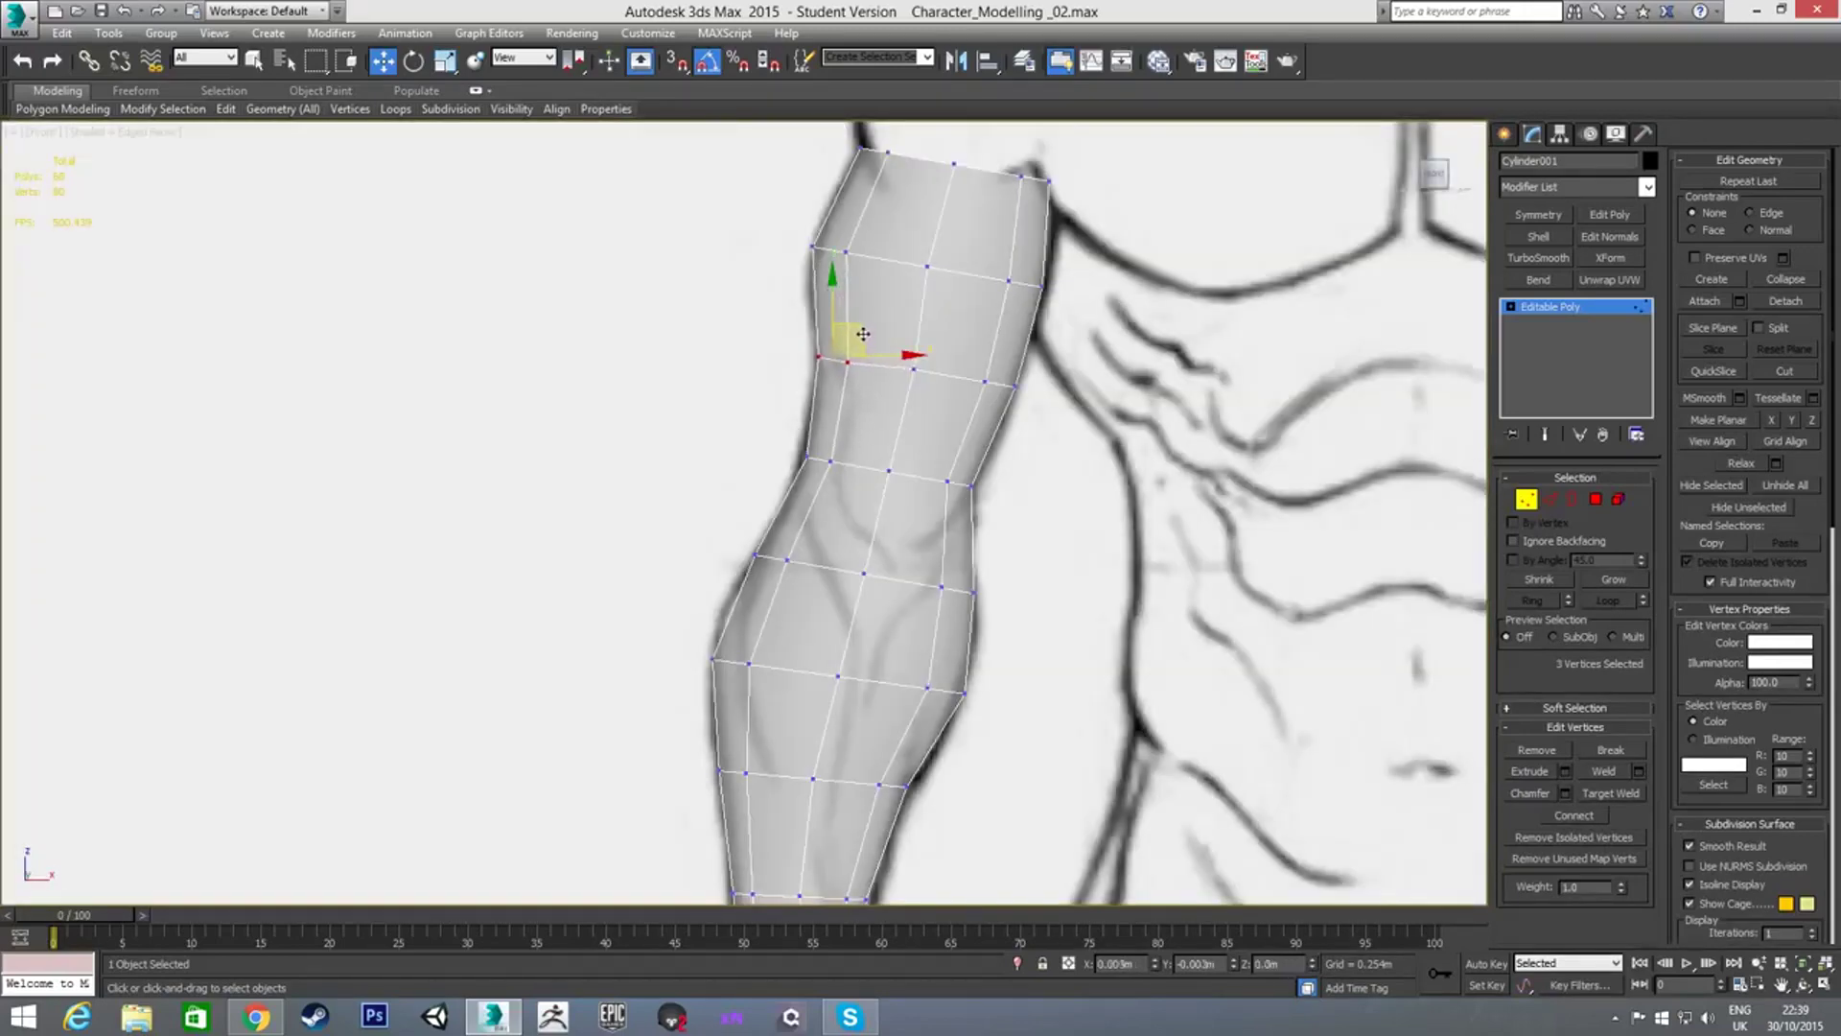
{"action": "left_click", "coordinate": [758, 360]}
{"action": "scroll", "coordinate": [843, 423], "scroll_direction": "down", "scroll_amount": 2}
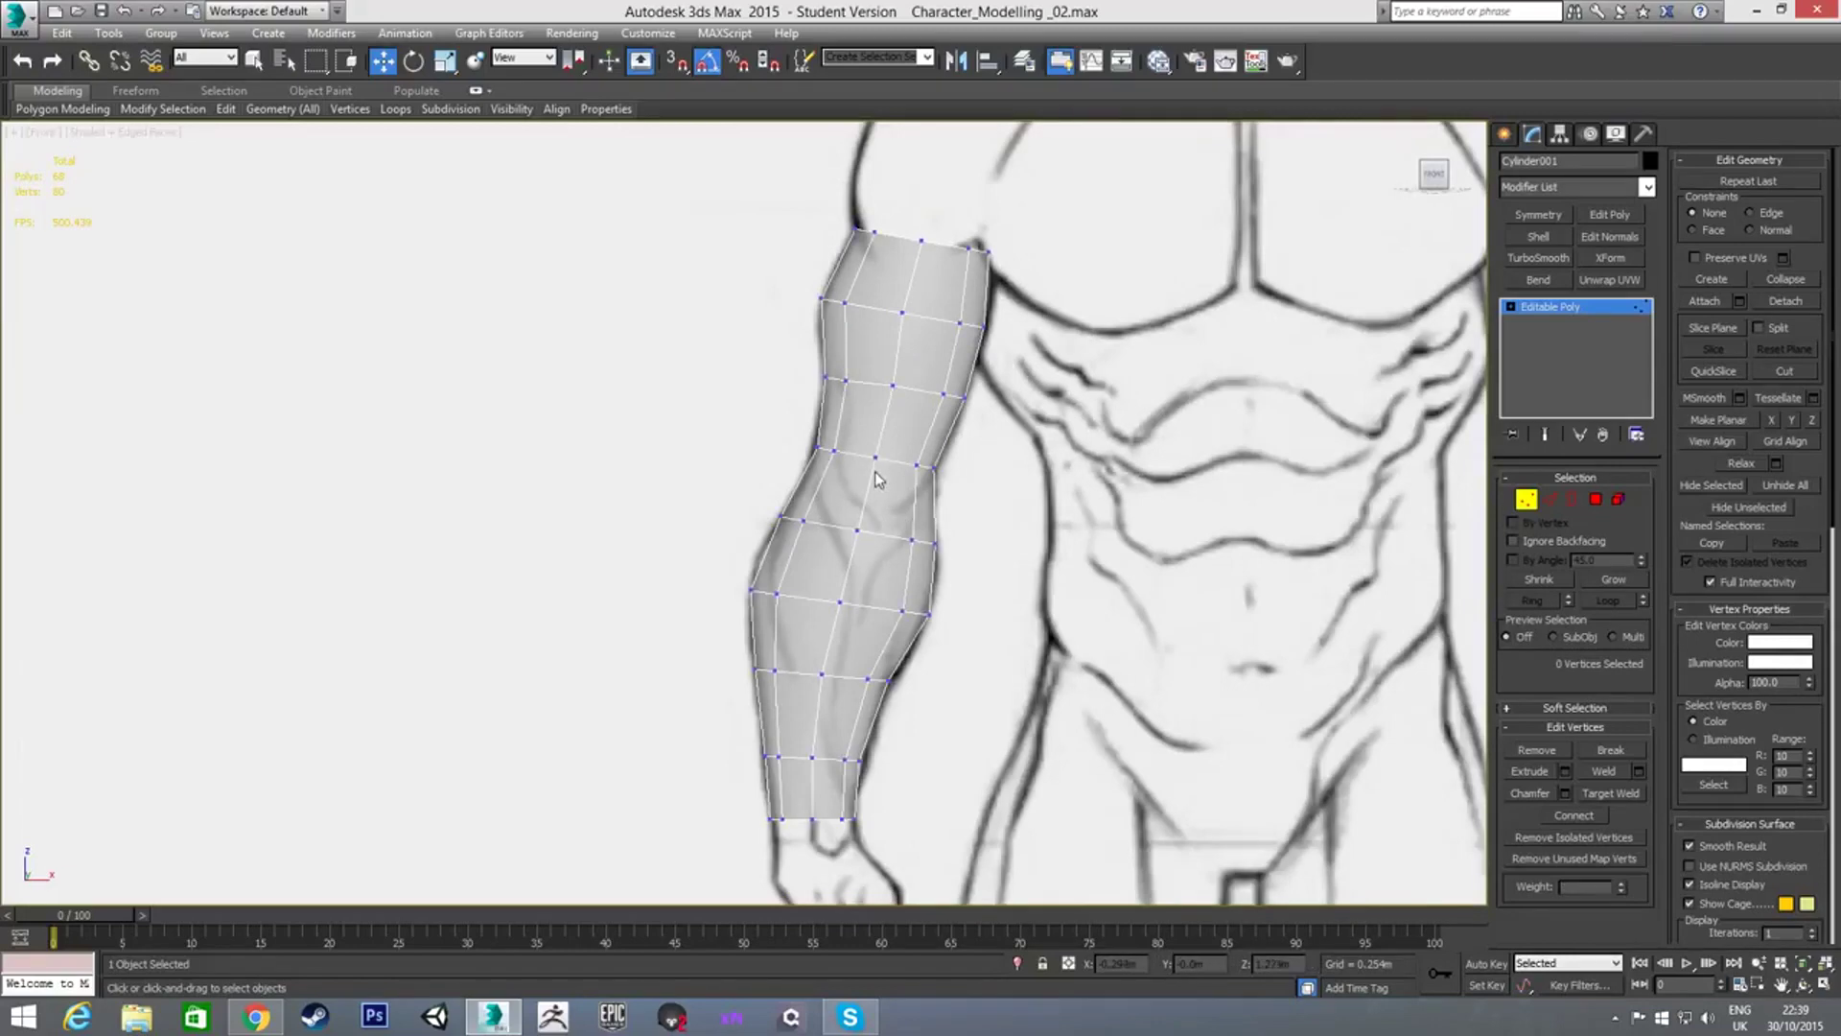
{"action": "scroll", "coordinate": [916, 485], "scroll_direction": "down", "scroll_amount": 2}
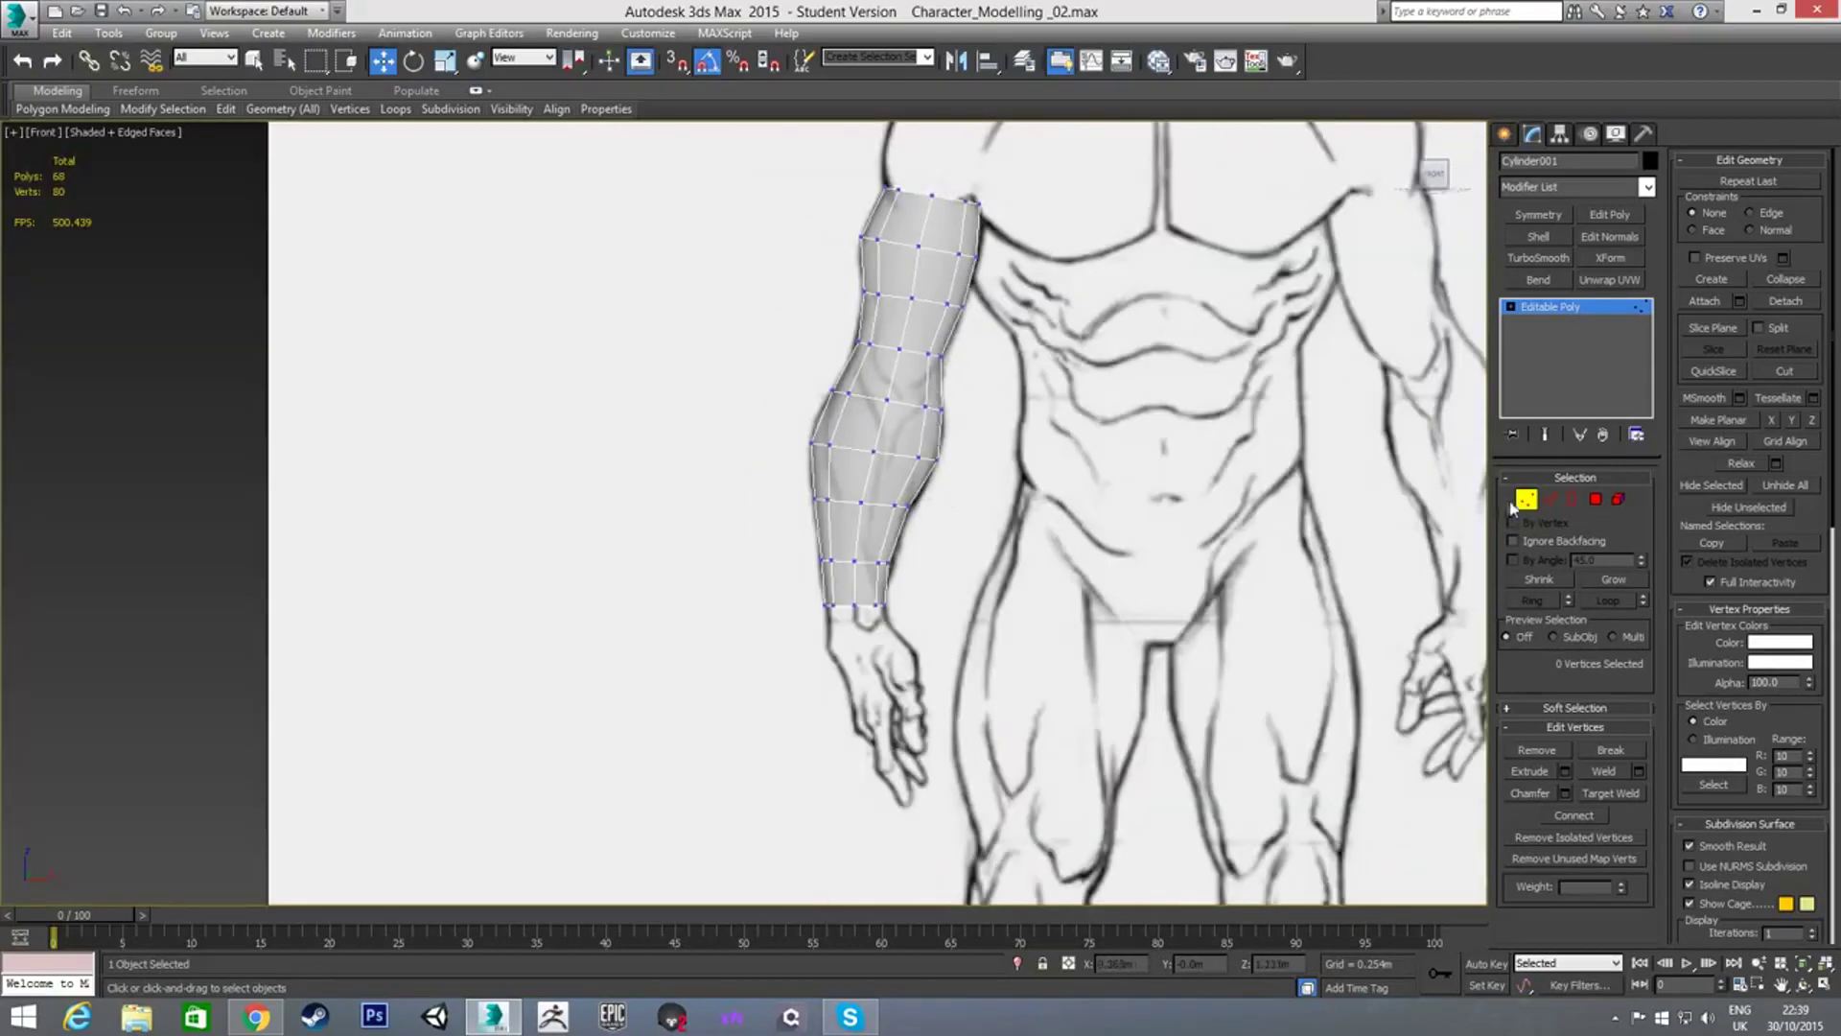
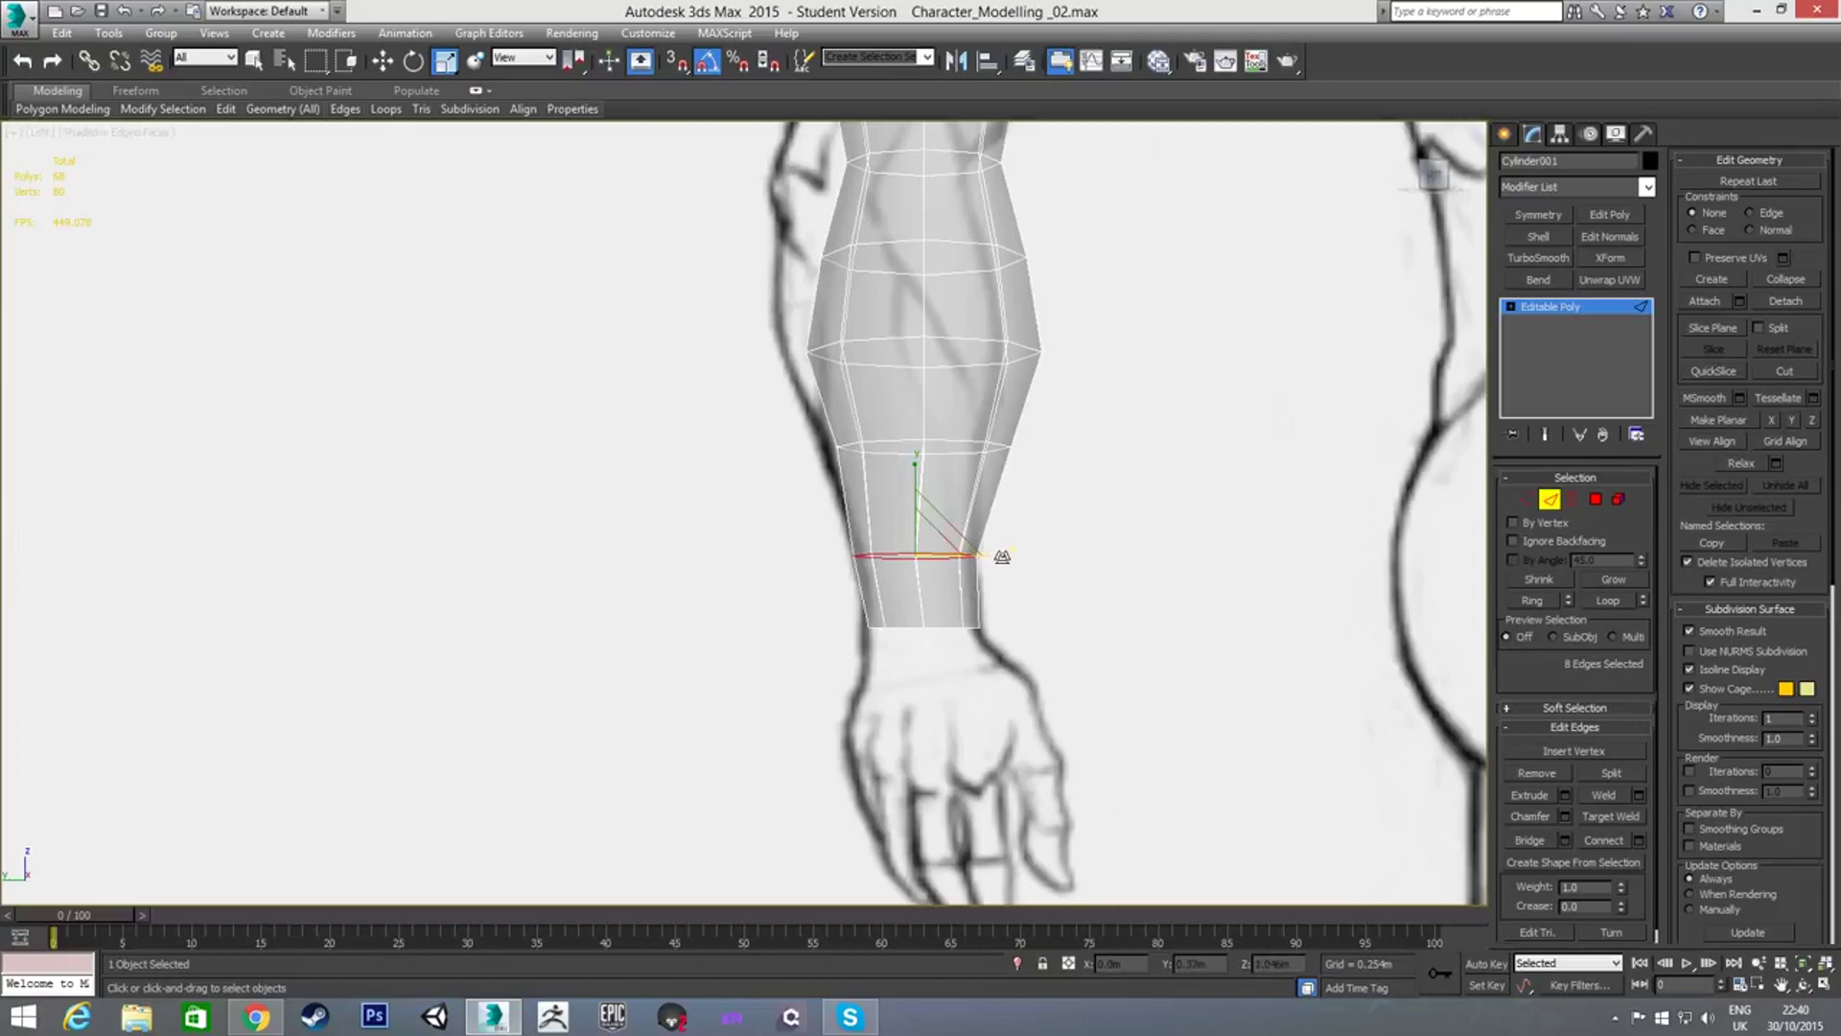
Finish scaling the loop above the wrist, and move, tilt and narrow the lower forearm loop to fit the side-view outline
{"action": "left_click_drag", "start_coordinate": [1003, 556], "coordinate": [999, 556]}
{"action": "double_click", "coordinate": [945, 446]}
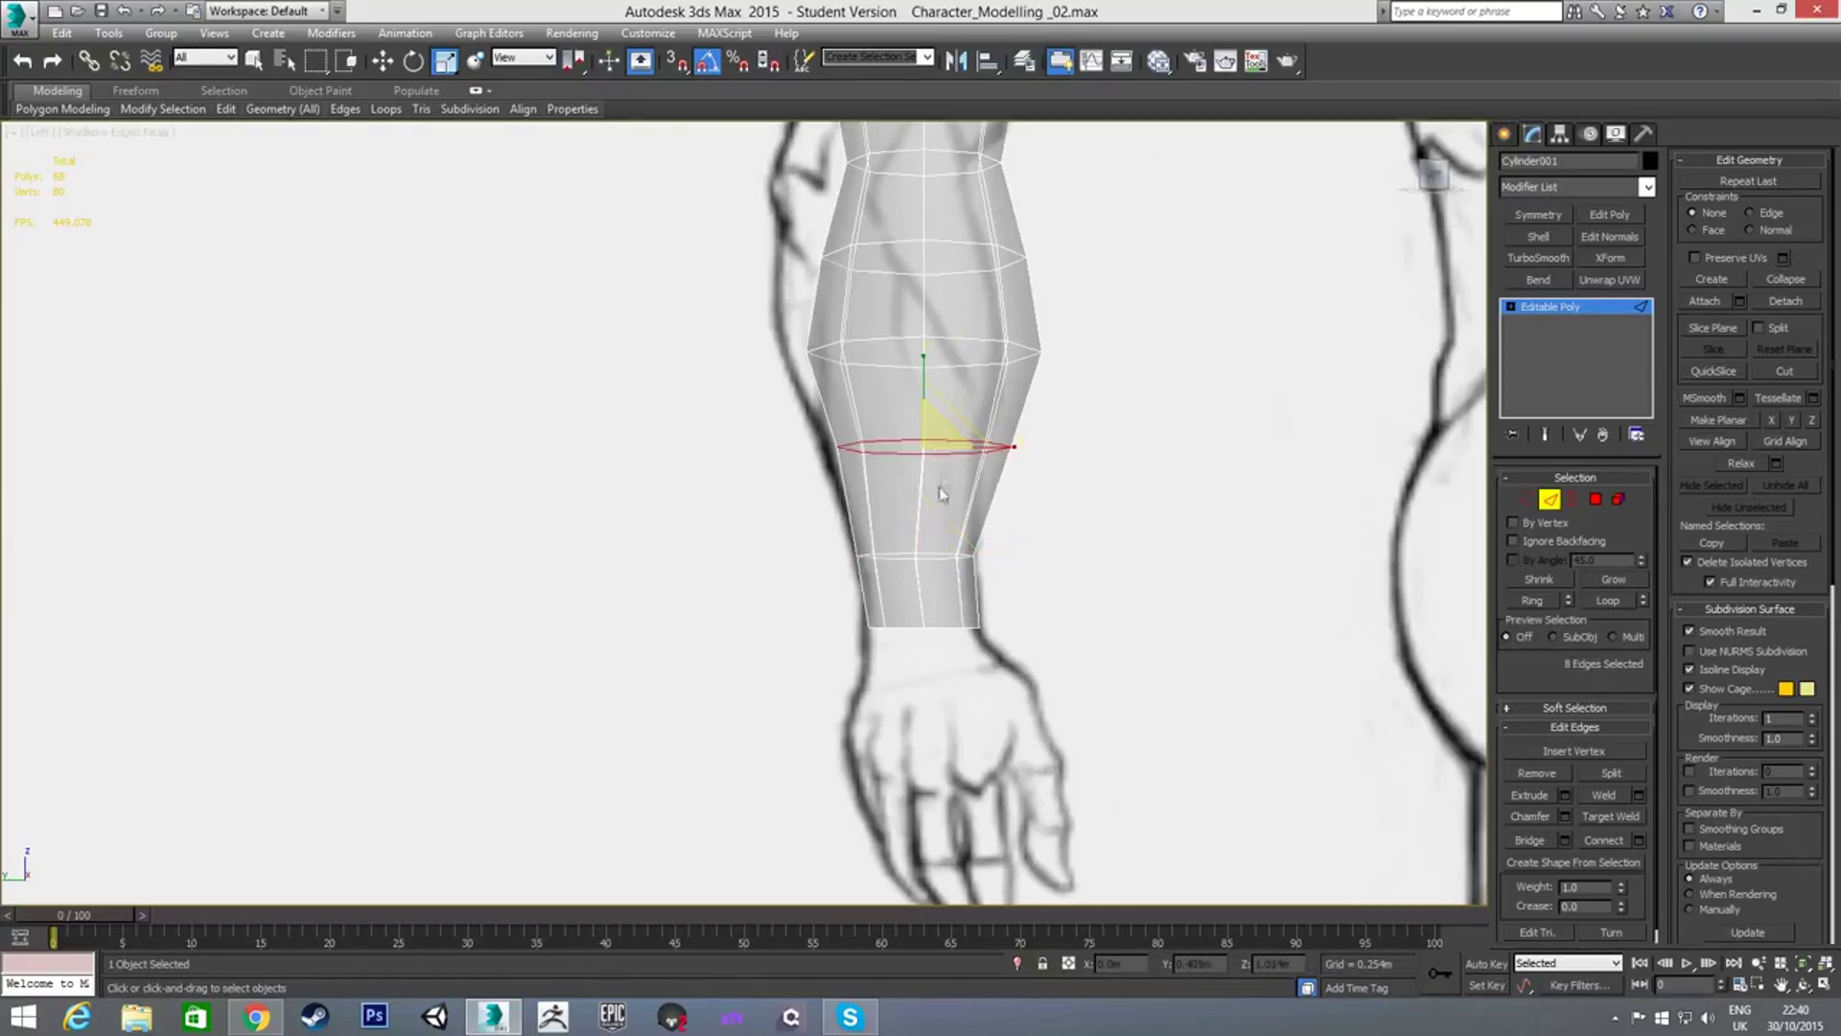
{"action": "key", "text": "w"}
{"action": "left_click_drag", "start_coordinate": [985, 447], "coordinate": [945, 385]}
{"action": "key", "text": "e"}
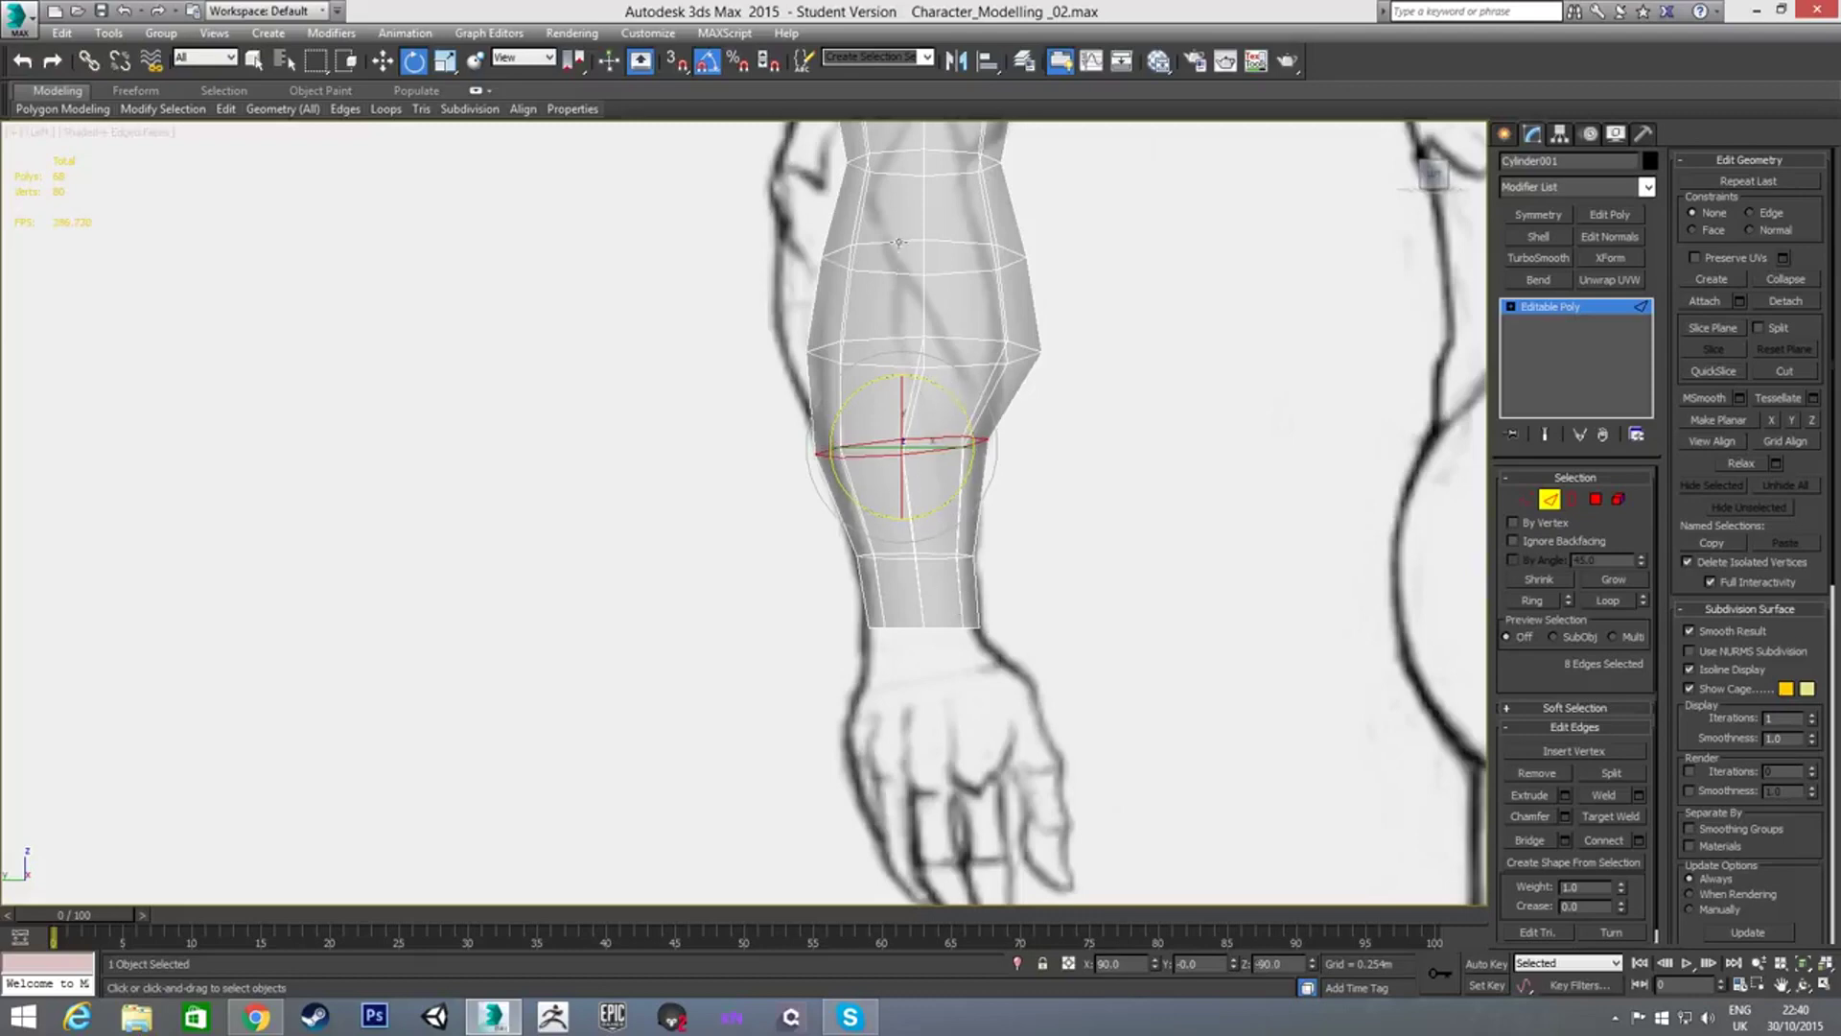
{"action": "key", "text": "r"}
{"action": "left_click_drag", "start_coordinate": [987, 446], "coordinate": [978, 446]}
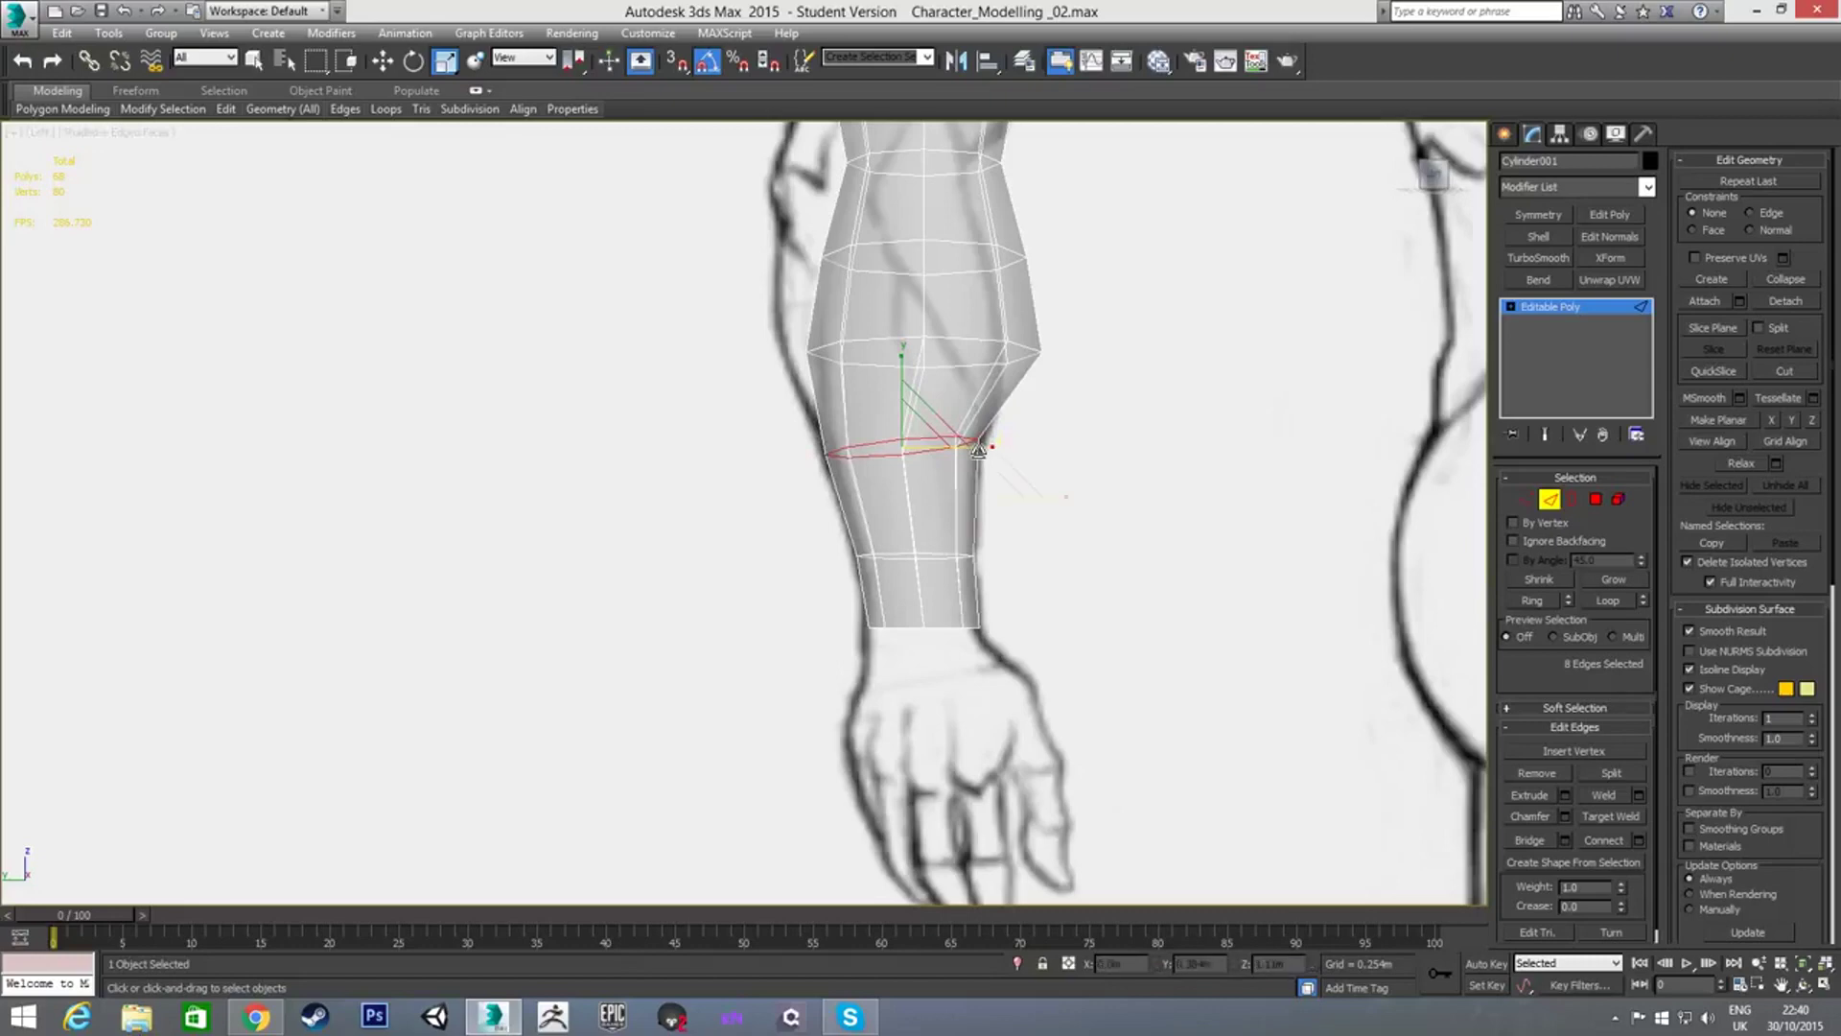
{"action": "left_click_drag", "start_coordinate": [949, 448], "coordinate": [956, 422]}
Tilt the mid-forearm edge loop 5 degrees, narrow it slightly and move it sideways to fit the drawn outline
{"action": "double_click", "coordinate": [947, 342]}
{"action": "key", "text": "e"}
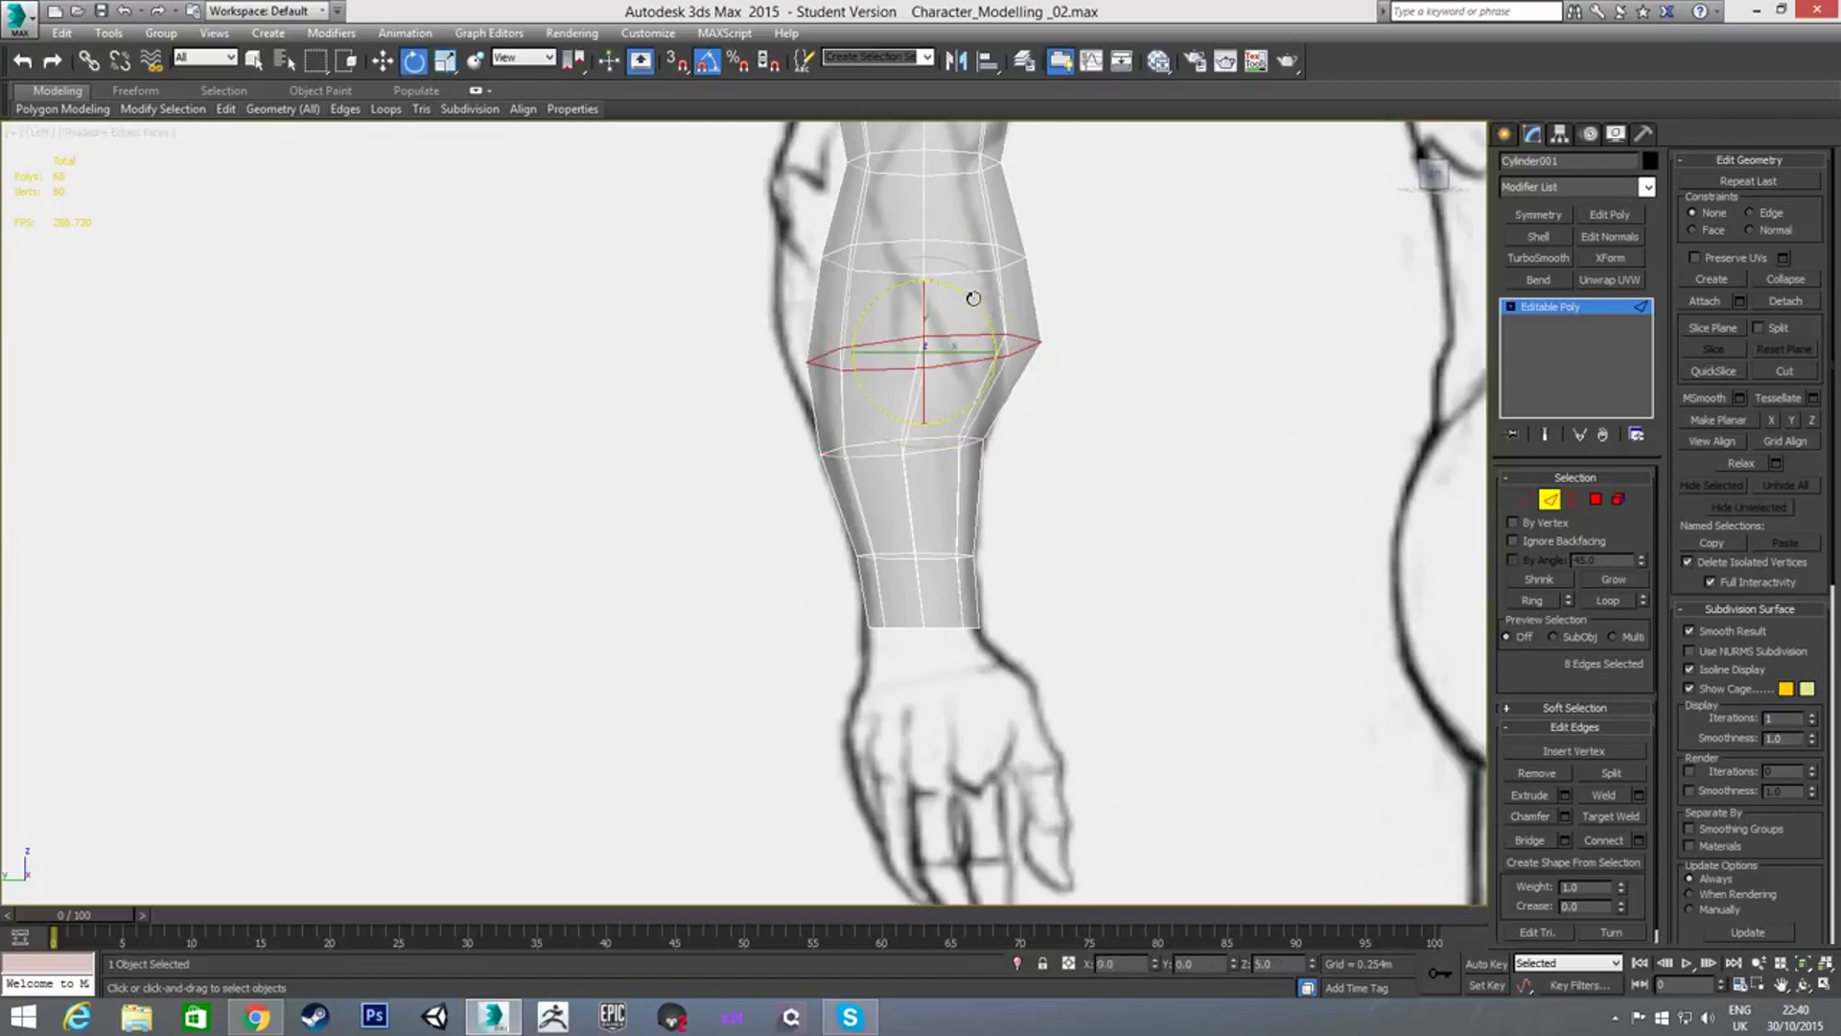
{"action": "key", "text": "r"}
{"action": "key", "text": "w"}
{"action": "left_click_drag", "start_coordinate": [995, 357], "coordinate": [966, 354]}
{"action": "key", "text": "r"}
{"action": "key", "text": "w"}
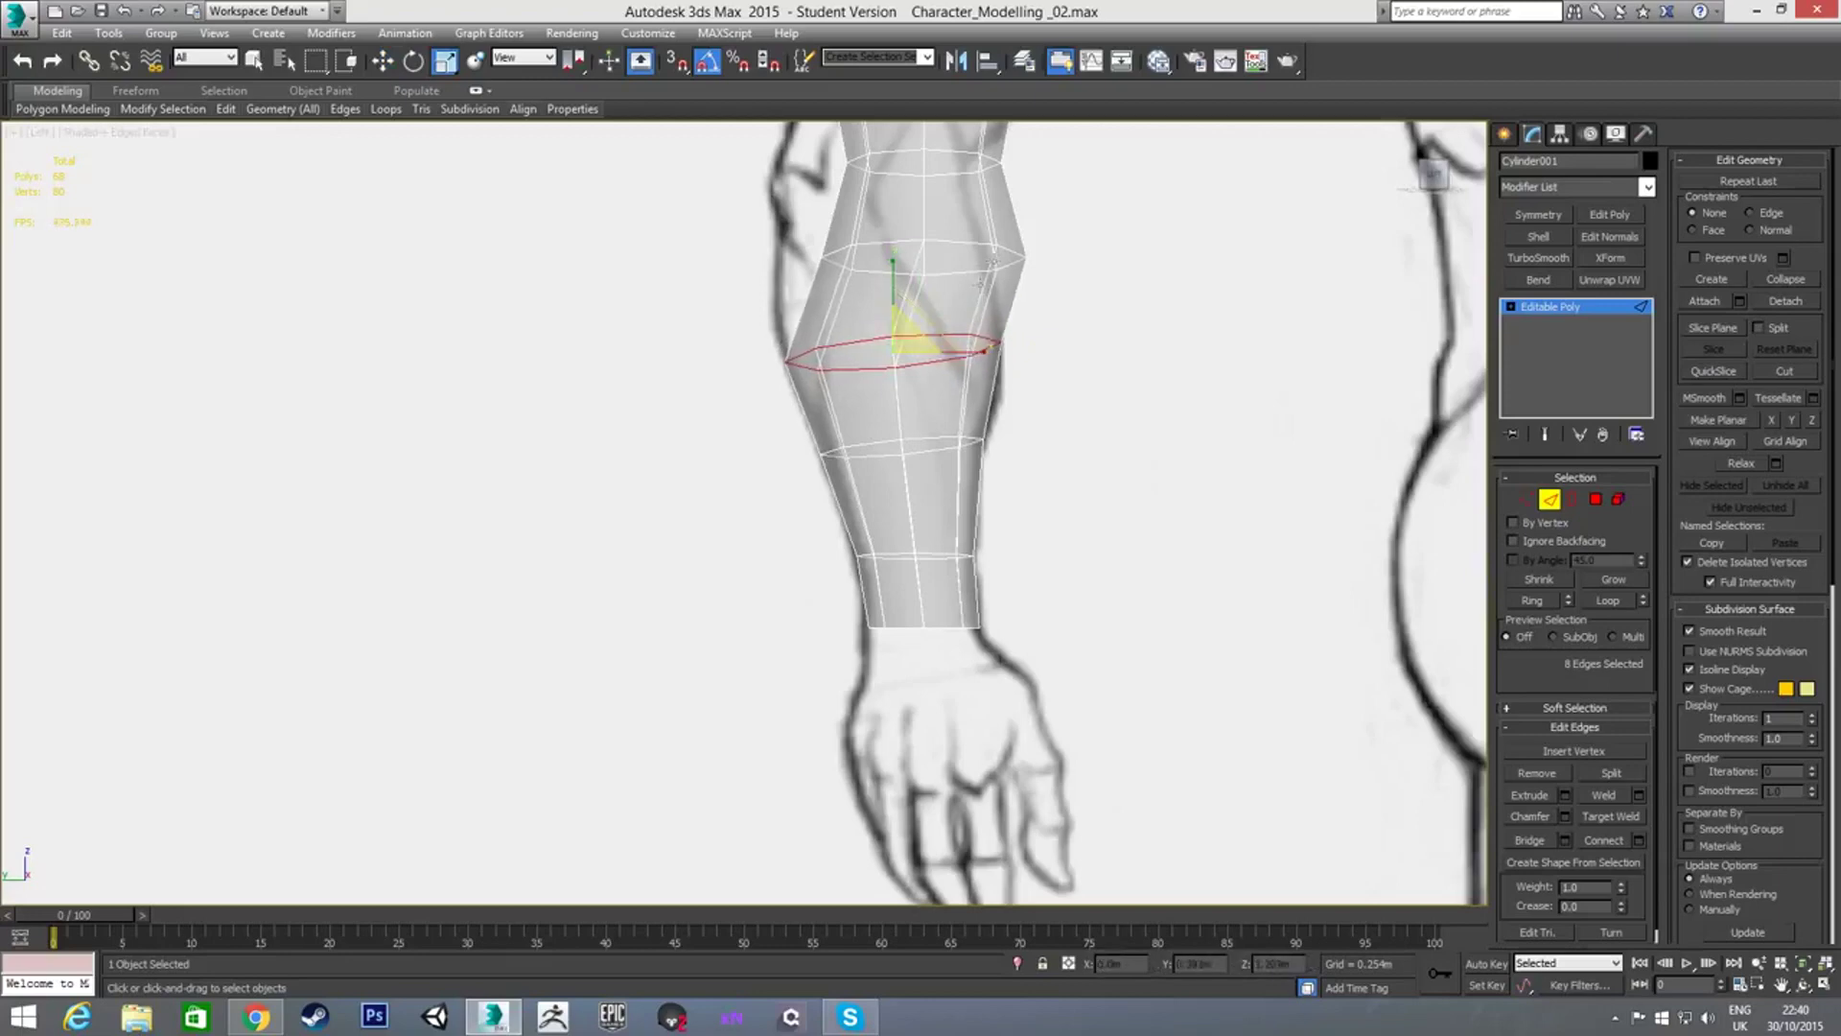
Move the upper forearm edge loop sideways and slightly down to sit within the drawn outline
{"action": "middle_click_drag", "start_coordinate": [967, 353], "coordinate": [1024, 493]}
{"action": "double_click", "coordinate": [997, 413]}
{"action": "key", "text": "w"}
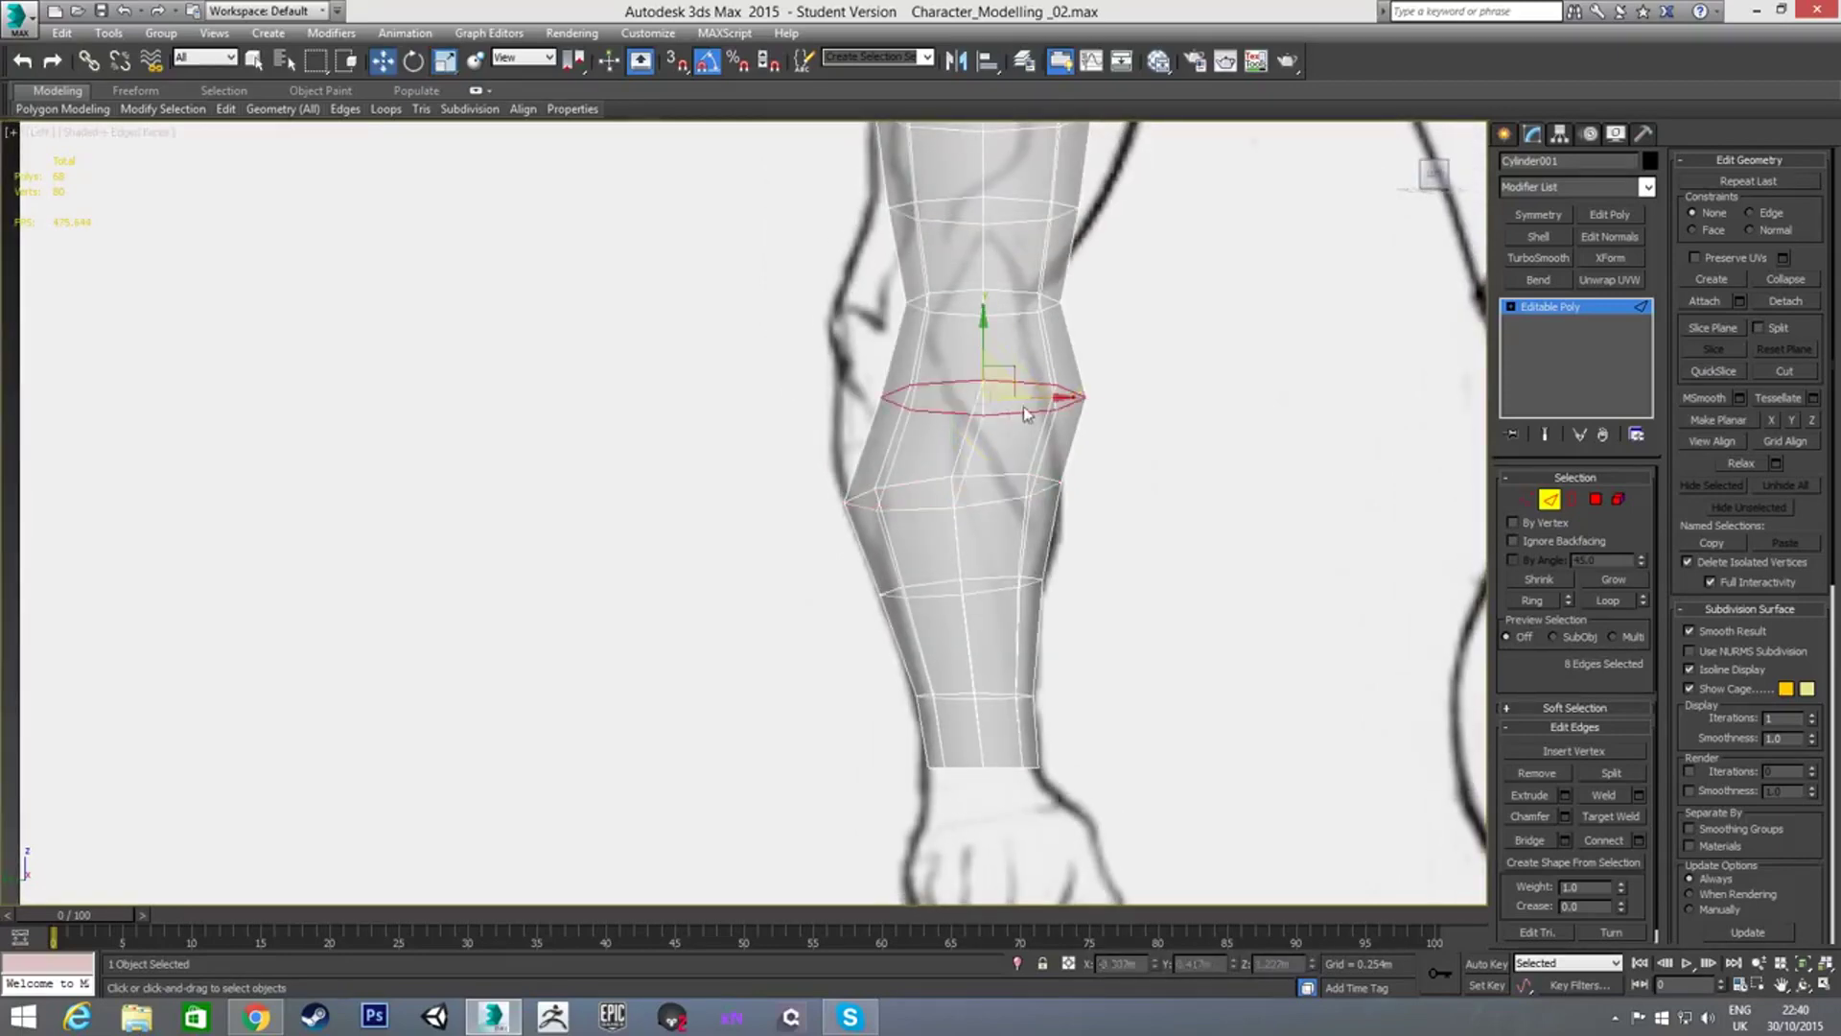
{"action": "left_click_drag", "start_coordinate": [1026, 398], "coordinate": [990, 396]}
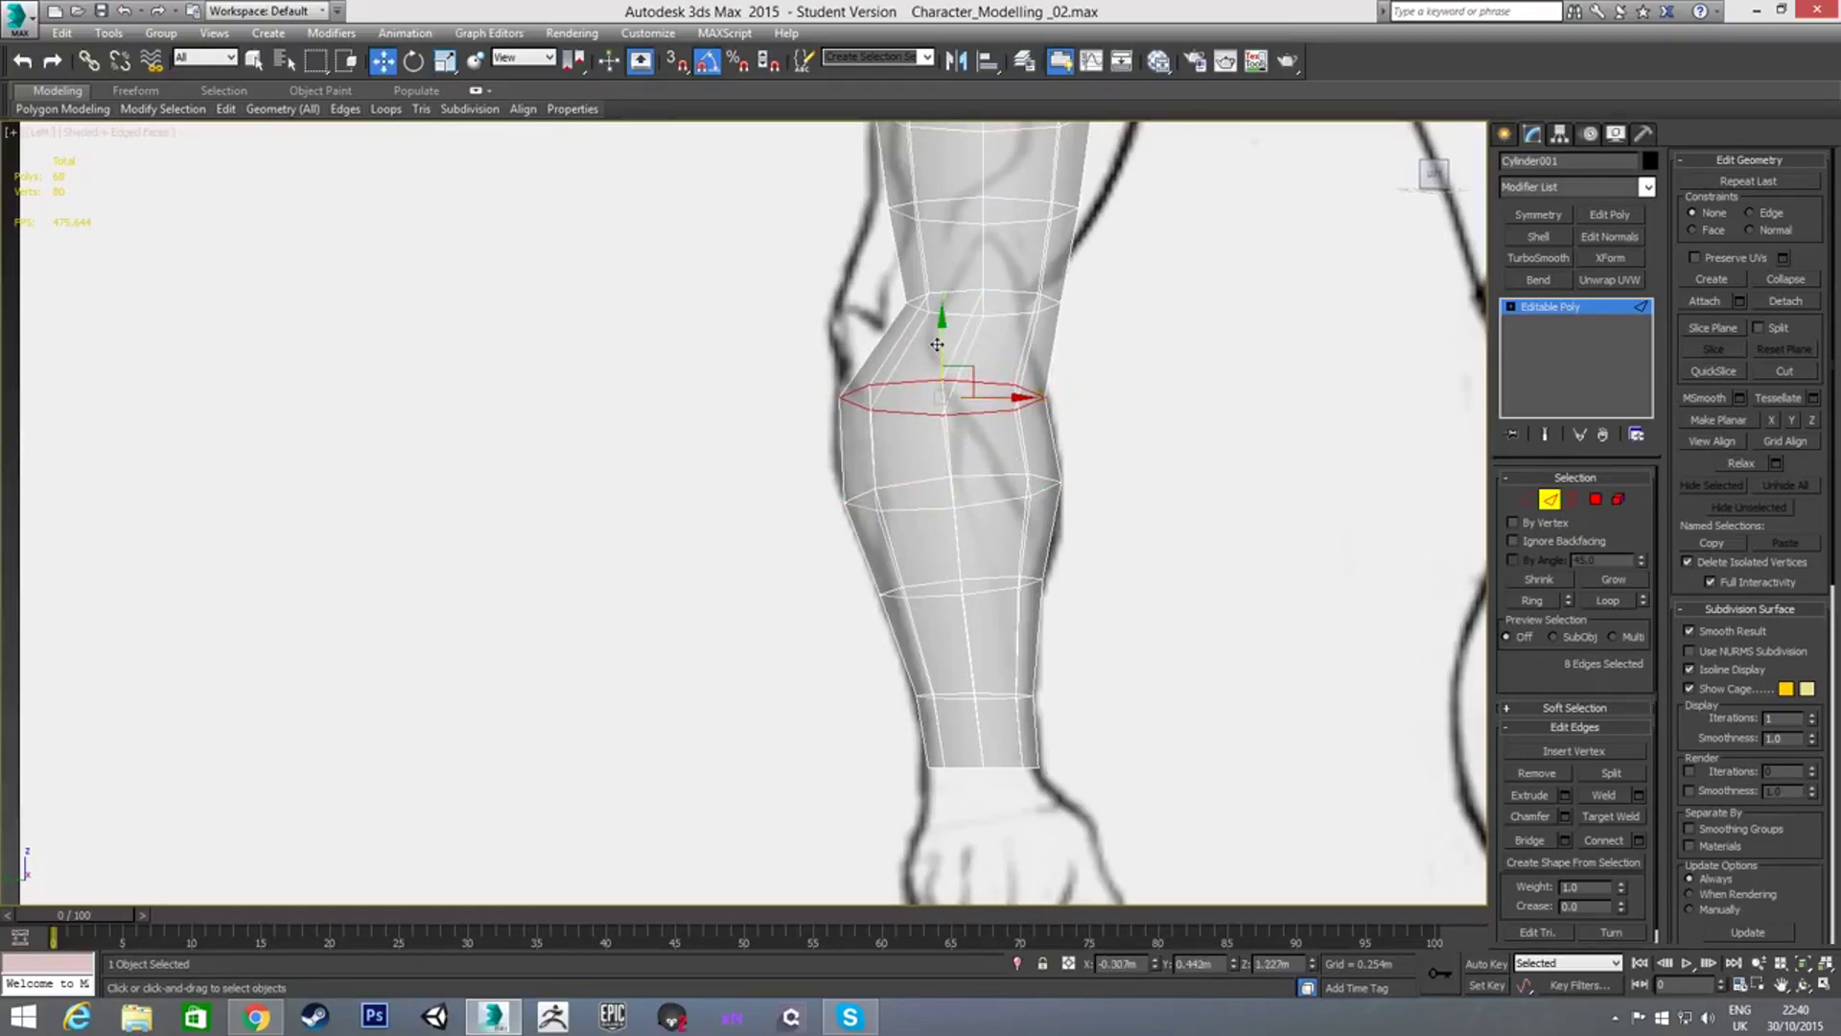
{"action": "left_click_drag", "start_coordinate": [942, 346], "coordinate": [991, 419]}
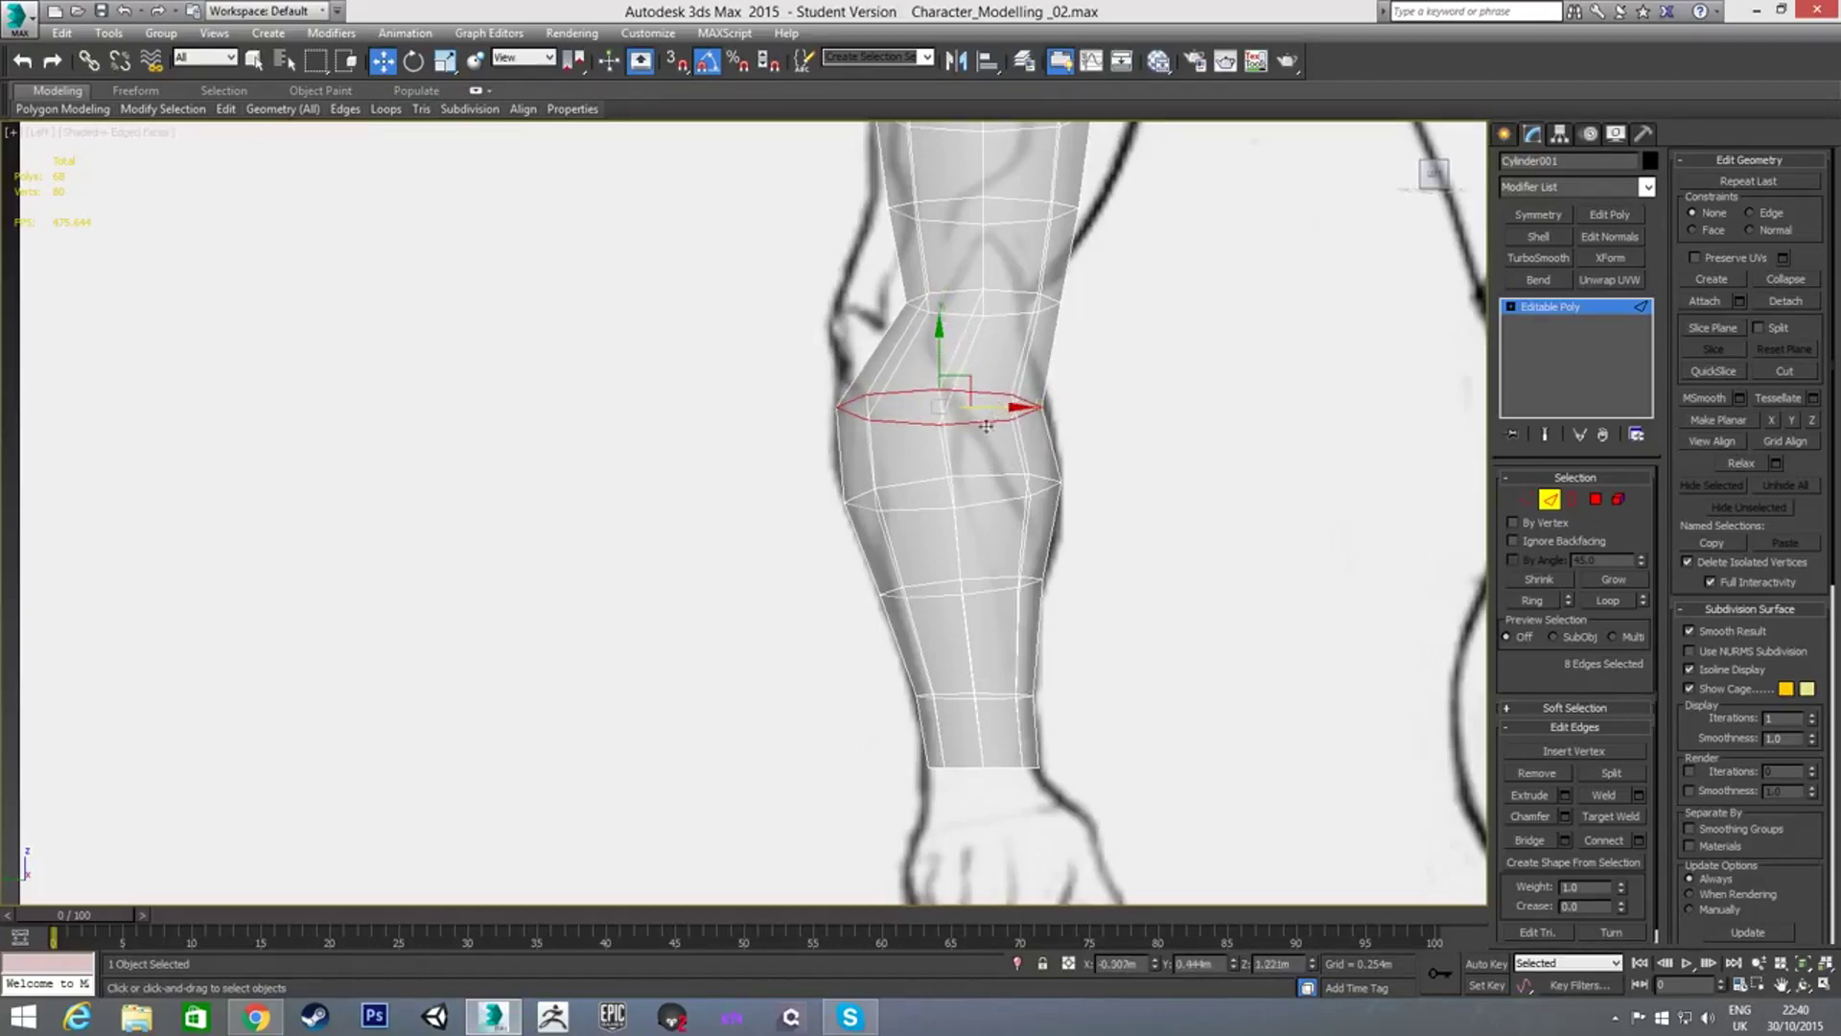
Move the elbow edge loop sideways and slightly down, tilt it and widen it to match the drawn elbow
{"action": "double_click", "coordinate": [992, 307]}
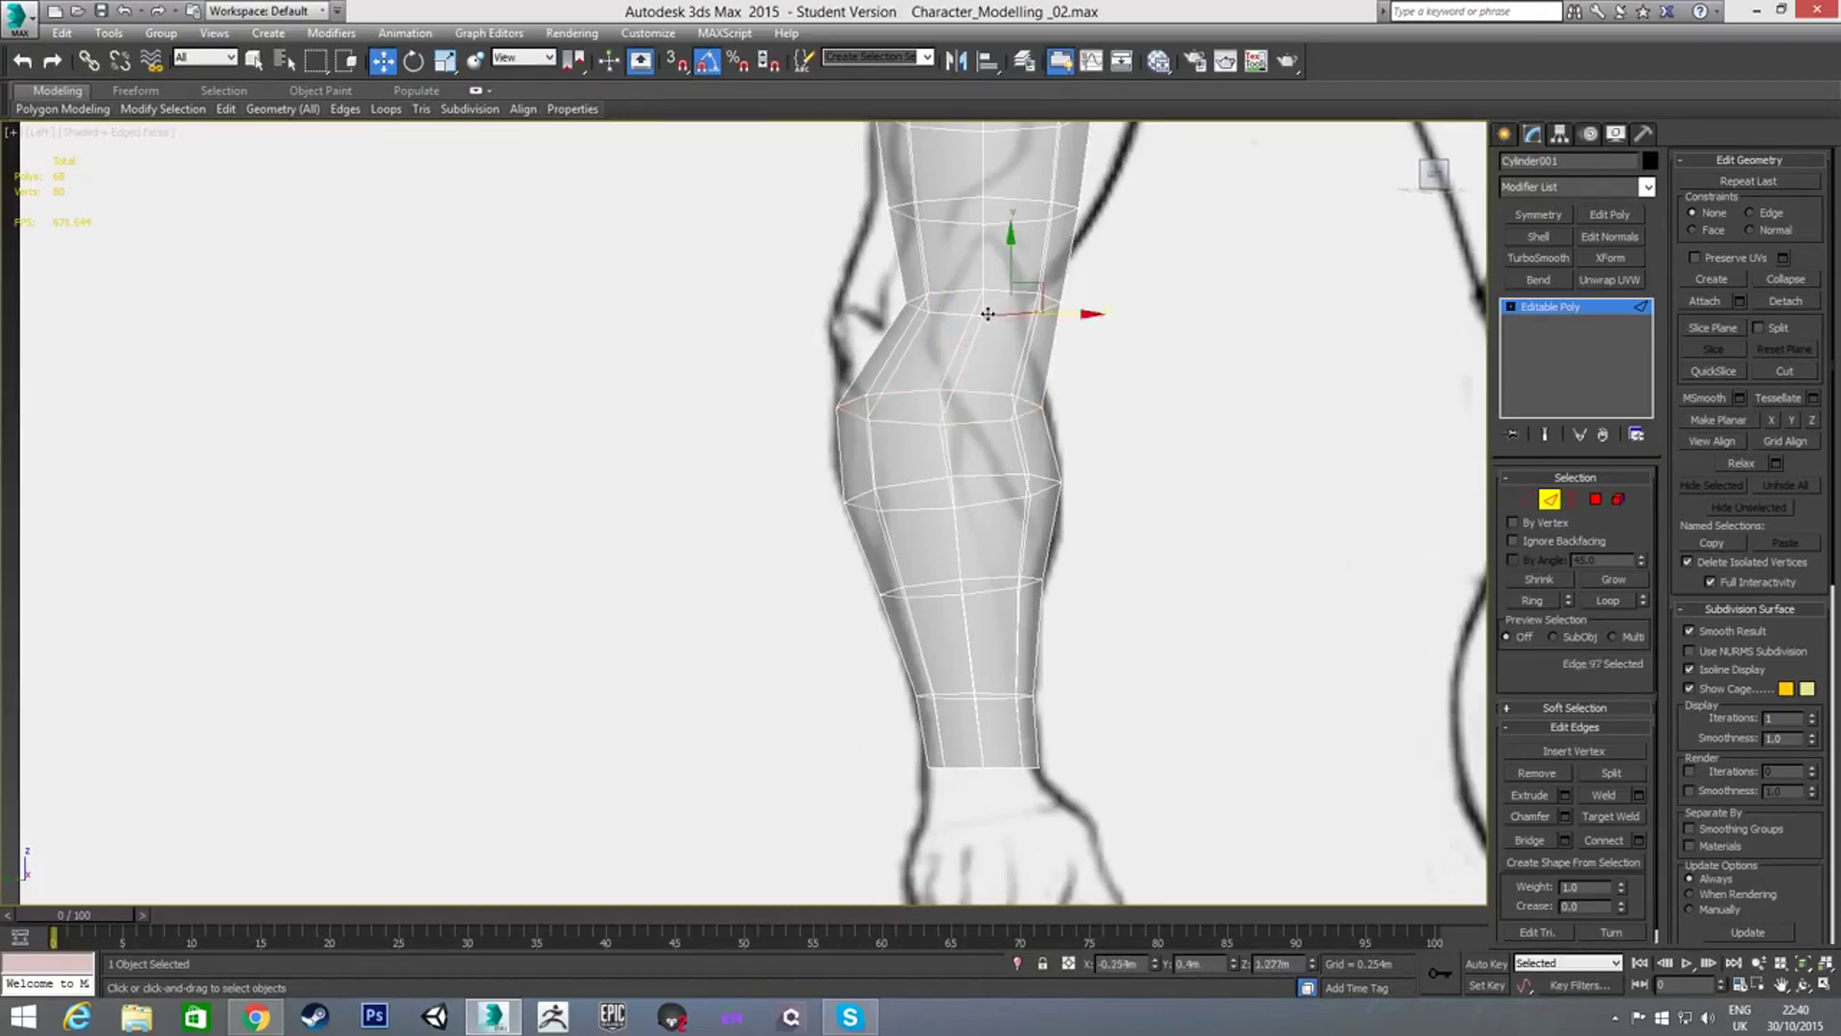
{"action": "left_click_drag", "start_coordinate": [1036, 305], "coordinate": [985, 307]}
{"action": "key", "text": "e"}
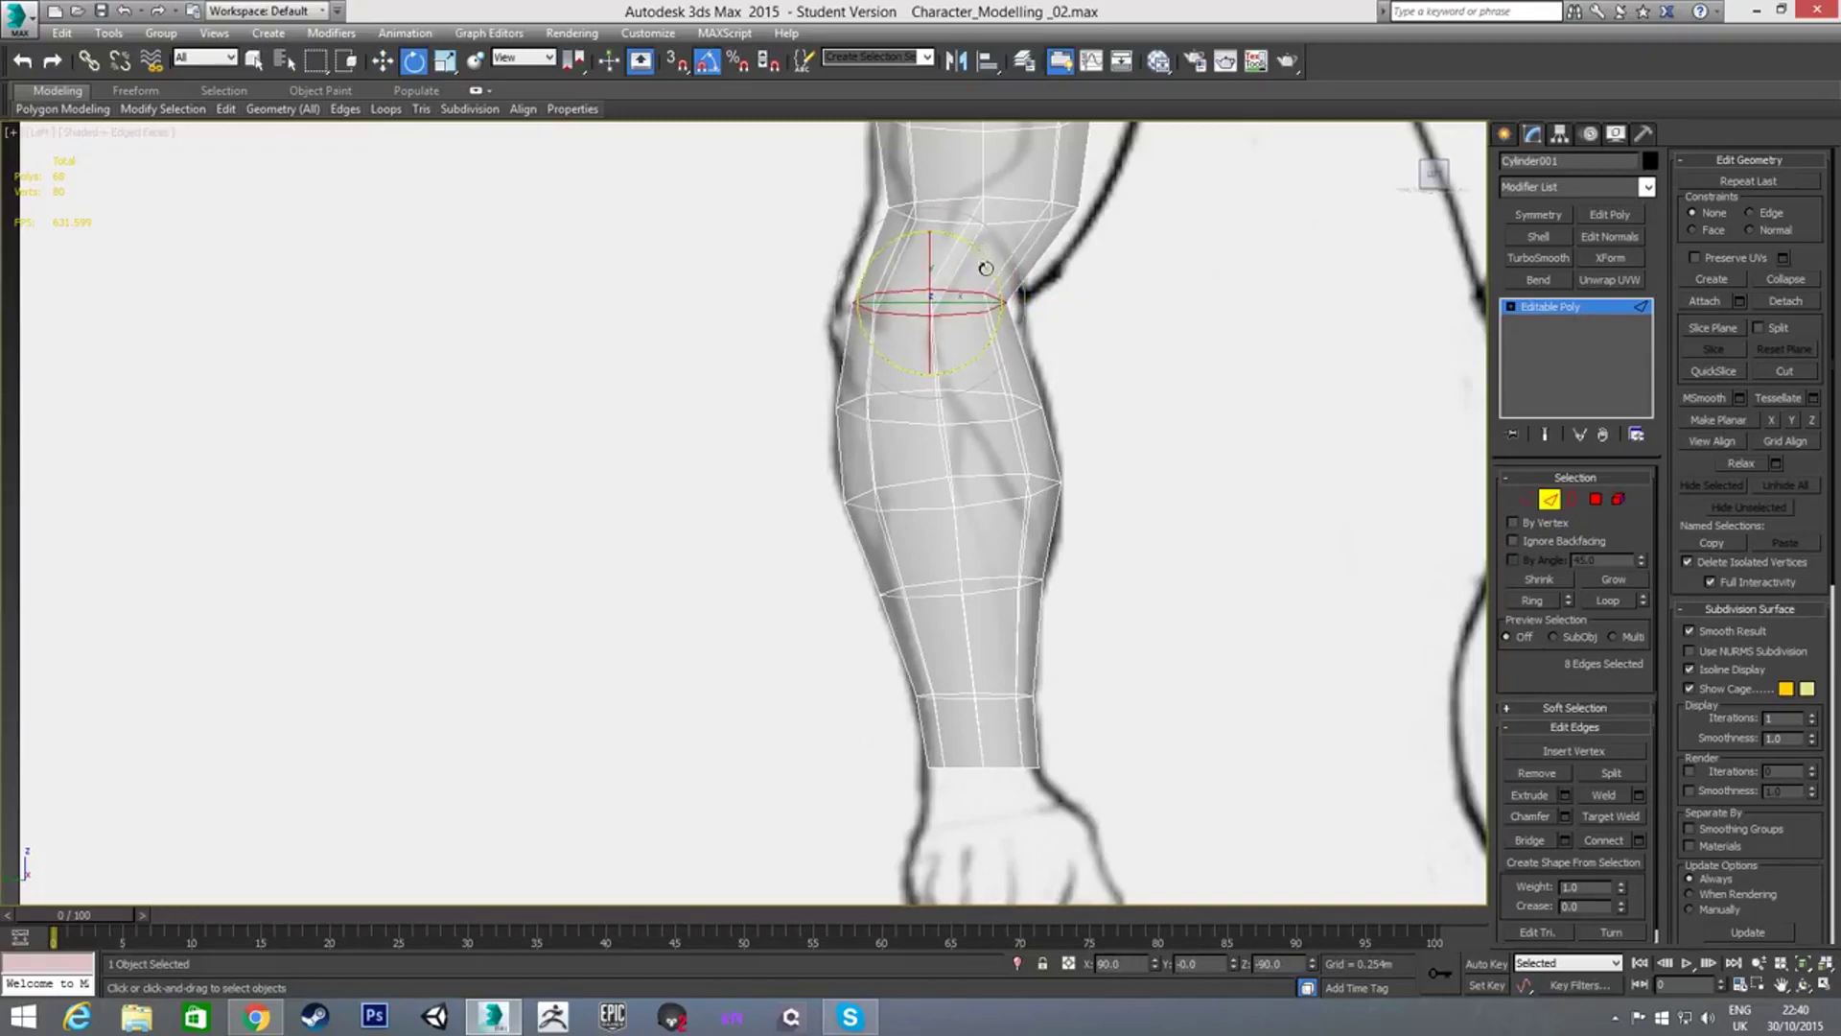
{"action": "left_click_drag", "start_coordinate": [986, 258], "coordinate": [1024, 320]}
{"action": "key", "text": "w"}
{"action": "key", "text": "r"}
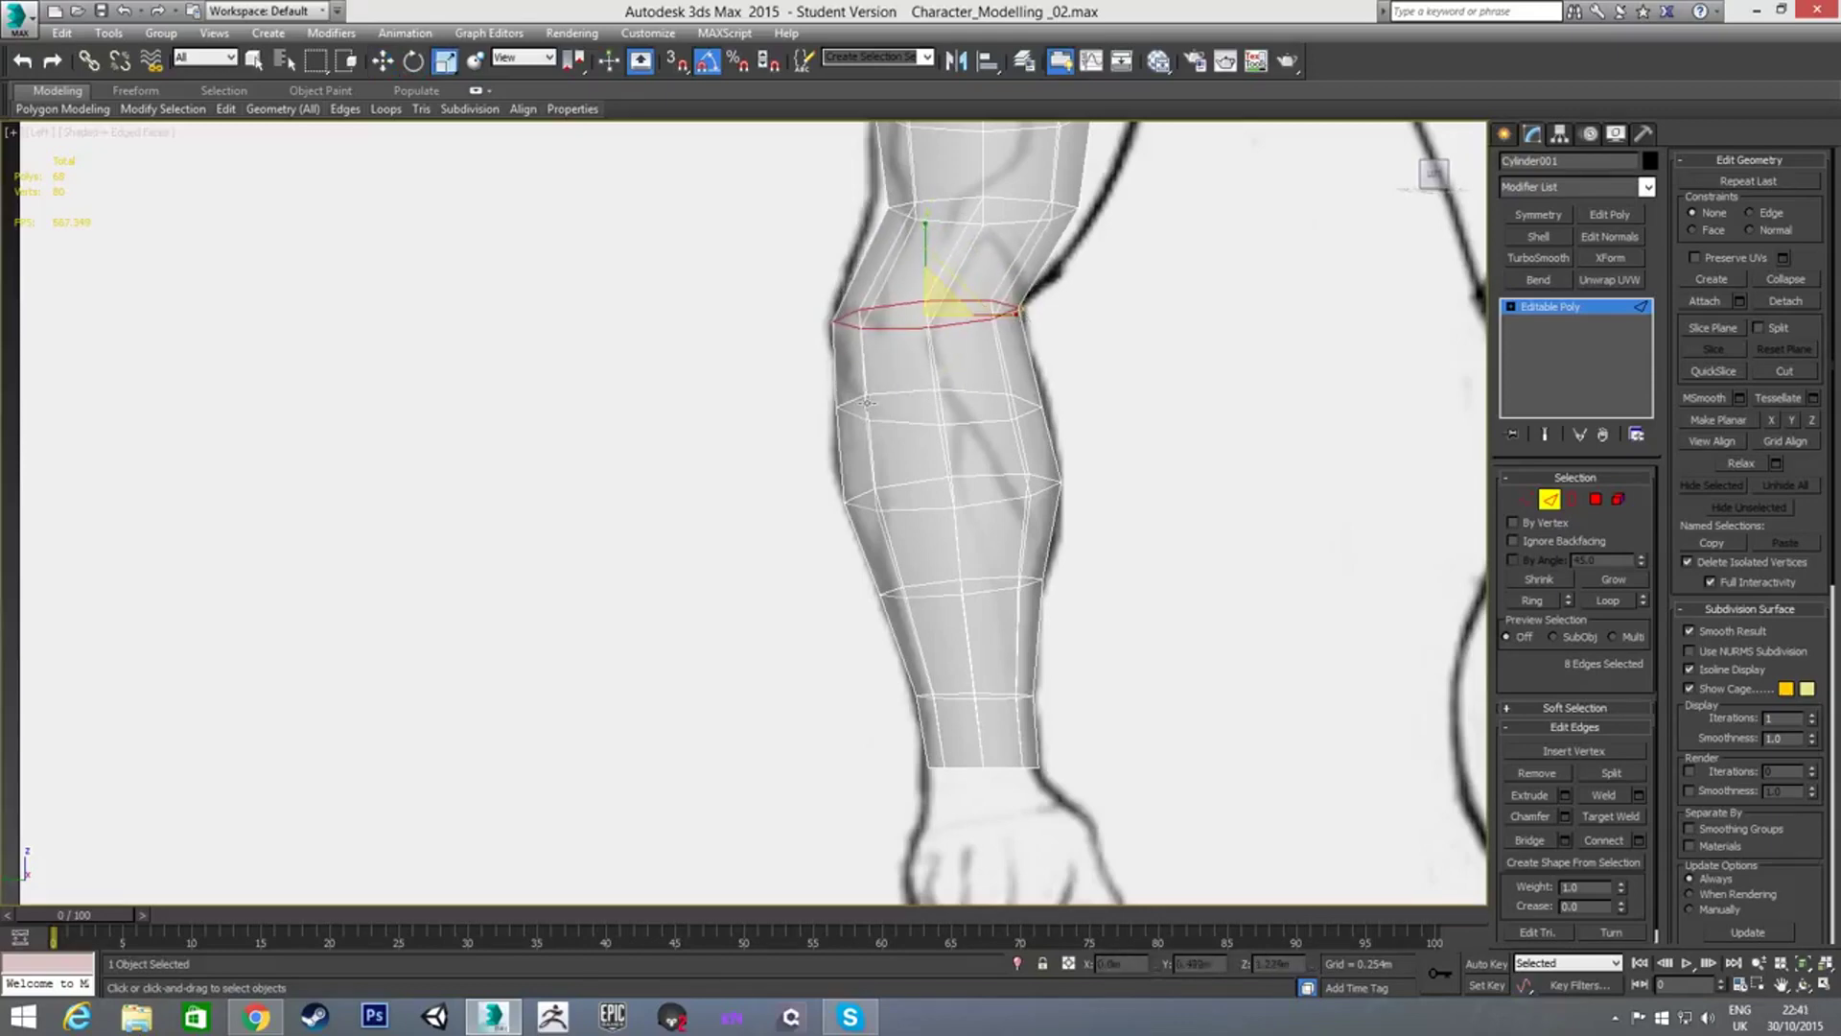
Widen the loop just below the elbow slightly and tilt it to follow the forearm, then deselect it
{"action": "double_click", "coordinate": [898, 395]}
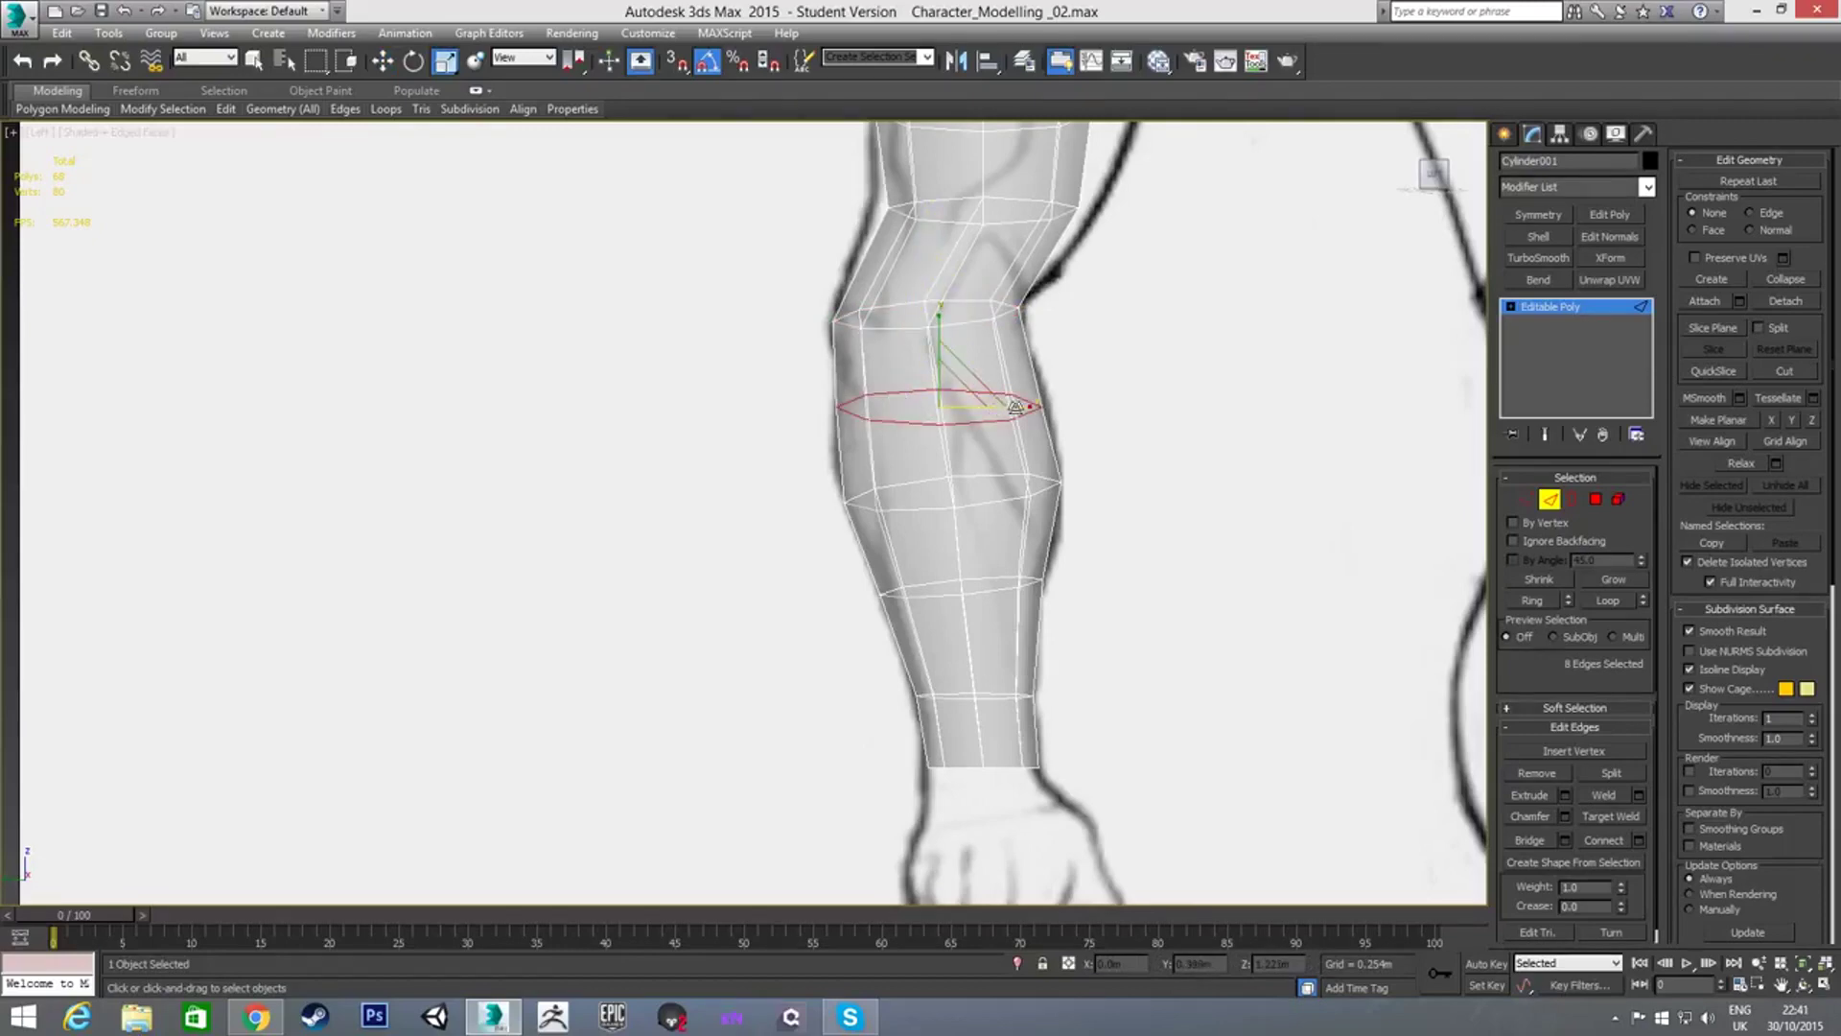
{"action": "left_click_drag", "start_coordinate": [1019, 405], "coordinate": [1022, 406]}
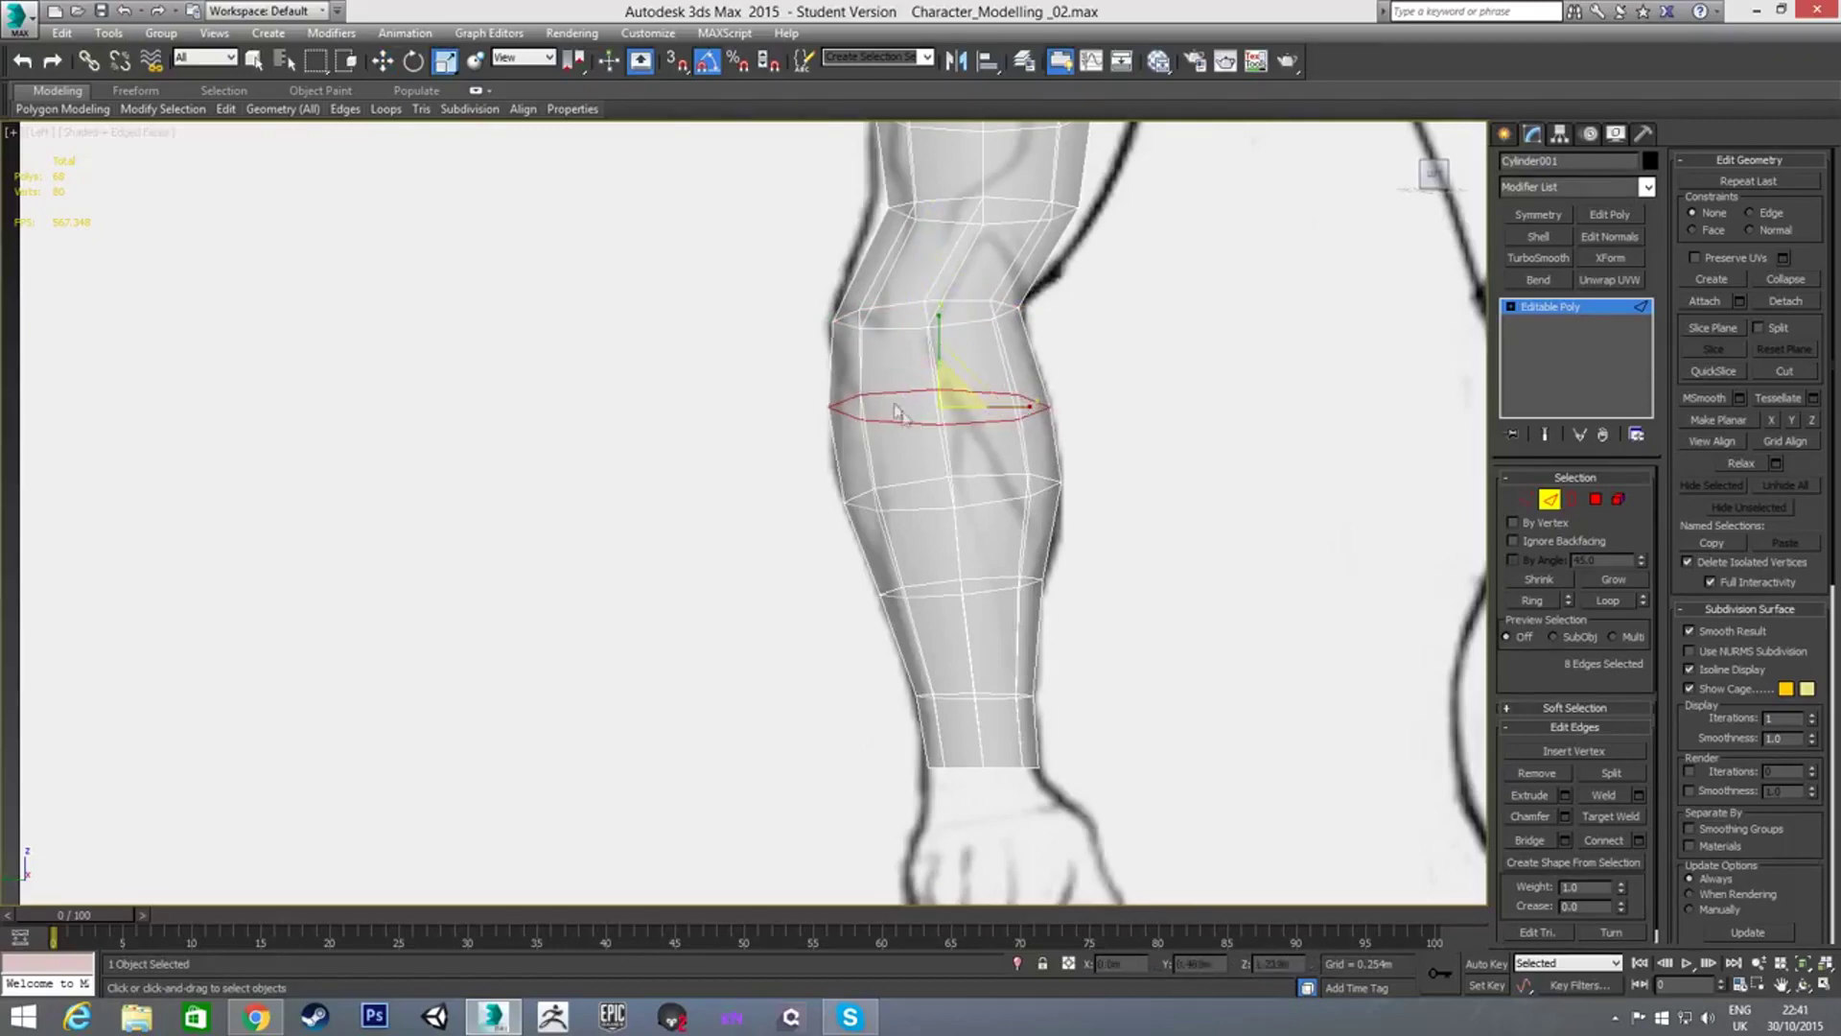
{"action": "middle_click_drag", "start_coordinate": [867, 381], "coordinate": [868, 431]}
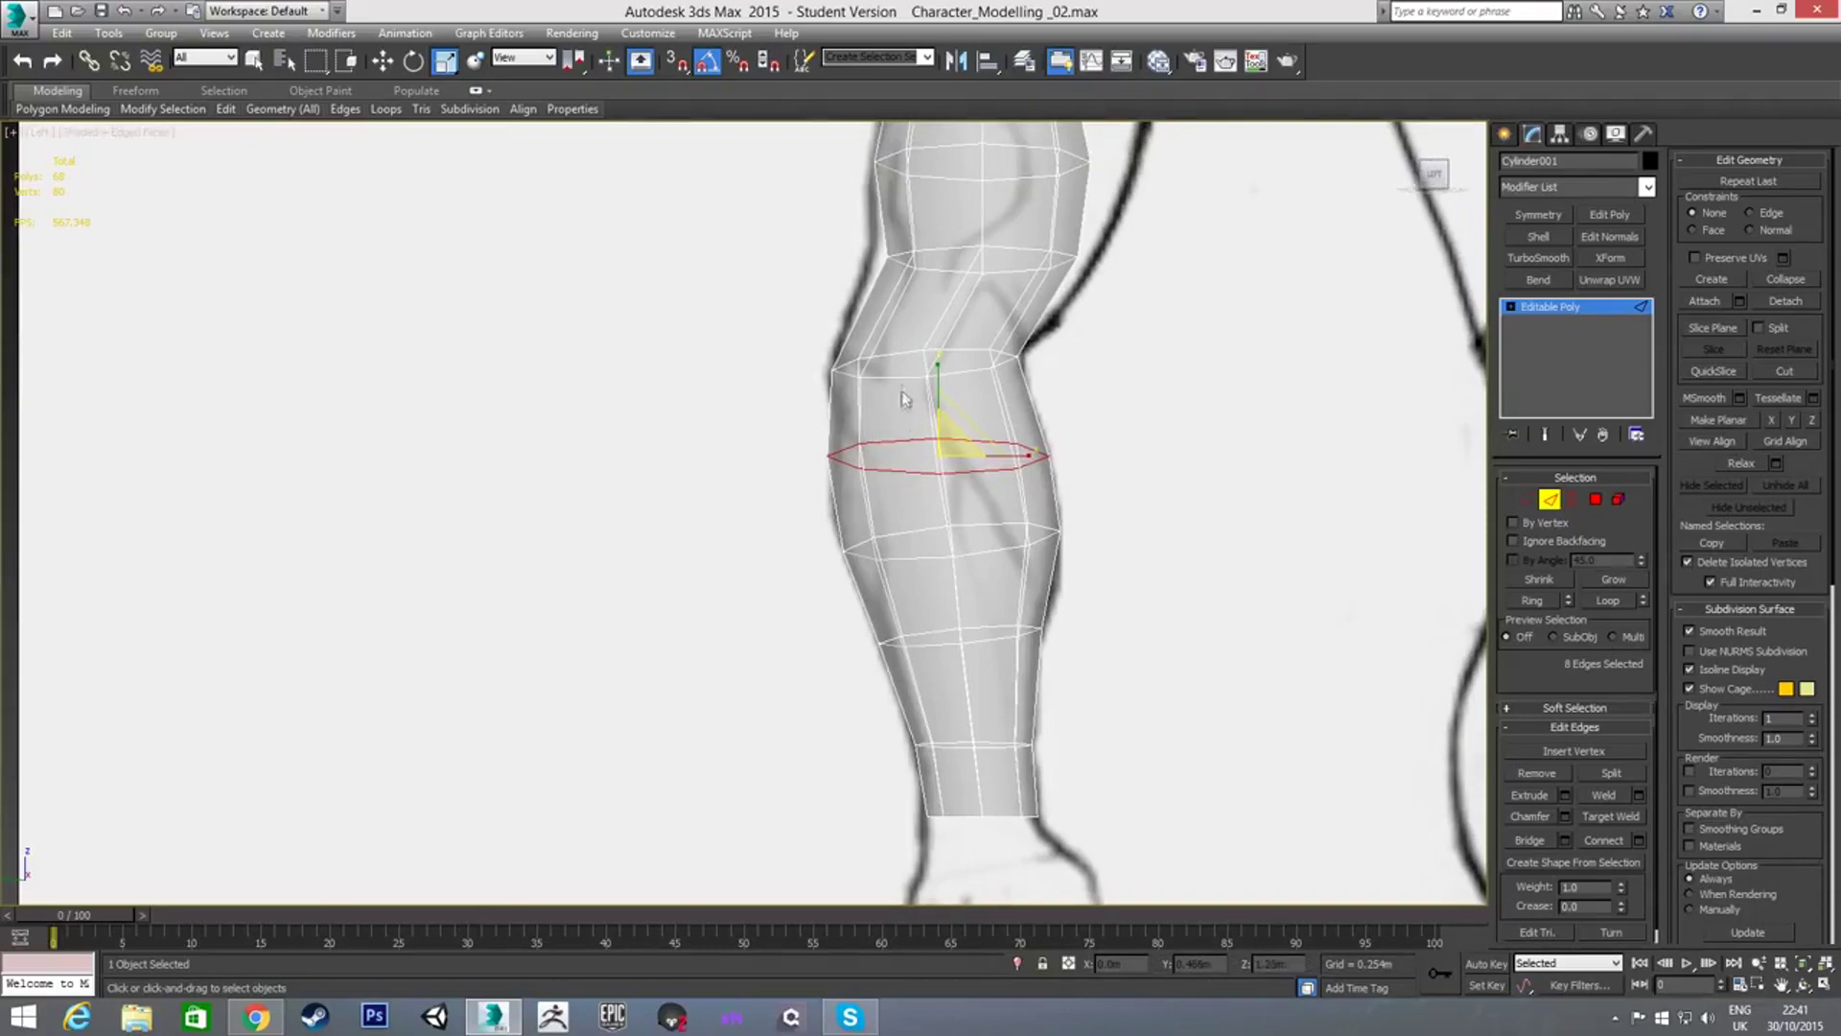
{"action": "key", "text": "e"}
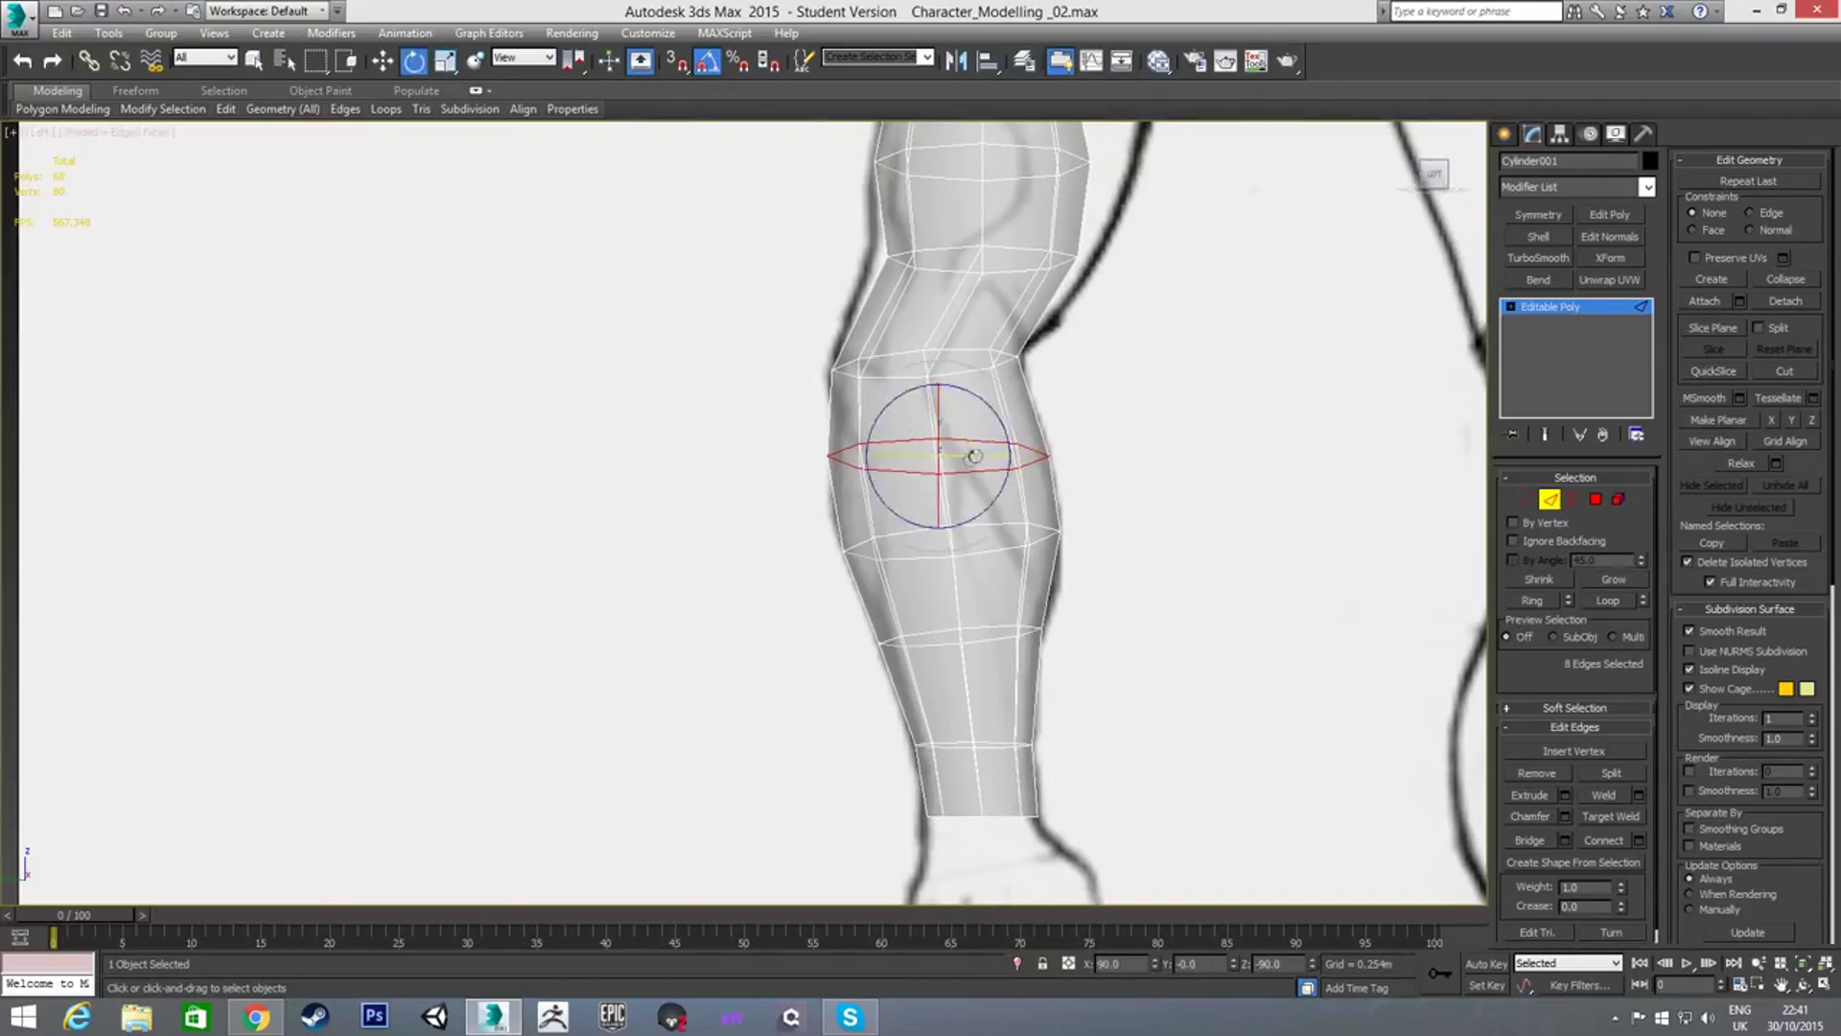
{"action": "left_click_drag", "start_coordinate": [997, 415], "coordinate": [995, 411]}
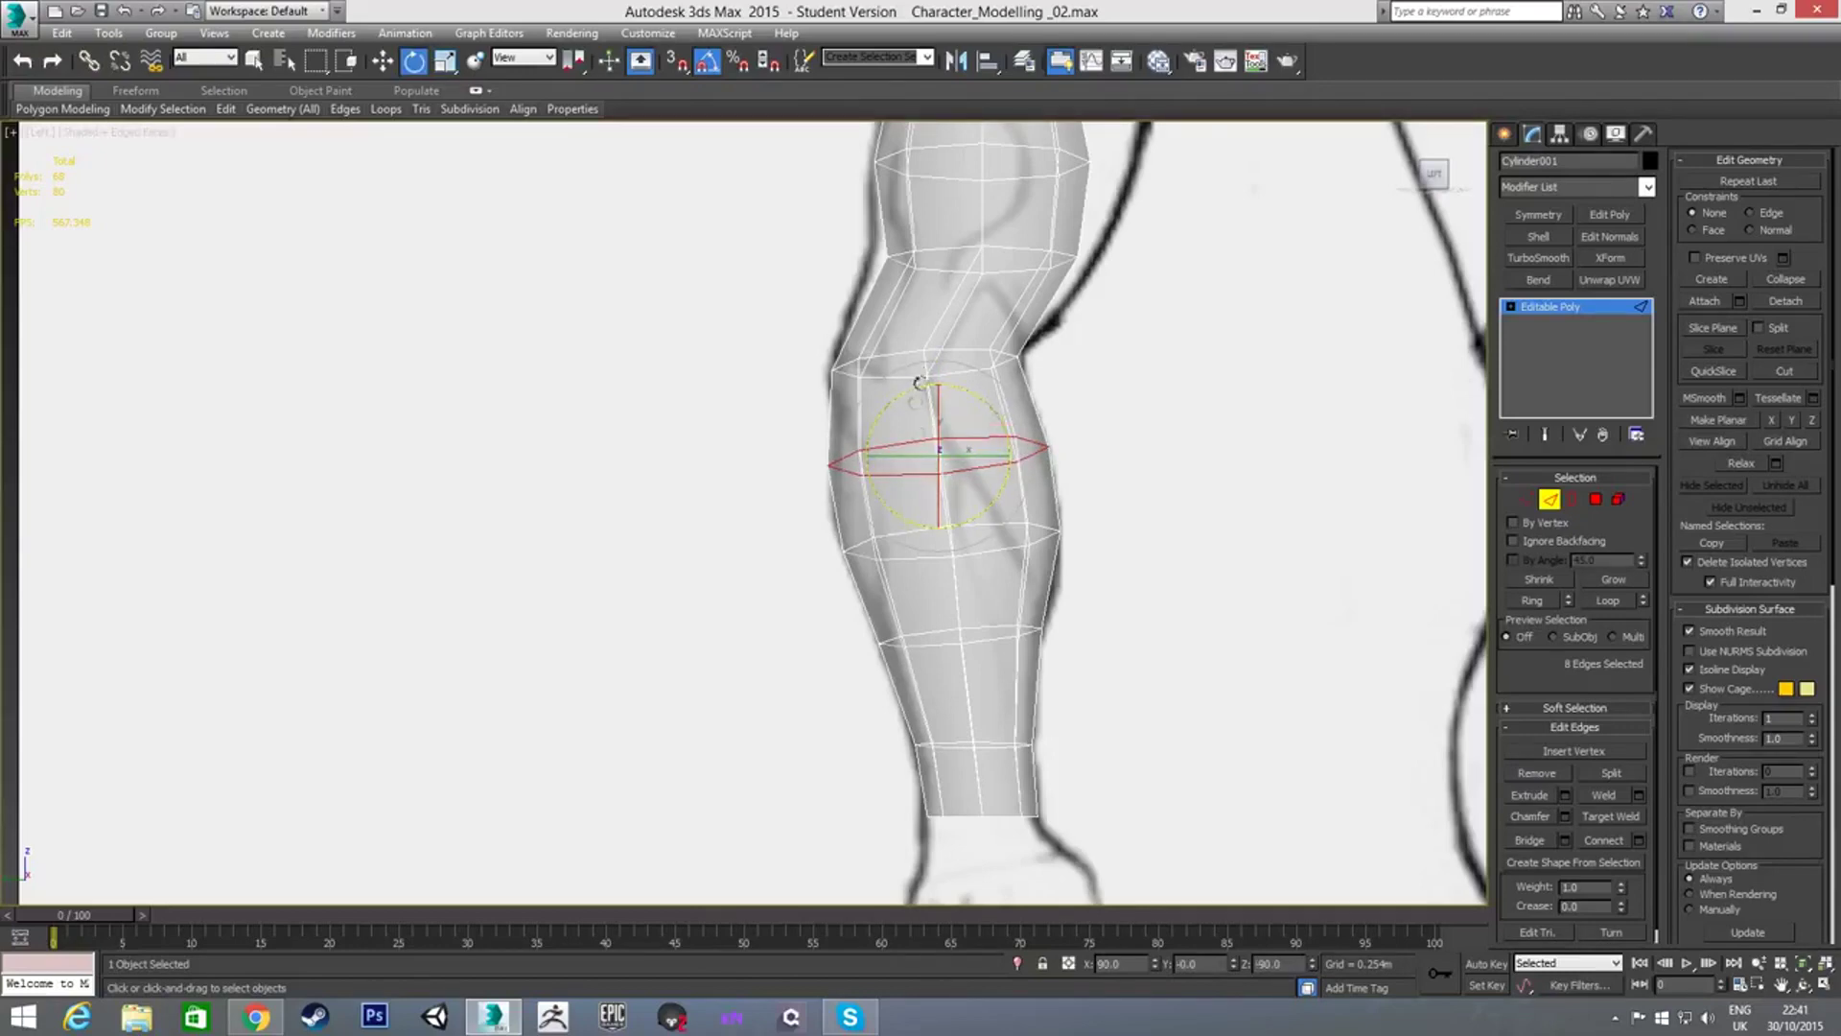
{"action": "left_click", "coordinate": [699, 612]}
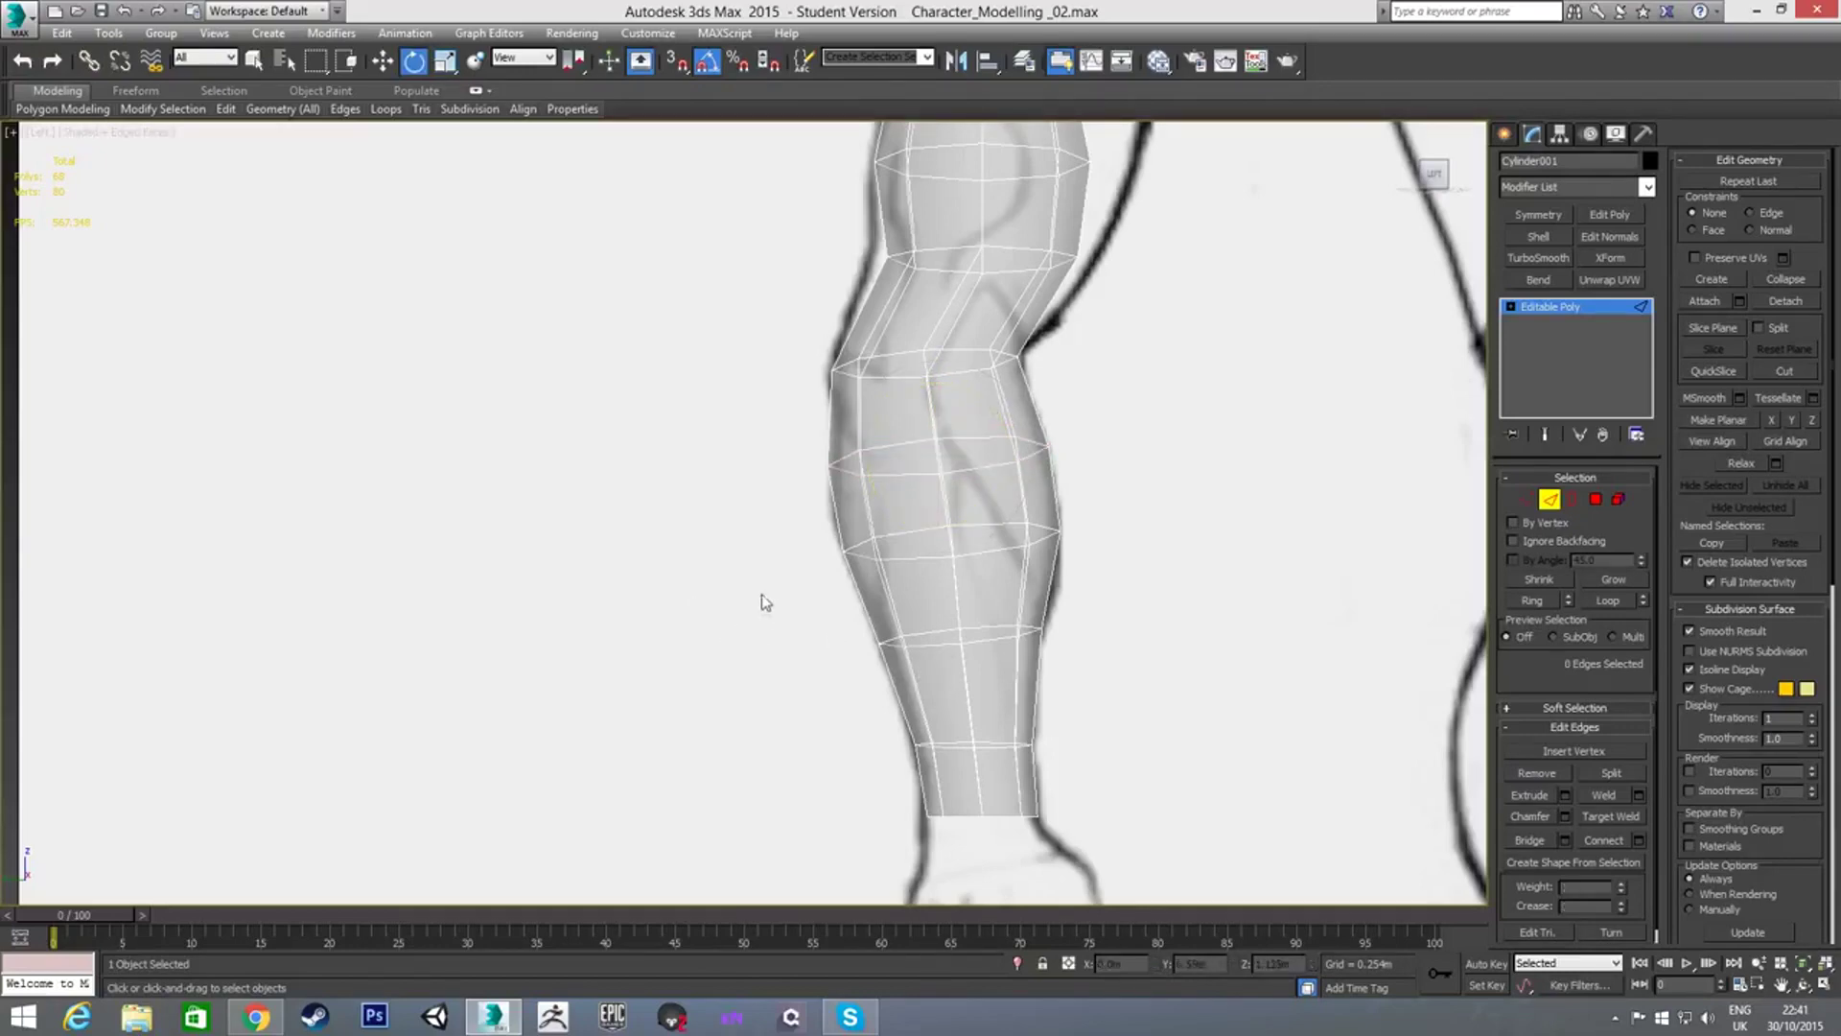
Tilt the edge loop just above the elbow and scale it up to reach both sides of the drawn outline
{"action": "middle_click_drag", "start_coordinate": [856, 469], "coordinate": [940, 384]}
{"action": "double_click", "coordinate": [941, 380]}
{"action": "left_click_drag", "start_coordinate": [955, 330], "coordinate": [958, 331]}
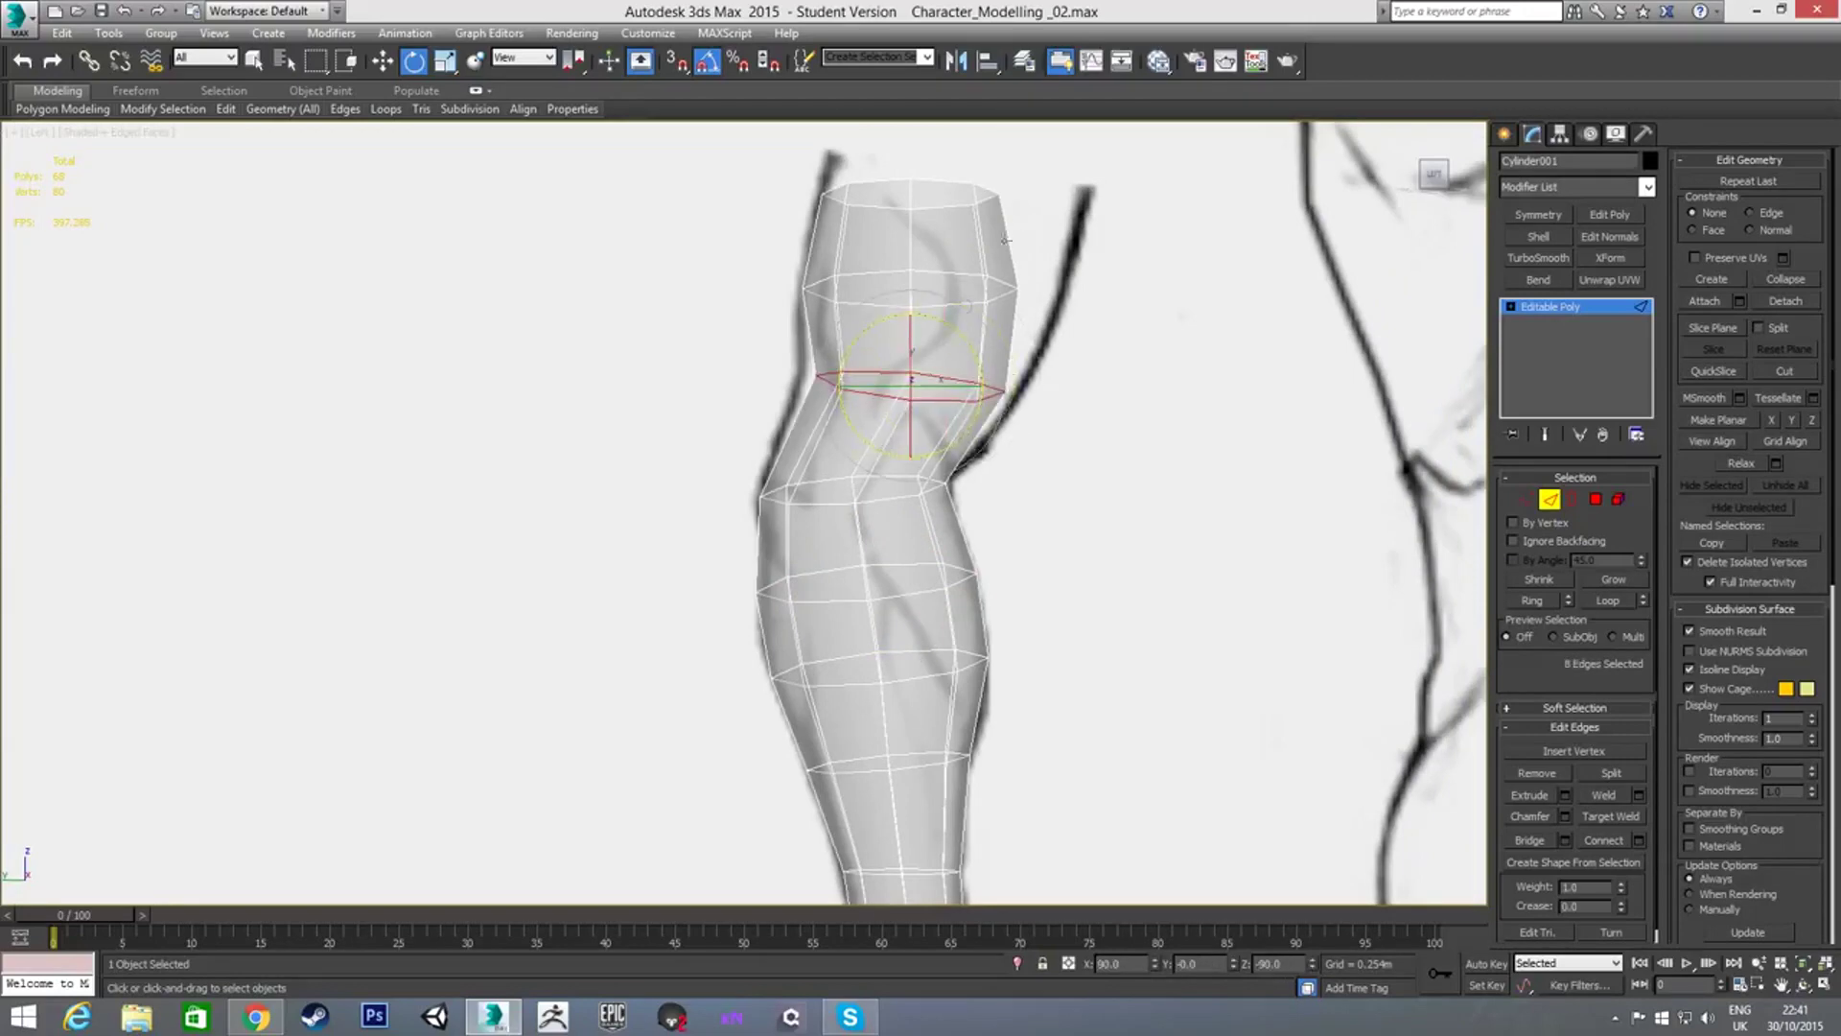
{"action": "mouse_move", "coordinate": [953, 328]}
{"action": "left_mouse_down"}
{"action": "mouse_move", "coordinate": [968, 387]}
{"action": "mouse_move", "coordinate": [913, 296]}
{"action": "mouse_move", "coordinate": [936, 301]}
{"action": "mouse_move", "coordinate": [959, 362]}
{"action": "left_mouse_up"}
{"action": "key", "text": "r"}
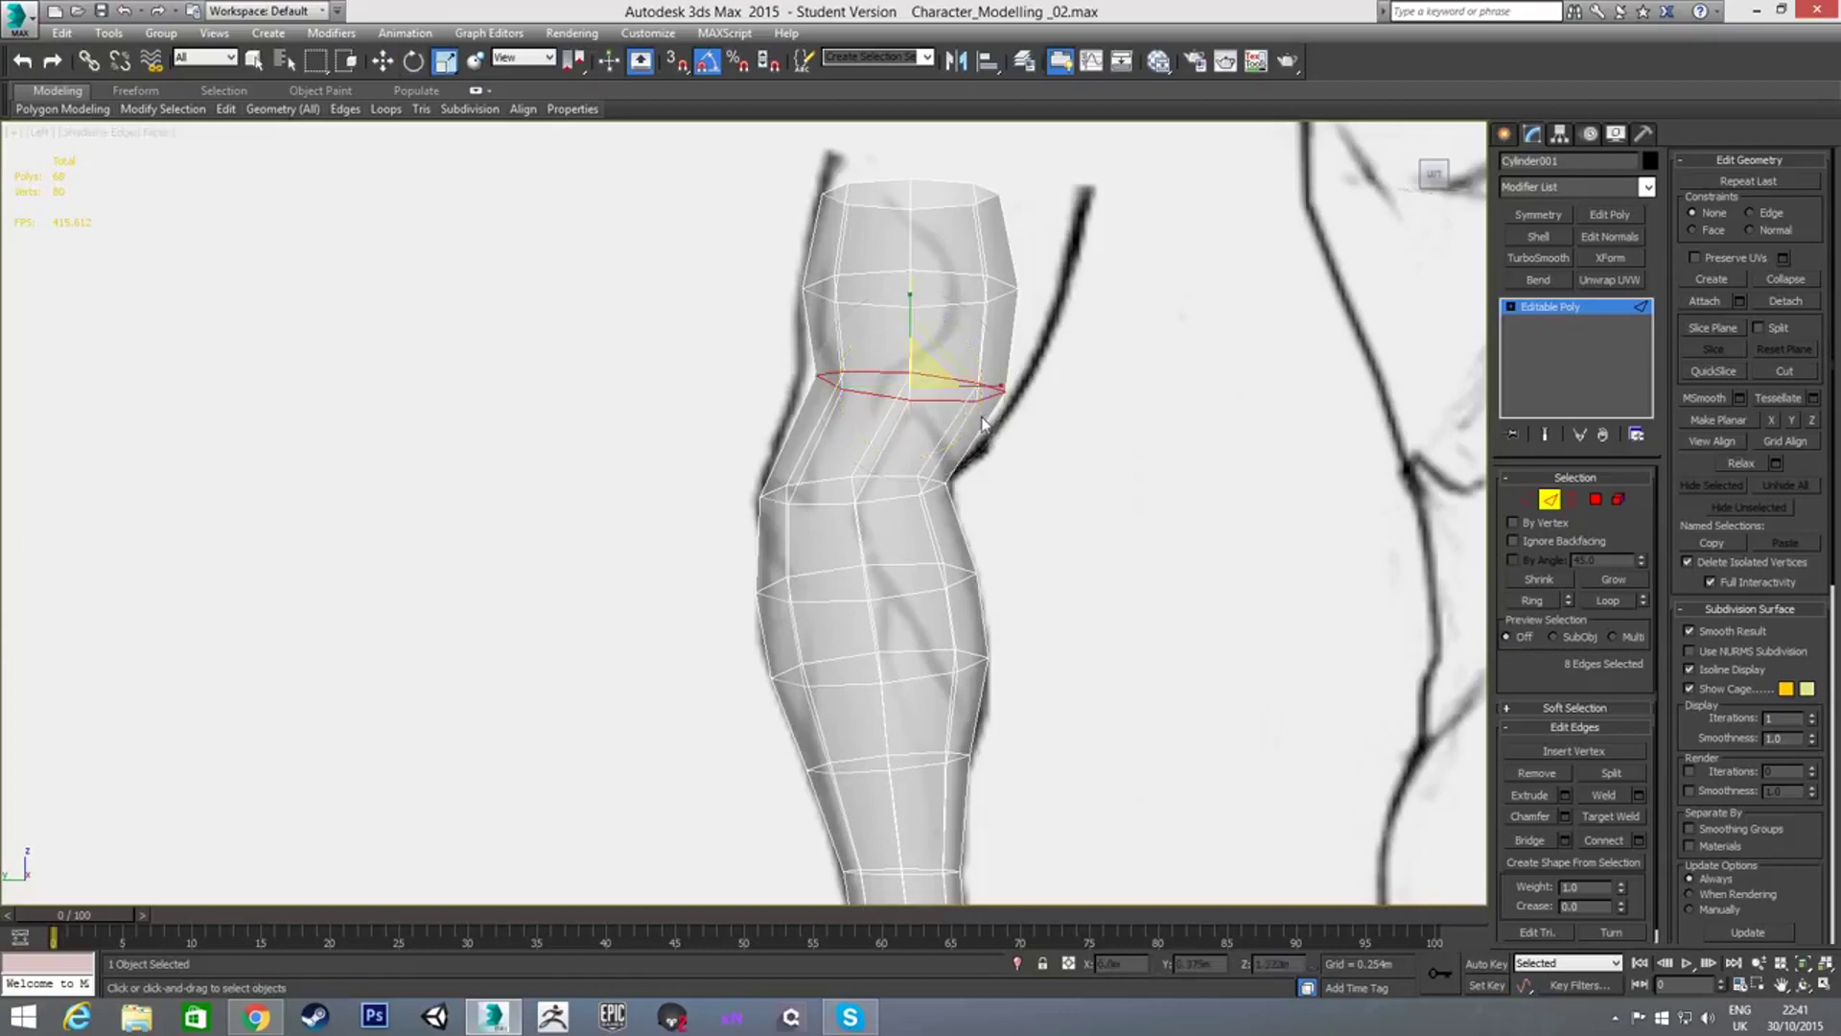
{"action": "left_click_drag", "start_coordinate": [985, 393], "coordinate": [1035, 297]}
Shift and widen the upper-arm loop to fit the drawn outline, and move the arm's open upper end sideways over it
{"action": "key", "text": "w"}
{"action": "key", "text": "r"}
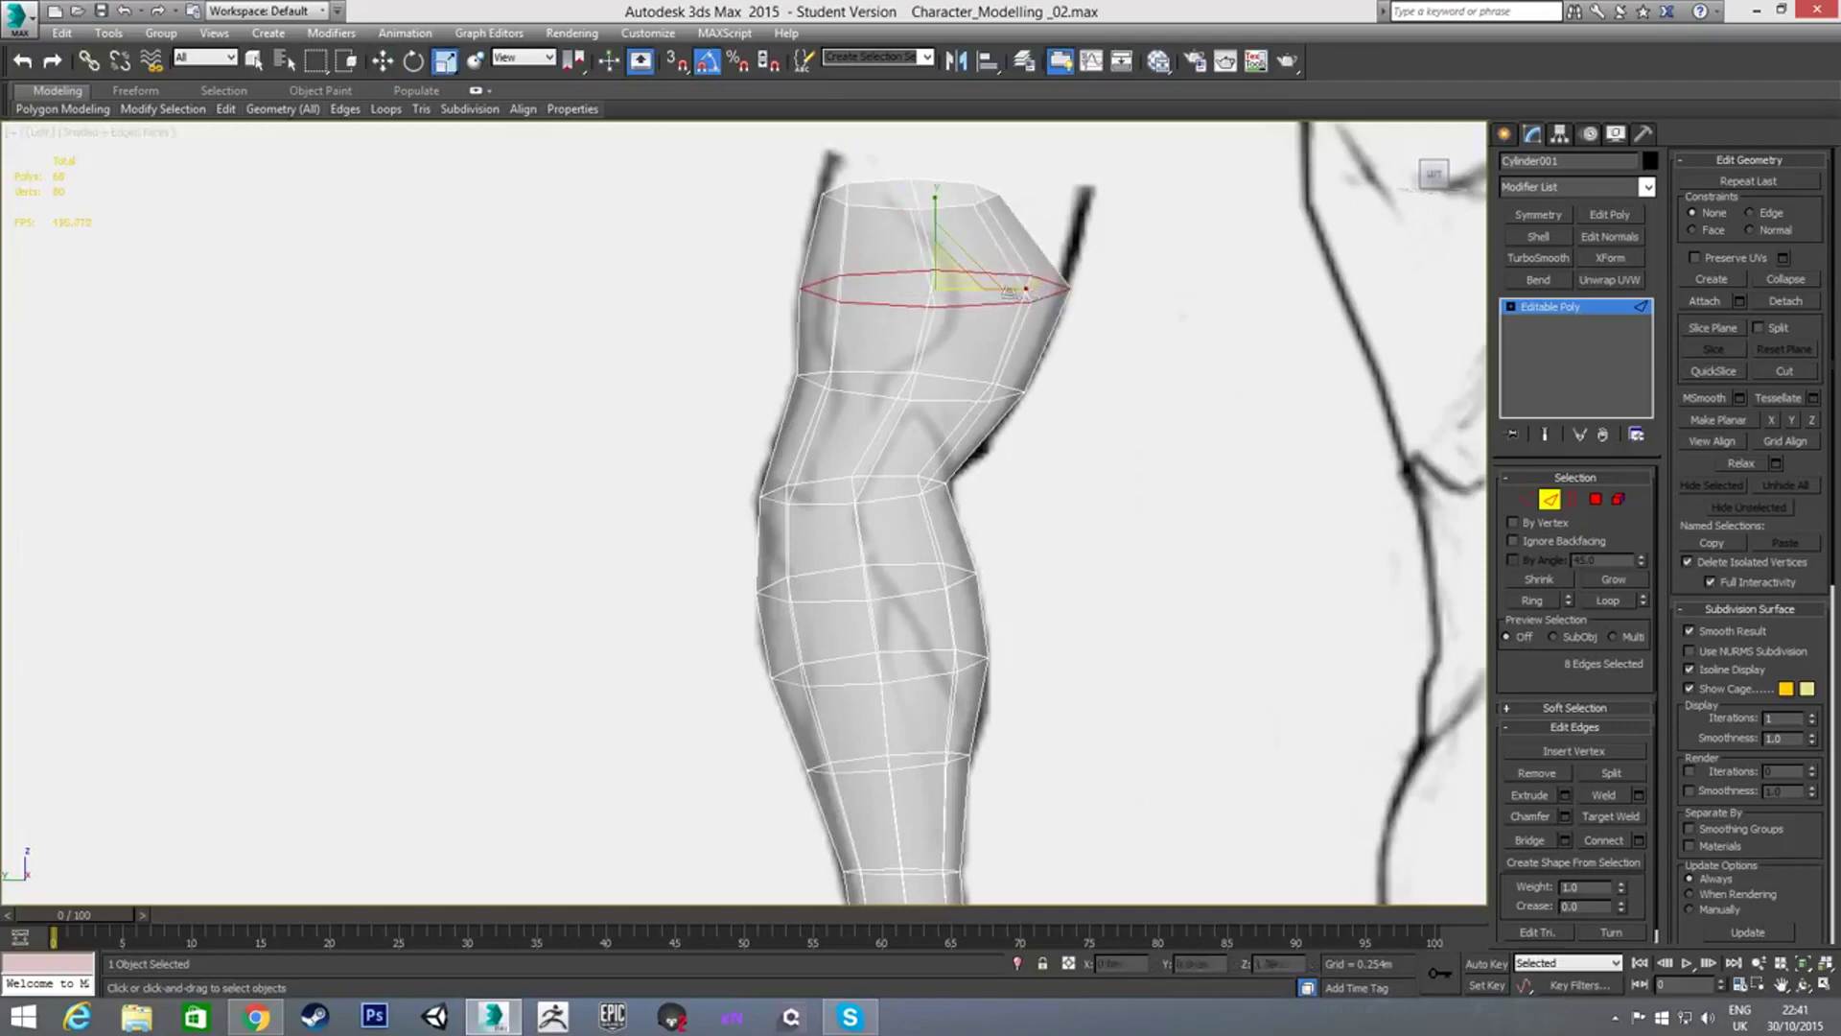
{"action": "double_click", "coordinate": [964, 195]}
{"action": "key", "text": "w"}
{"action": "left_click_drag", "start_coordinate": [967, 198], "coordinate": [1006, 199]}
Tilt the upper-arm edge loop to follow the slope of the drawn upper arm
{"action": "double_click", "coordinate": [977, 293]}
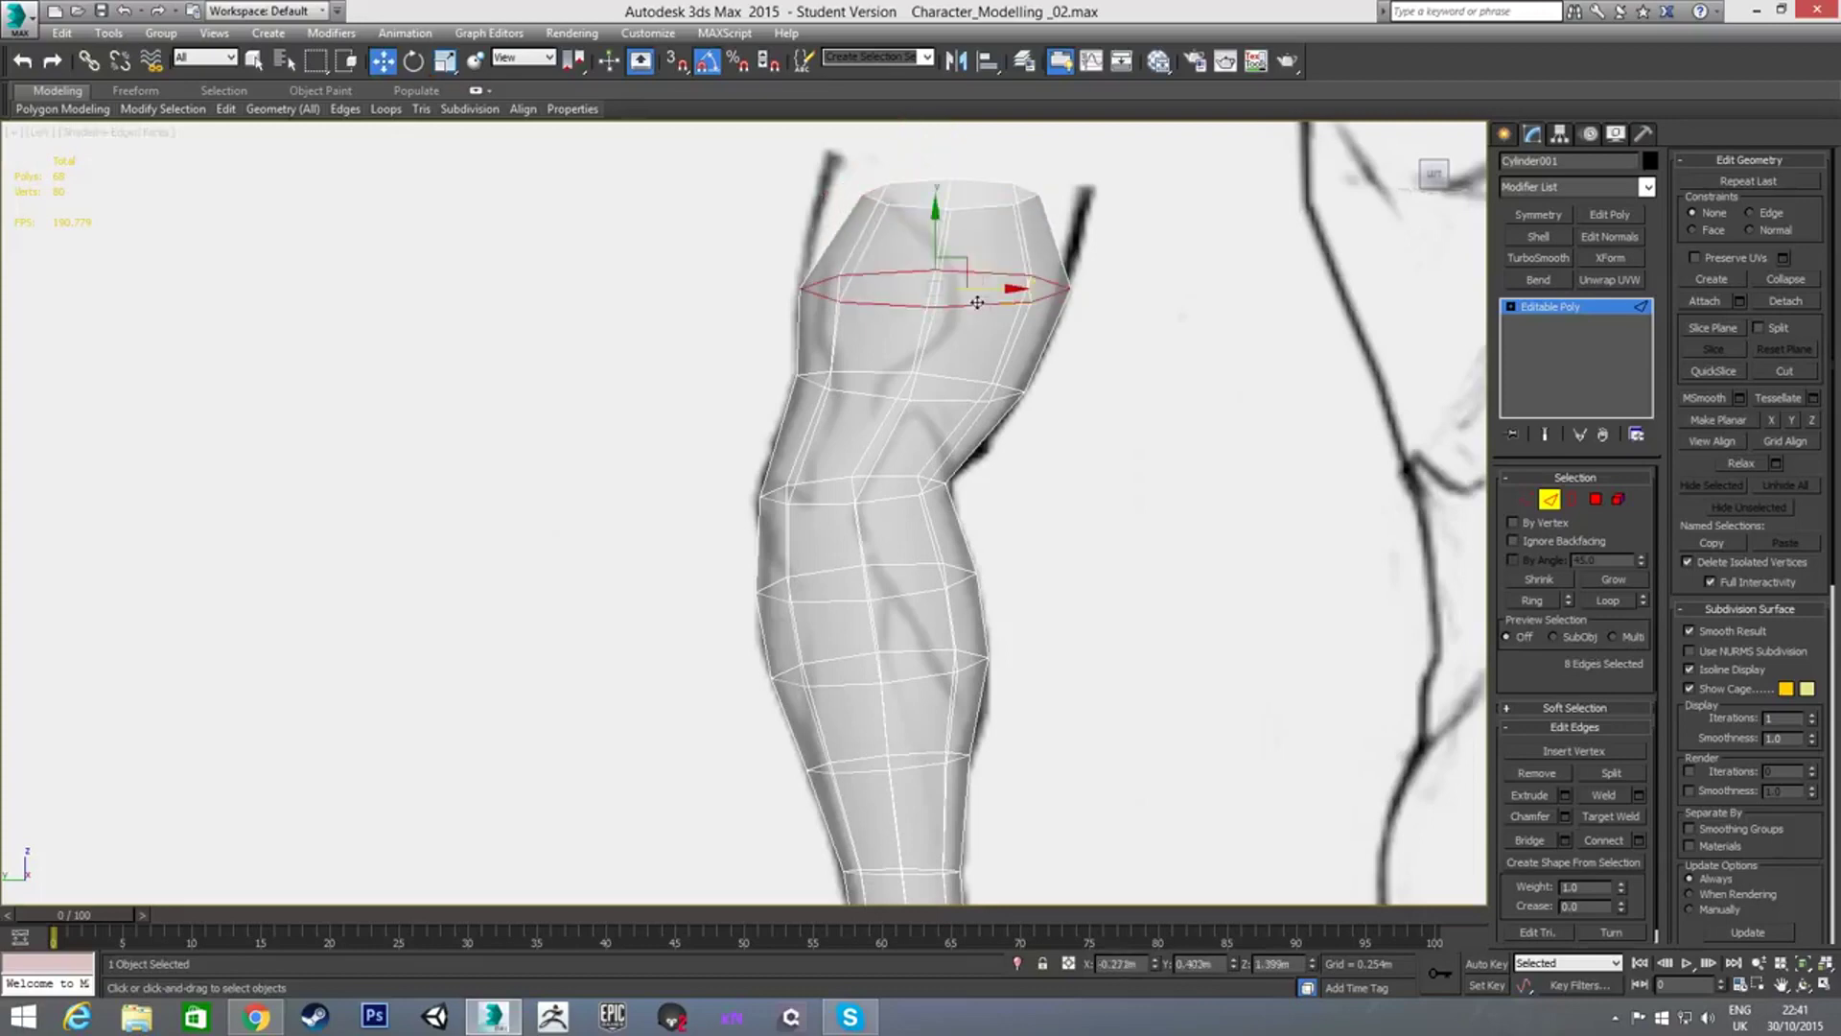
{"action": "key", "text": "e"}
{"action": "middle_click_drag", "start_coordinate": [980, 234], "coordinate": [940, 327]}
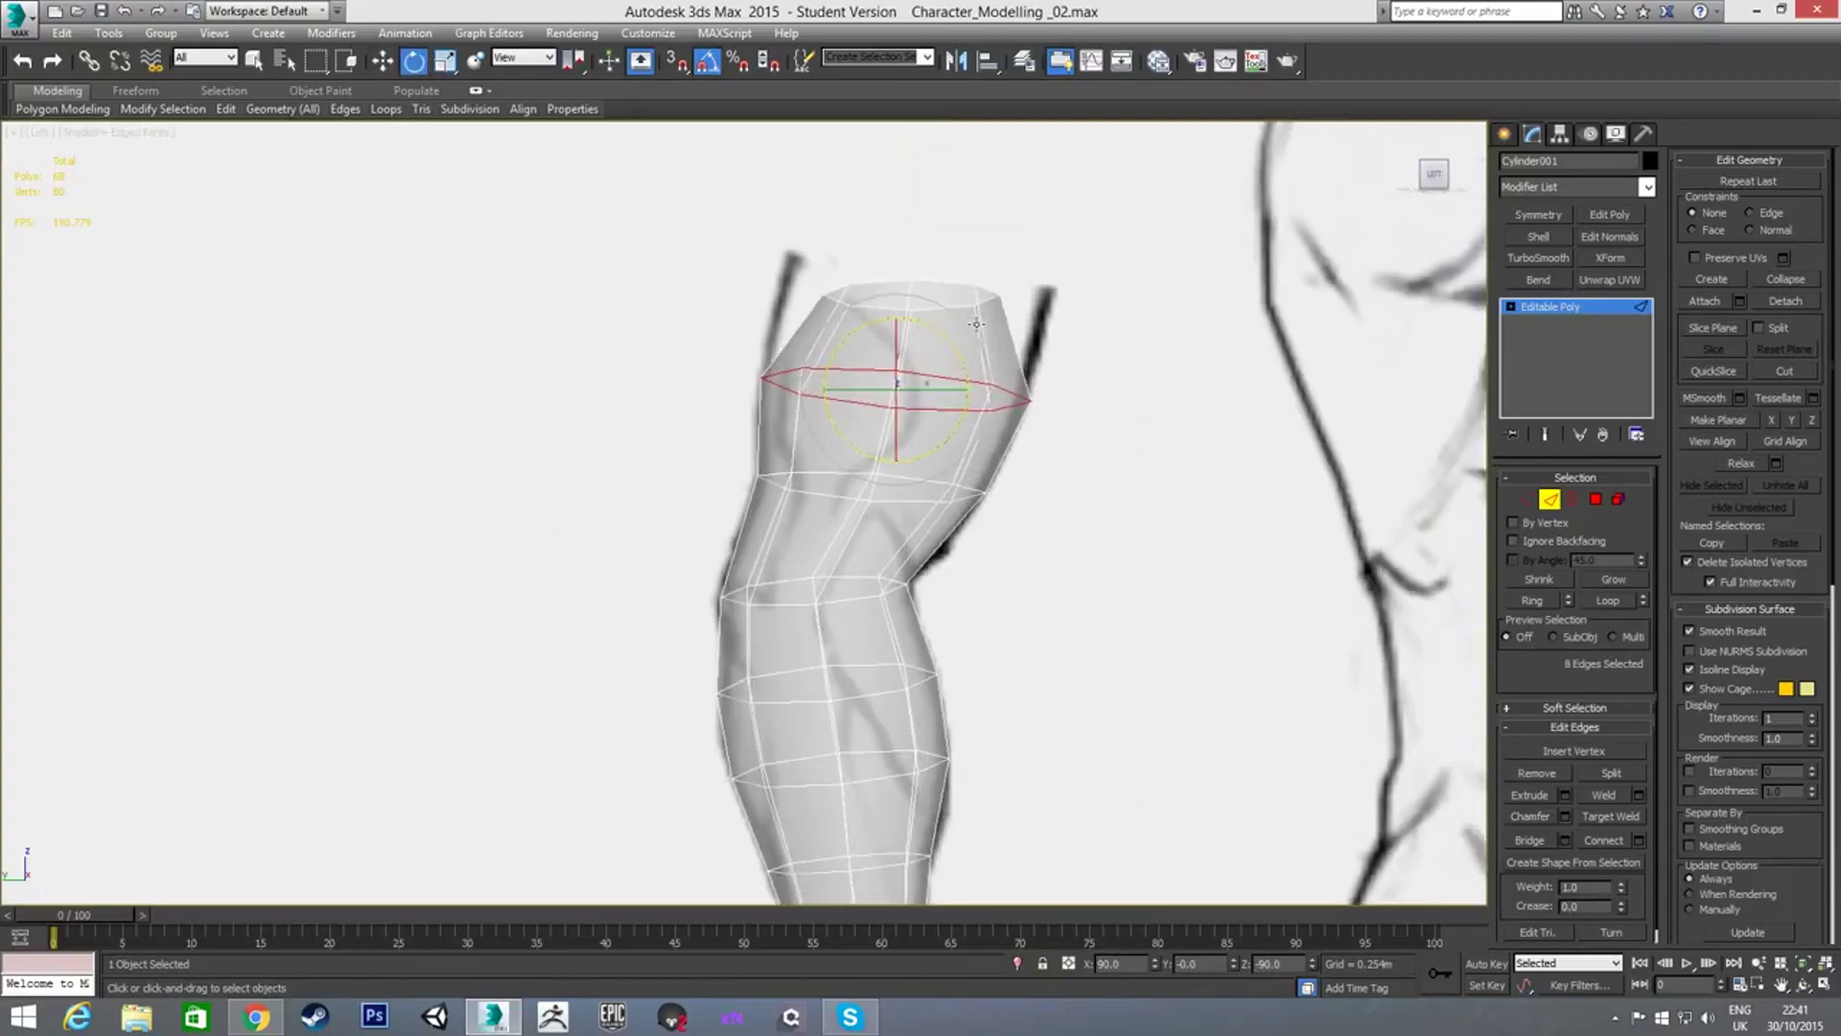
{"action": "left_click_drag", "start_coordinate": [936, 326], "coordinate": [944, 328]}
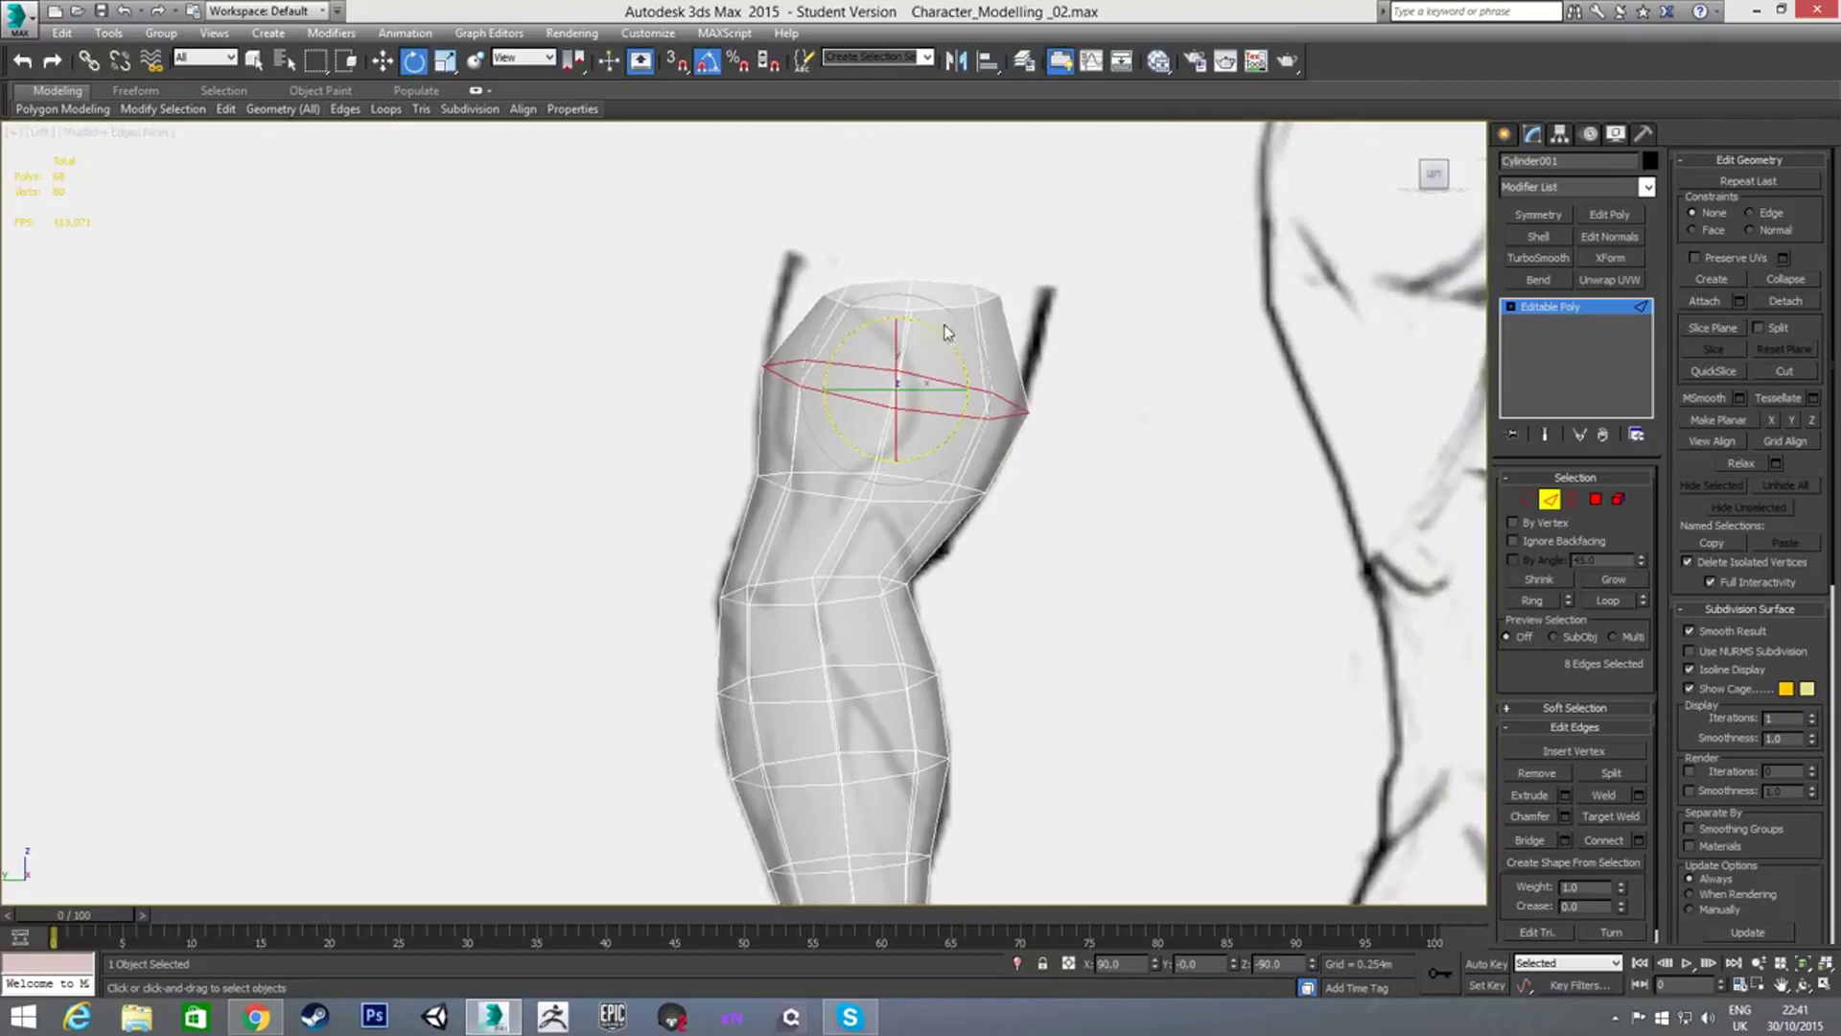
Move, tilt and widen the arm's open upper rim so it spans the ends of the drawn side outline
{"action": "double_click", "coordinate": [949, 284]}
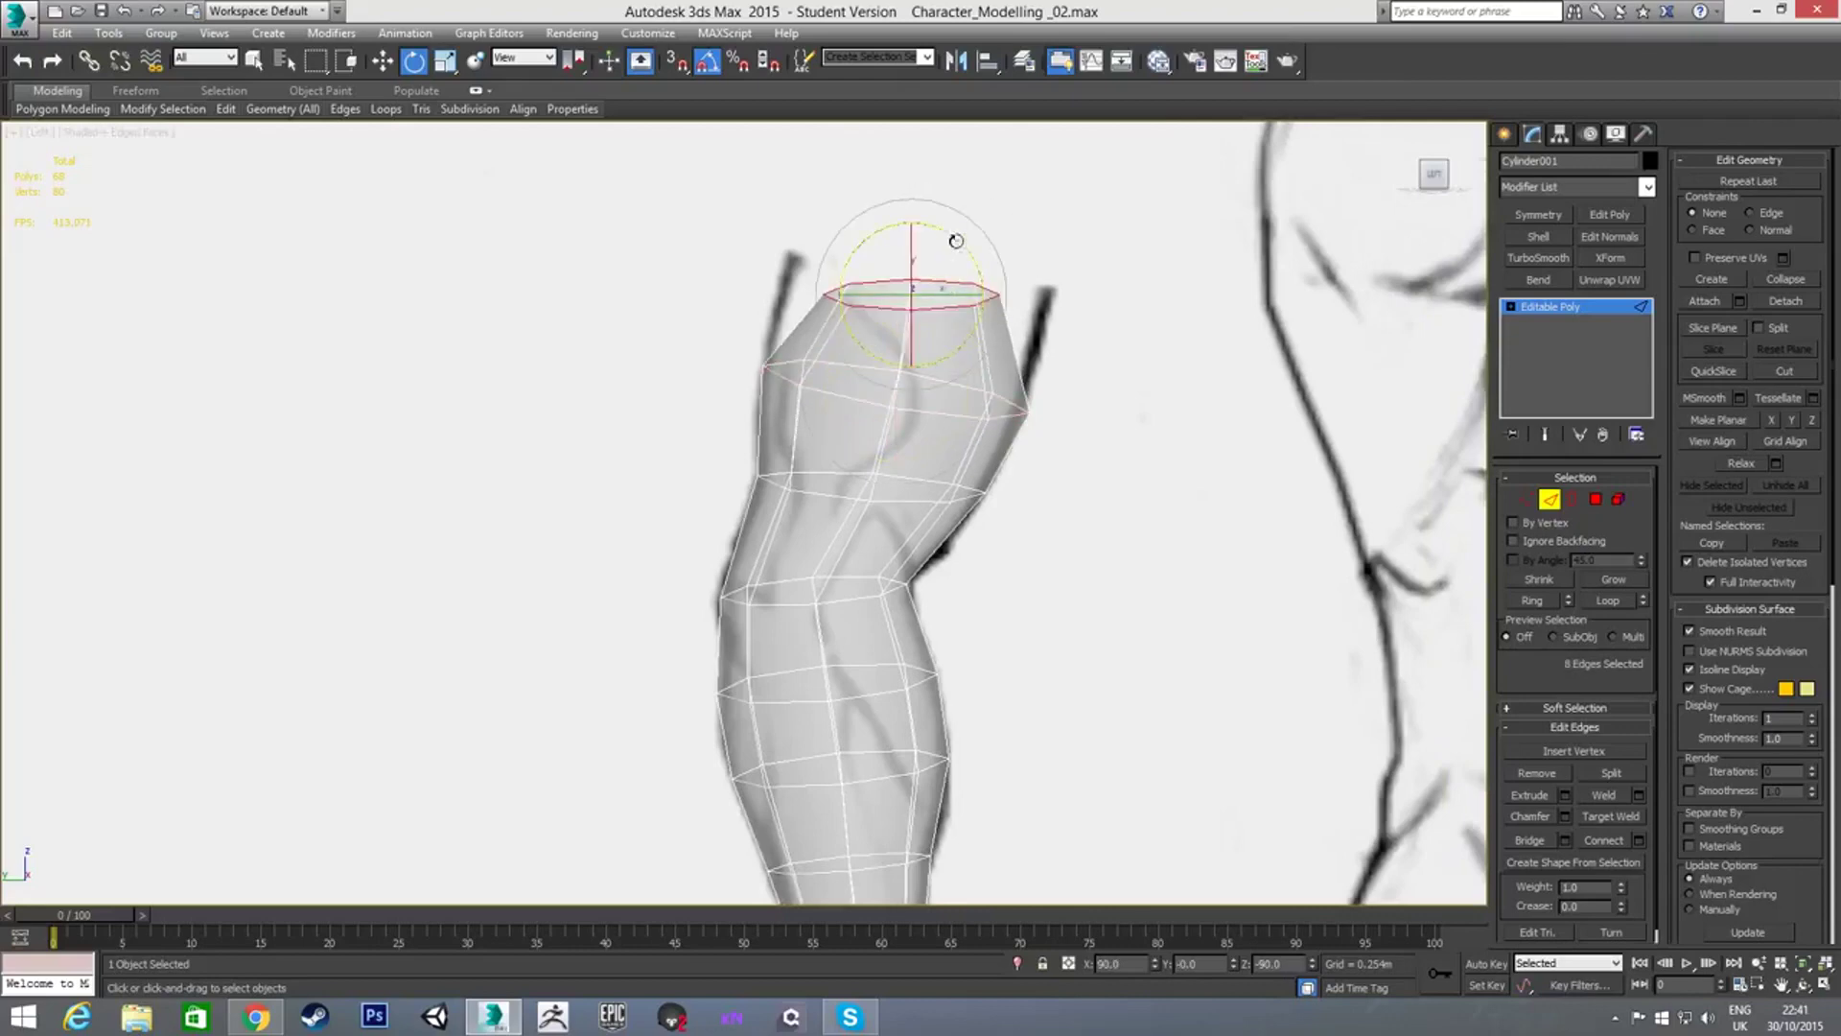
{"action": "key", "text": "w"}
{"action": "left_click_drag", "start_coordinate": [967, 296], "coordinate": [1032, 291]}
{"action": "key", "text": "r"}
{"action": "key", "text": "w"}
{"action": "scroll", "coordinate": [998, 424], "scroll_direction": "down", "scroll_amount": 3}
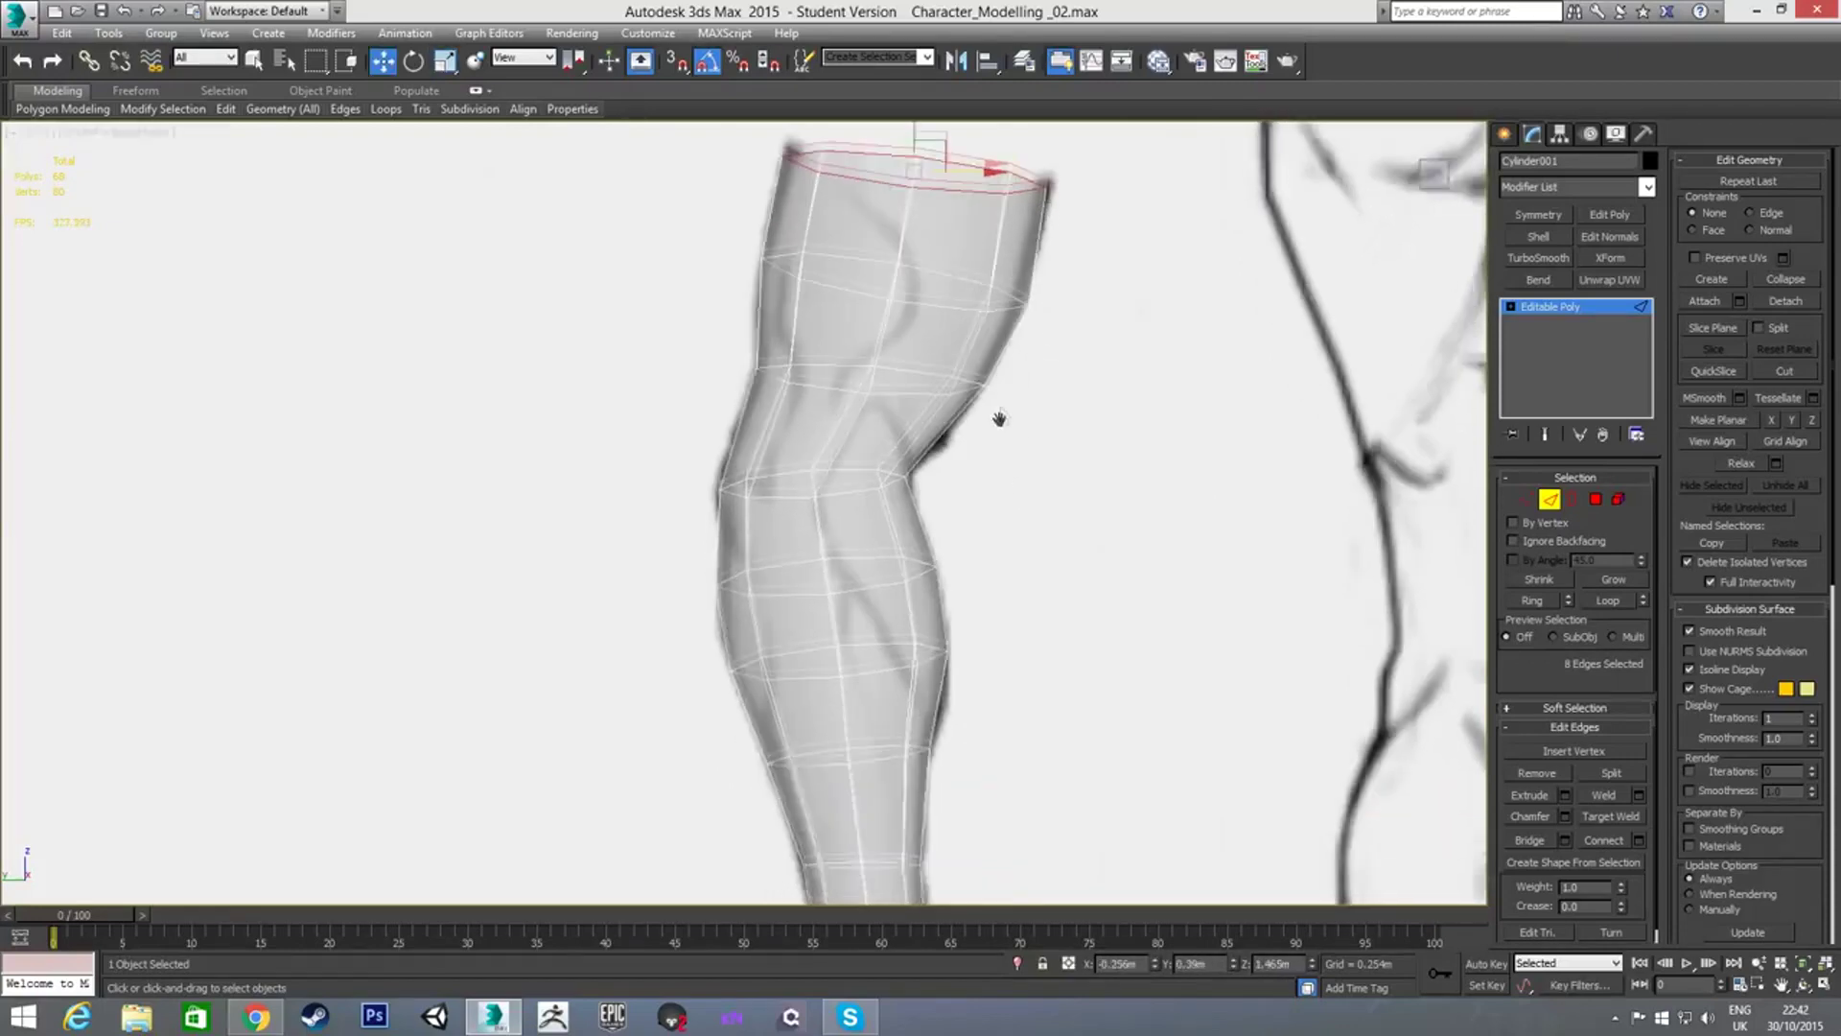
Adjust individual vertices of the upper-arm loop and the loop above the elbow to follow the side-view outline
{"action": "key", "text": "f"}
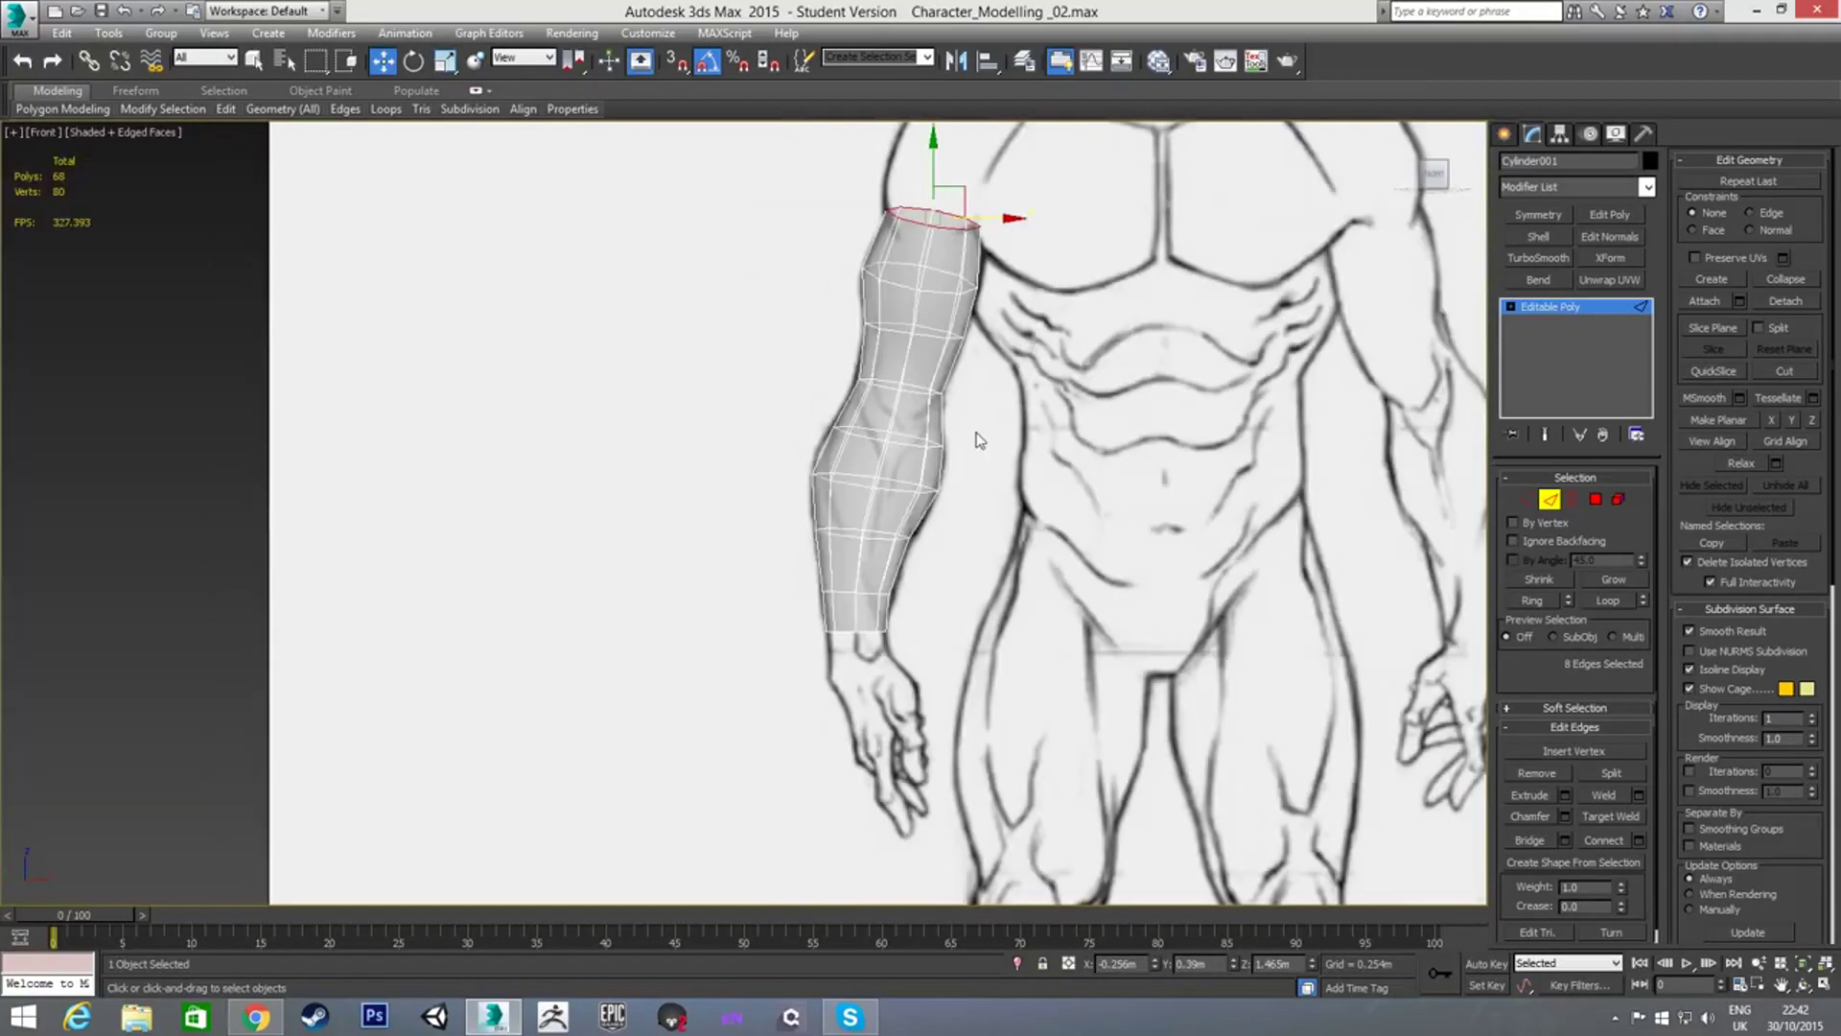
{"action": "key", "text": "l"}
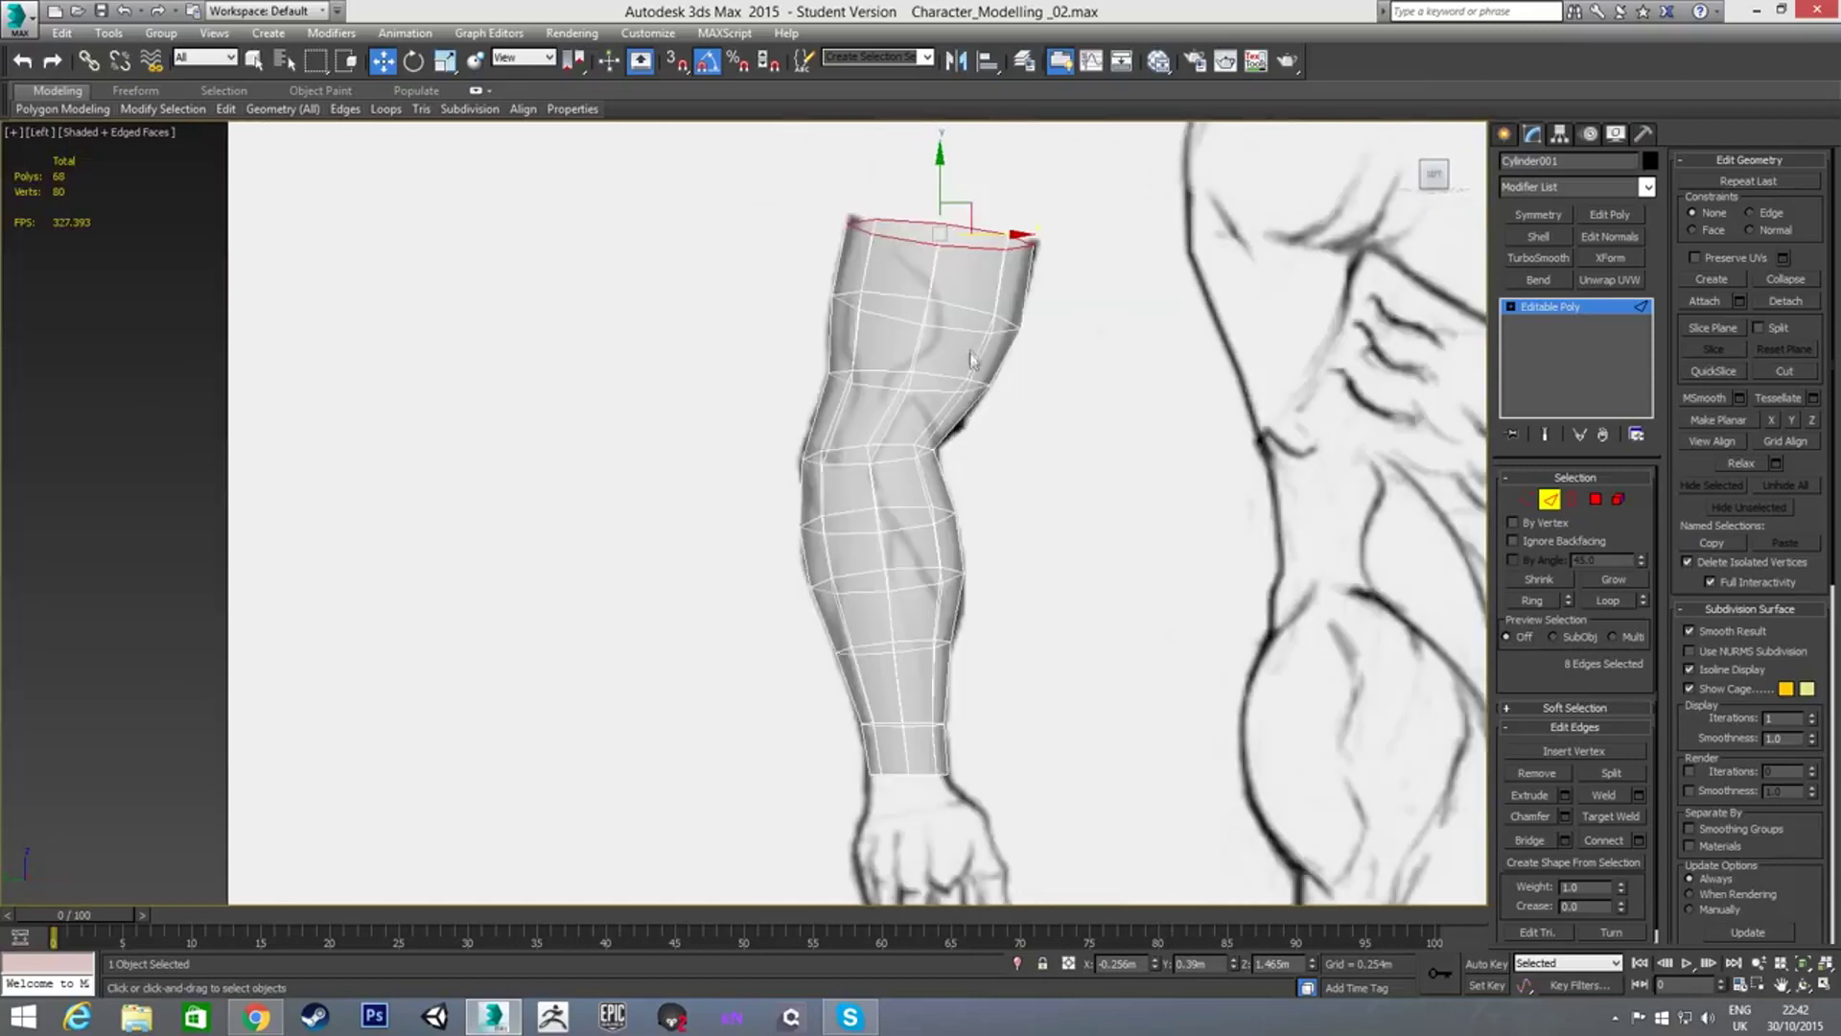
{"action": "middle_click_drag", "start_coordinate": [971, 359], "coordinate": [978, 403]}
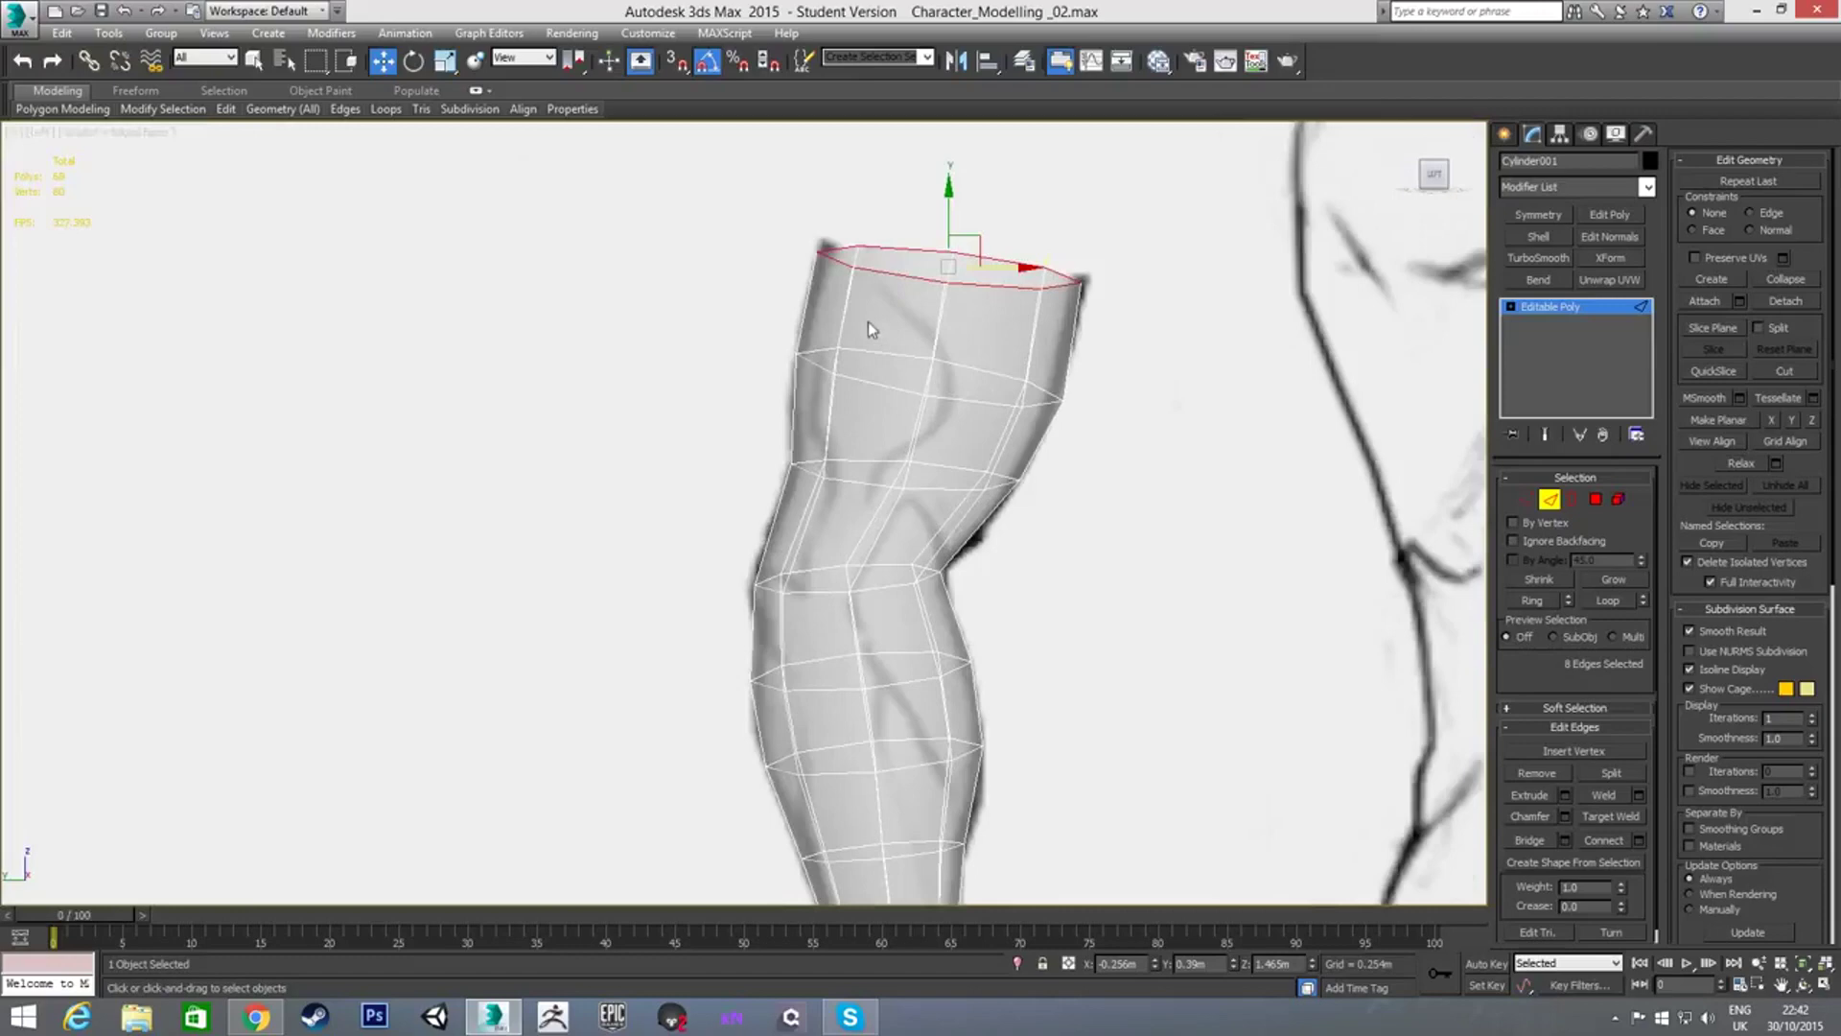
{"action": "key", "text": "1"}
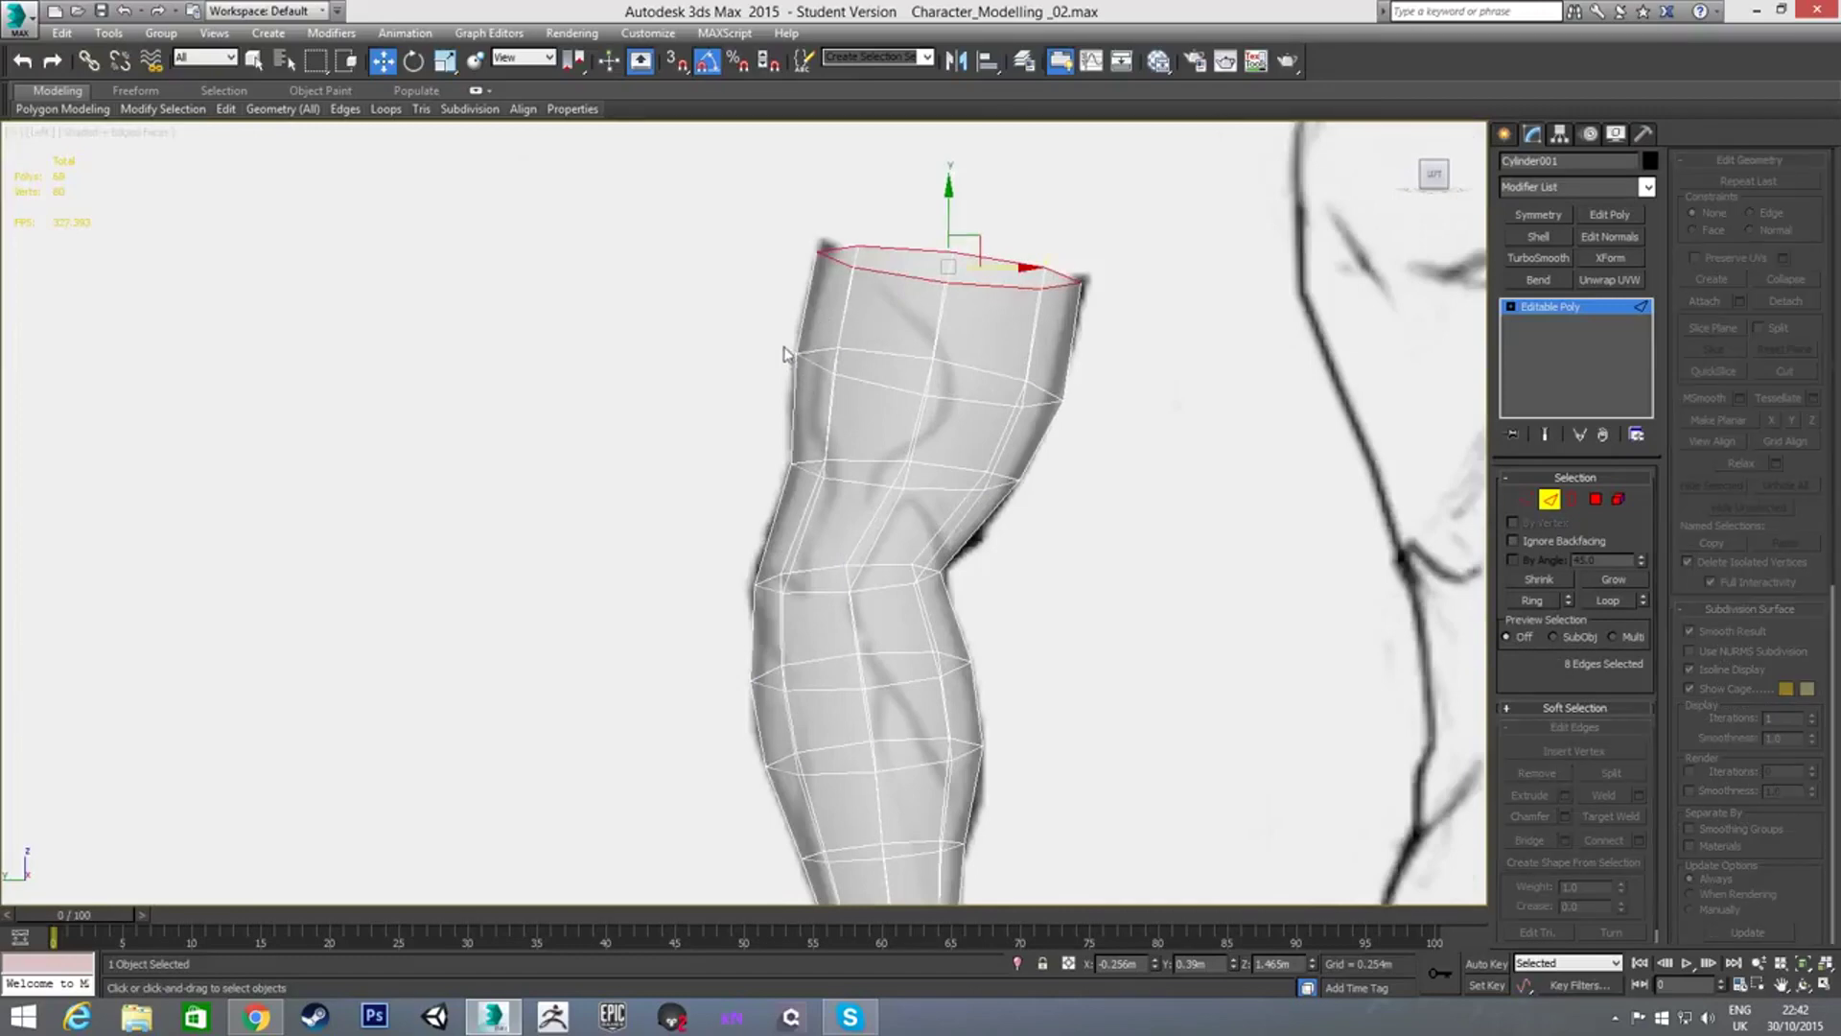
{"action": "left_click_drag", "start_coordinate": [781, 326], "coordinate": [1035, 384]}
{"action": "left_click", "coordinate": [1063, 399]}
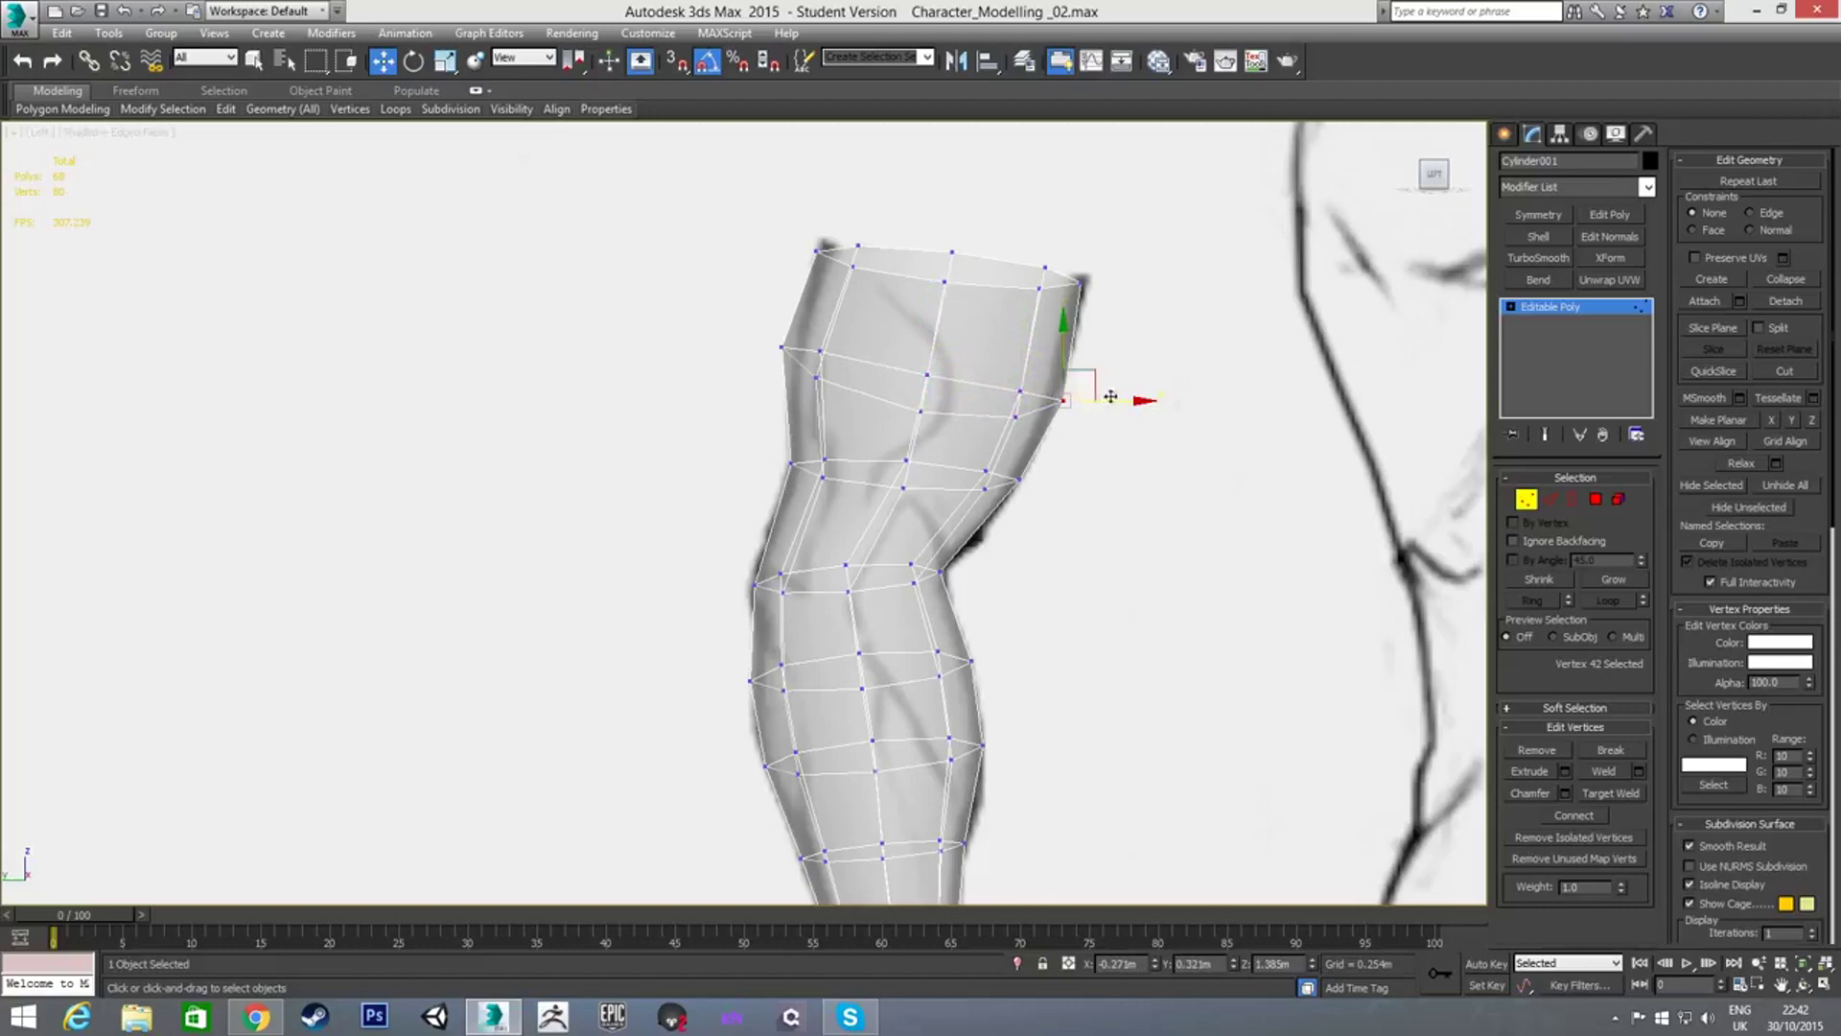
{"action": "left_click_drag", "start_coordinate": [991, 347], "coordinate": [1014, 485]}
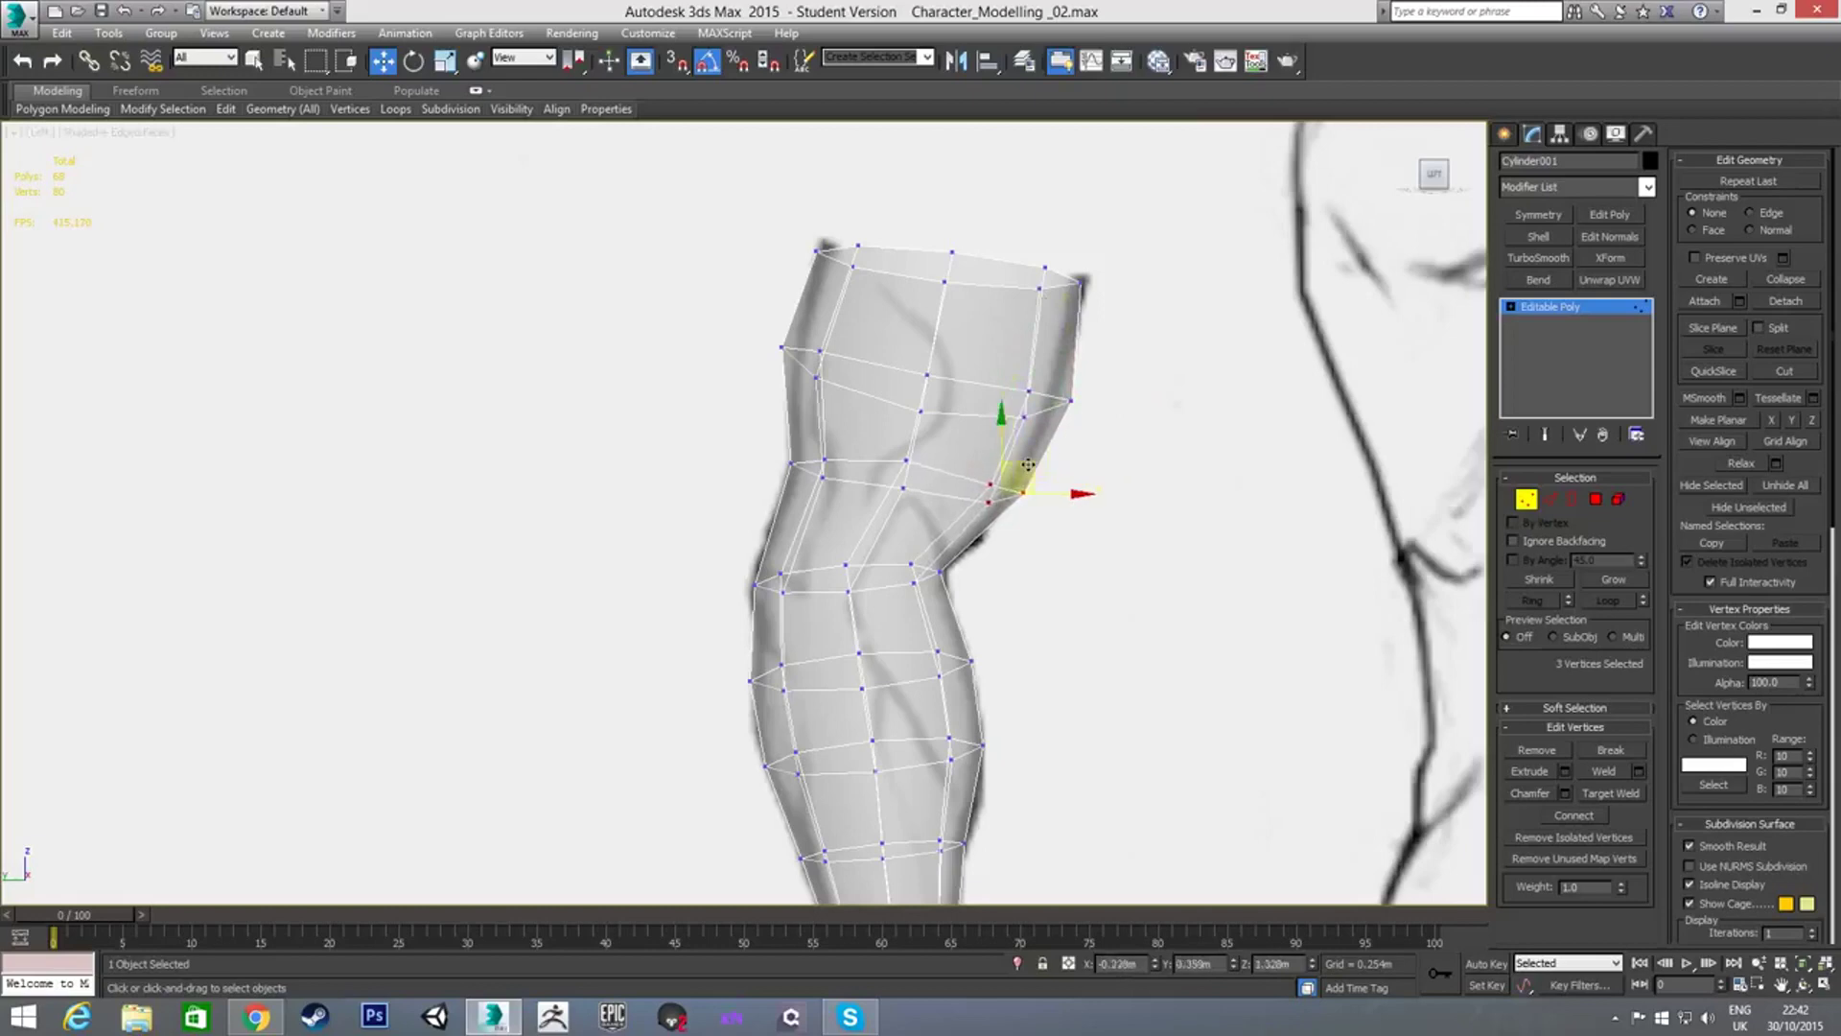
{"action": "left_click_drag", "start_coordinate": [885, 447], "coordinate": [843, 494]}
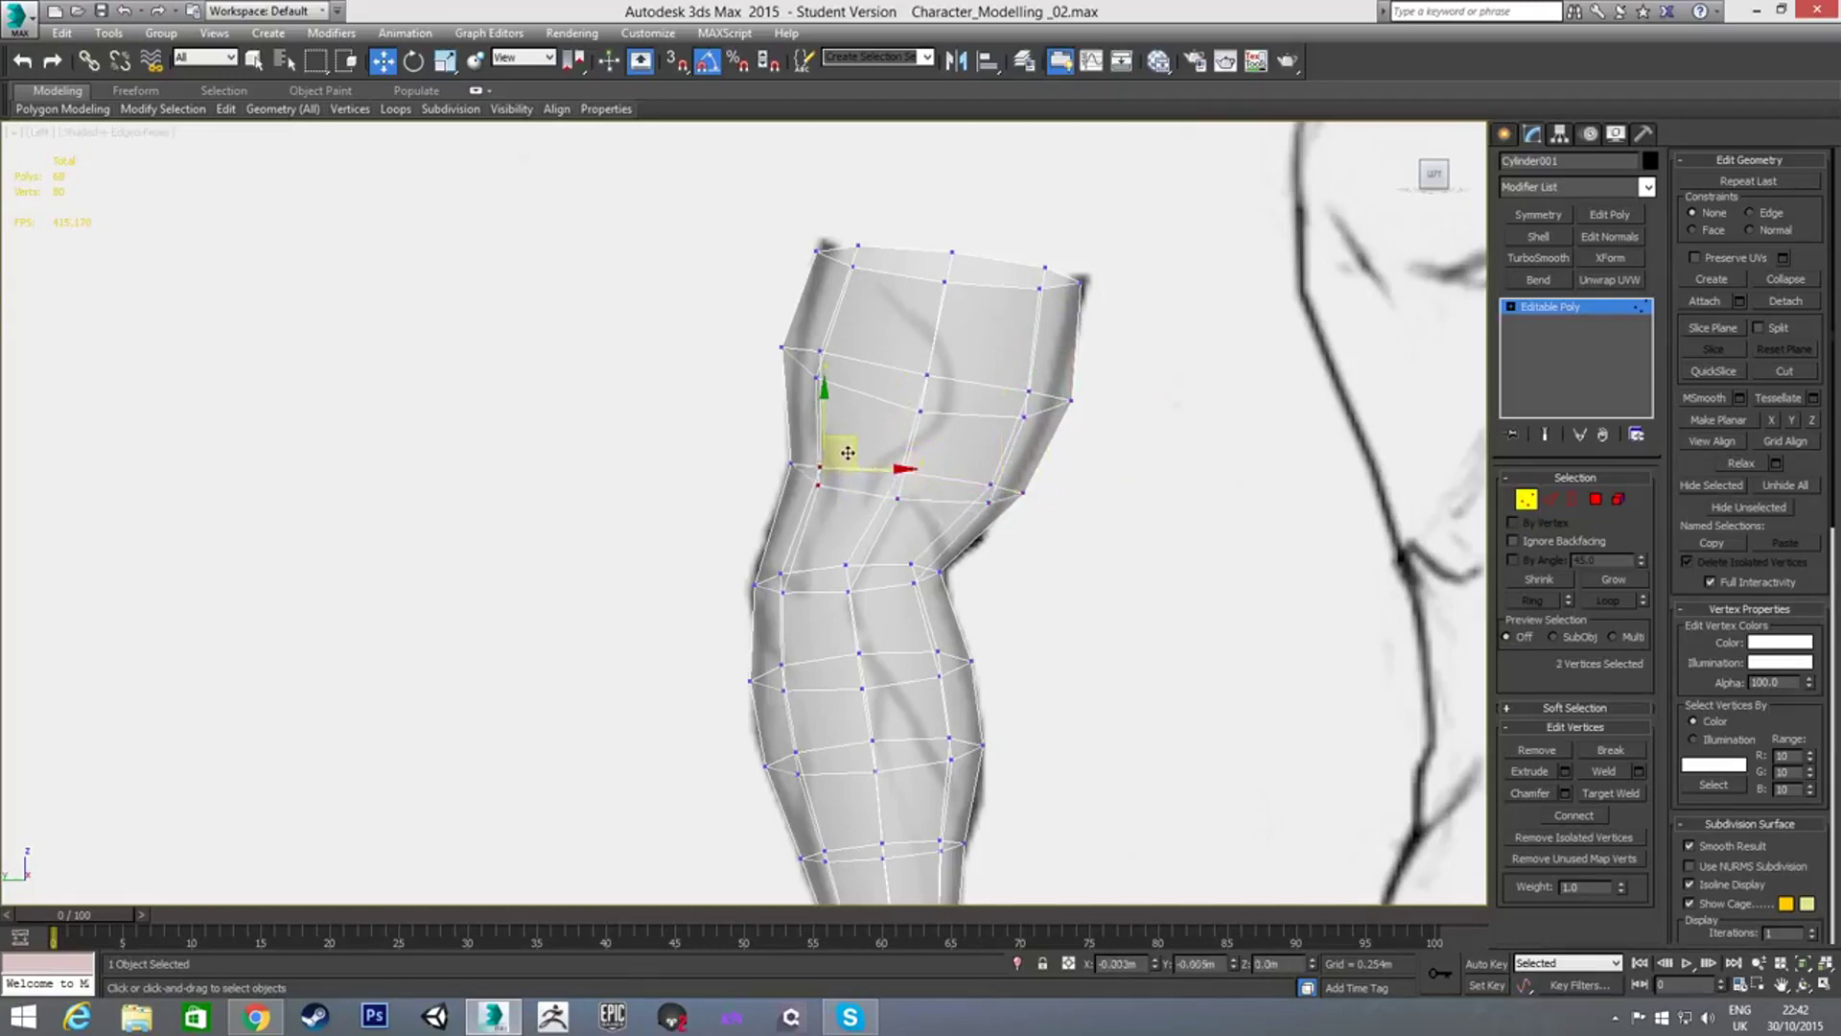
Reposition individual vertices along the arm's open upper rim so it curves between the ends of the drawn side outline
{"action": "middle_click_drag", "start_coordinate": [809, 546], "coordinate": [823, 447]}
{"action": "scroll", "coordinate": [823, 446], "scroll_direction": "up", "scroll_amount": 2}
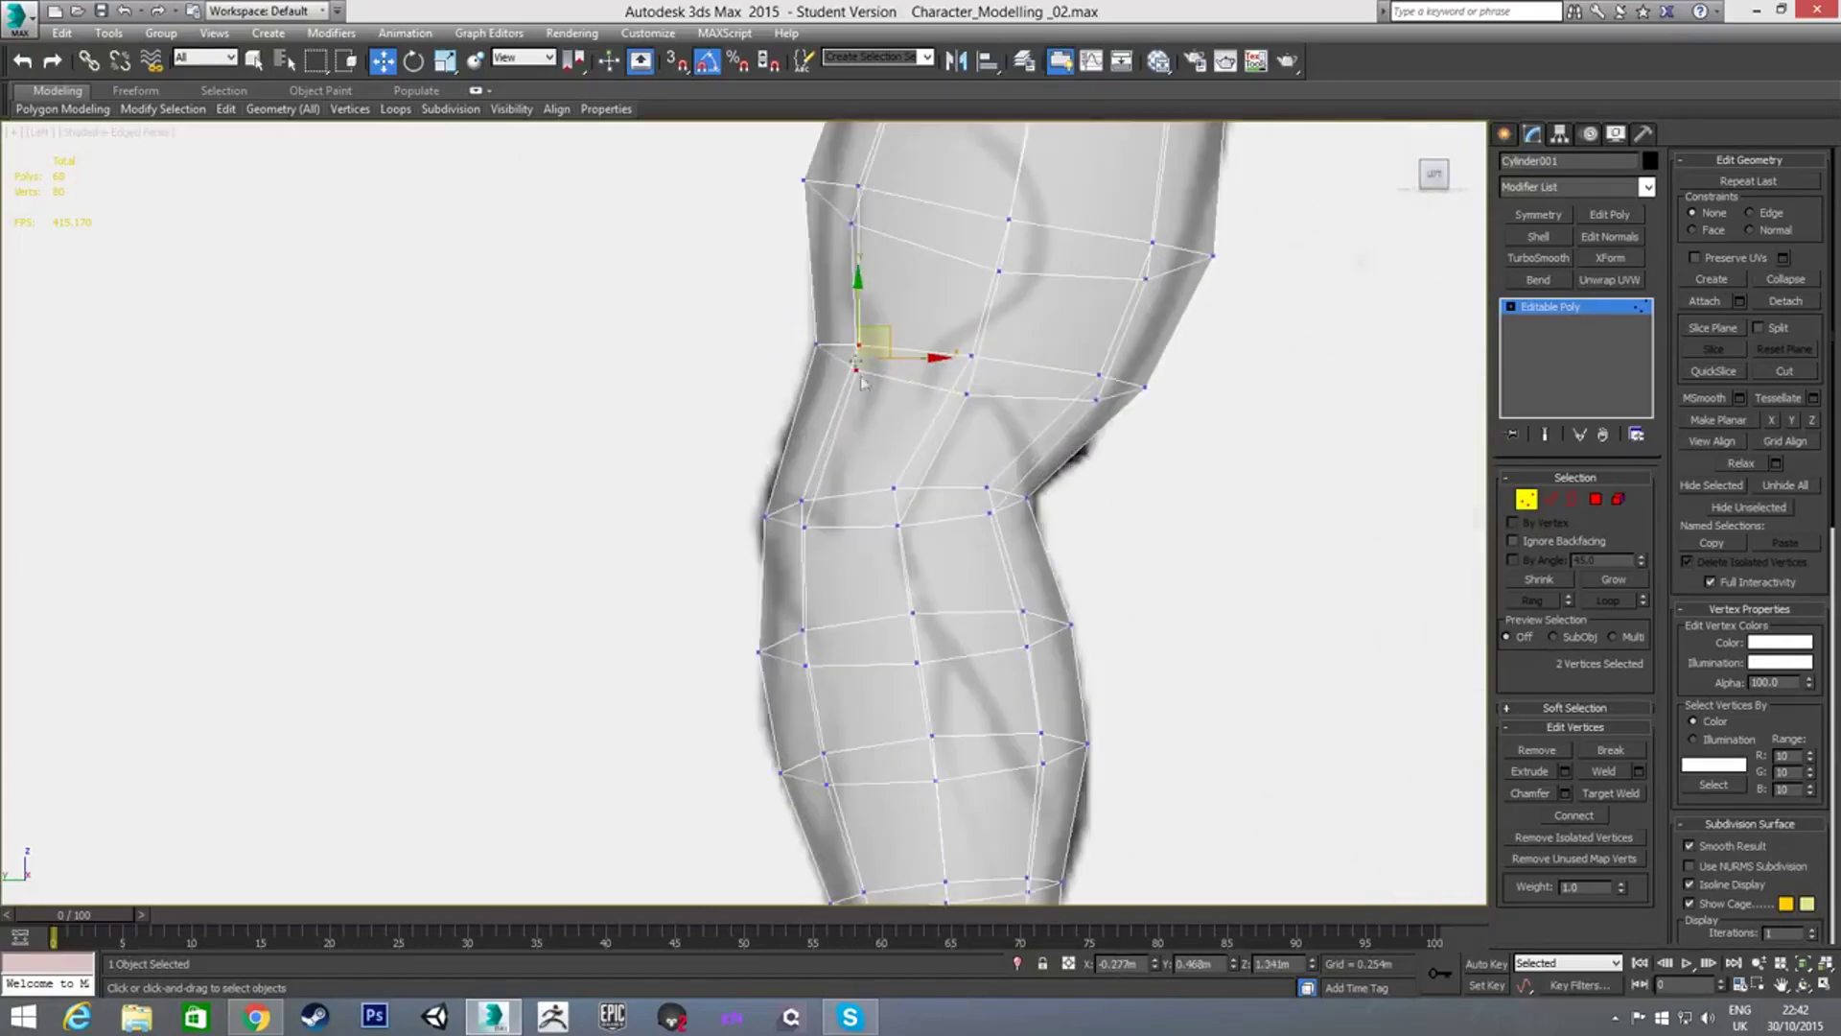
{"action": "middle_click_drag", "start_coordinate": [937, 415], "coordinate": [813, 366]}
{"action": "scroll", "coordinate": [813, 366], "scroll_direction": "down", "scroll_amount": 3}
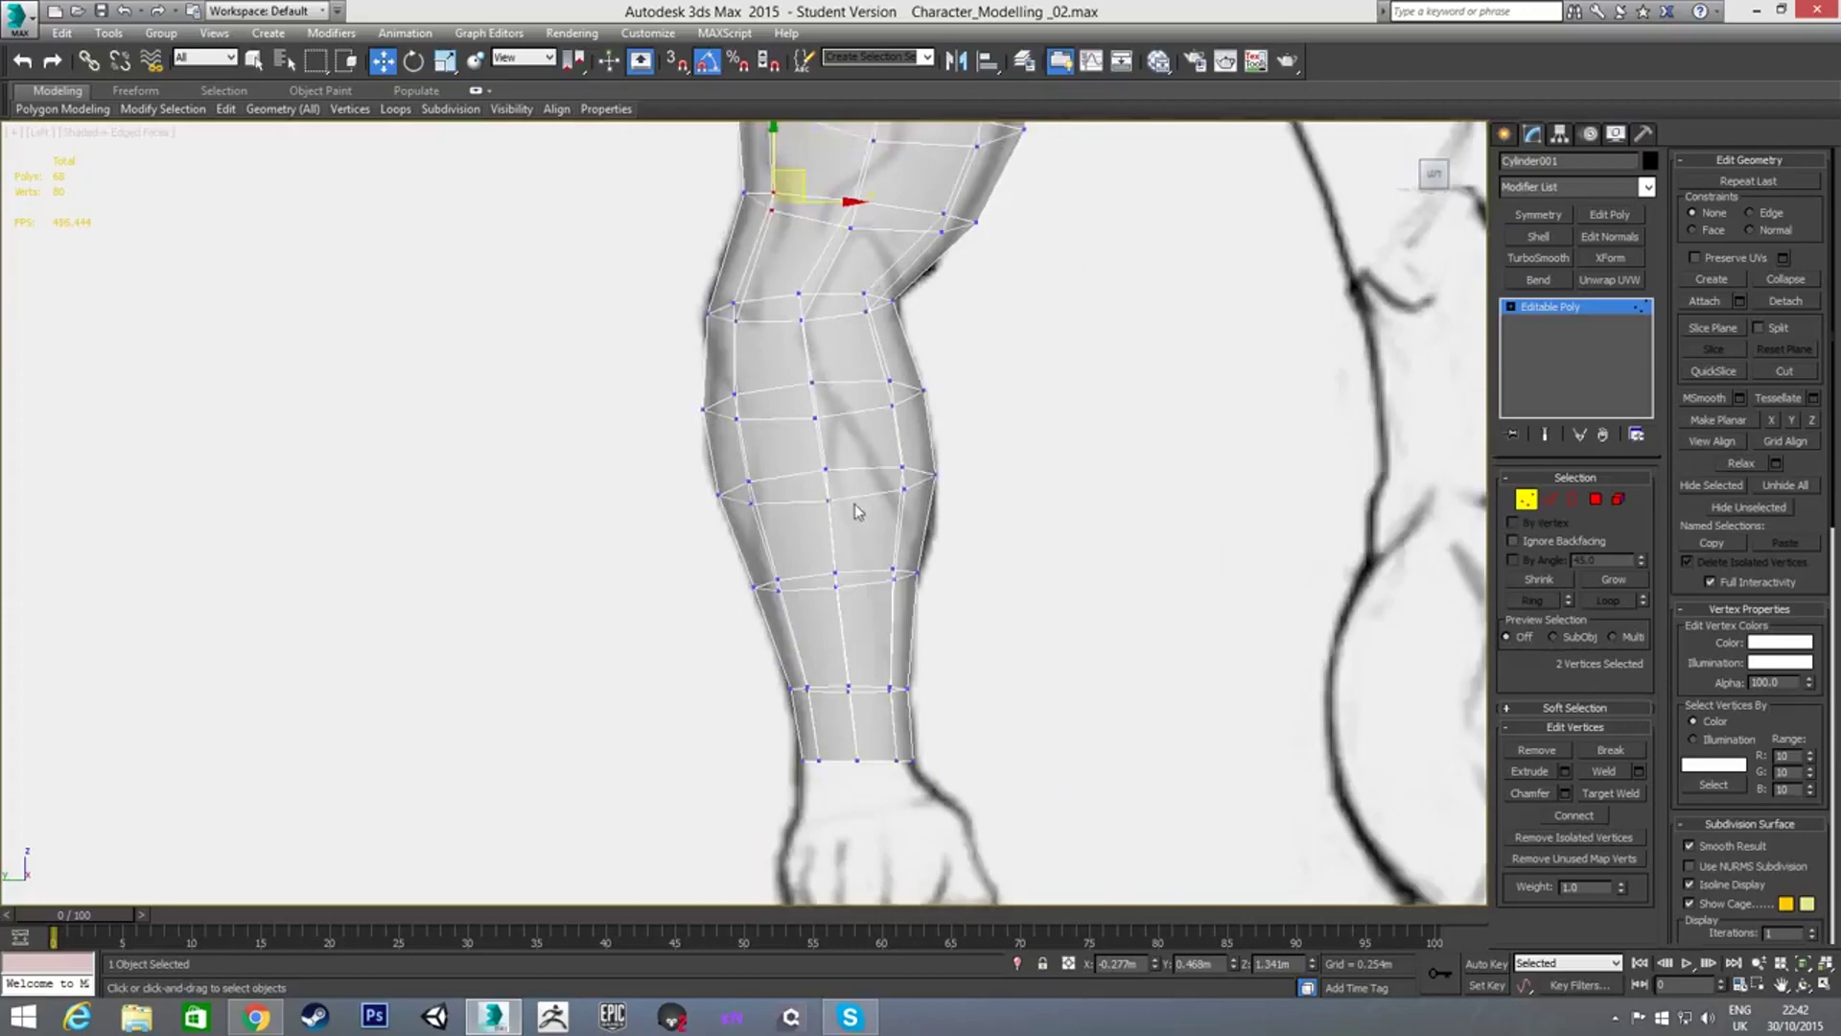
{"action": "middle_click_drag", "start_coordinate": [854, 504], "coordinate": [785, 318], "text": "alt"}
{"action": "scroll", "coordinate": [933, 412], "scroll_direction": "up", "scroll_amount": 2}
{"action": "left_click_drag", "start_coordinate": [744, 257], "coordinate": [782, 283]}
{"action": "left_click", "coordinate": [892, 293]}
{"action": "mouse_move", "coordinate": [924, 294]}
{"action": "left_mouse_down"}
{"action": "mouse_move", "coordinate": [911, 304]}
{"action": "mouse_move", "coordinate": [936, 319]}
{"action": "left_mouse_up"}
{"action": "left_click", "coordinate": [1024, 316]}
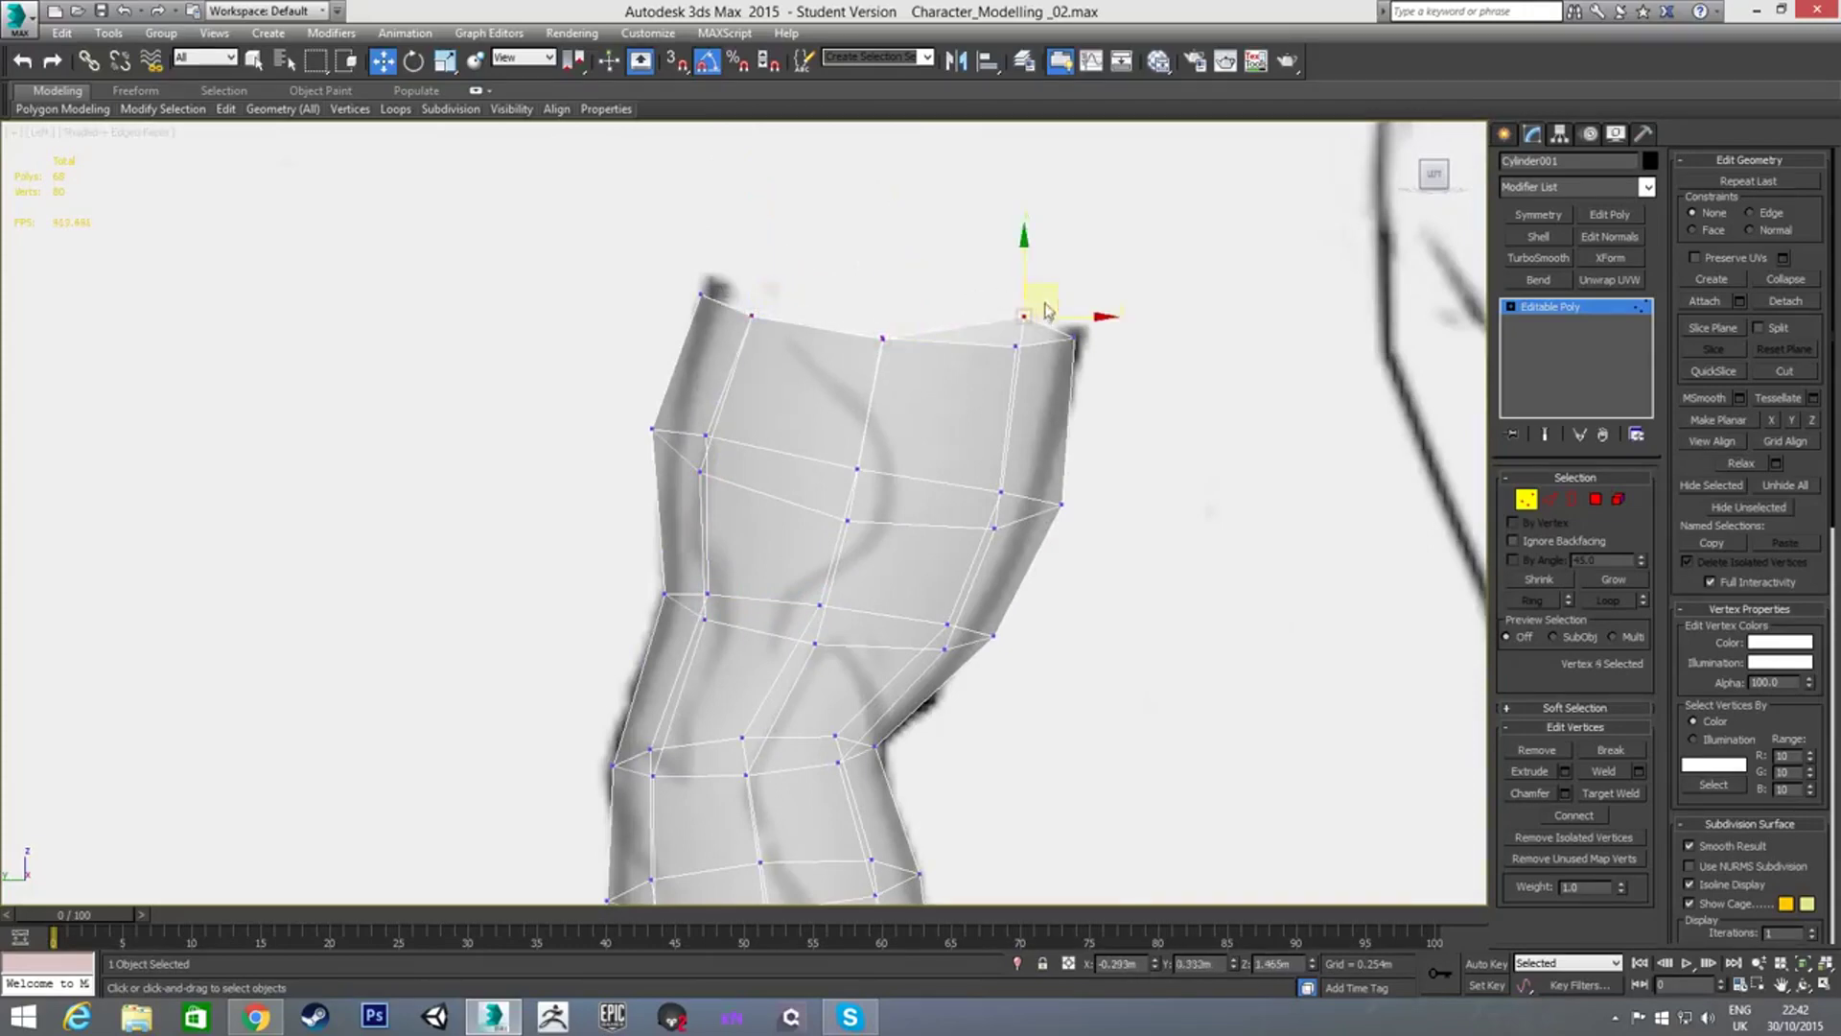
{"action": "left_click_drag", "start_coordinate": [1054, 291], "coordinate": [1049, 309]}
Check the fit of the arm mesh against the reference drawings in the side and front views
{"action": "scroll", "coordinate": [844, 347], "scroll_direction": "down", "scroll_amount": 4}
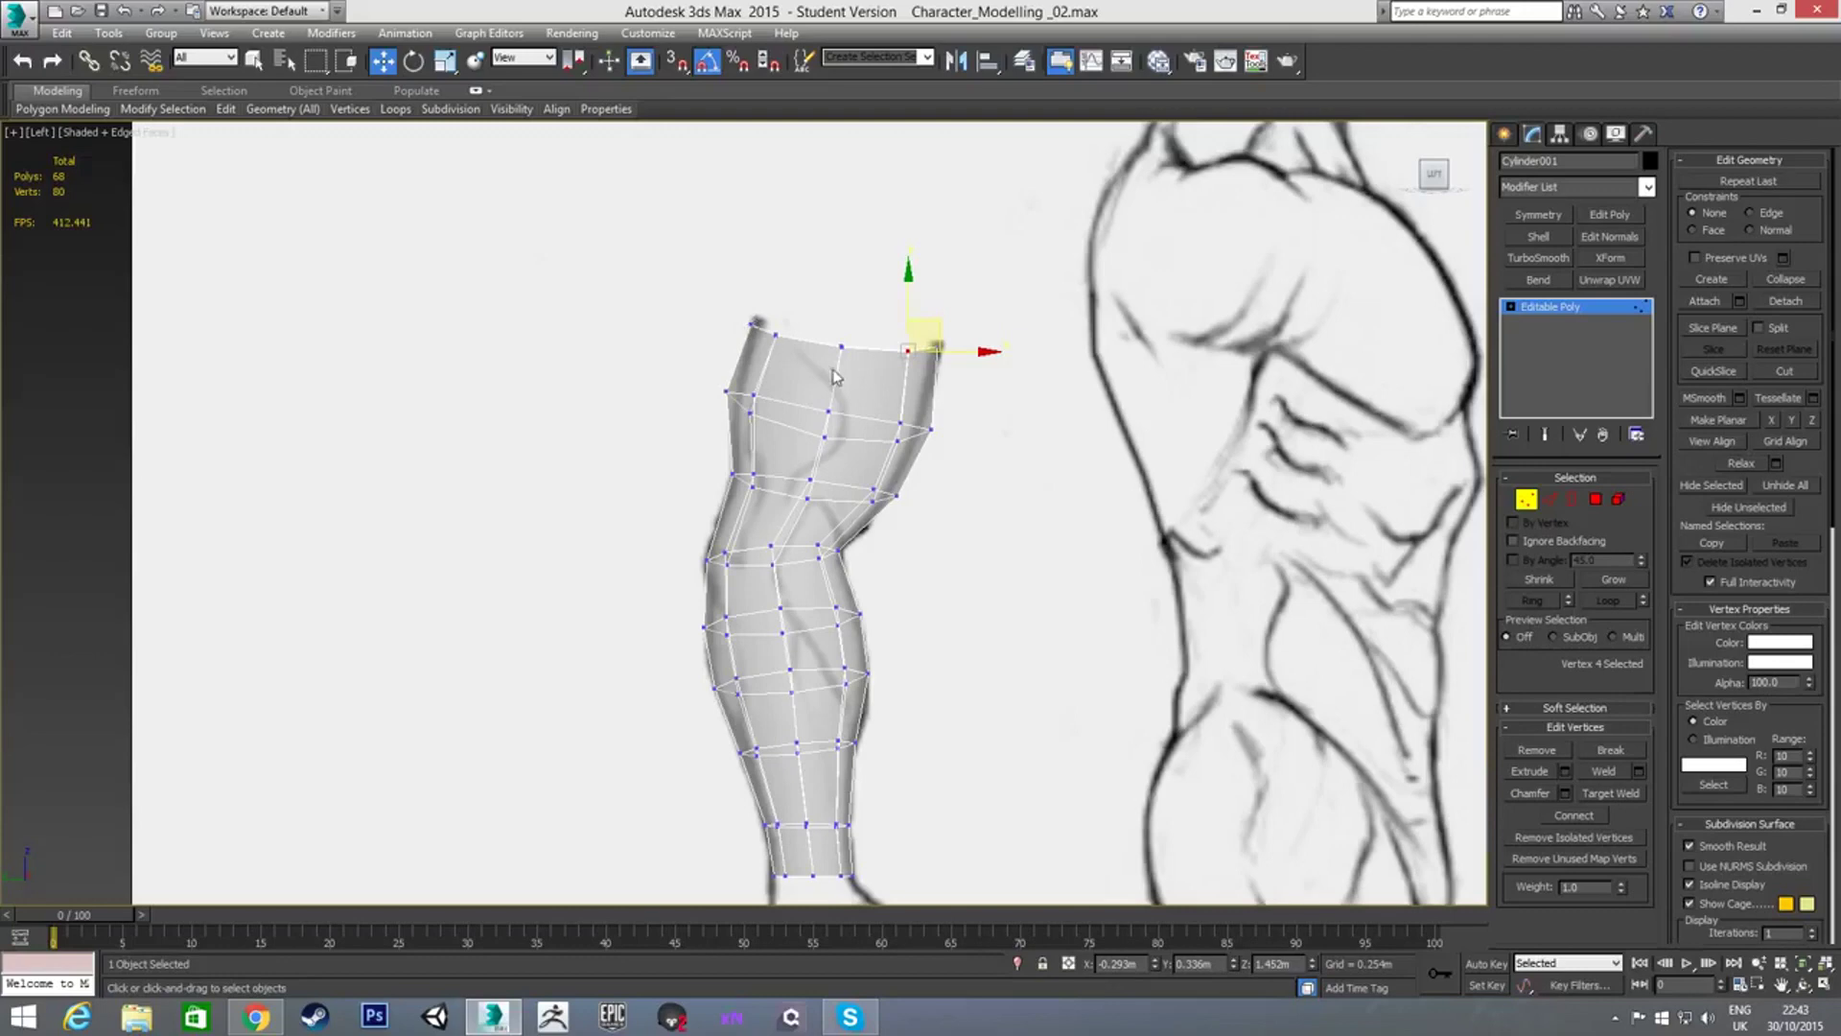
{"action": "middle_click_drag", "start_coordinate": [843, 464], "coordinate": [872, 362]}
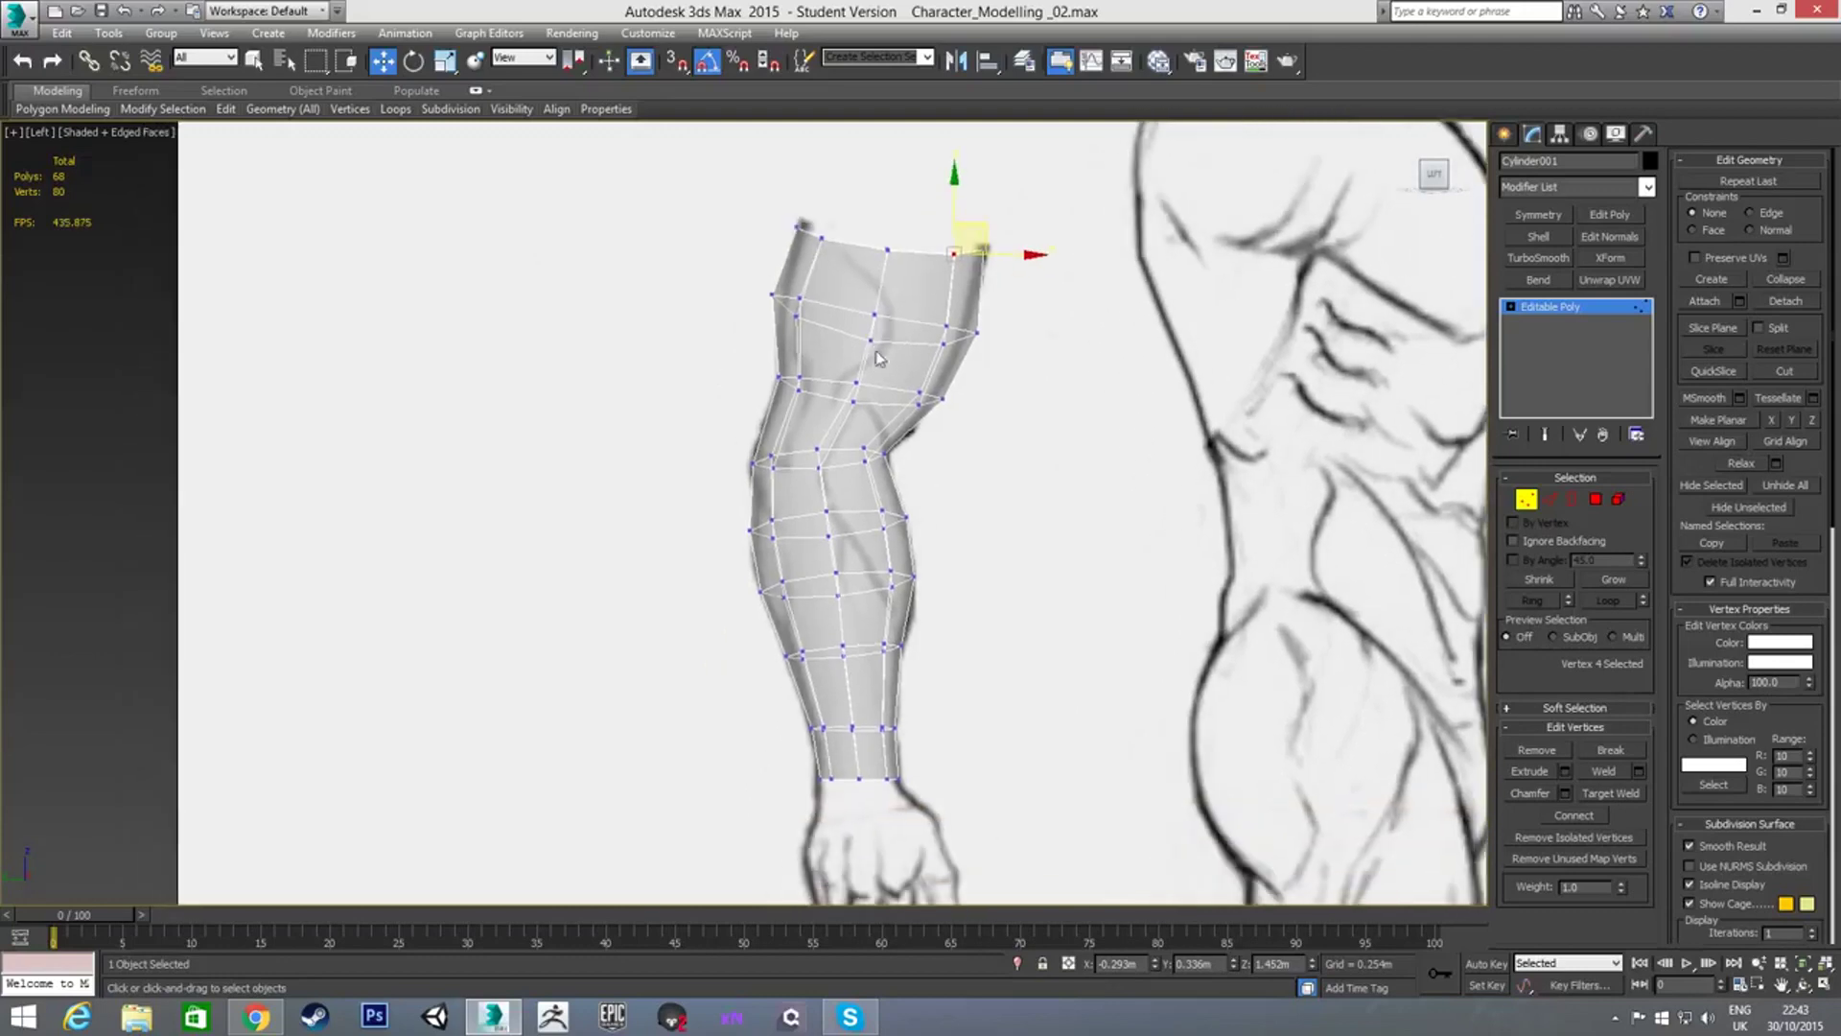
{"action": "middle_click_drag", "start_coordinate": [887, 484], "coordinate": [853, 407]}
{"action": "key", "text": "f"}
{"action": "scroll", "coordinate": [844, 412], "scroll_direction": "up", "scroll_amount": 5}
{"action": "scroll", "coordinate": [901, 372], "scroll_direction": "down", "scroll_amount": 3}
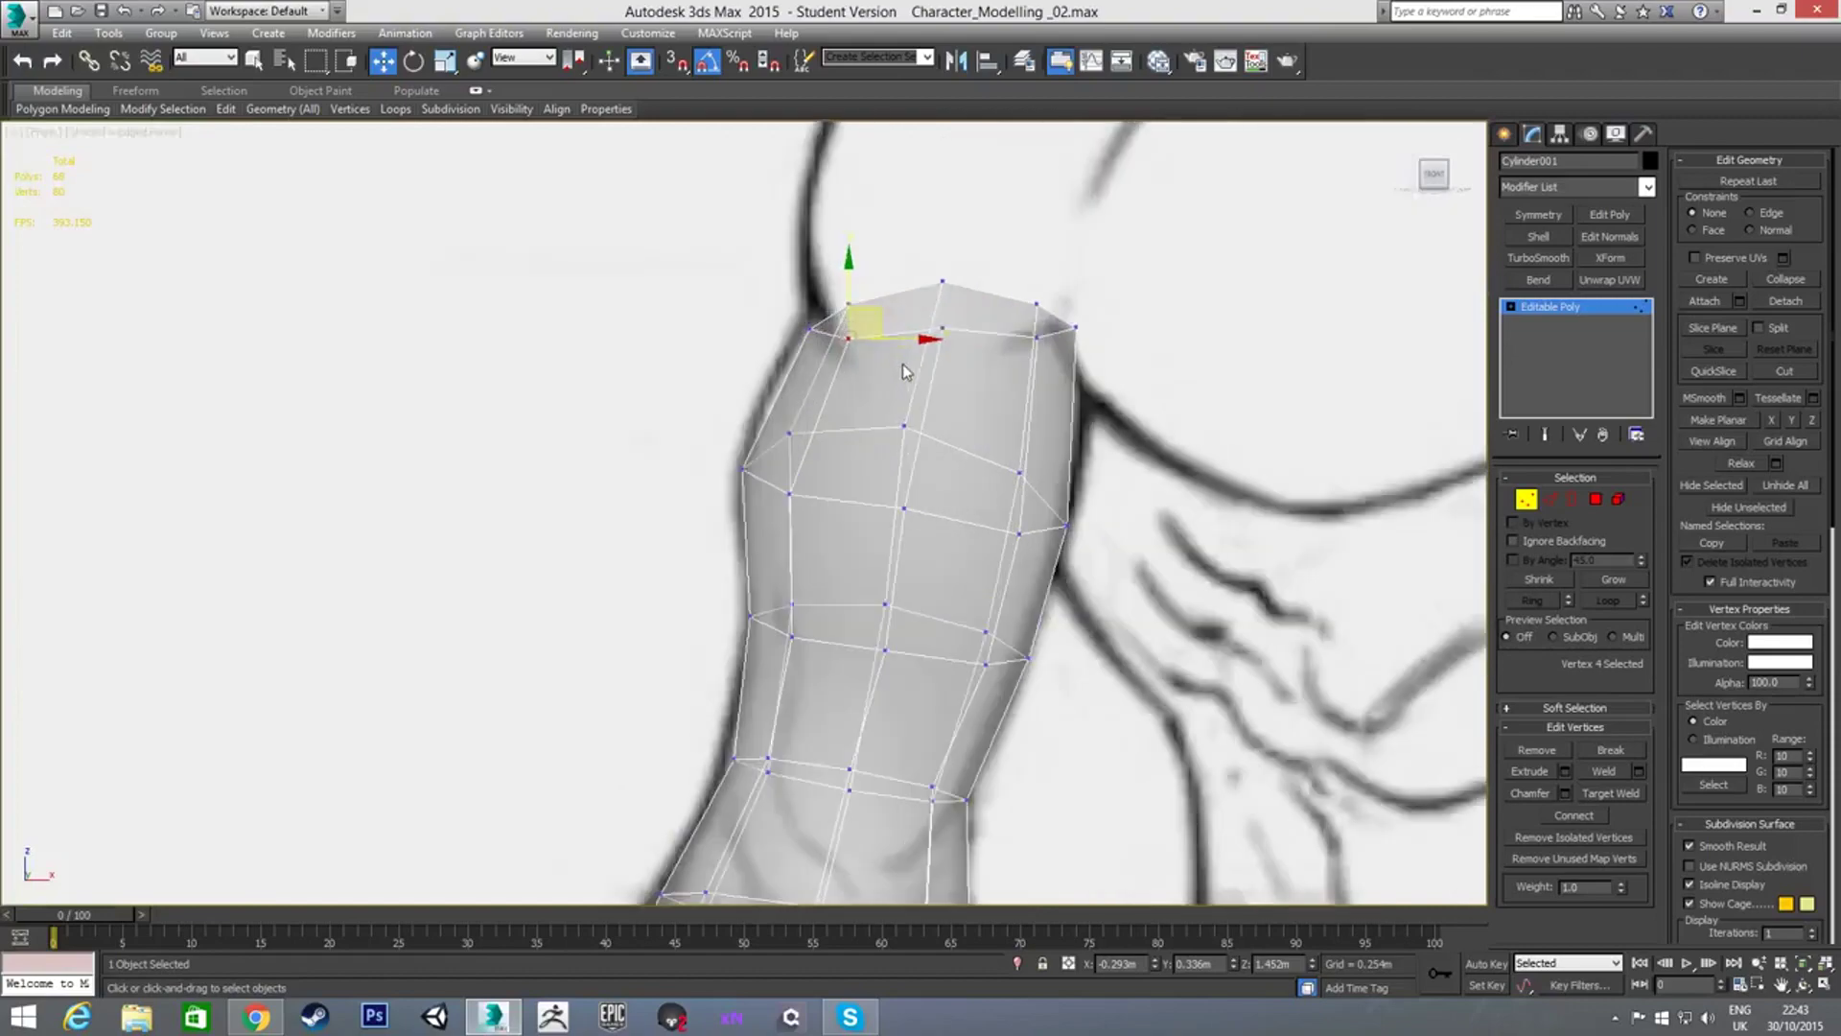
{"action": "scroll", "coordinate": [901, 393], "scroll_direction": "up", "scroll_amount": 2}
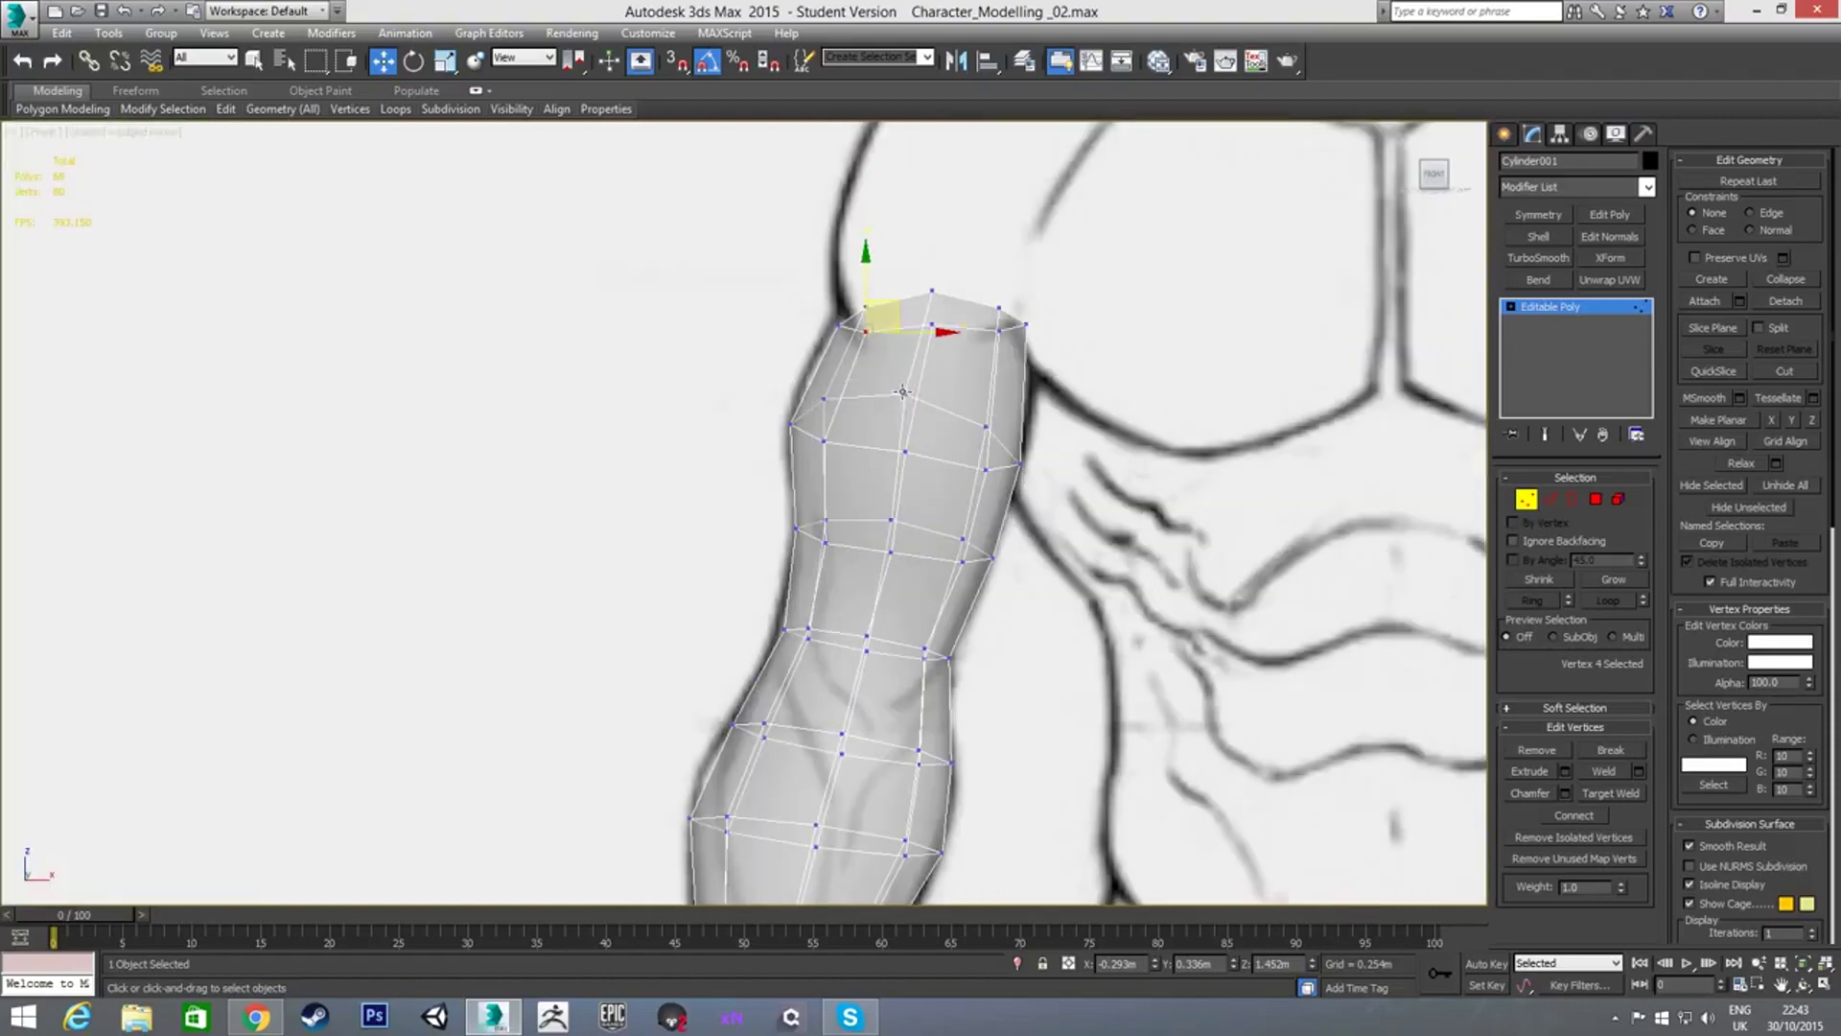
{"action": "scroll", "coordinate": [906, 397], "scroll_direction": "down", "scroll_amount": 1}
{"action": "key", "text": "l"}
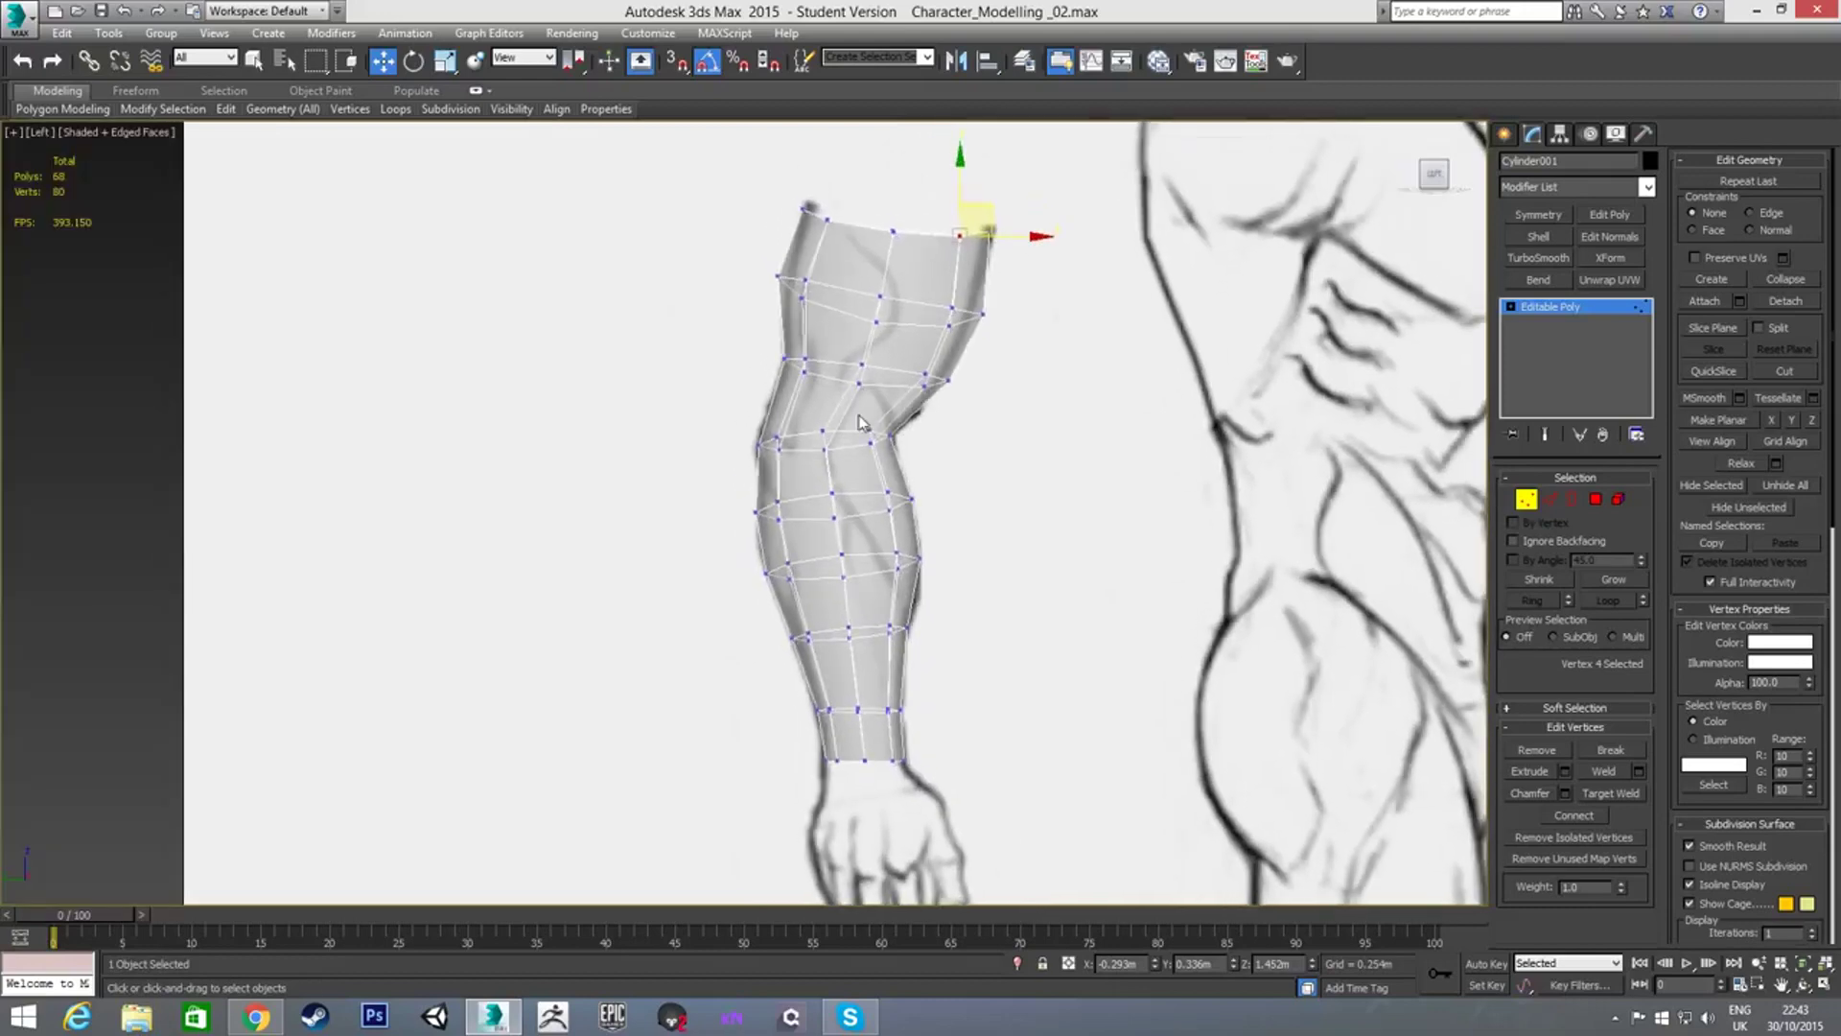
Select the complete edge loop around the elbow
{"action": "key", "text": "2"}
{"action": "double_click", "coordinate": [849, 432]}
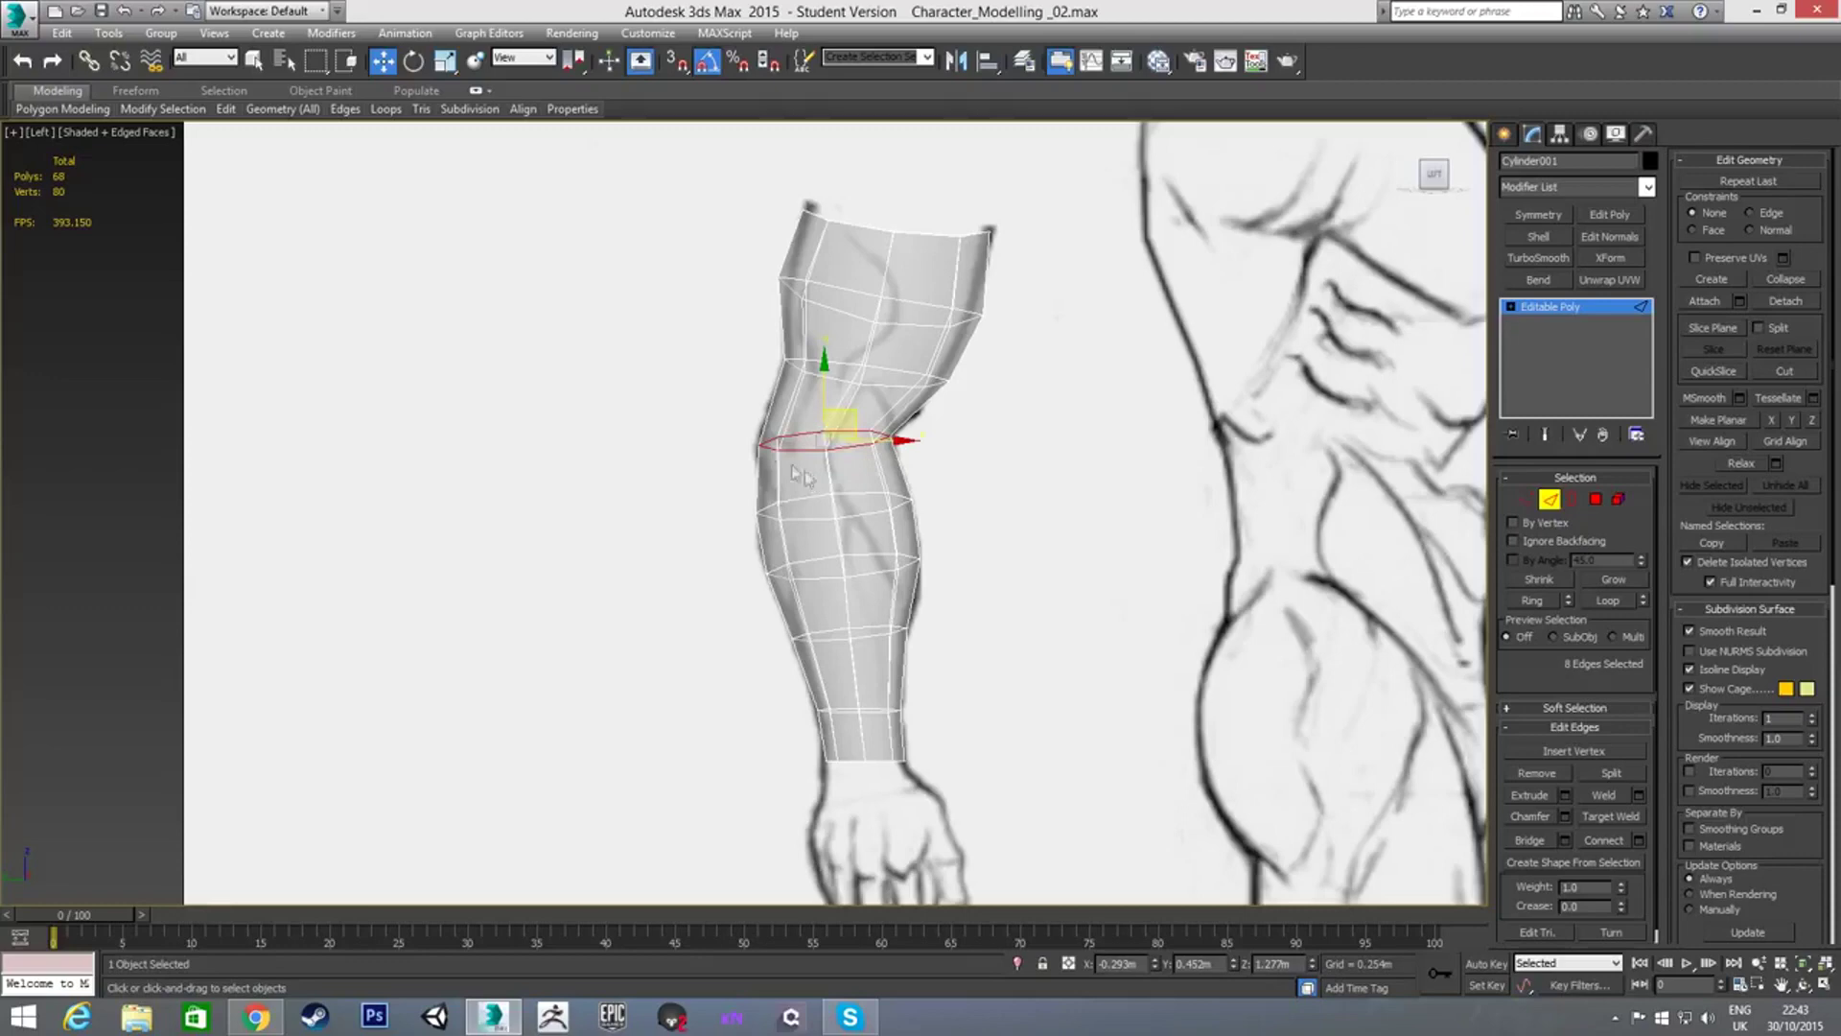
{"action": "middle_click_drag", "start_coordinate": [764, 447], "coordinate": [797, 426]}
{"action": "key", "text": "shift+f"}
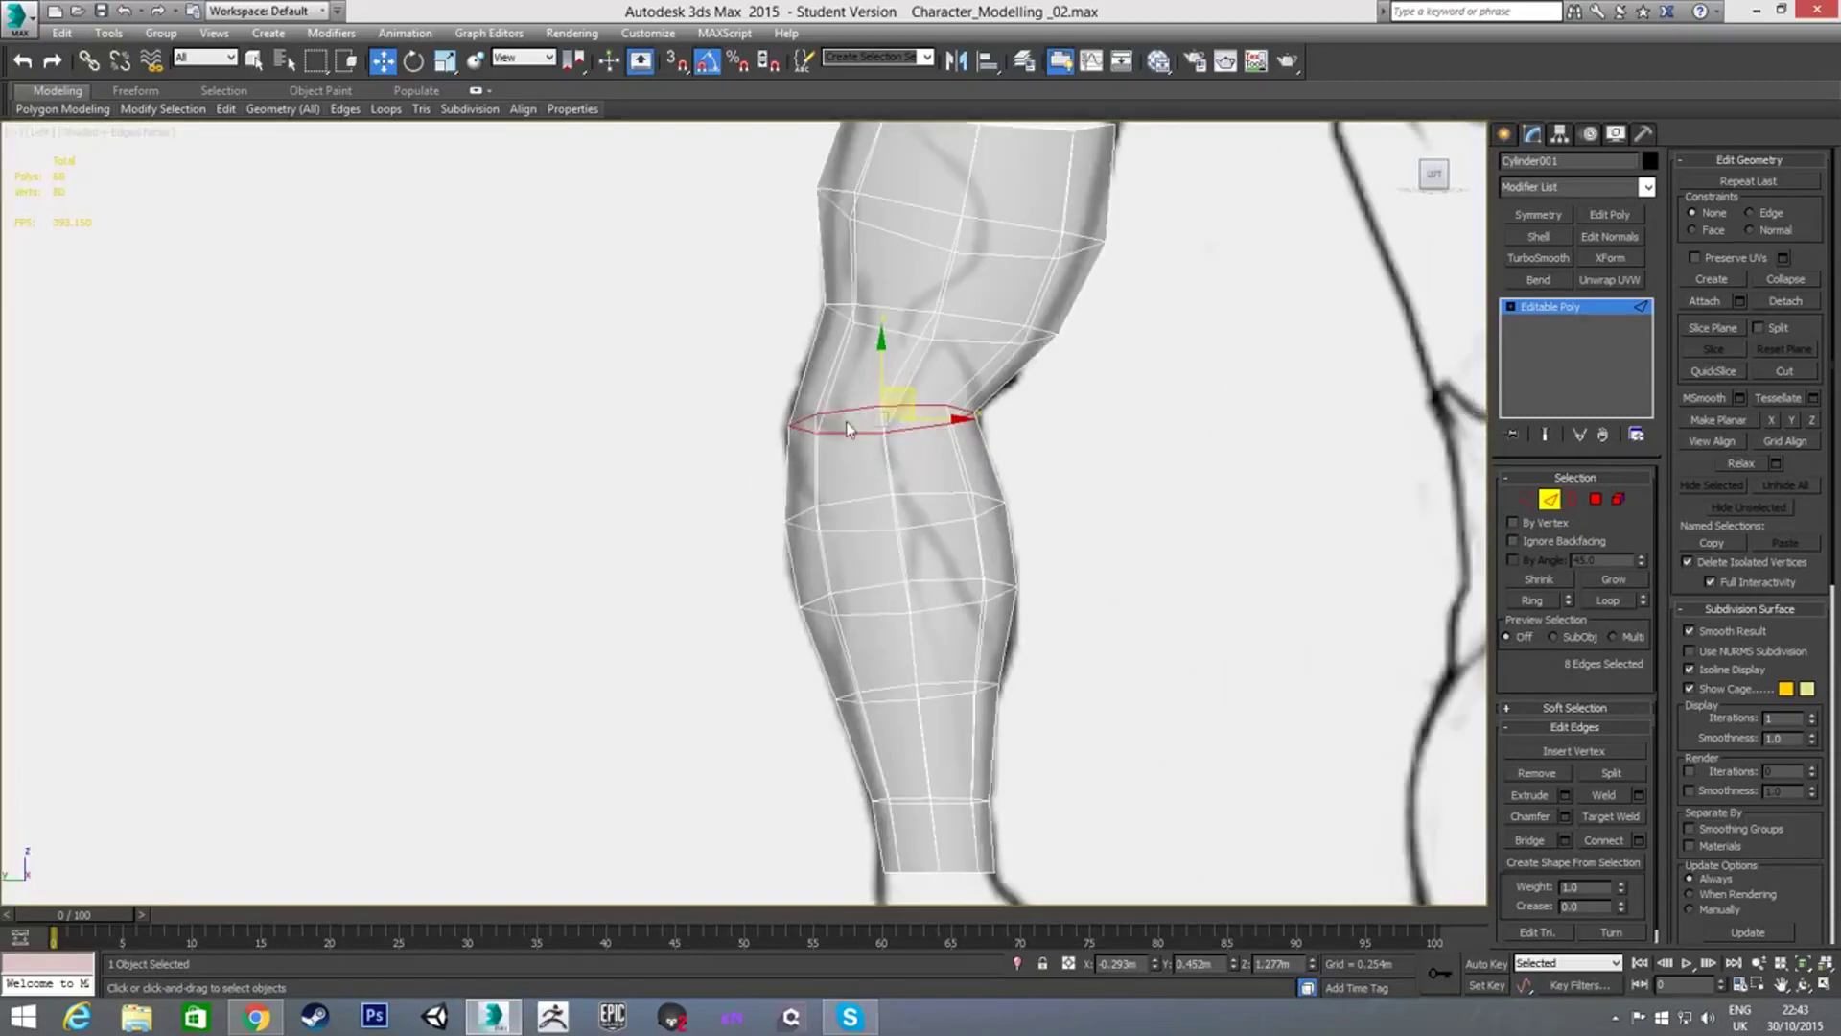
{"action": "right_click", "coordinate": [846, 466]}
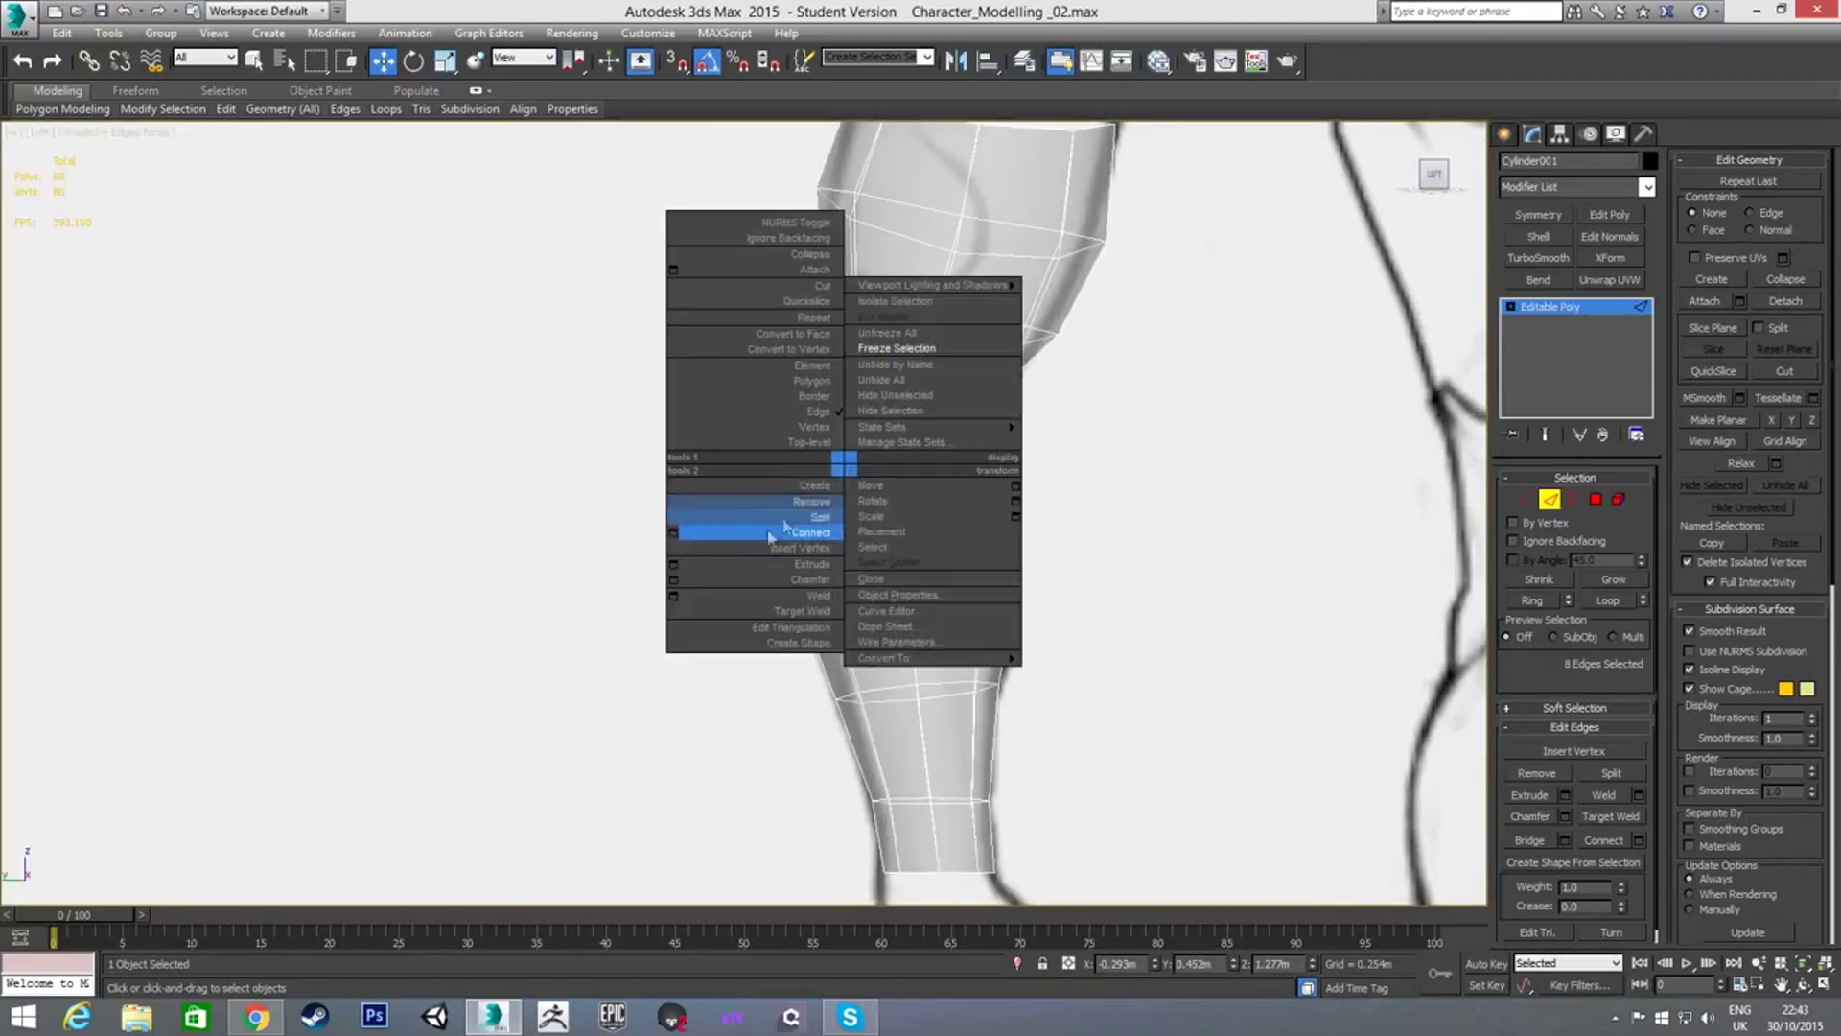
{"action": "left_click", "coordinate": [673, 579]}
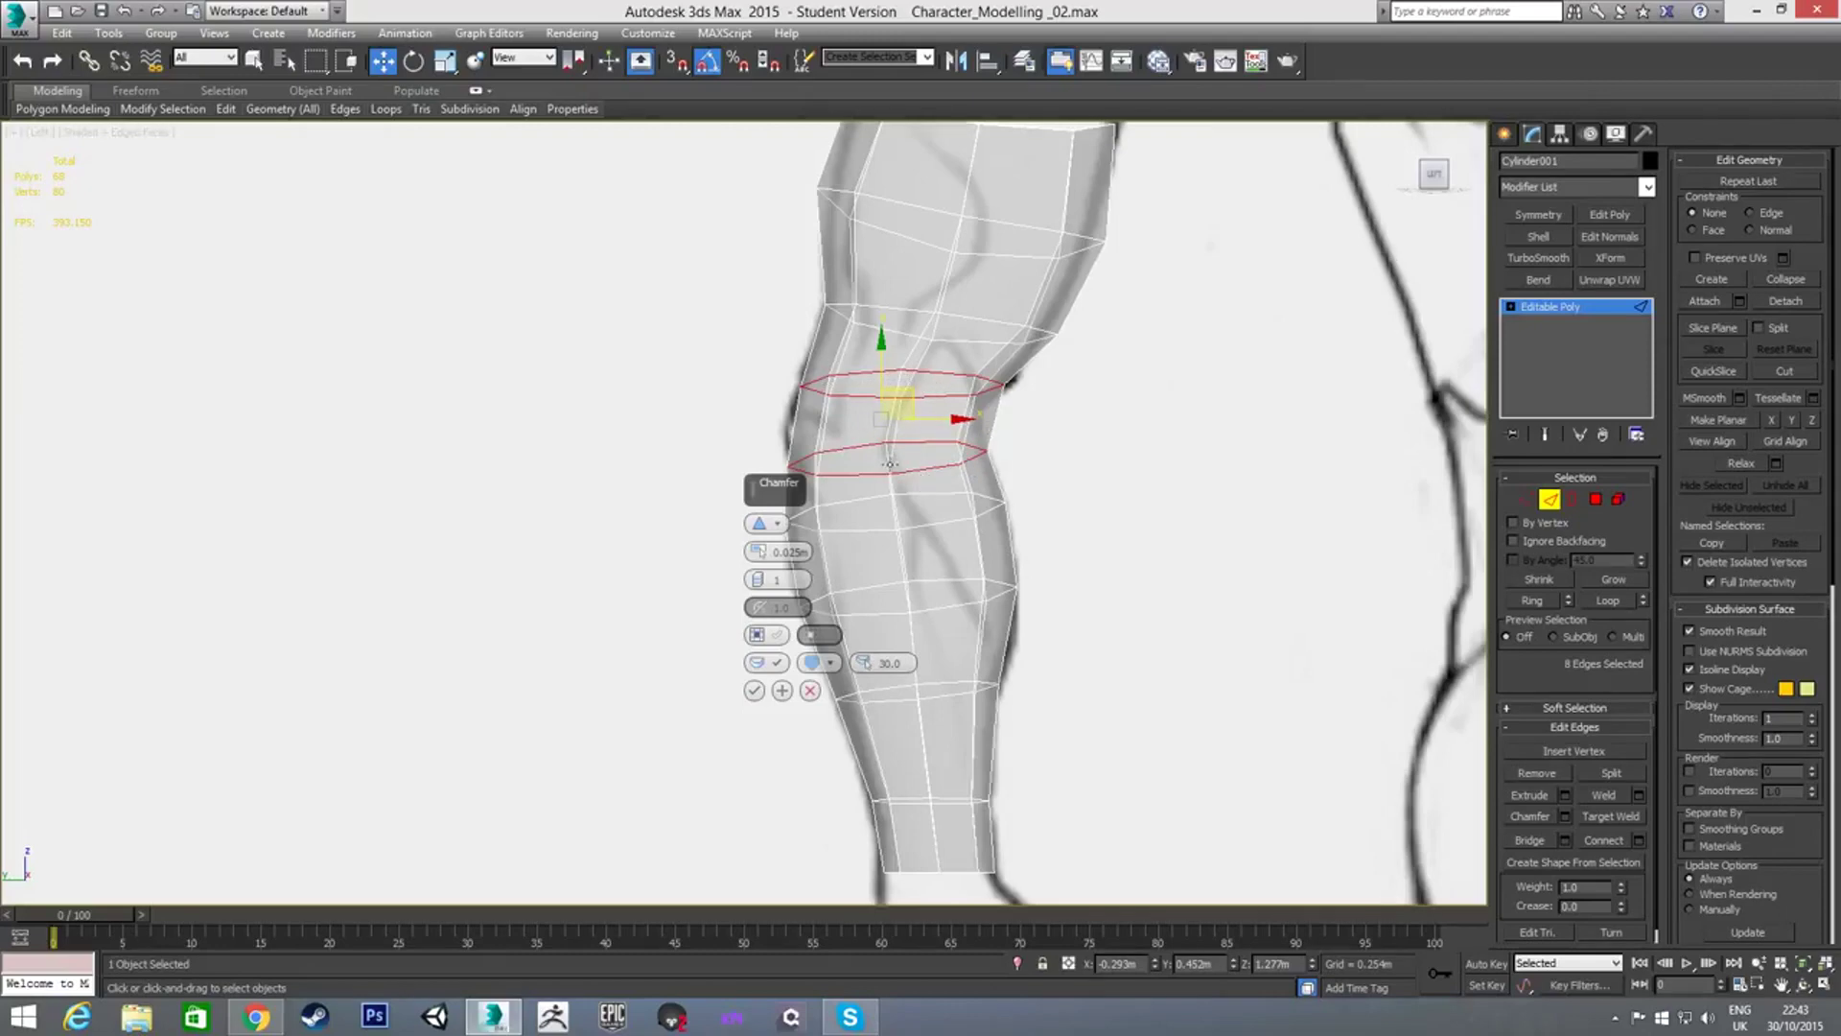
{"action": "left_click", "coordinate": [811, 690]}
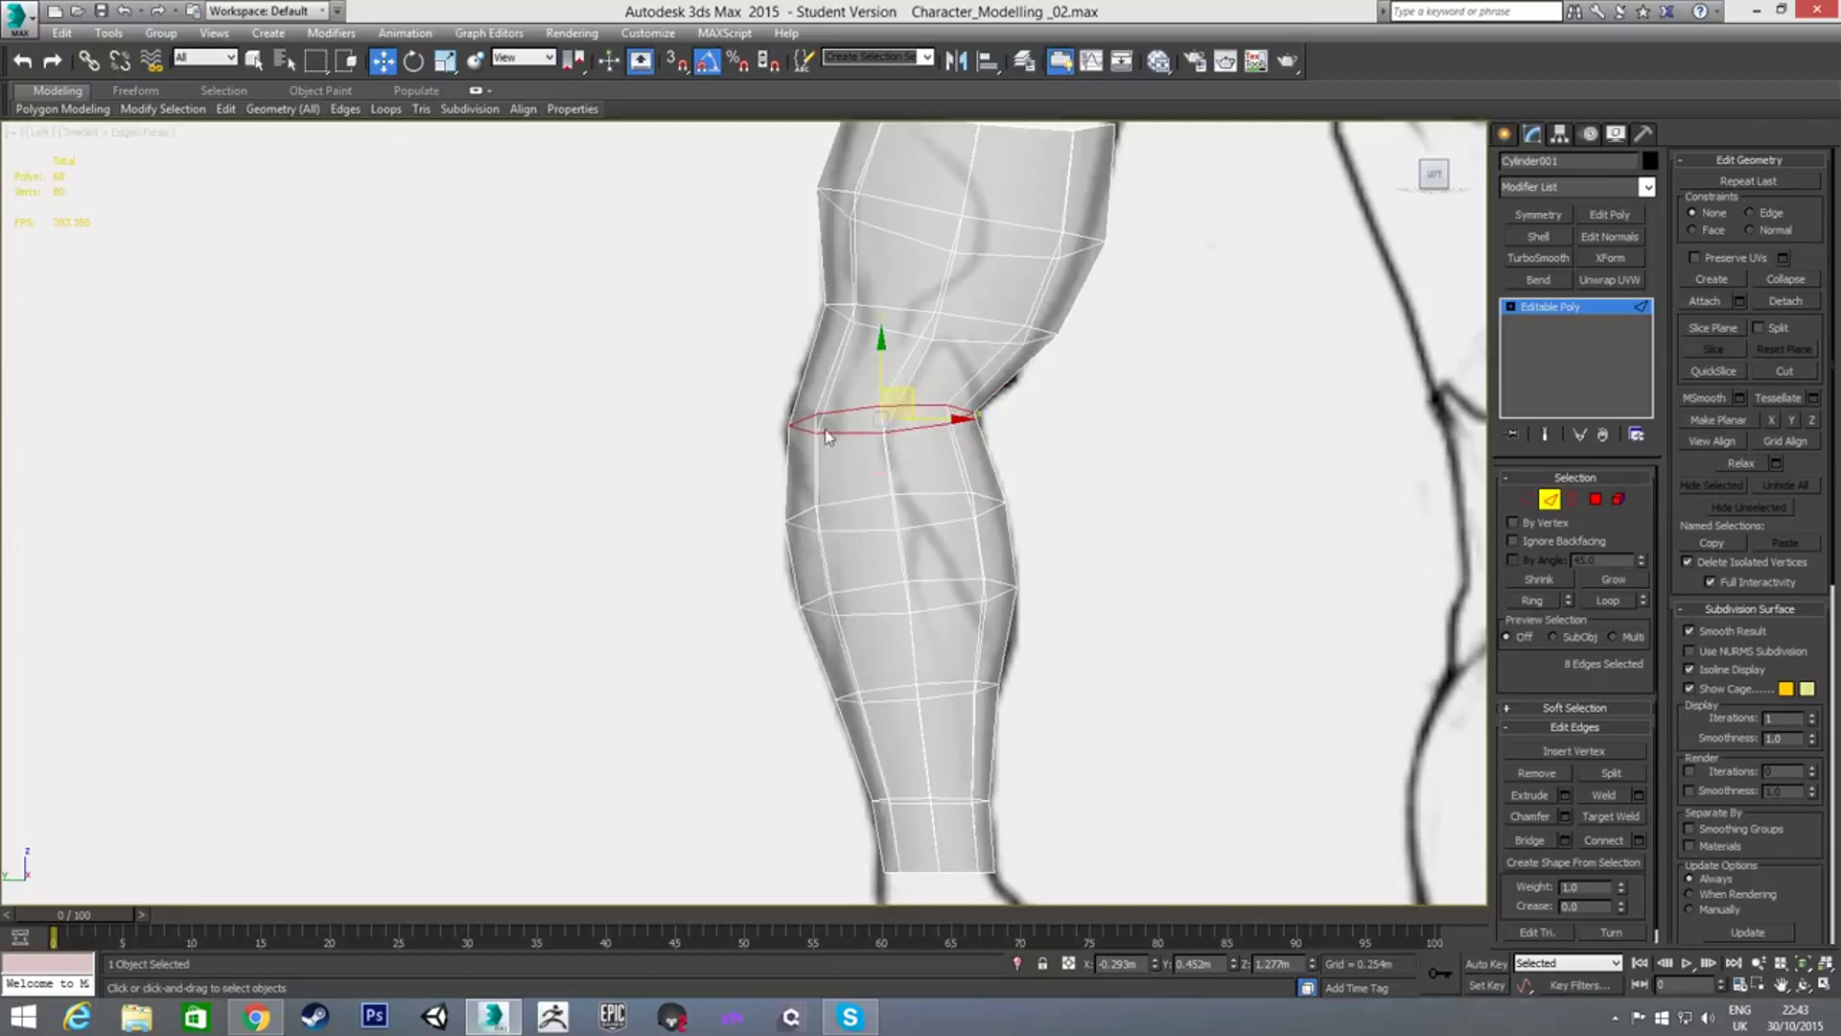
Chamfer the elbow edge loop by 0.025 m with two connecting segments
{"action": "right_click", "coordinate": [713, 444]}
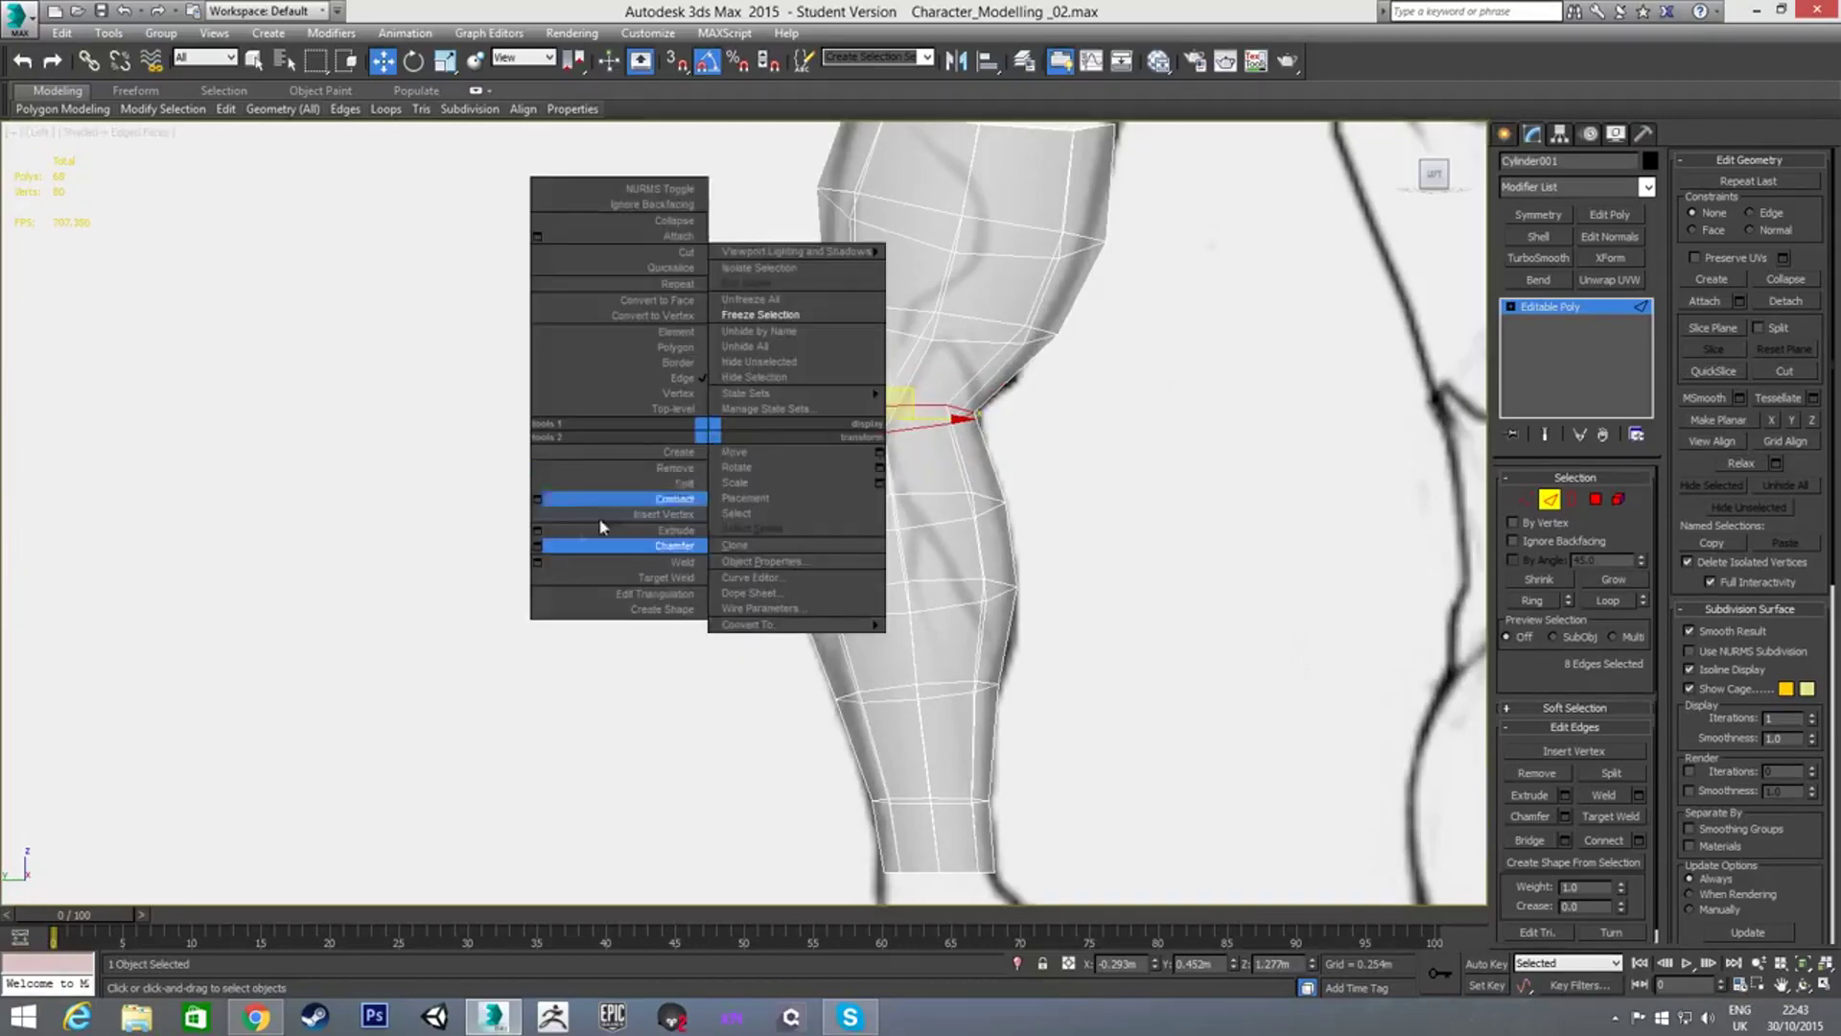
{"action": "left_click", "coordinate": [537, 550]}
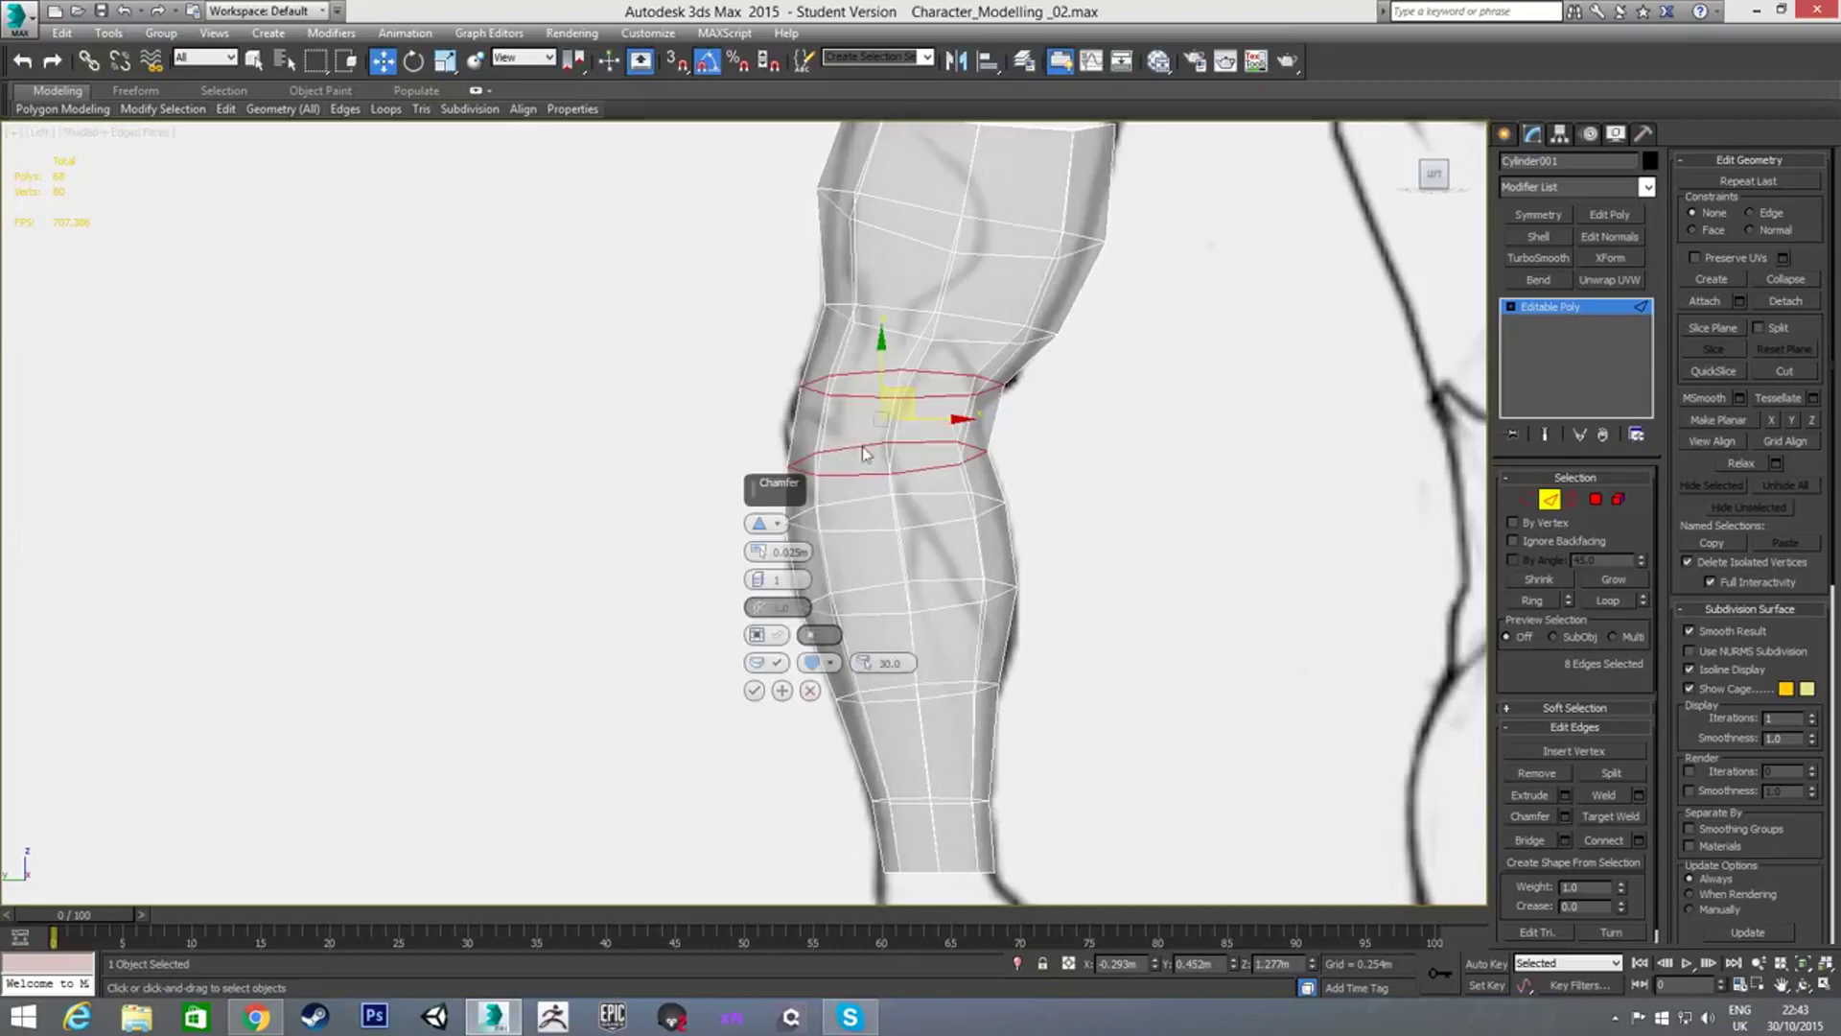
{"action": "mouse_move", "coordinate": [759, 556]}
{"action": "left_mouse_down"}
{"action": "mouse_move", "coordinate": [764, 614]}
{"action": "mouse_move", "coordinate": [760, 554]}
{"action": "left_mouse_up"}
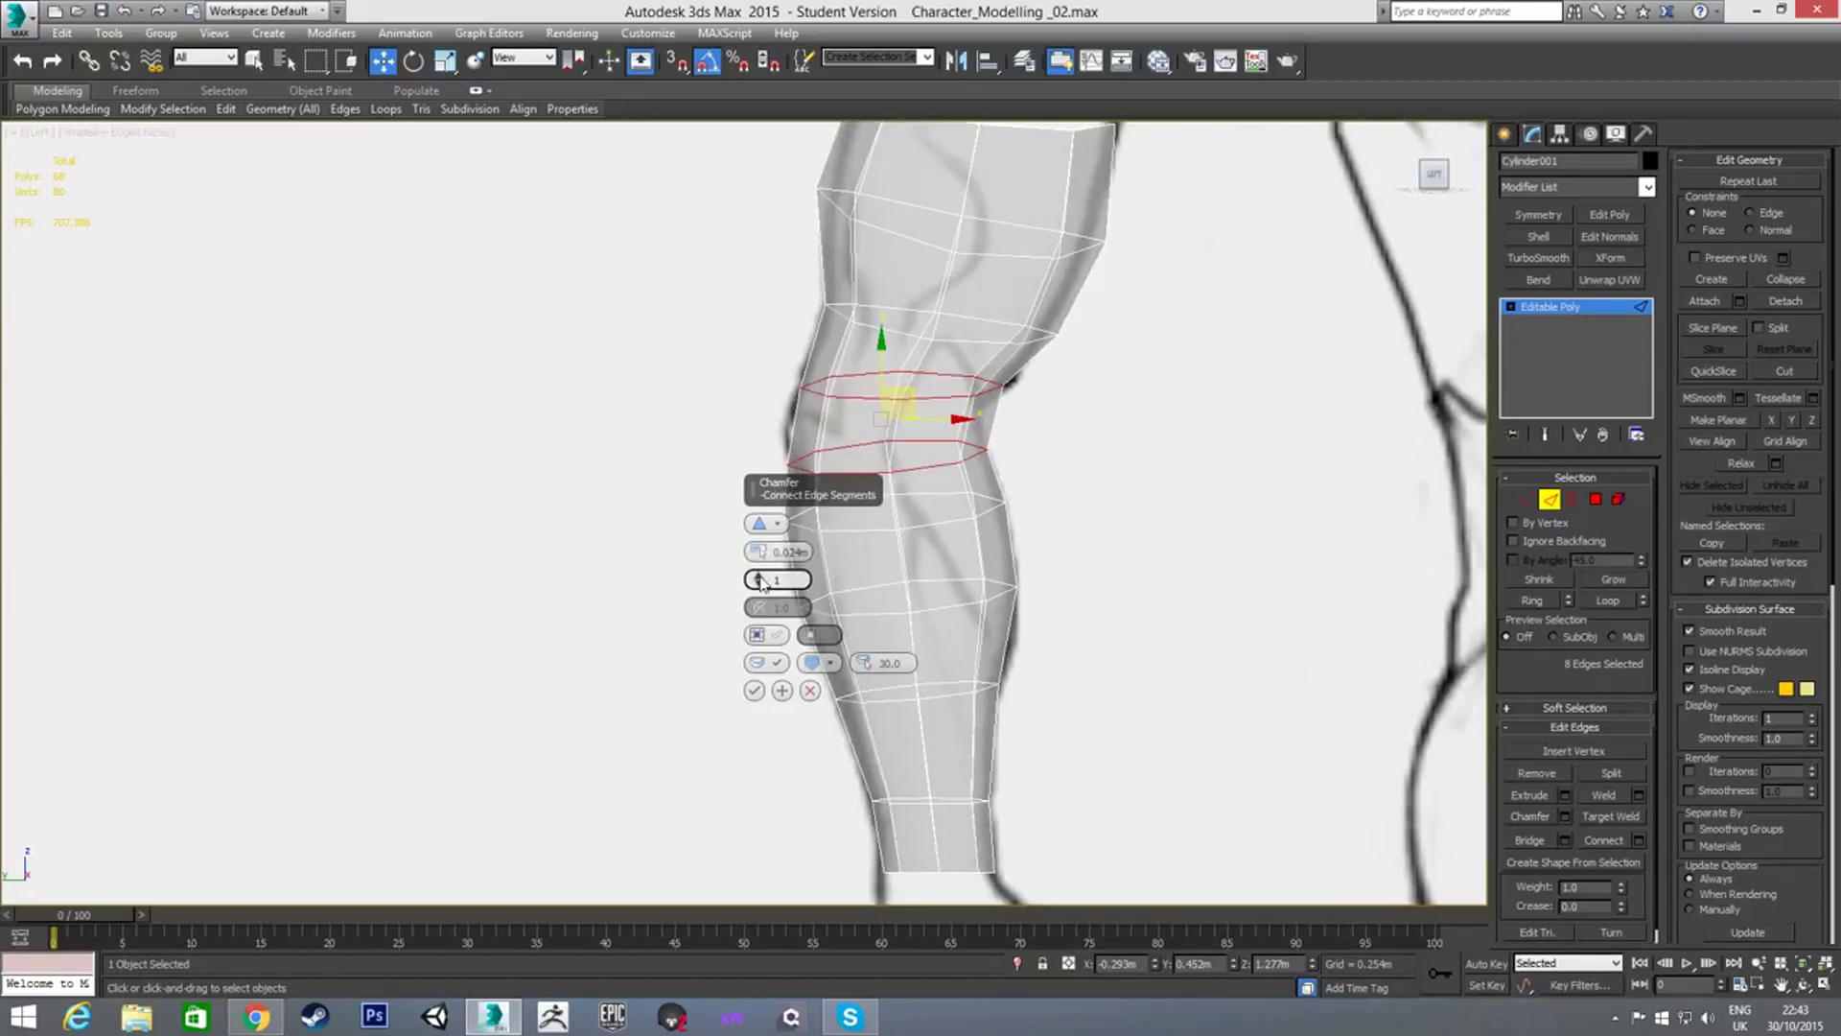
{"action": "left_click_drag", "start_coordinate": [758, 579], "coordinate": [760, 561]}
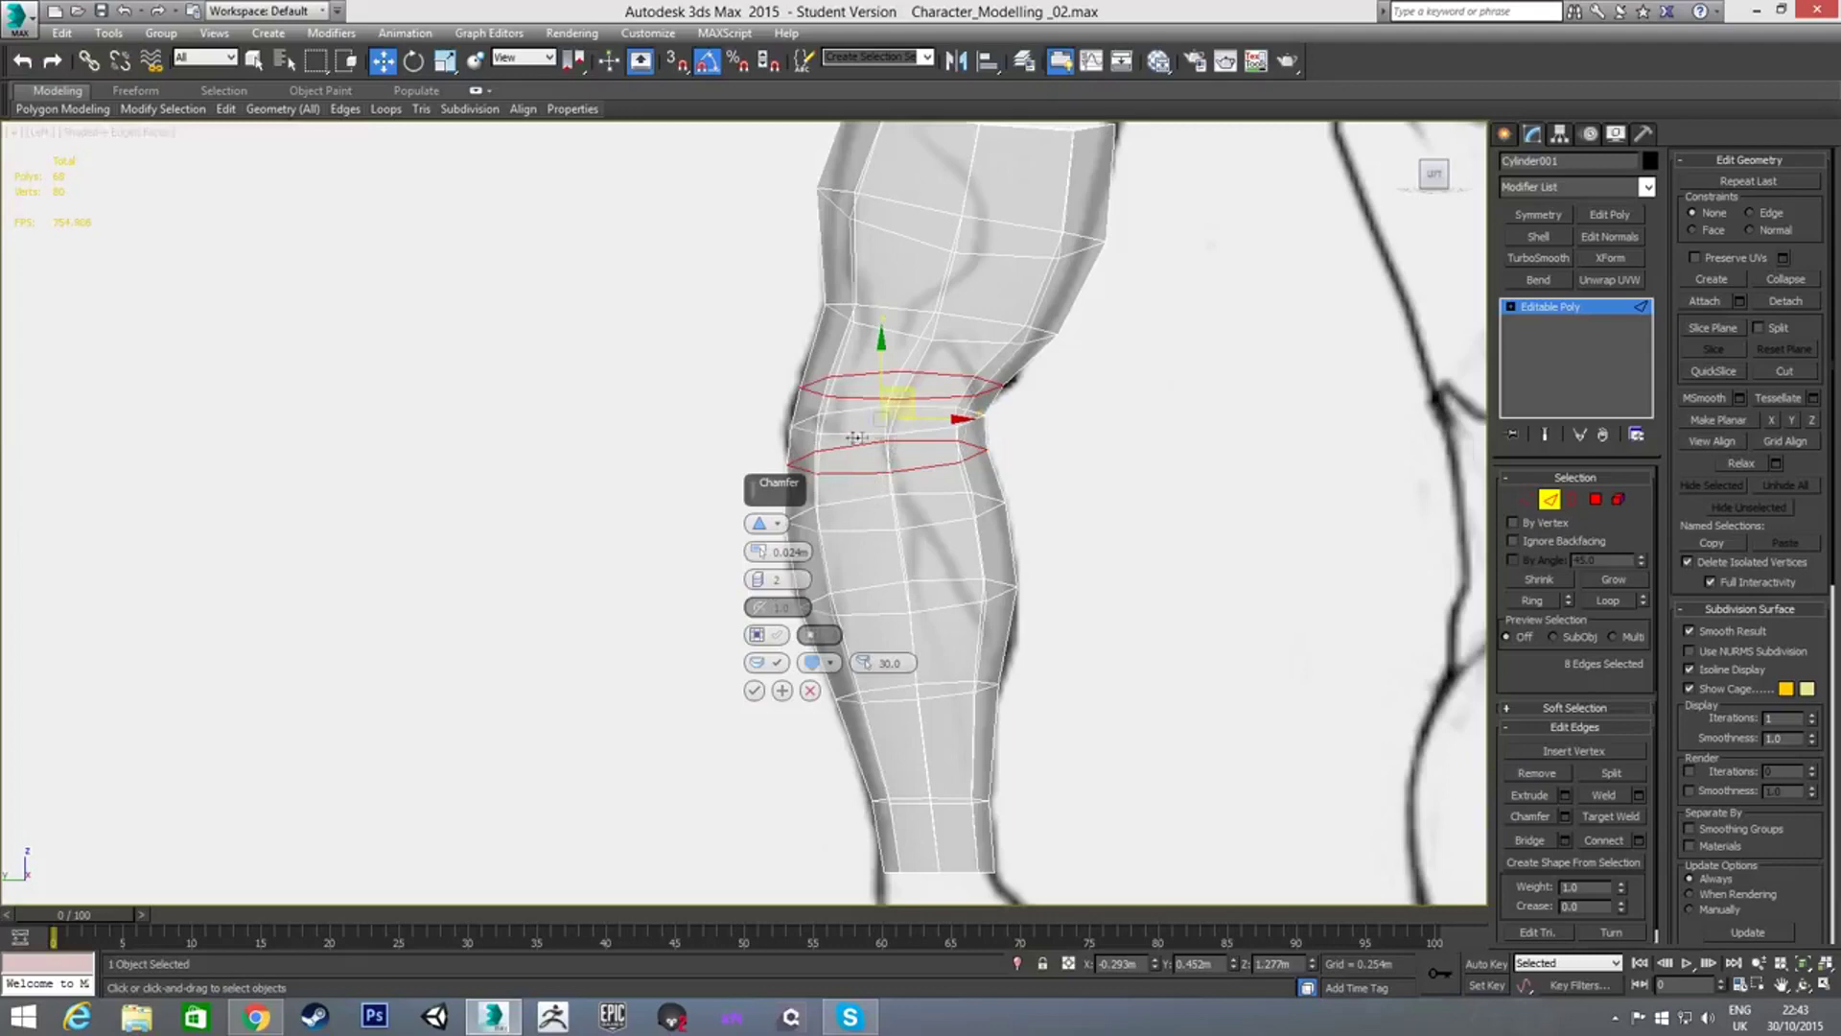
{"action": "left_click_drag", "start_coordinate": [763, 563], "coordinate": [762, 565]}
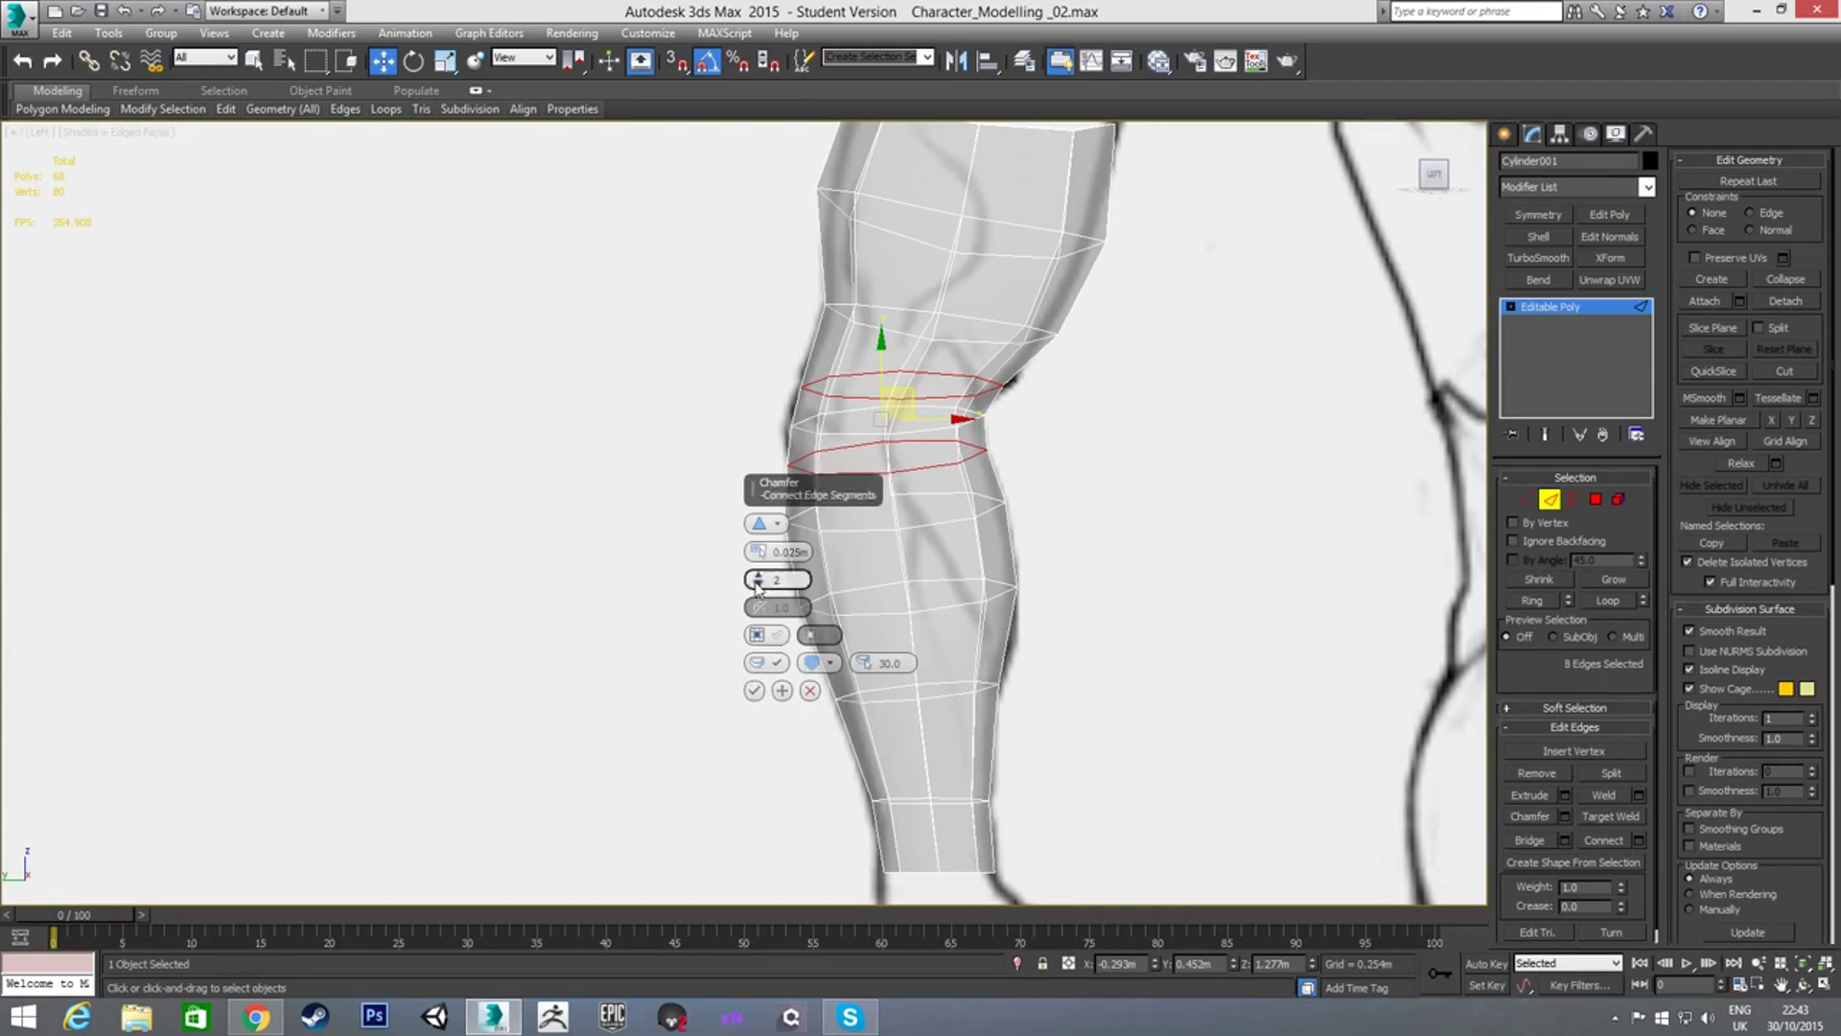
{"action": "left_click", "coordinate": [754, 691]}
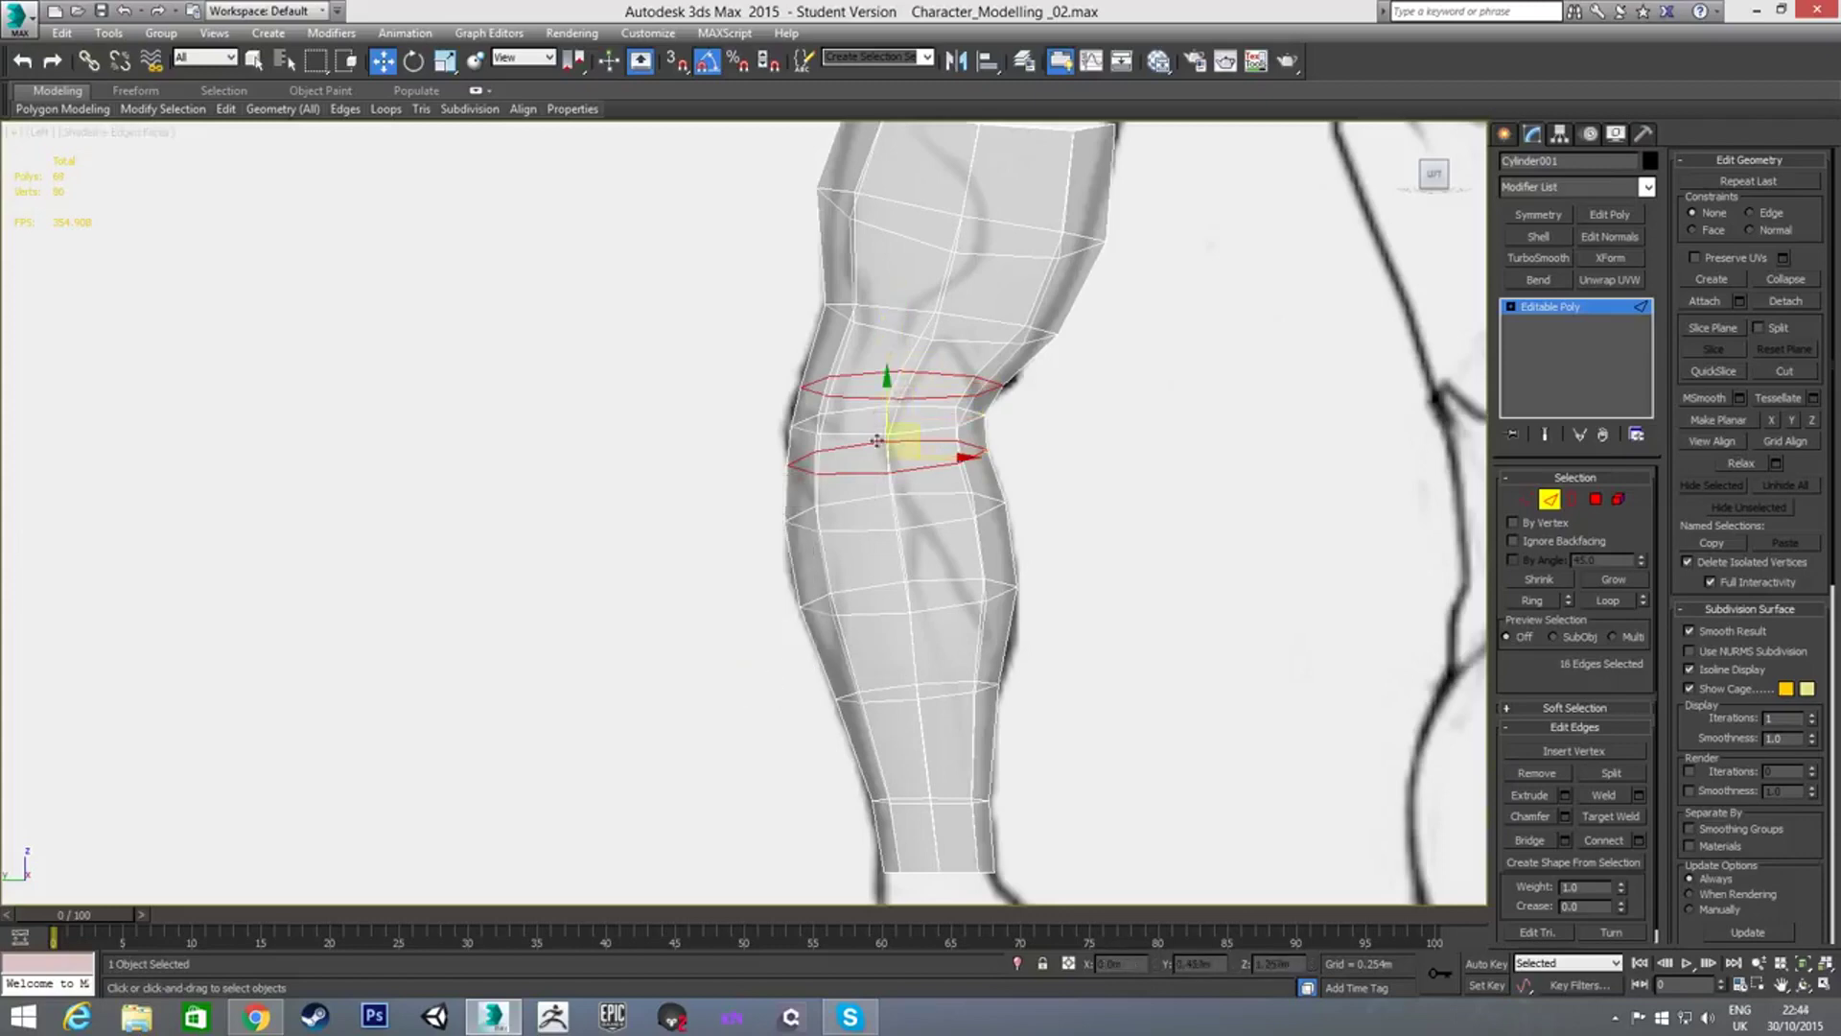
Shift the vertices of the new elbow loops in the side view, pulling the middle back ones outward to form the elbow point
{"action": "key", "text": "1"}
{"action": "left_click_drag", "start_coordinate": [779, 364], "coordinate": [876, 386]}
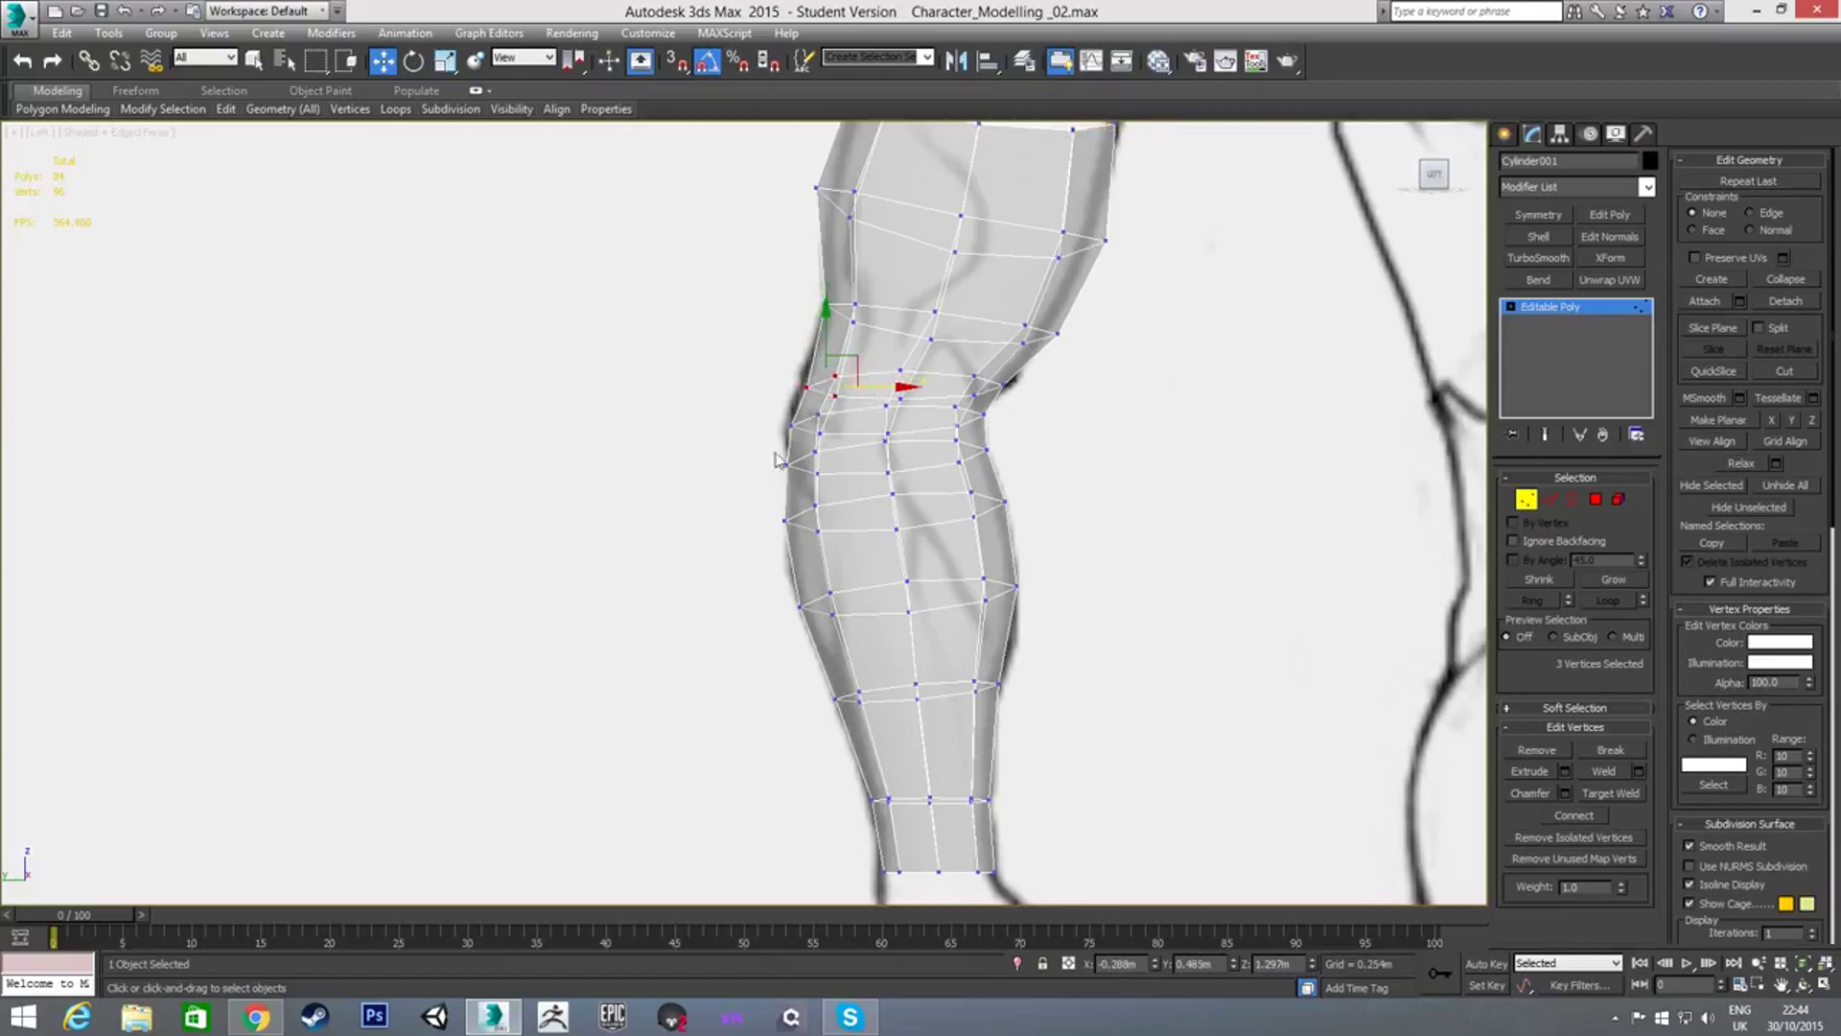
{"action": "left_click_drag", "start_coordinate": [788, 464], "coordinate": [842, 489]}
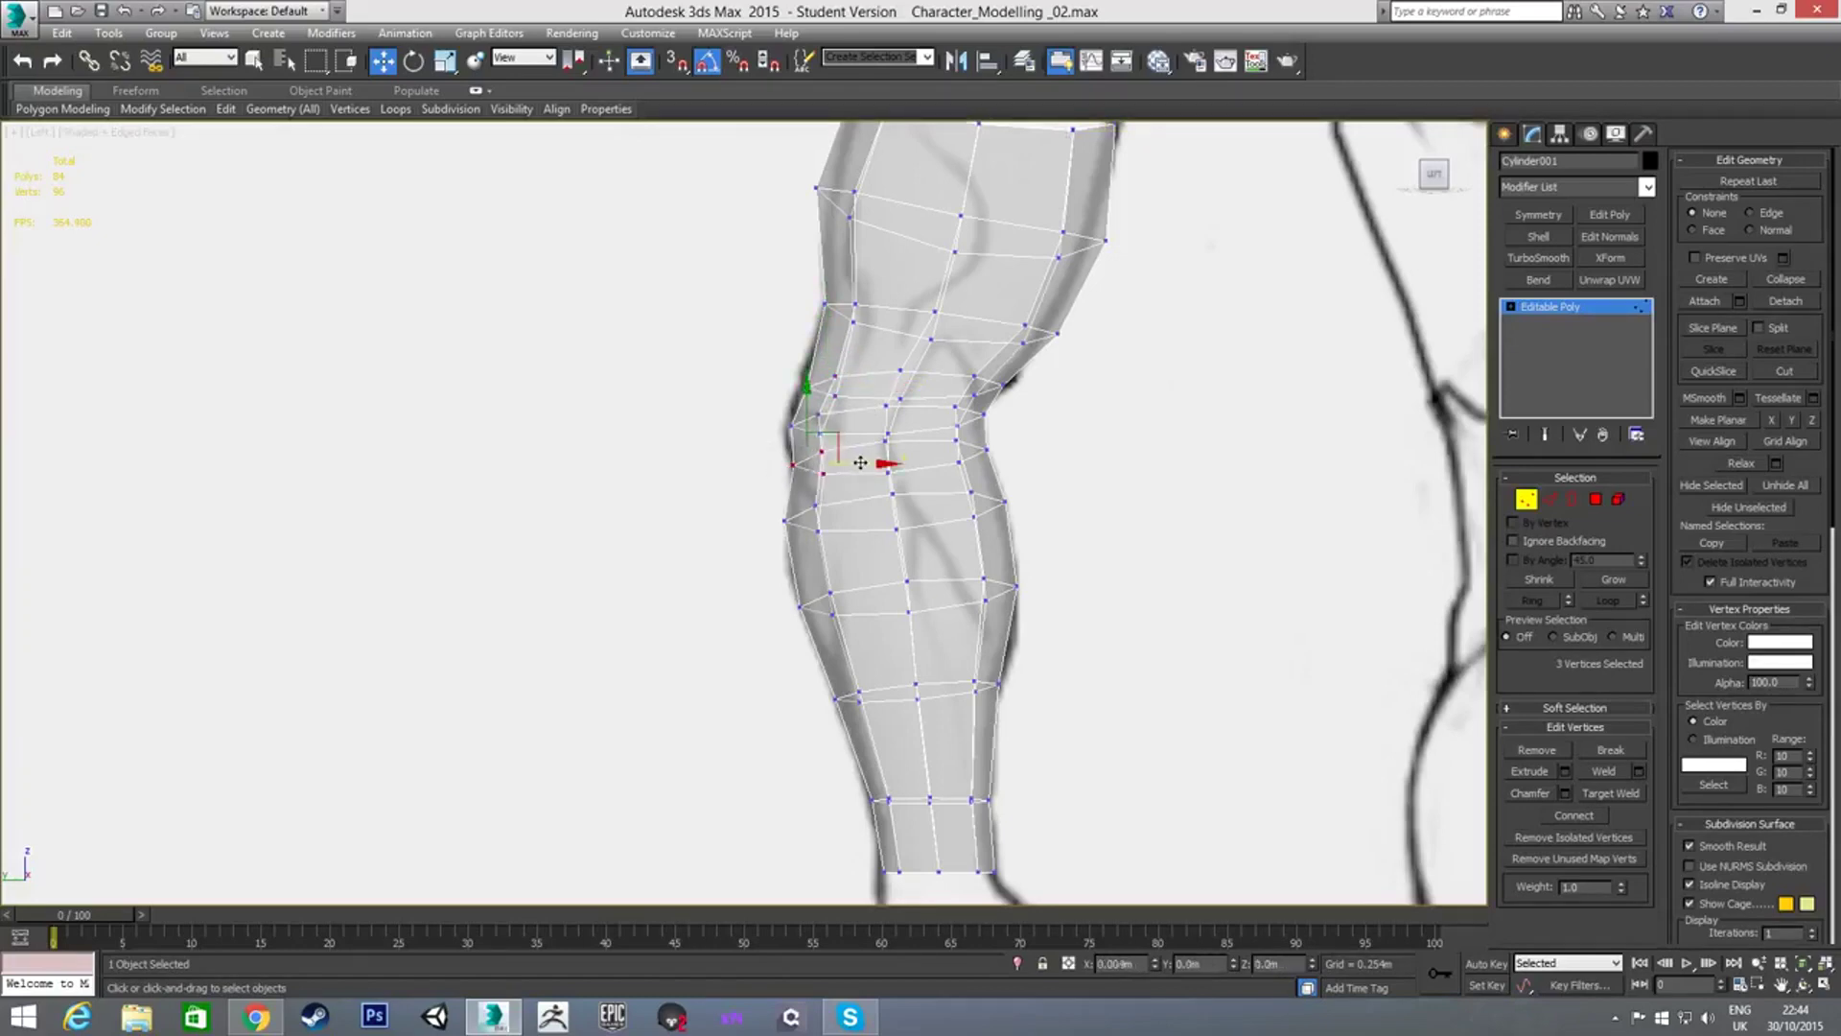
{"action": "left_click_drag", "start_coordinate": [856, 462], "coordinate": [848, 425]}
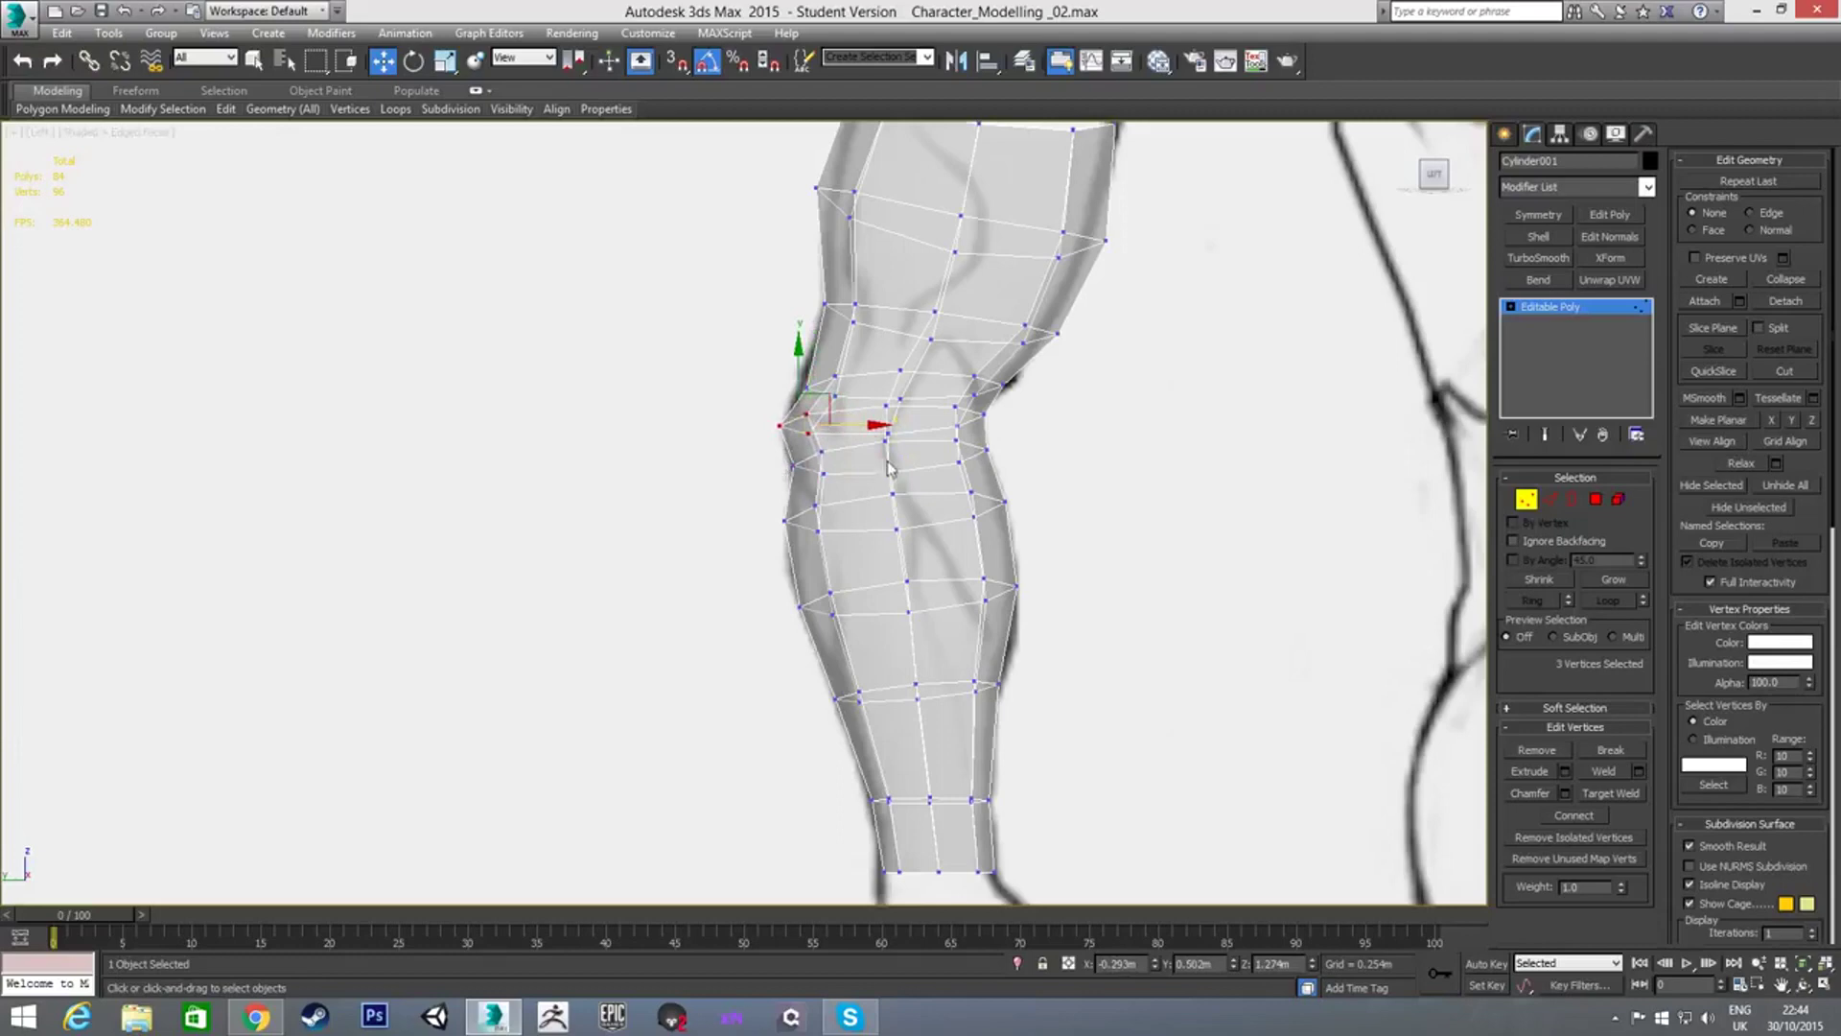
{"action": "left_click", "coordinate": [957, 428]}
{"action": "left_click_drag", "start_coordinate": [1026, 417], "coordinate": [1013, 457]}
Nudge the outer vertex of the middle elbow loop outward to follow the drawn arm outline in the front view
{"action": "middle_click_drag", "start_coordinate": [967, 475], "coordinate": [1149, 435], "text": "alt"}
{"action": "key", "text": "f"}
{"action": "scroll", "coordinate": [949, 456], "scroll_direction": "up", "scroll_amount": 5}
{"action": "left_click", "coordinate": [810, 456]}
{"action": "left_click", "coordinate": [1052, 500], "text": "ctrl"}
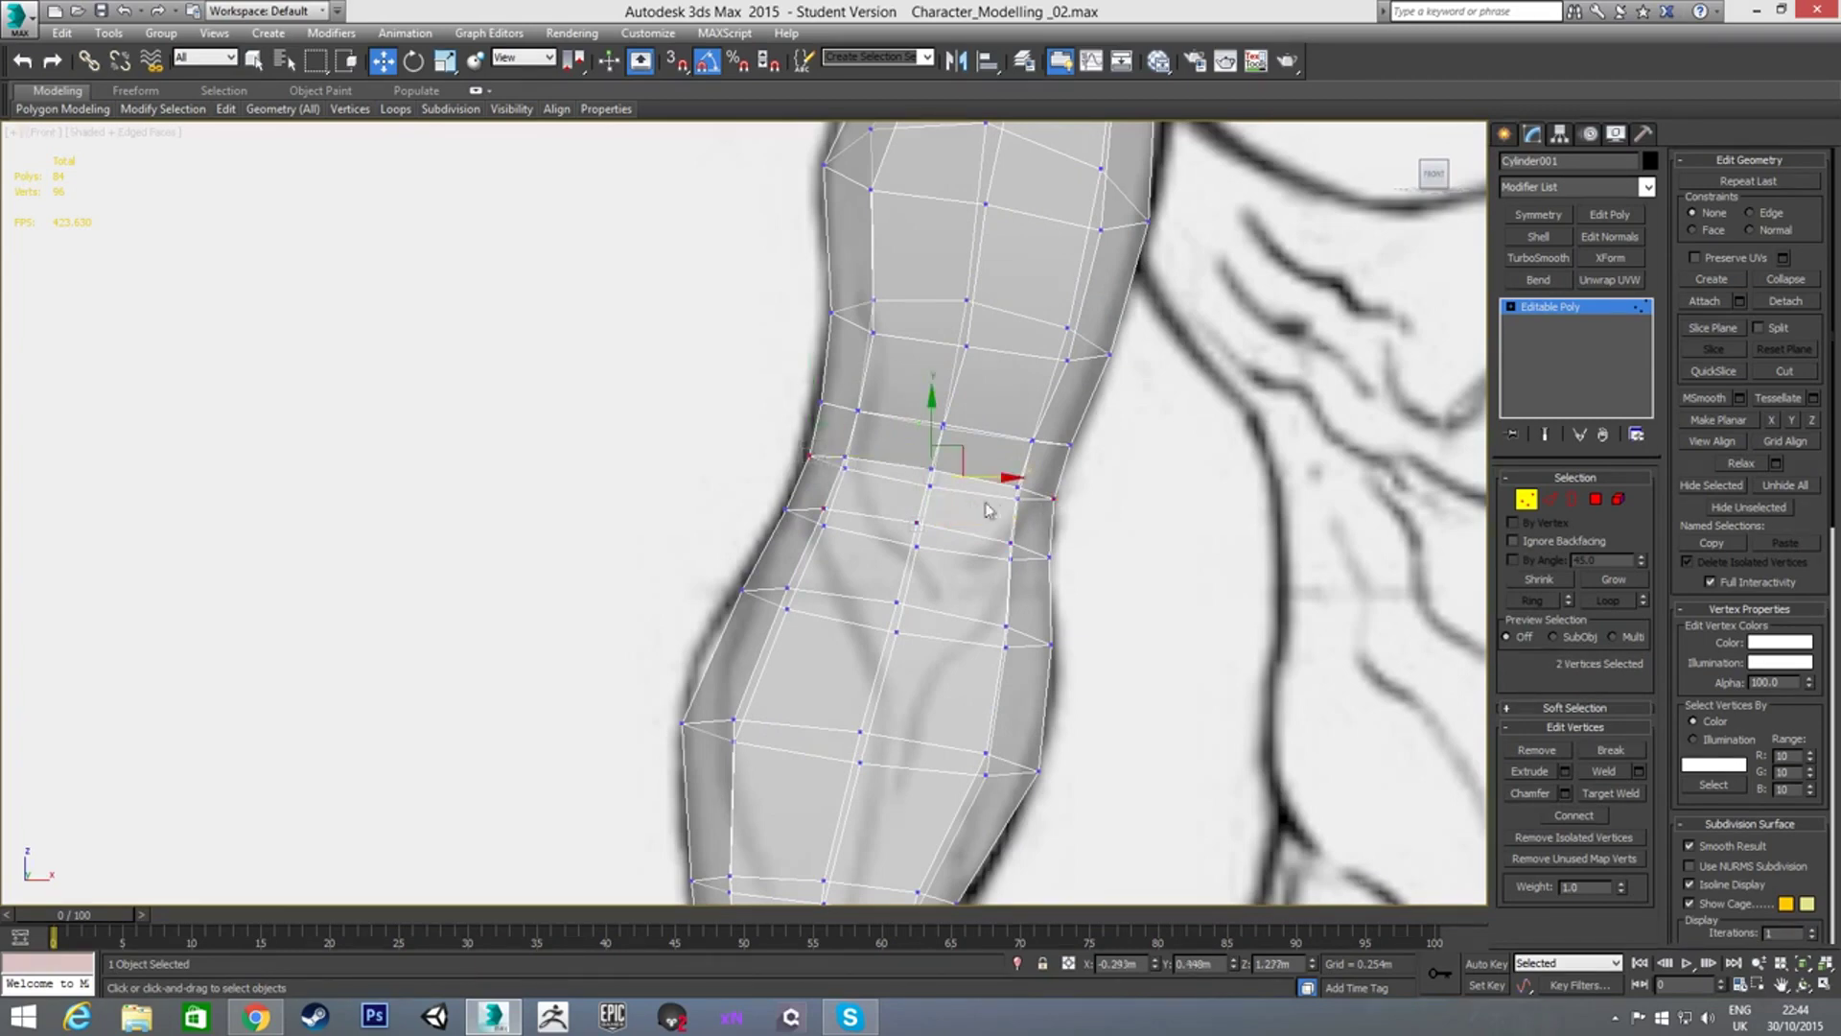
{"action": "left_click_drag", "start_coordinate": [778, 422], "coordinate": [844, 493]}
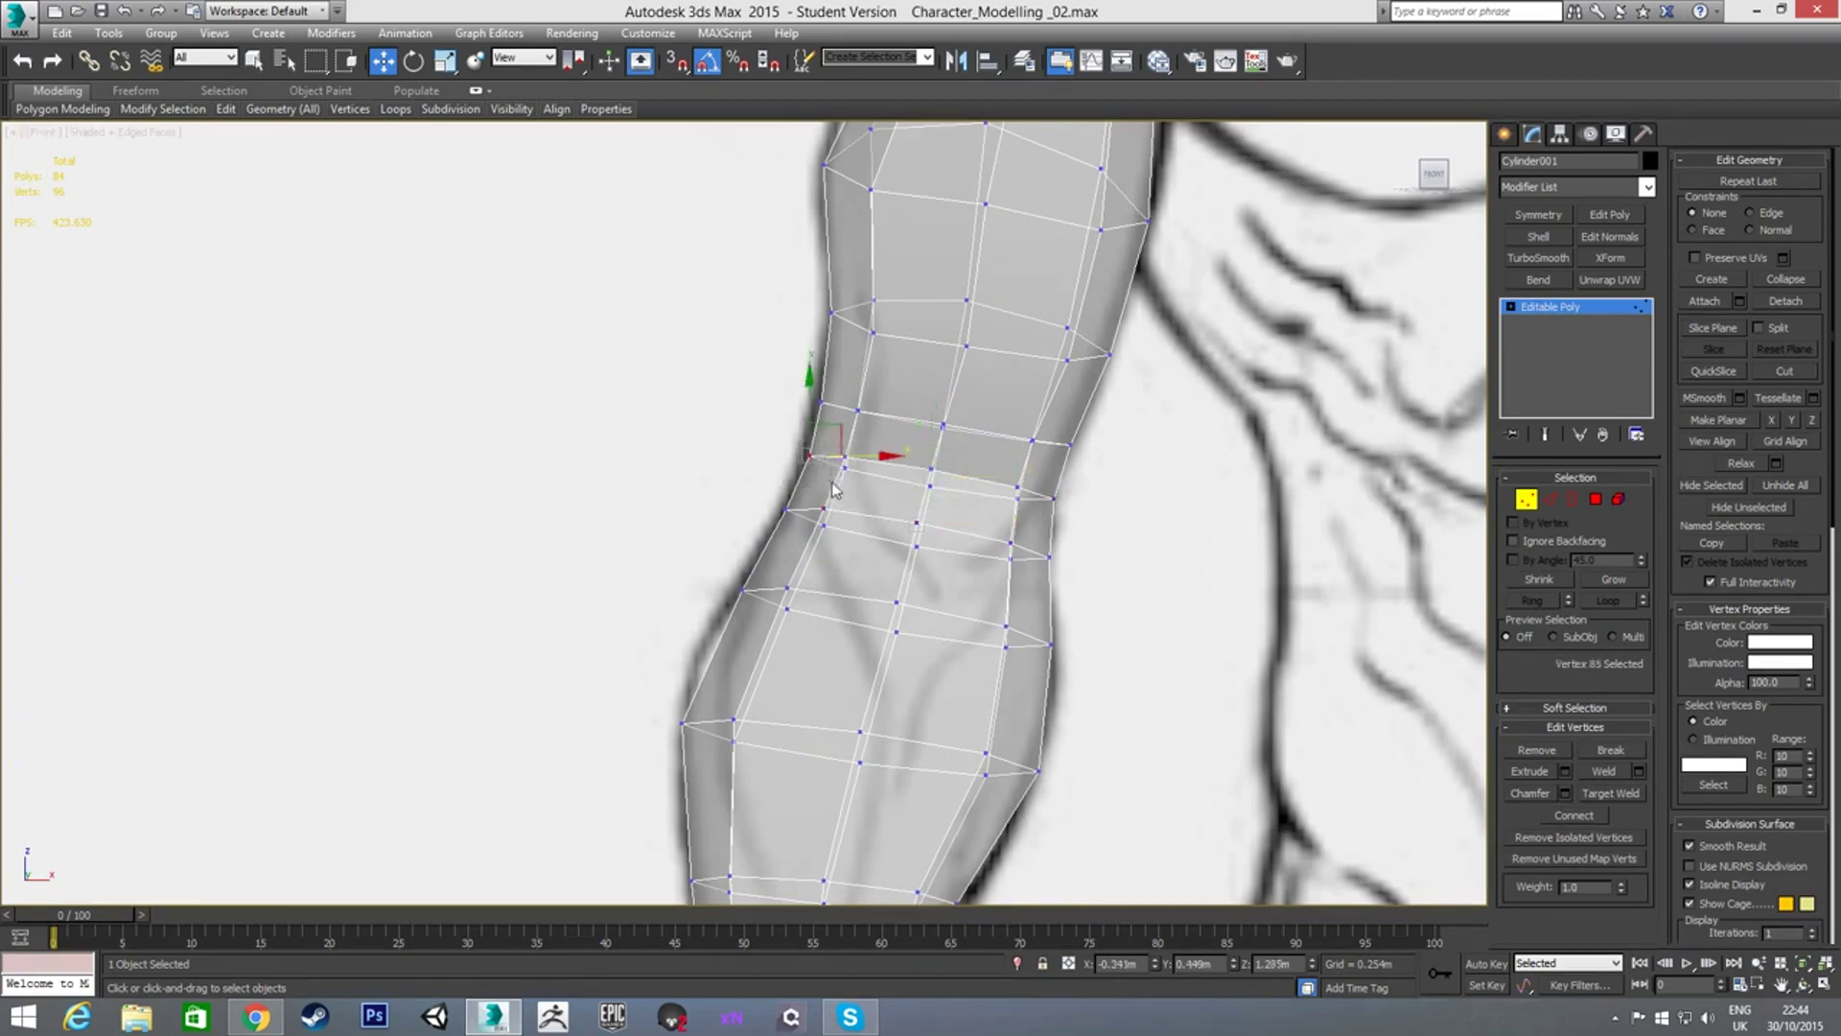
{"action": "left_click_drag", "start_coordinate": [841, 429], "coordinate": [840, 429]}
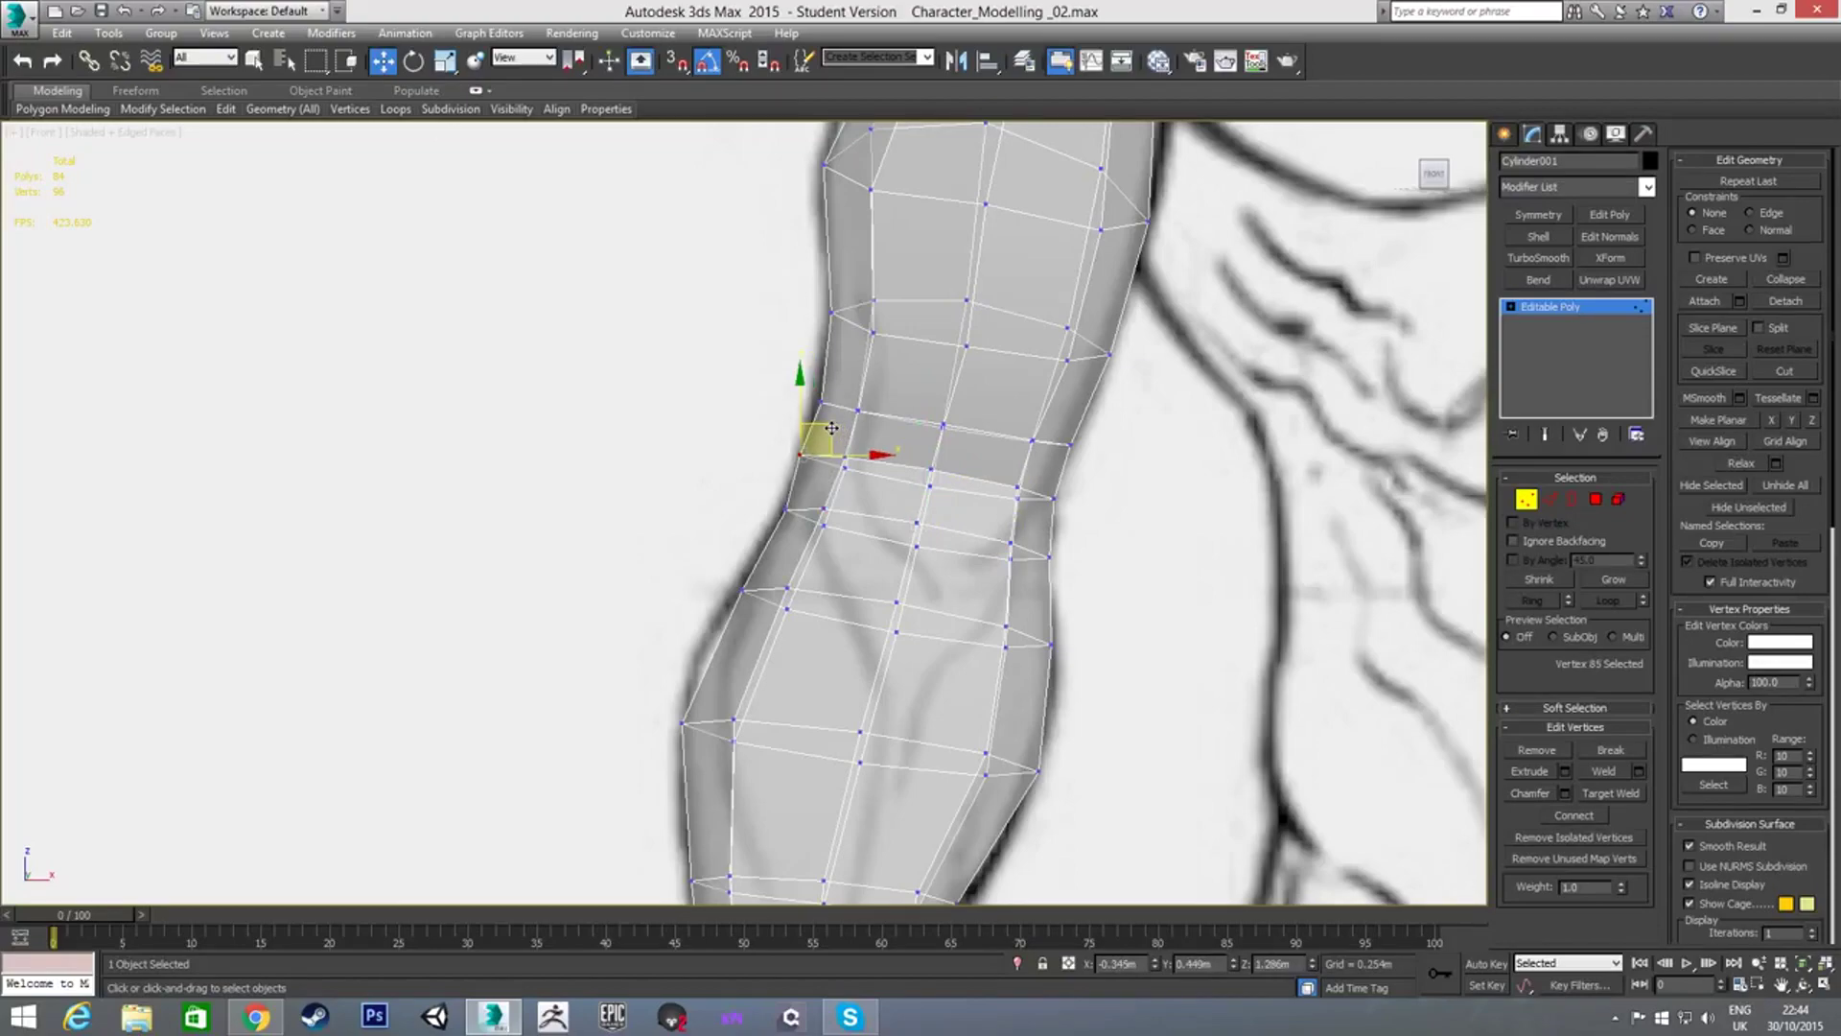
Turn off the arm's see-through display in the side view
{"action": "key", "text": "l"}
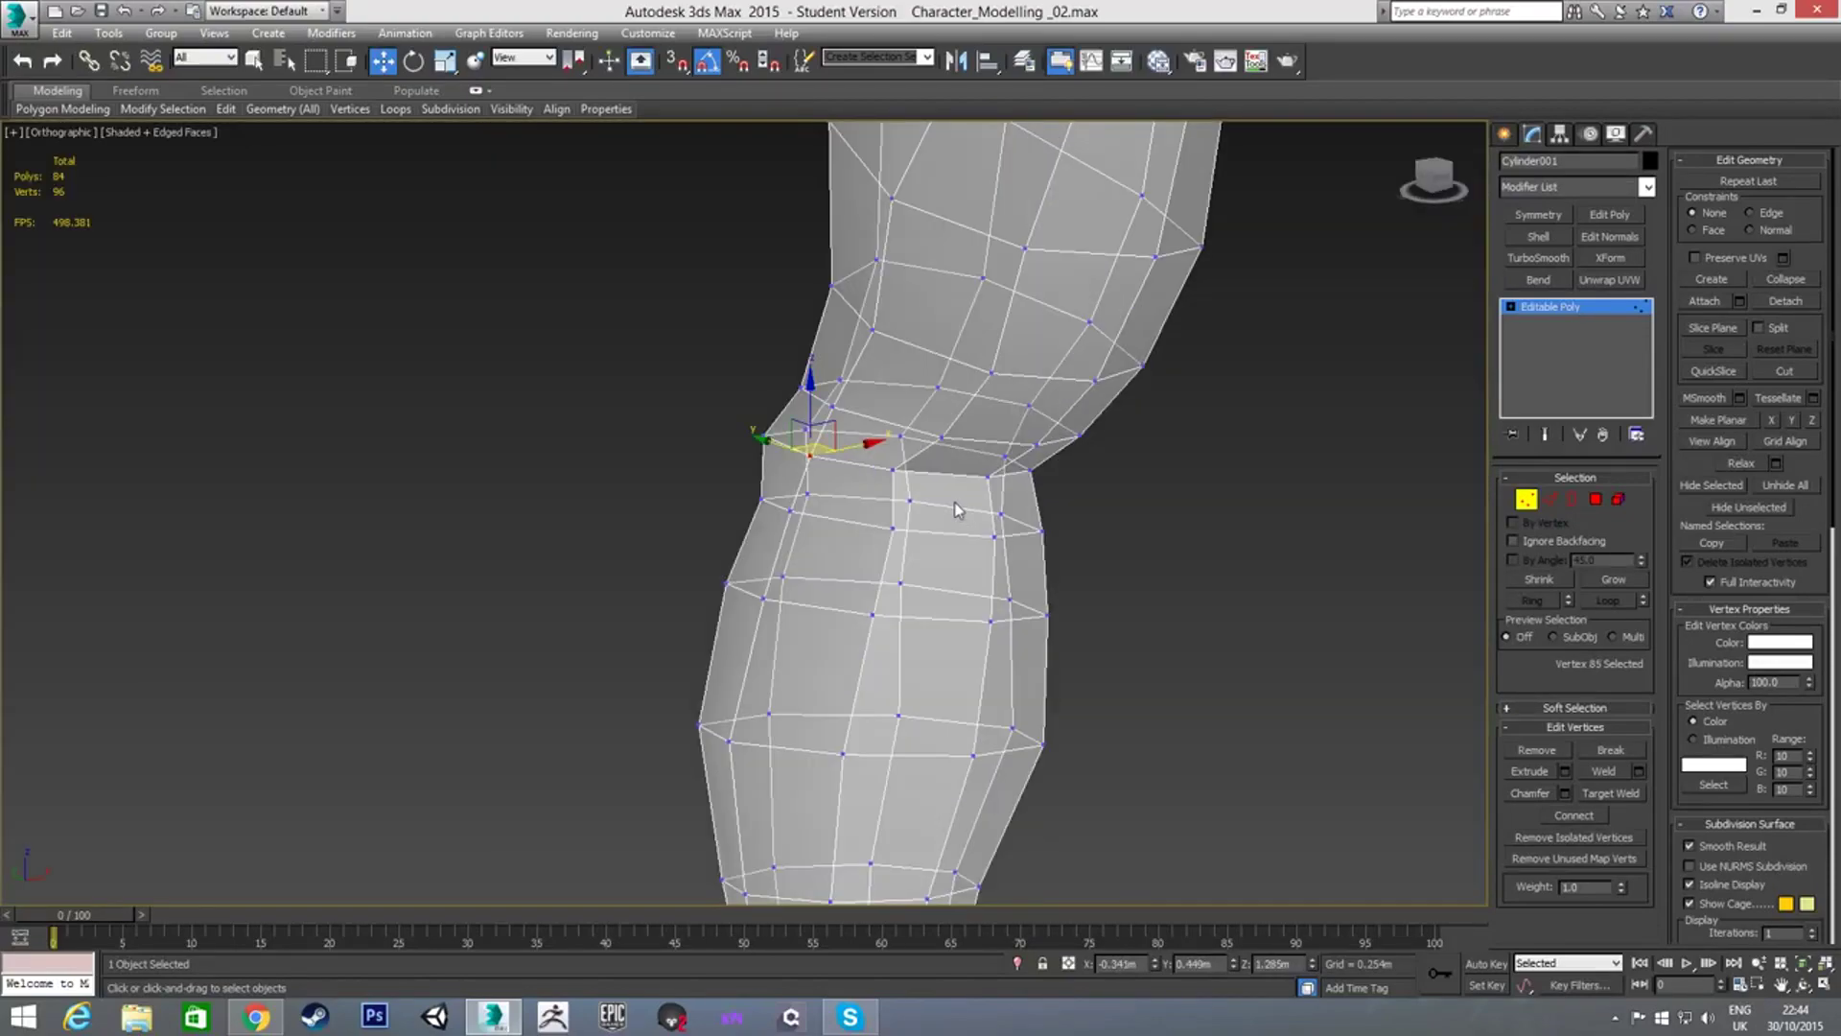
{"action": "scroll", "coordinate": [710, 460], "scroll_direction": "up", "scroll_amount": 5}
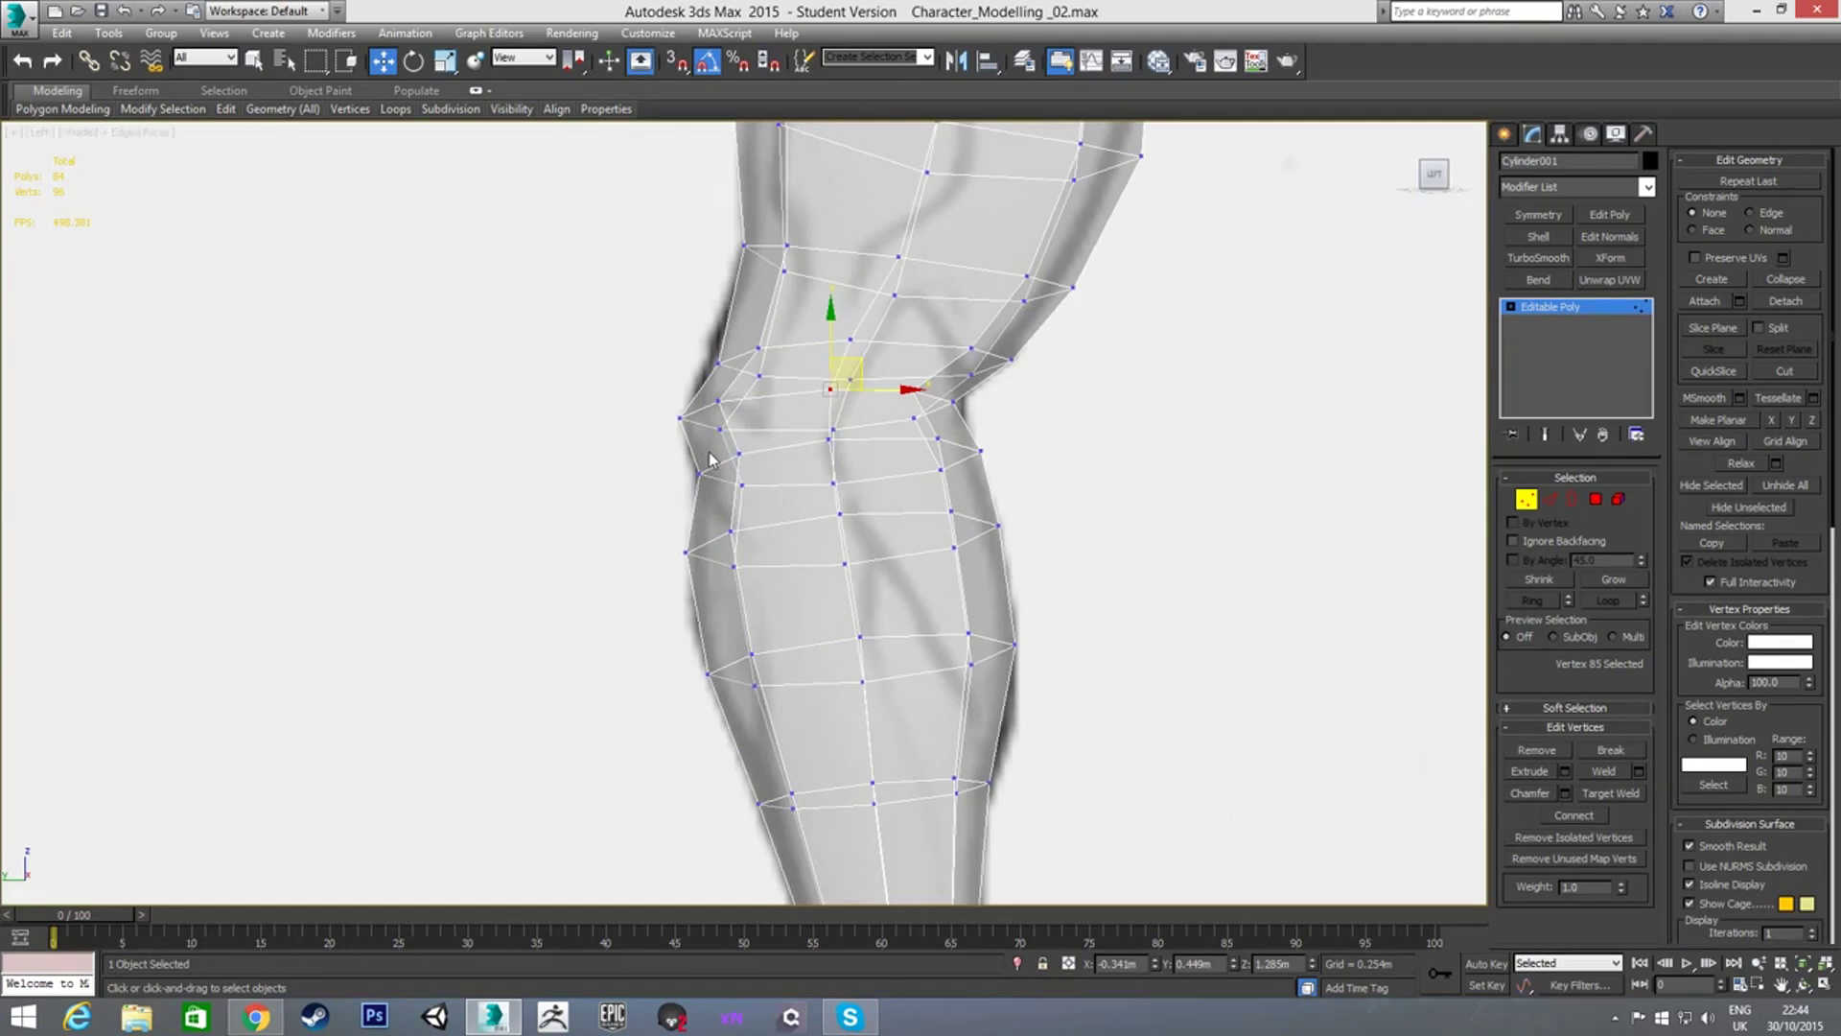
{"action": "key", "text": "alt+x"}
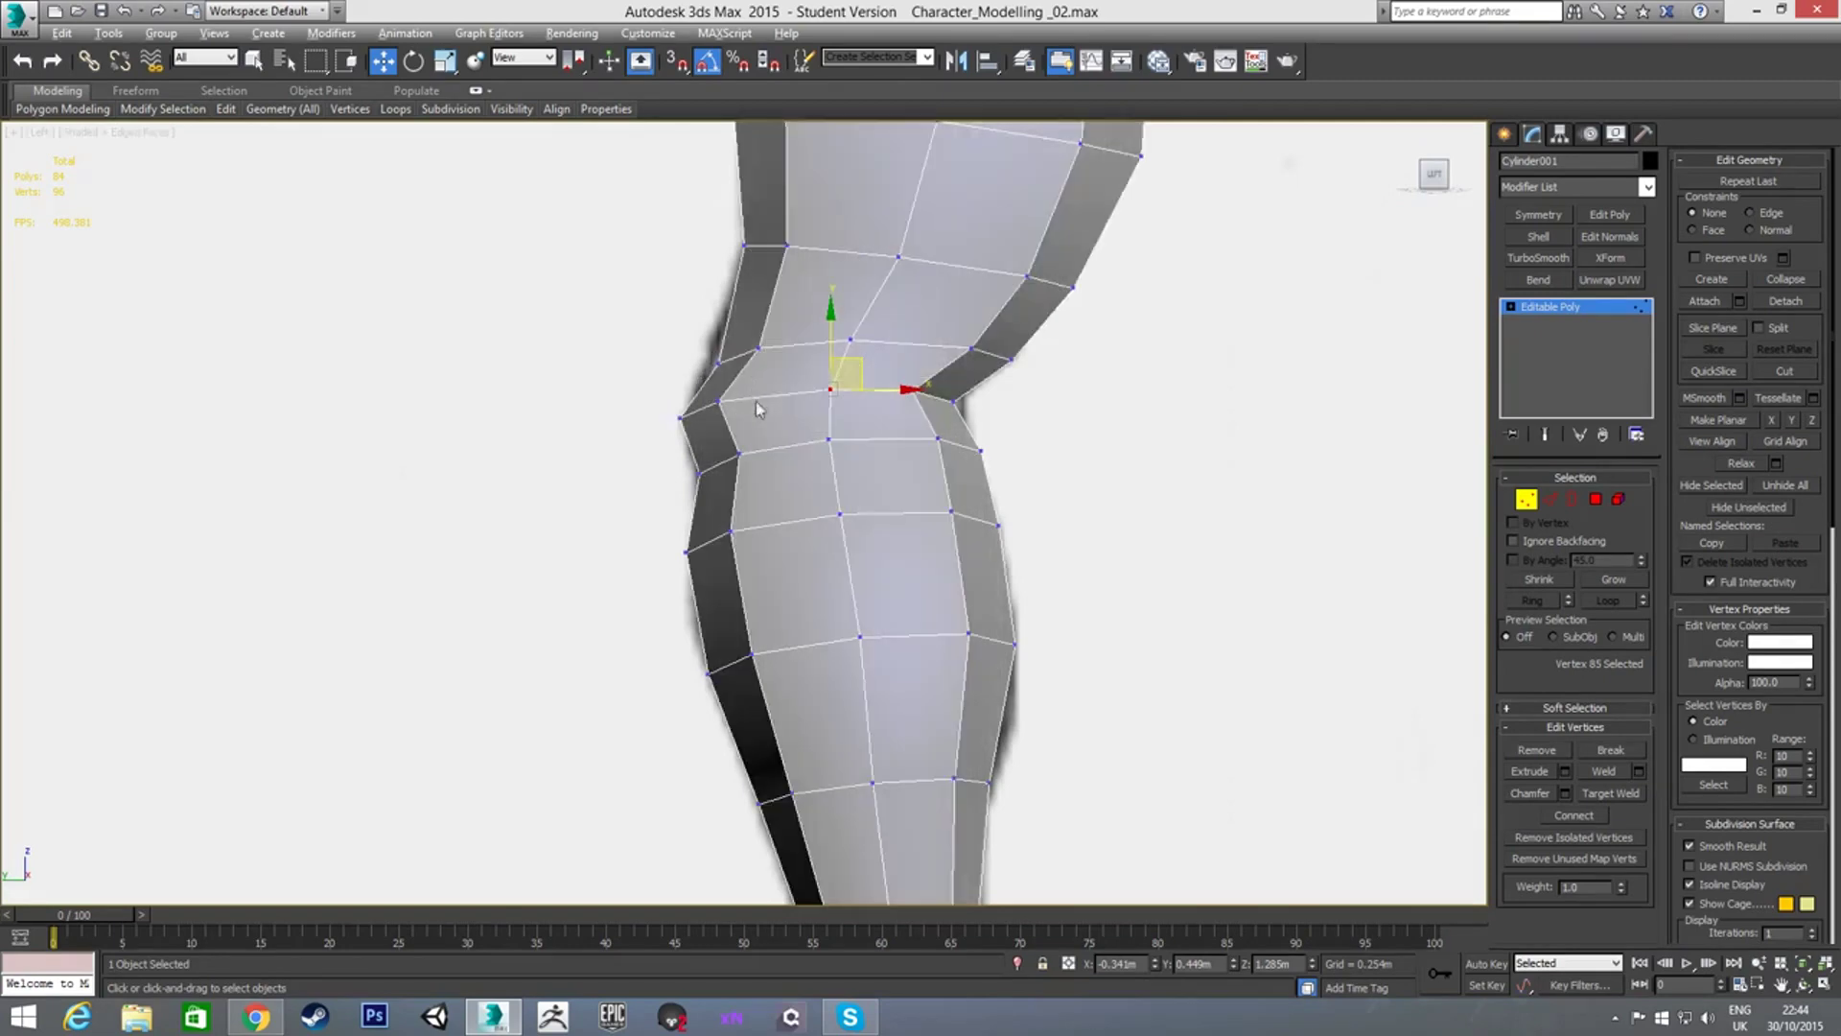
{"action": "scroll", "coordinate": [763, 389], "scroll_direction": "down", "scroll_amount": 2}
{"action": "scroll", "coordinate": [762, 389], "scroll_direction": "down", "scroll_amount": 2}
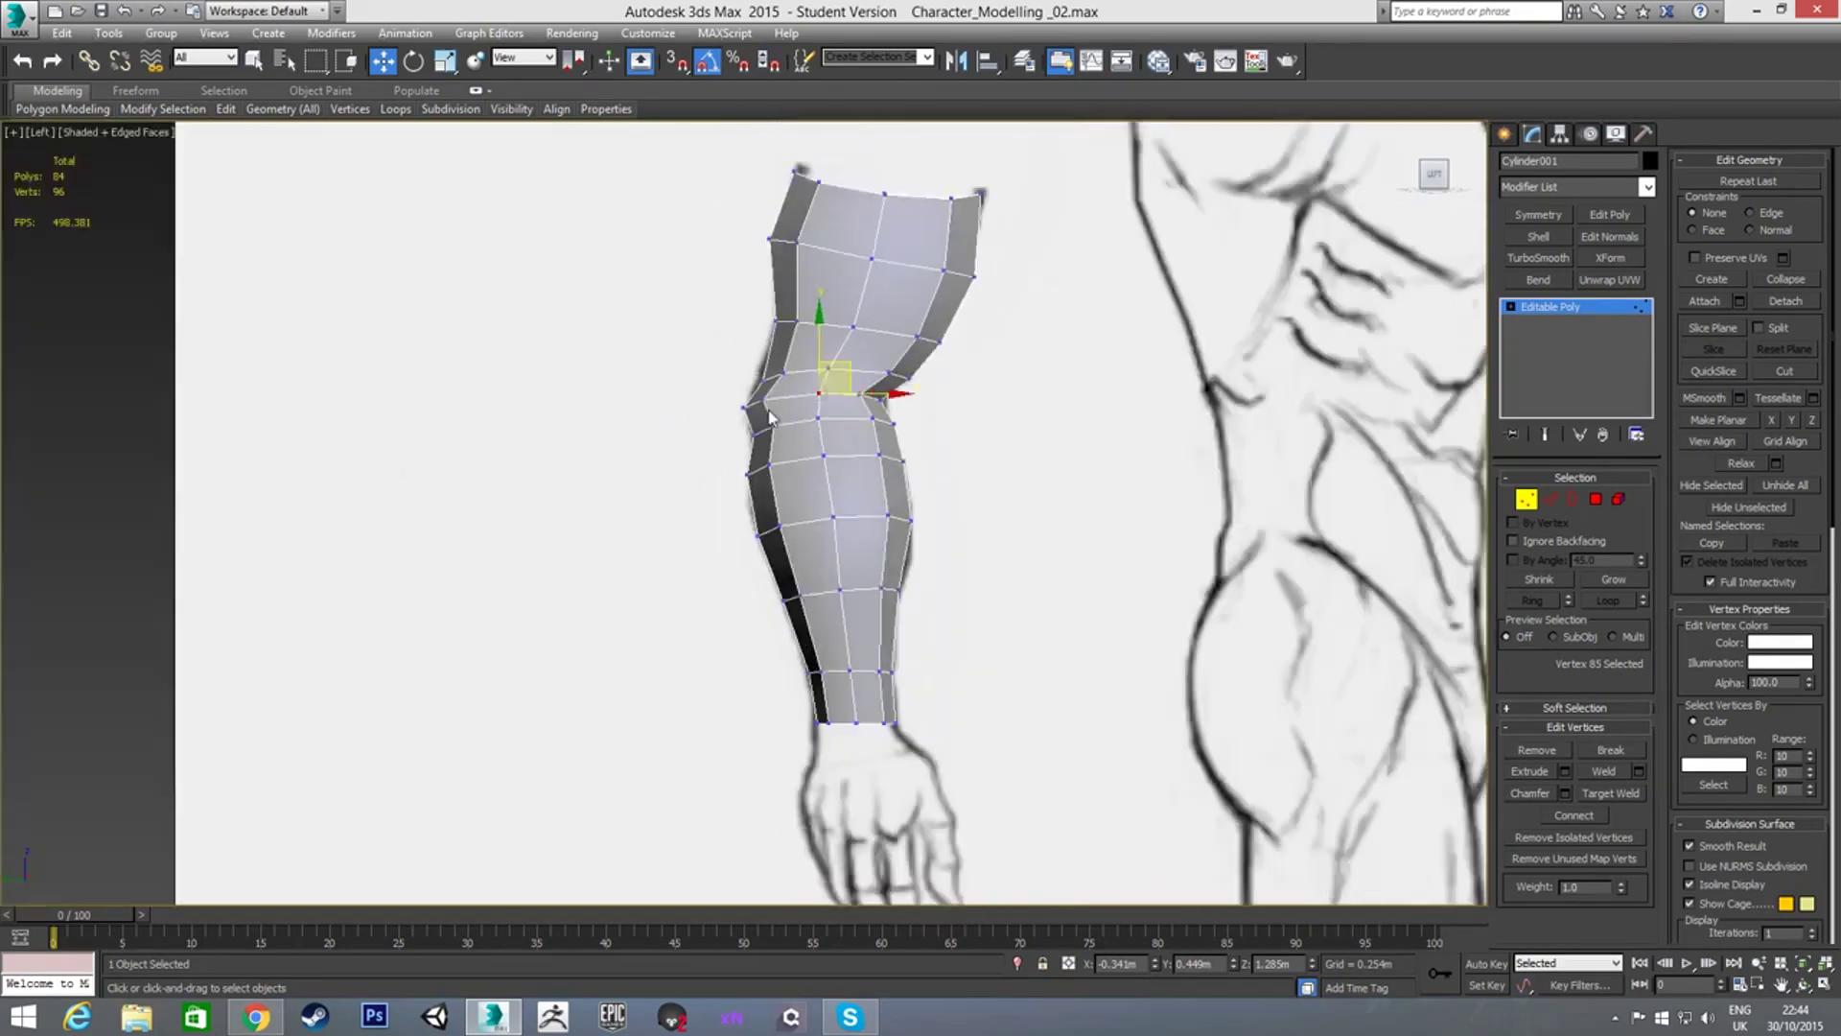
Scale the six vertices flanking the back of the elbow closer together with the Edge constraint, narrowing them horizontally and reducing their height to about 77%
{"action": "mouse_move", "coordinate": [761, 434]}
{"action": "middle_mouse_down", "text": "alt"}
{"action": "mouse_move", "coordinate": [1113, 423]}
{"action": "mouse_move", "coordinate": [932, 461]}
{"action": "mouse_move", "coordinate": [929, 423]}
{"action": "mouse_move", "coordinate": [683, 489]}
{"action": "mouse_move", "coordinate": [670, 526]}
{"action": "mouse_move", "coordinate": [744, 563]}
{"action": "mouse_move", "coordinate": [714, 427]}
{"action": "mouse_move", "coordinate": [781, 446]}
{"action": "mouse_move", "coordinate": [757, 439]}
{"action": "mouse_move", "coordinate": [778, 412]}
{"action": "middle_mouse_up", "text": "alt"}
{"action": "scroll", "coordinate": [779, 410], "scroll_direction": "up", "scroll_amount": 4}
{"action": "scroll", "coordinate": [778, 411], "scroll_direction": "up", "scroll_amount": 2}
{"action": "left_click", "coordinate": [883, 304]}
{"action": "left_click", "coordinate": [876, 397], "text": "ctrl"}
{"action": "left_click", "coordinate": [910, 456], "text": "ctrl"}
{"action": "middle_click_drag", "start_coordinate": [911, 456], "coordinate": [729, 429], "text": "alt"}
{"action": "left_click", "coordinate": [703, 390], "text": "ctrl"}
{"action": "left_click", "coordinate": [754, 467], "text": "ctrl"}
{"action": "left_click", "coordinate": [872, 442], "text": "ctrl"}
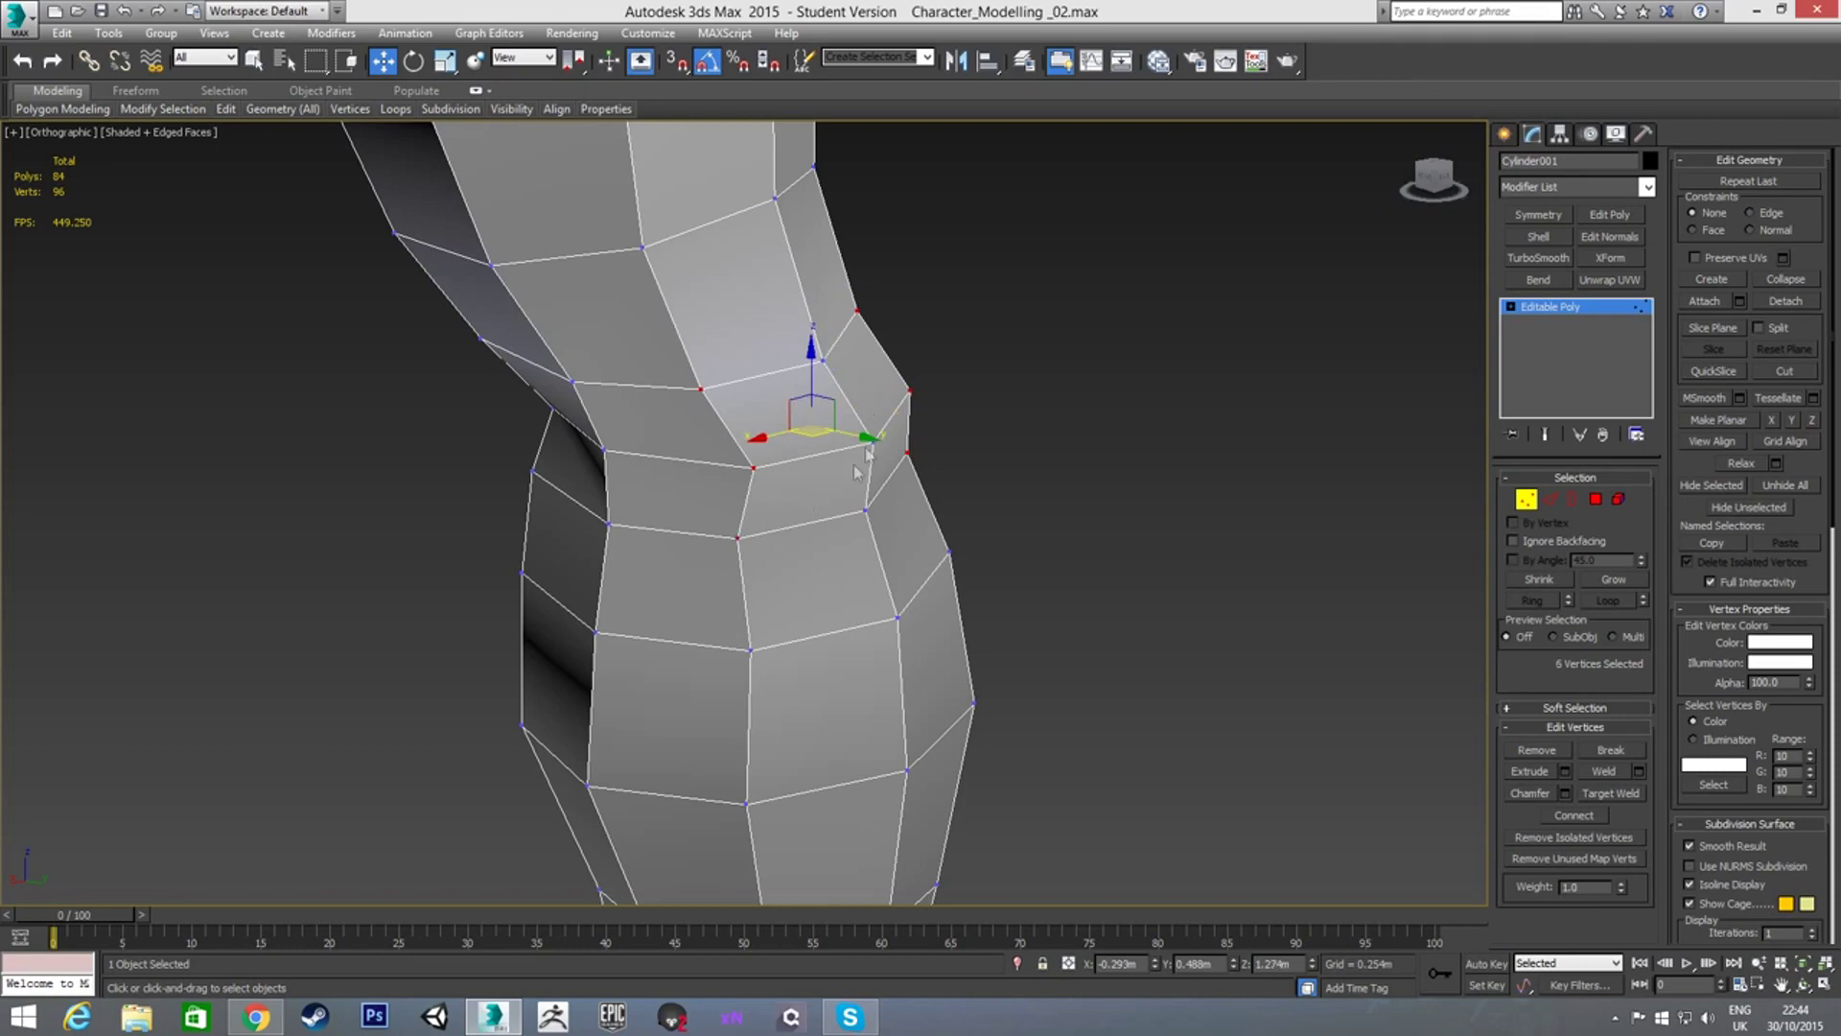
{"action": "mouse_move", "coordinate": [872, 469]}
{"action": "middle_mouse_down", "text": "alt"}
{"action": "mouse_move", "coordinate": [825, 431]}
{"action": "mouse_move", "coordinate": [863, 464]}
{"action": "middle_mouse_up", "text": "alt"}
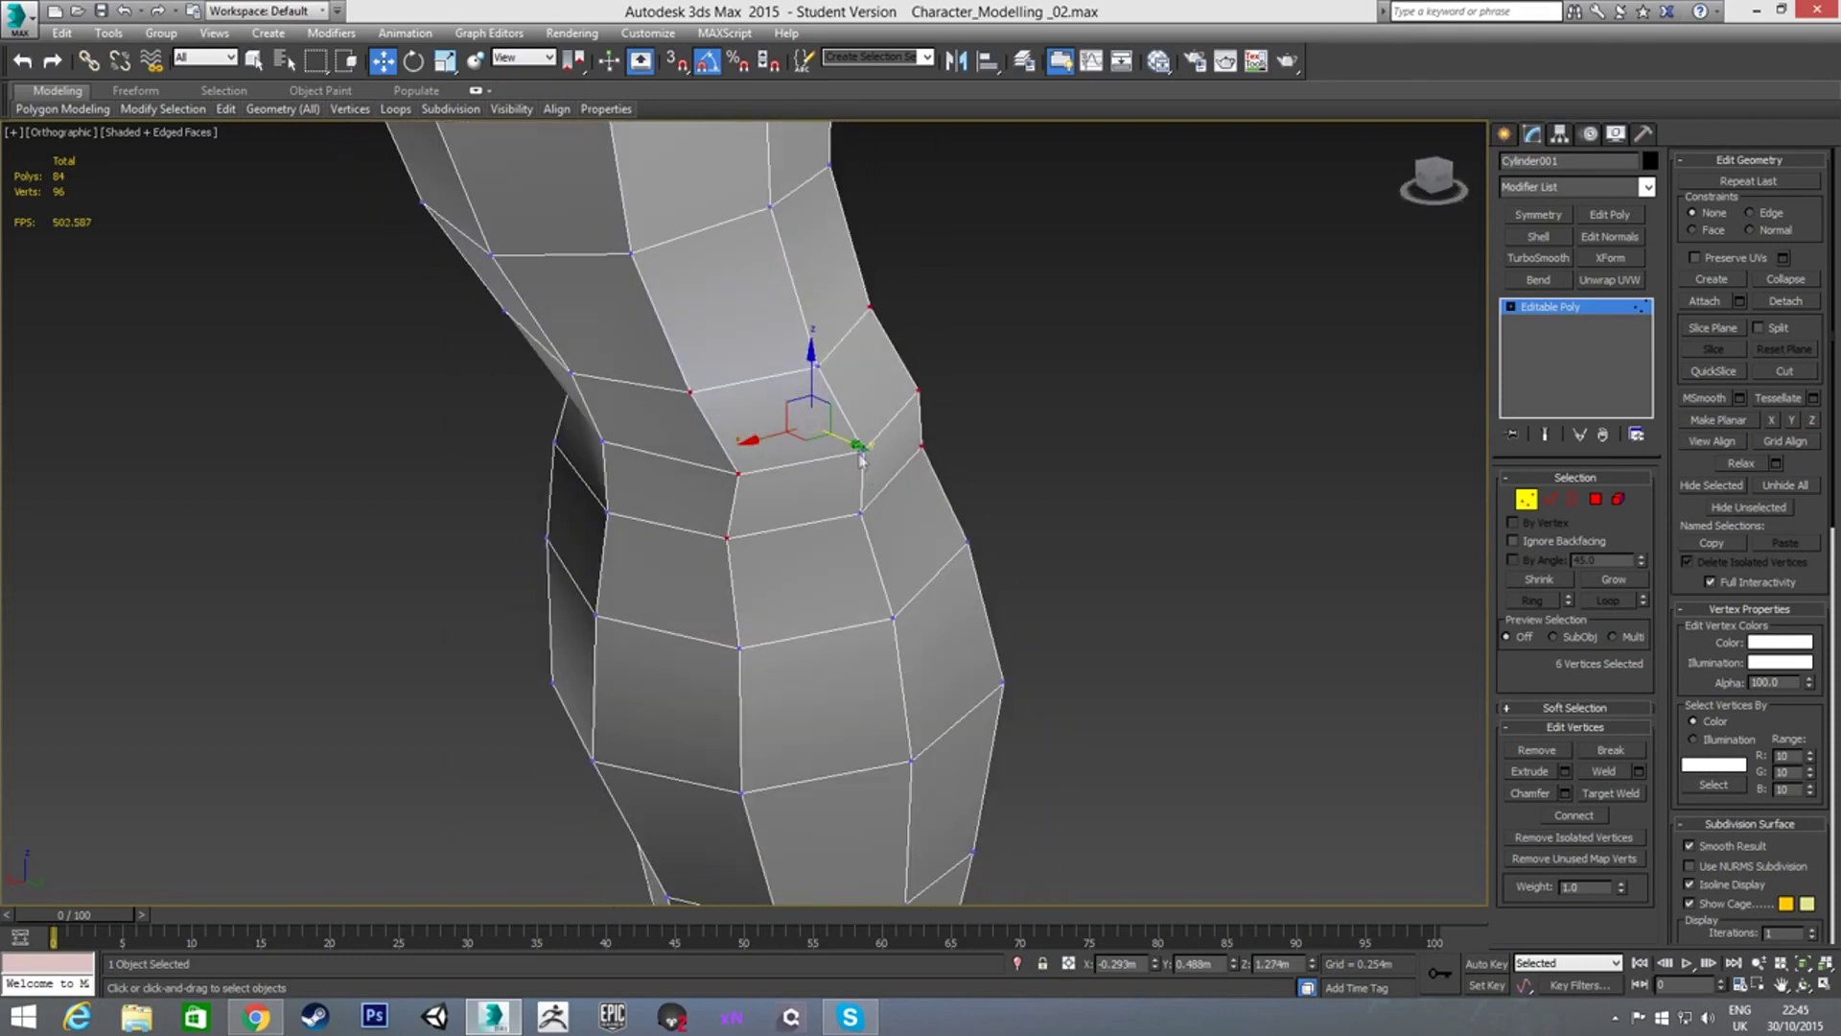
{"action": "middle_click_drag", "start_coordinate": [921, 461], "coordinate": [744, 514], "text": "alt"}
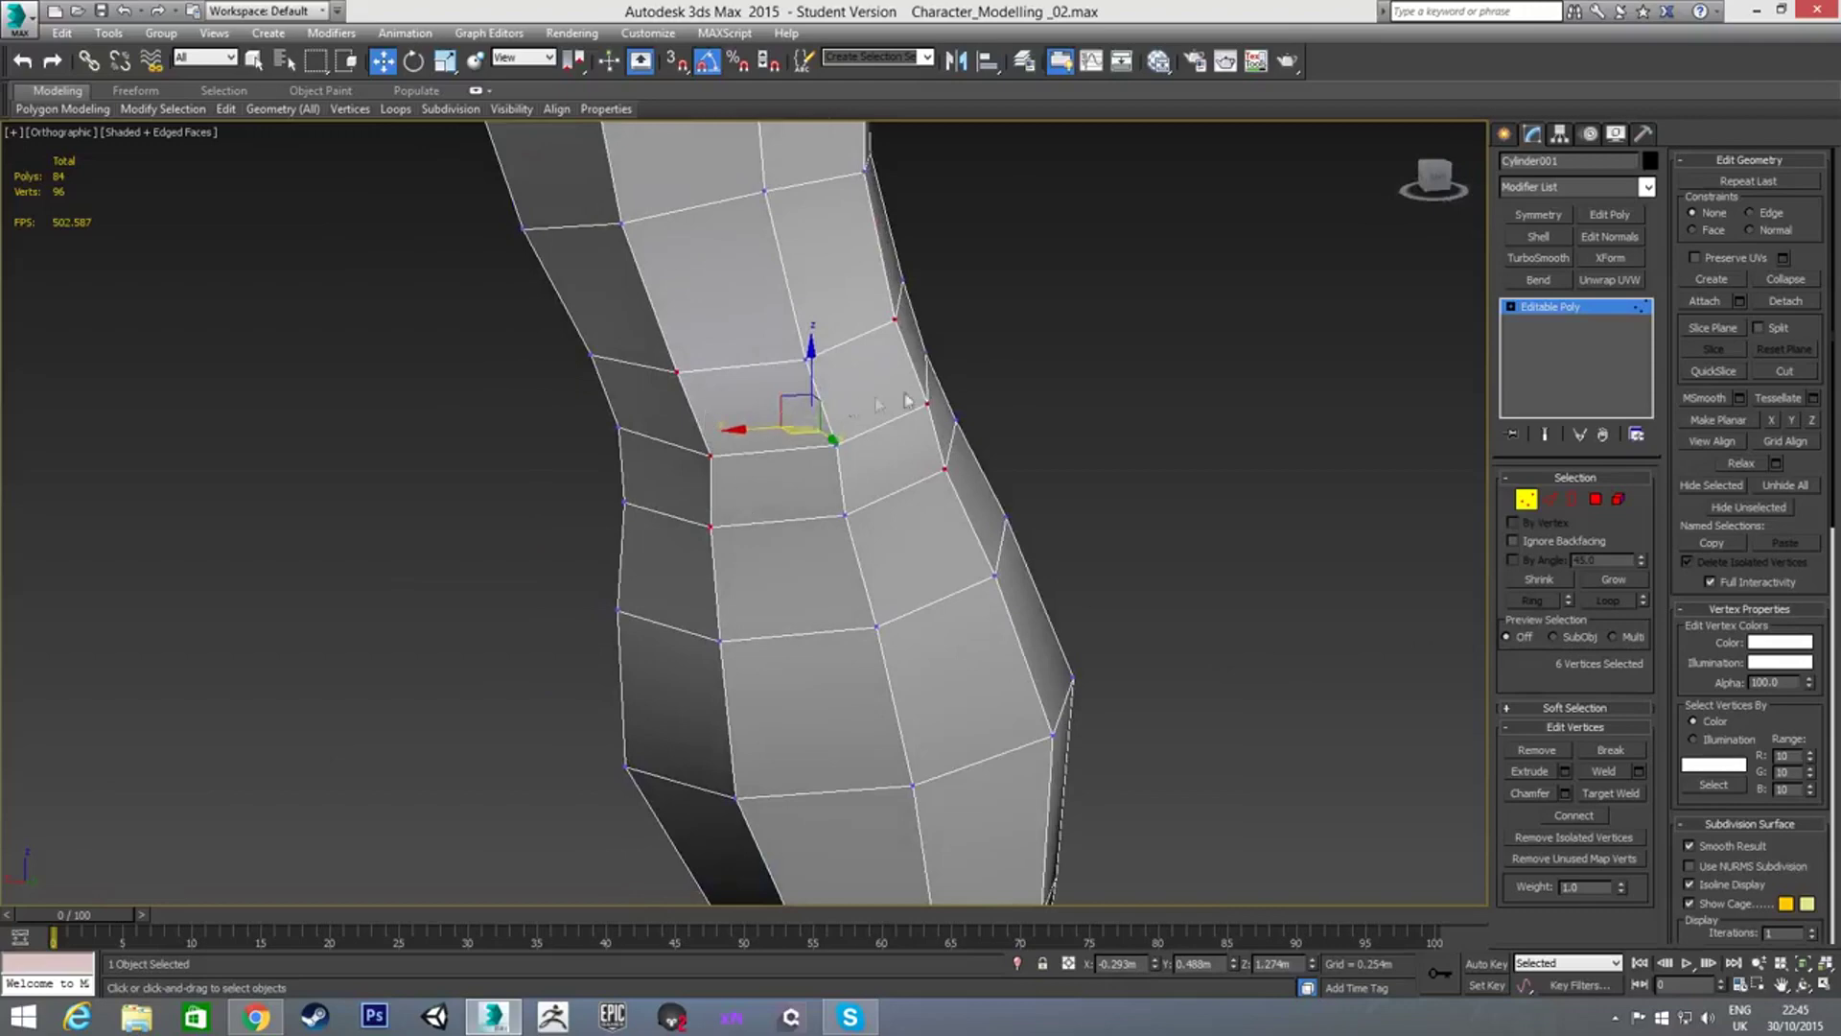
{"action": "left_click", "coordinate": [1750, 213]}
{"action": "key", "text": "r"}
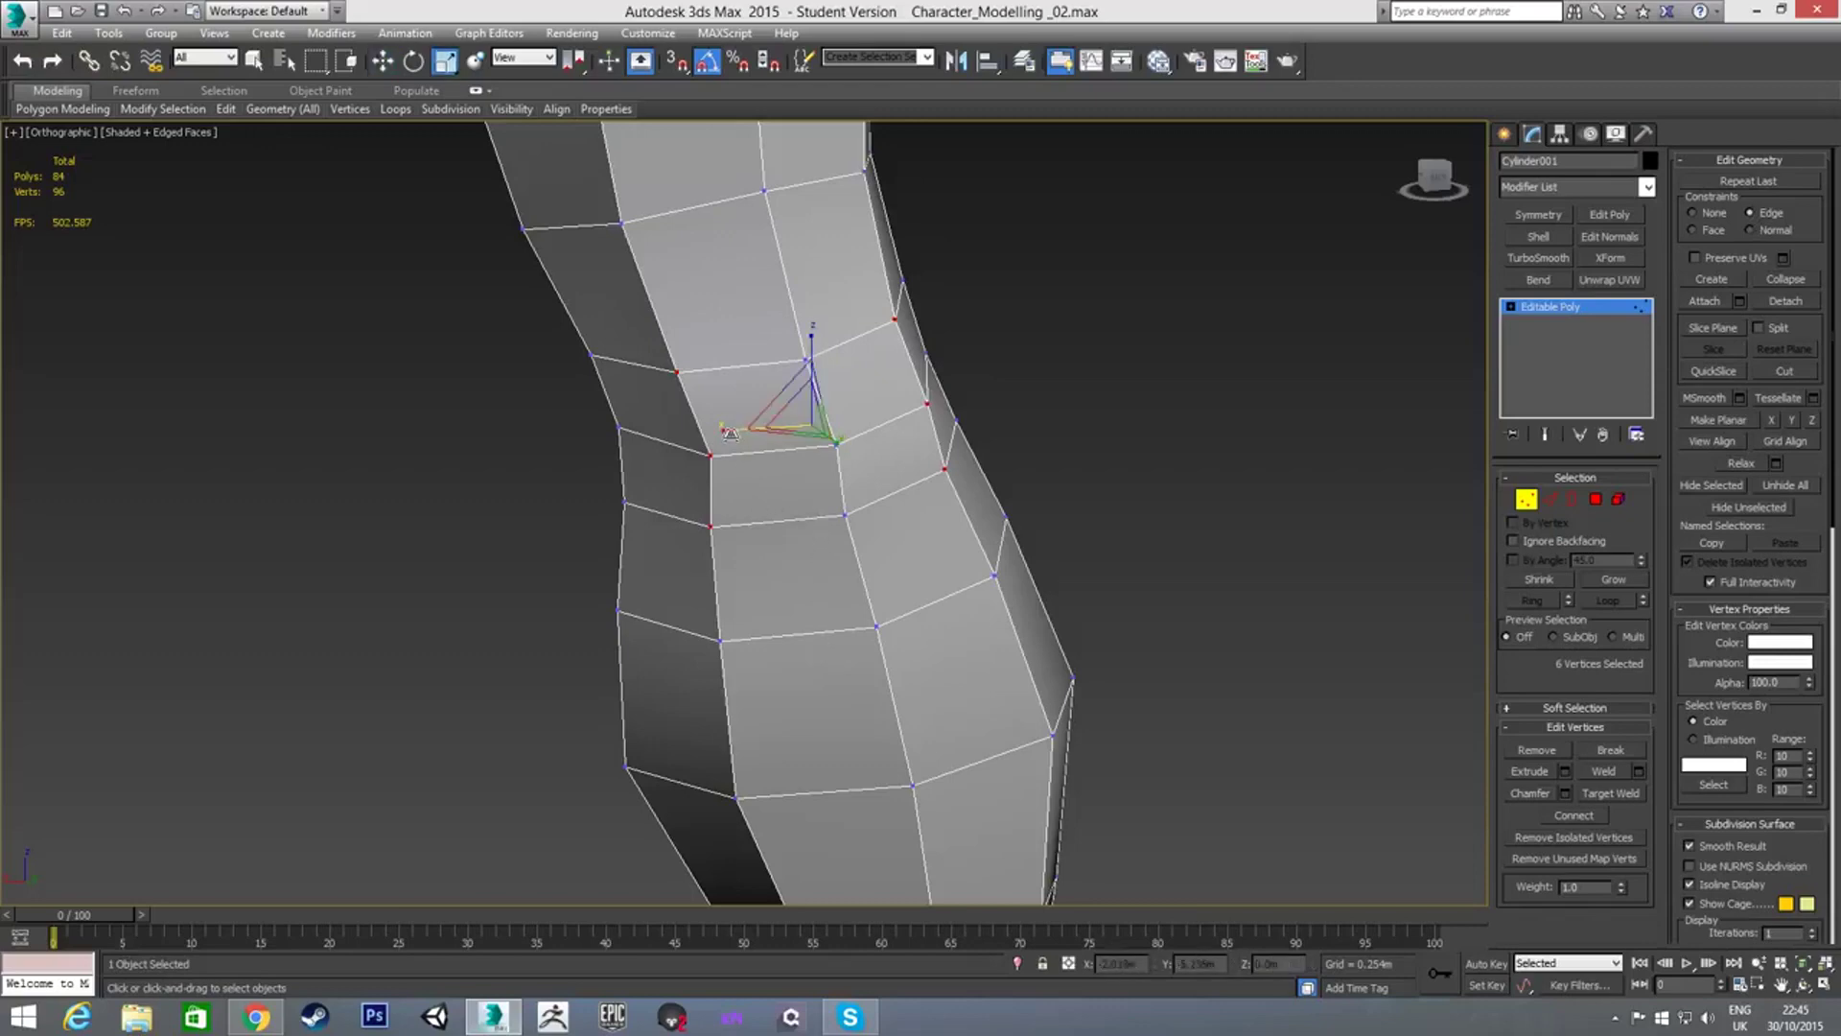
{"action": "left_click_drag", "start_coordinate": [729, 433], "coordinate": [762, 437]}
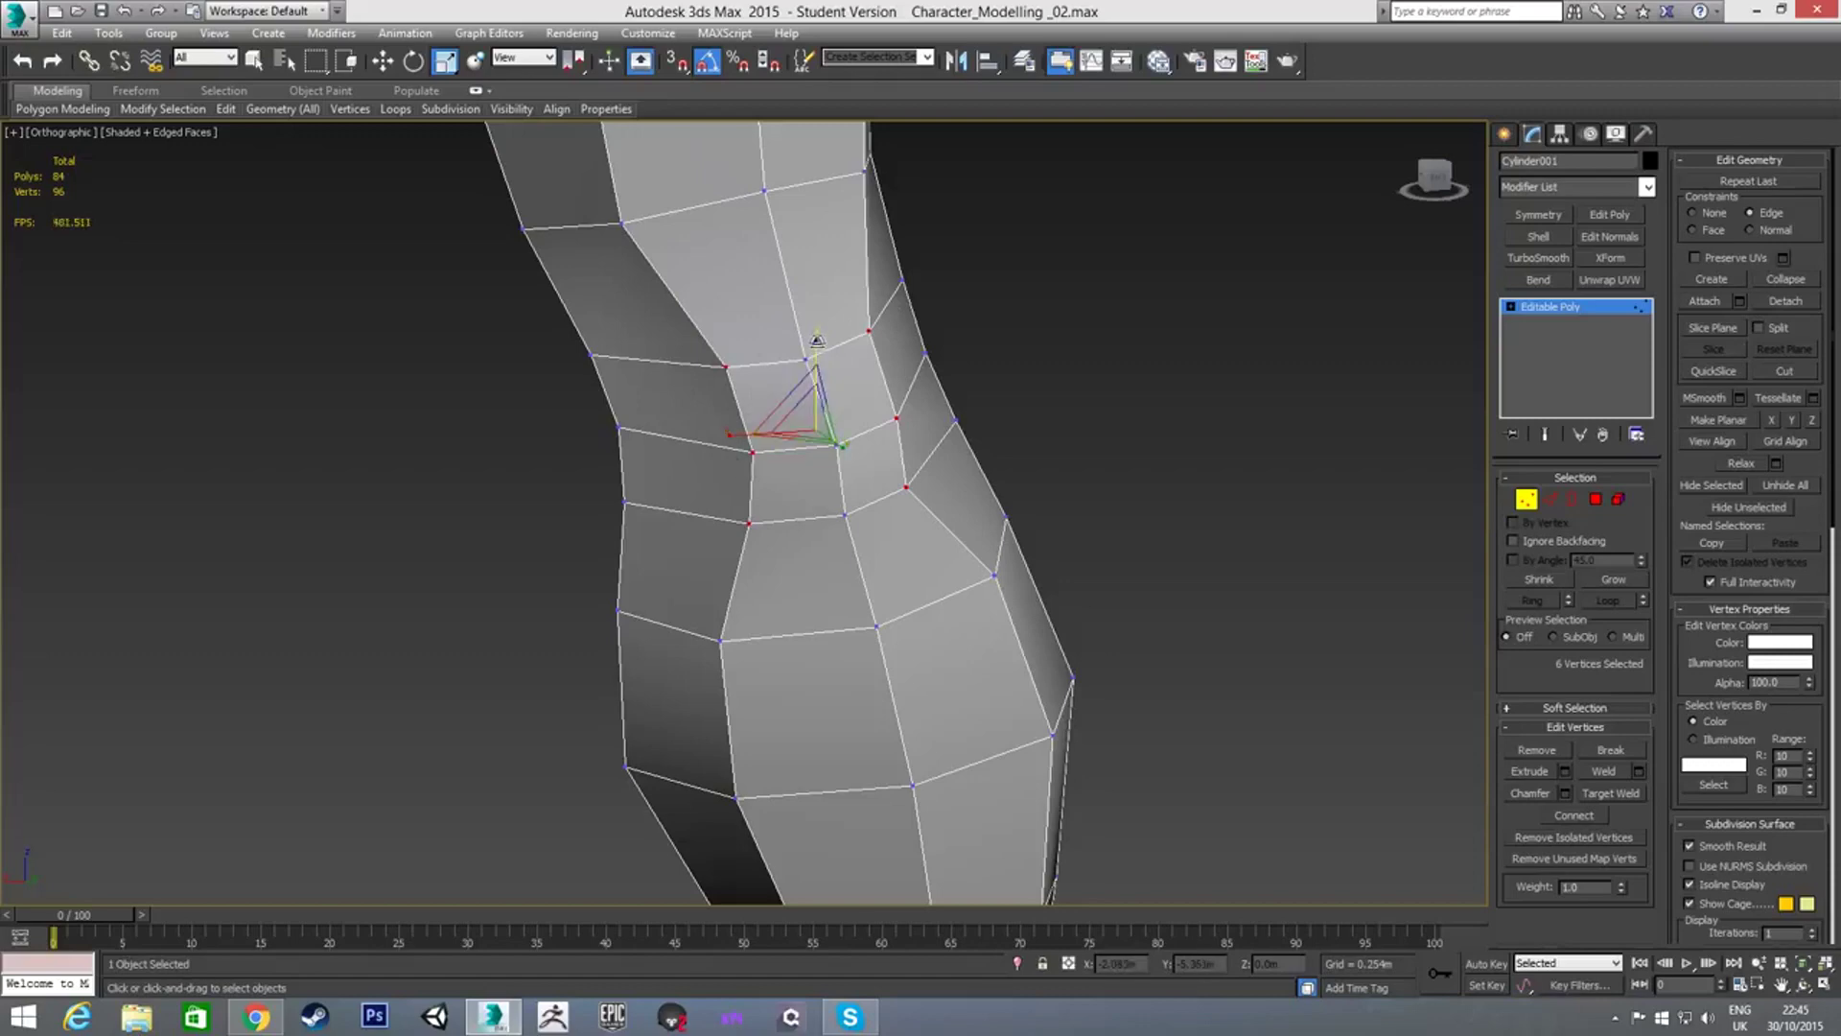
{"action": "left_click_drag", "start_coordinate": [814, 339], "coordinate": [814, 362]}
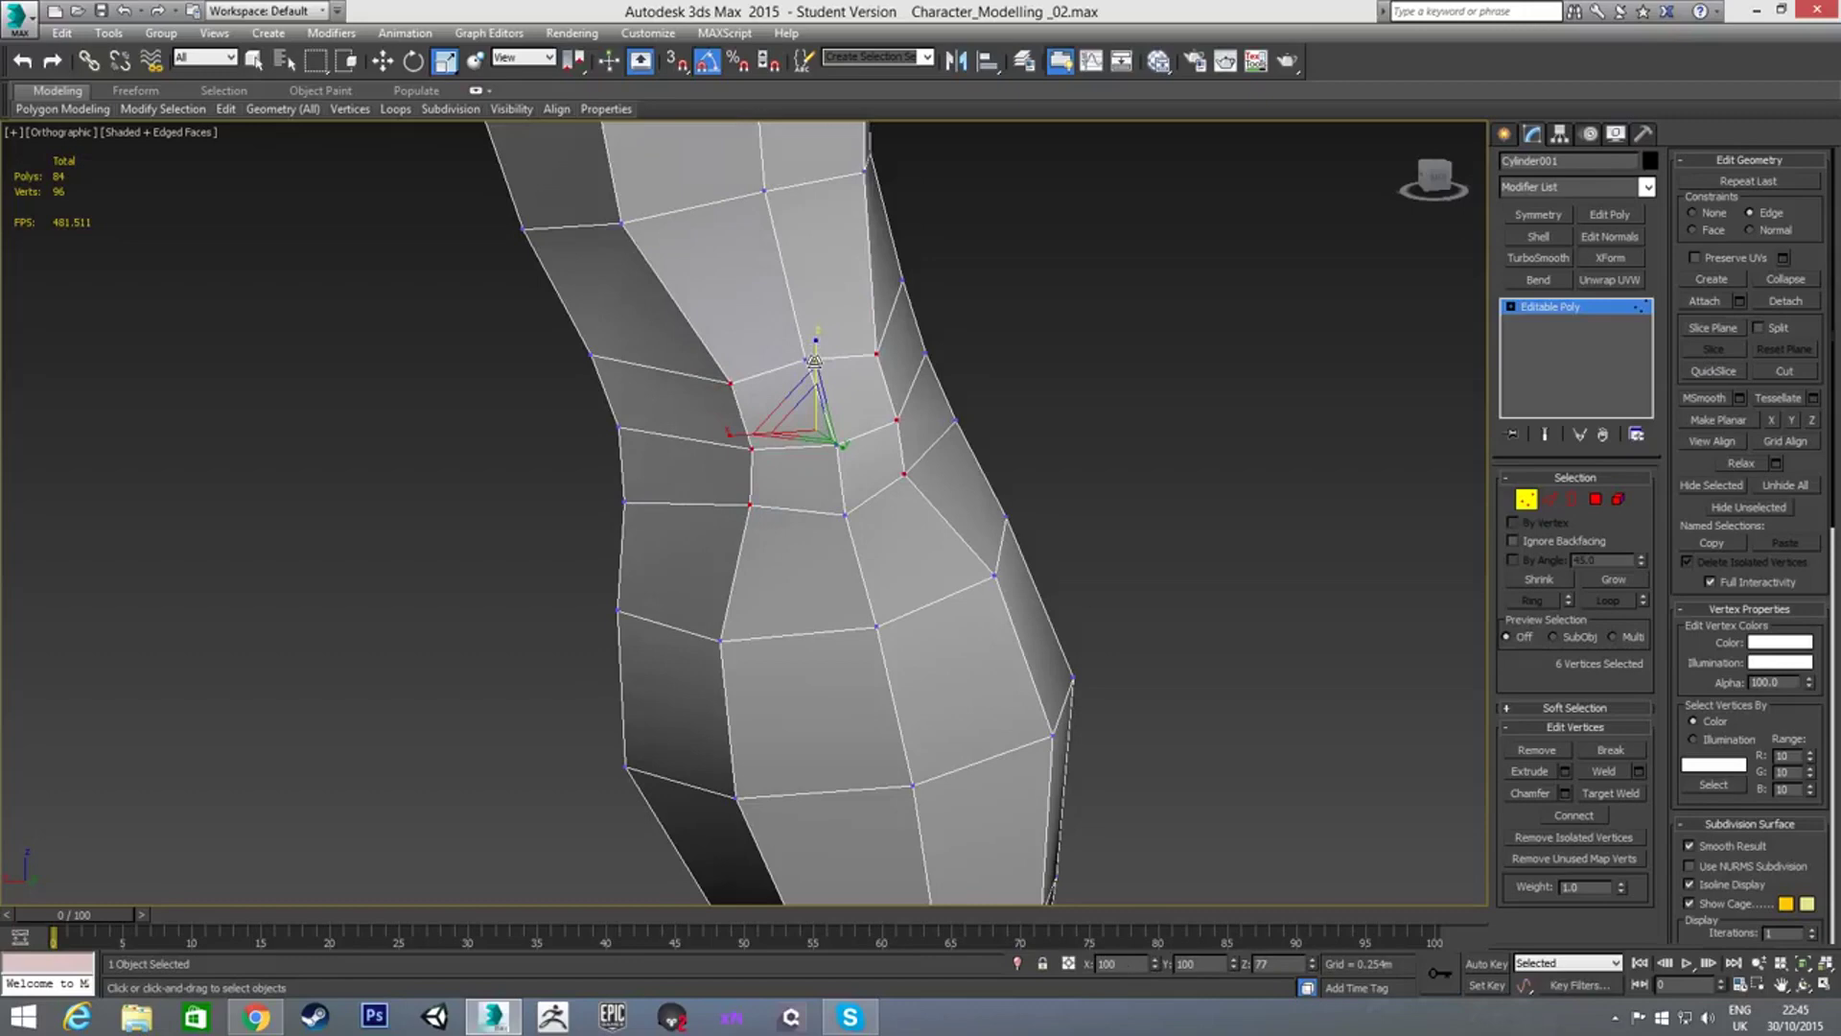
Set the constraint to None and spread the back vertices of the upper and lower elbow loops apart vertically in the see-through side view
{"action": "middle_click_drag", "start_coordinate": [720, 509], "coordinate": [562, 518], "text": "alt"}
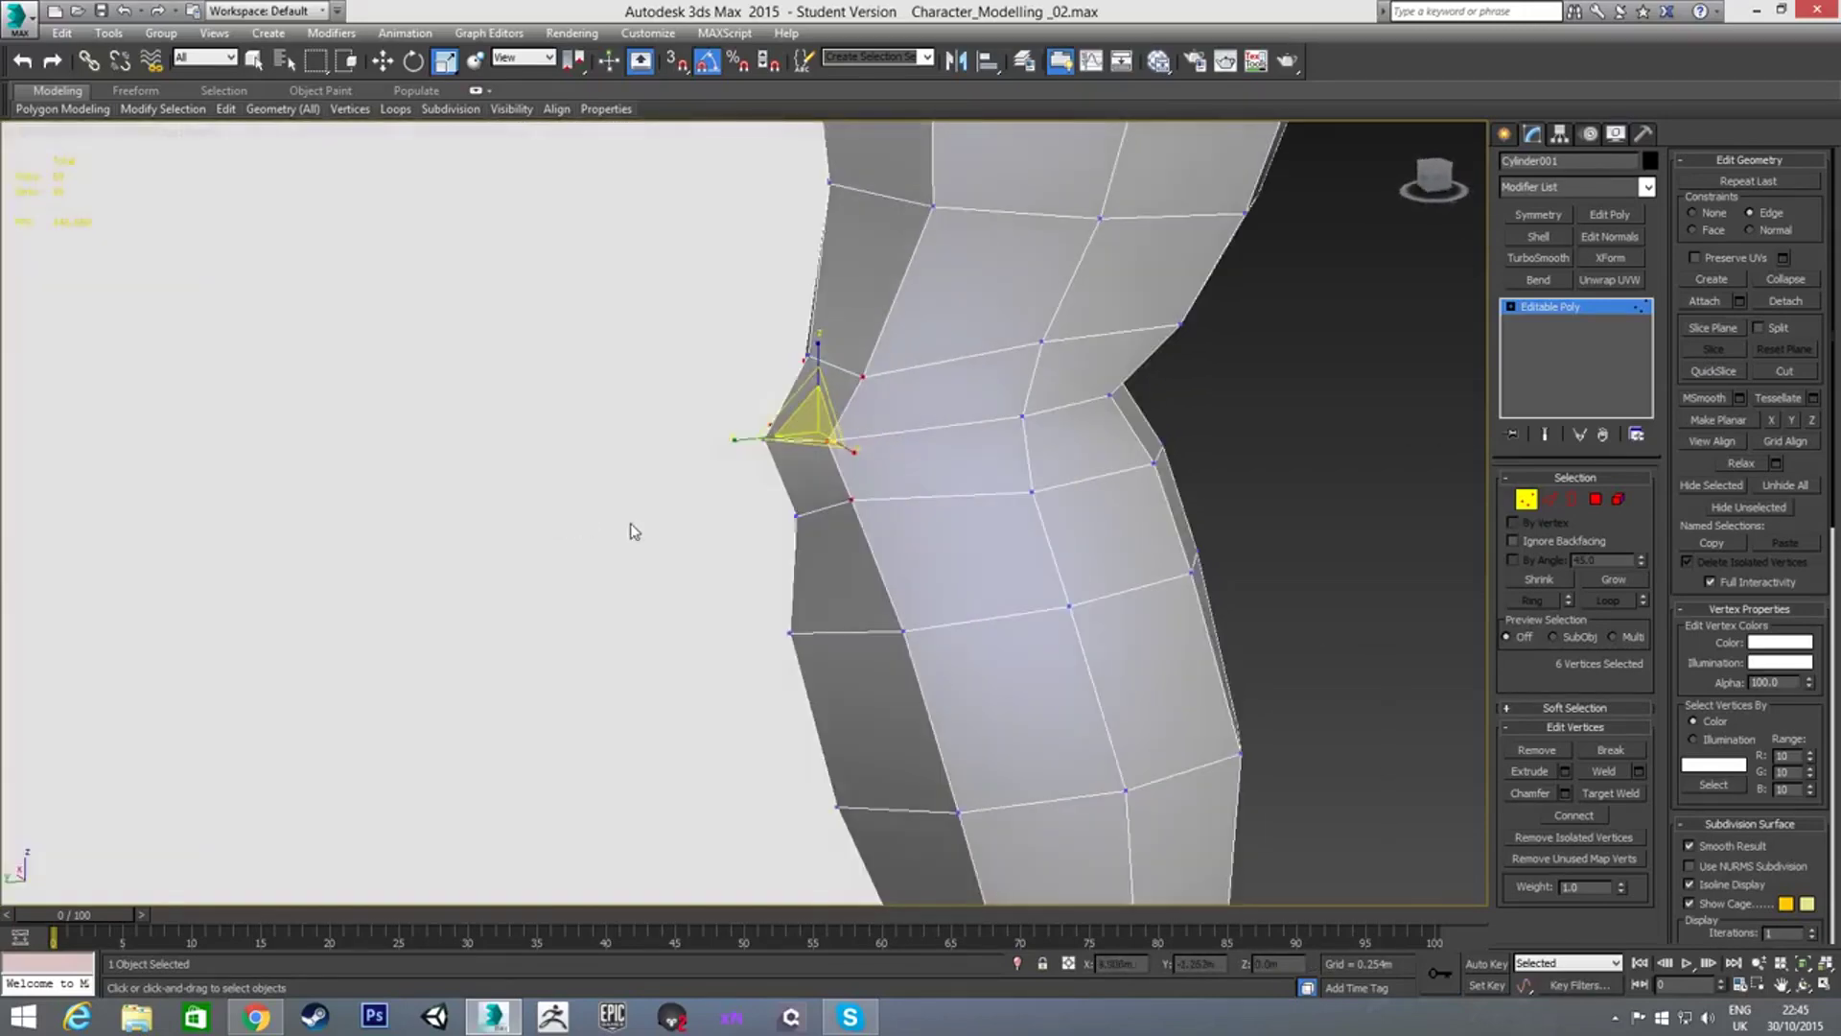
{"action": "key", "text": "f"}
{"action": "key", "text": "l"}
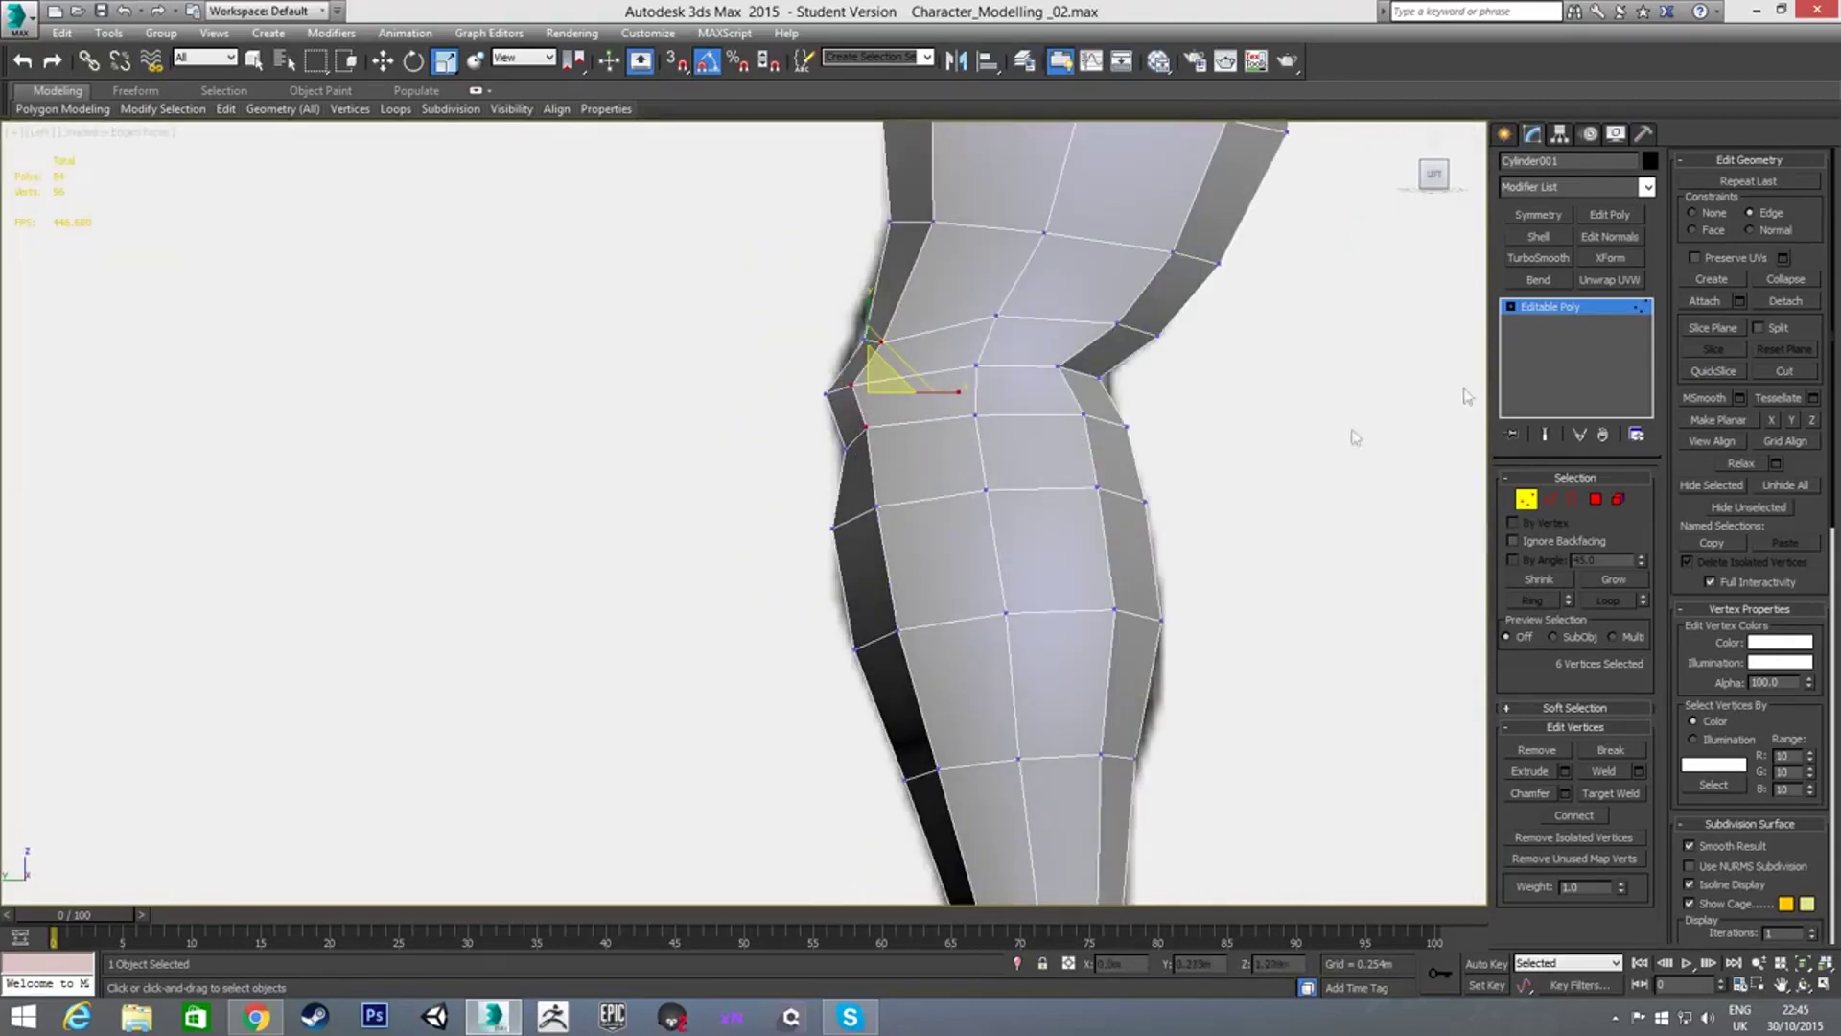
{"action": "left_click", "coordinate": [1692, 213]}
{"action": "key", "text": "w"}
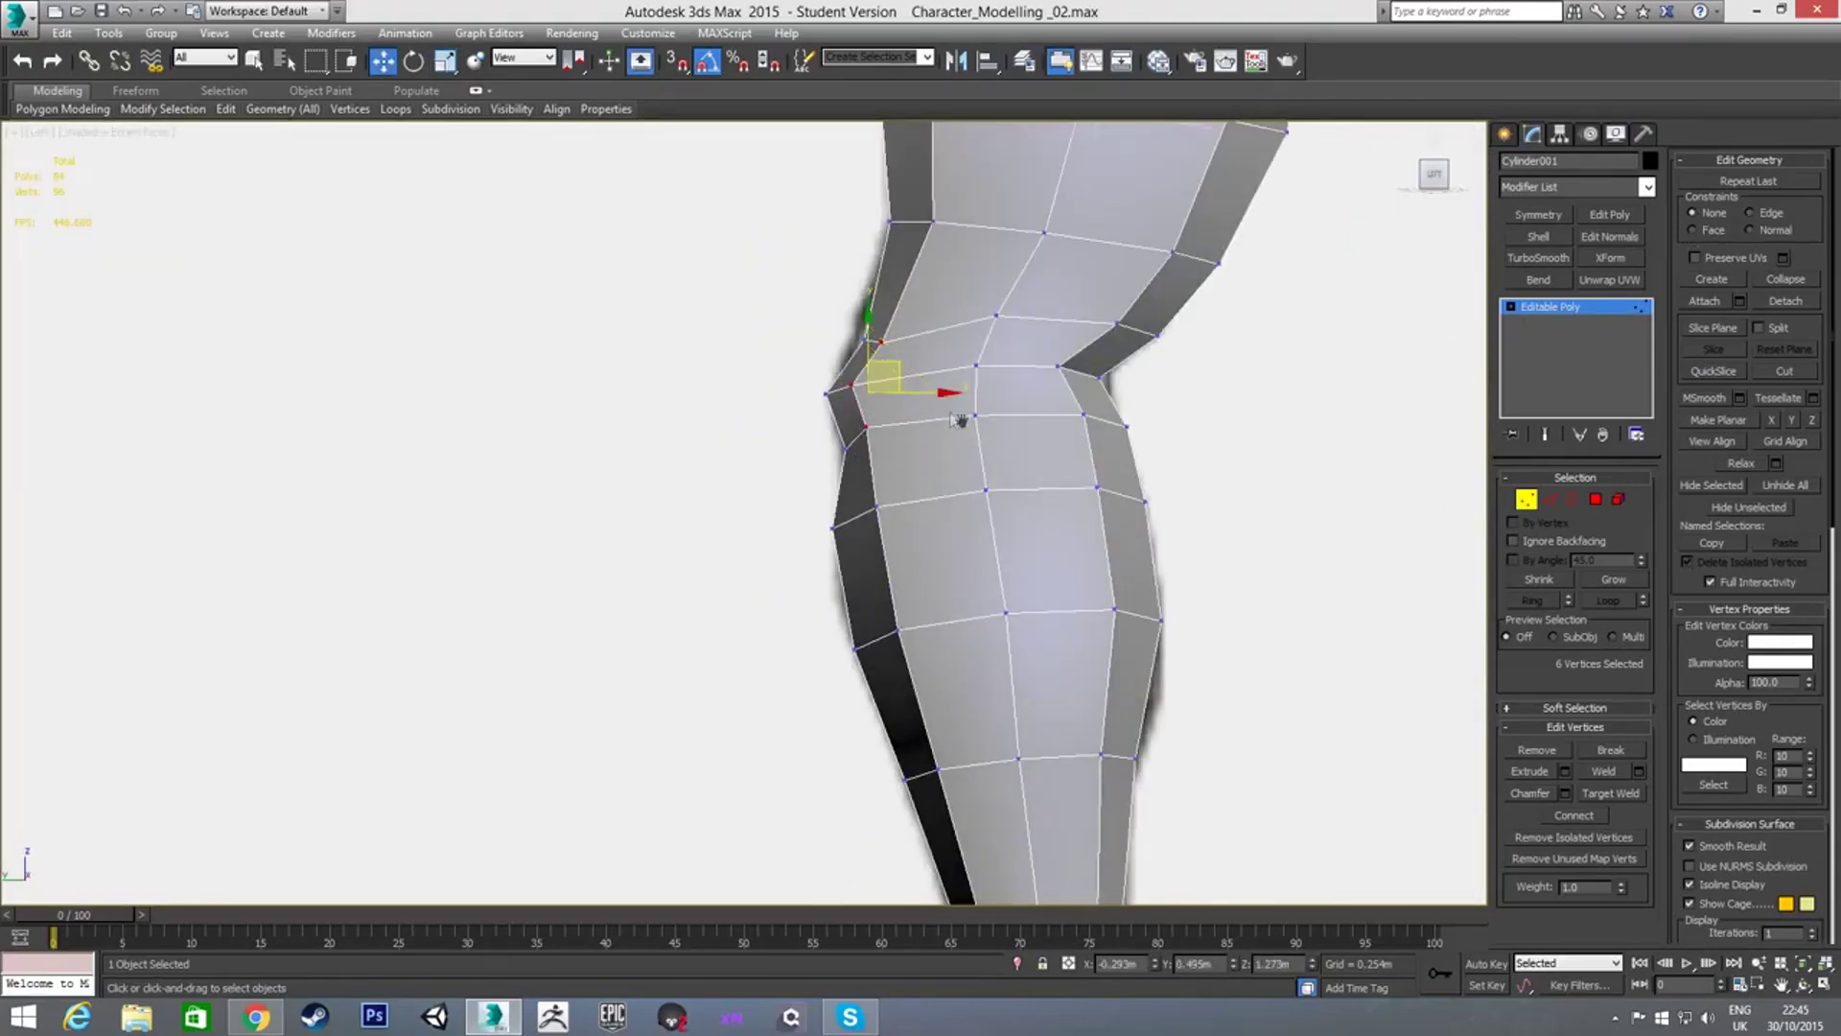
{"action": "scroll", "coordinate": [1029, 457], "scroll_direction": "up", "scroll_amount": 2}
{"action": "key", "text": "alt+x"}
{"action": "left_click_drag", "start_coordinate": [878, 335], "coordinate": [948, 300]}
{"action": "left_click_drag", "start_coordinate": [882, 535], "coordinate": [881, 534]}
{"action": "left_click_drag", "start_coordinate": [931, 471], "coordinate": [931, 493]}
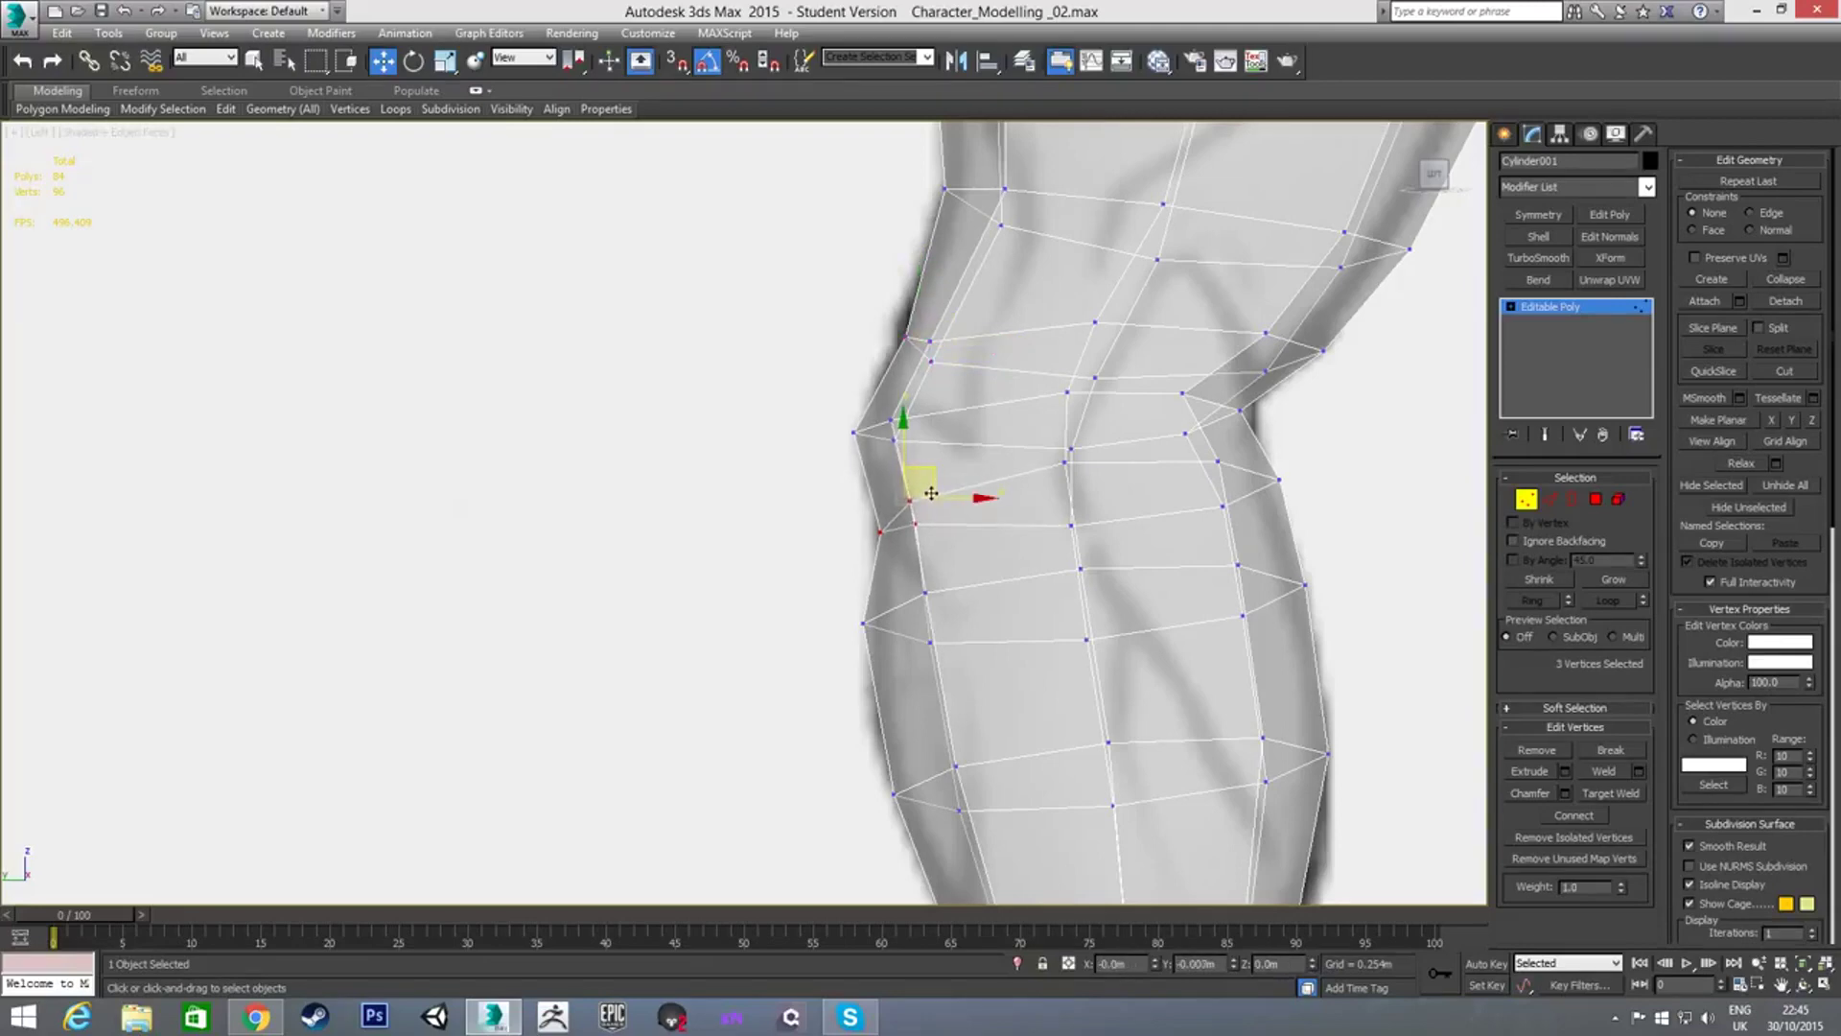
Move the front vertices of the upper and lower elbow loops closer to the inner elbow crease in the side view
{"action": "mouse_move", "coordinate": [1060, 491]}
{"action": "middle_mouse_down", "text": "alt"}
{"action": "mouse_move", "coordinate": [1011, 487]}
{"action": "mouse_move", "coordinate": [1001, 515]}
{"action": "middle_mouse_up", "text": "alt"}
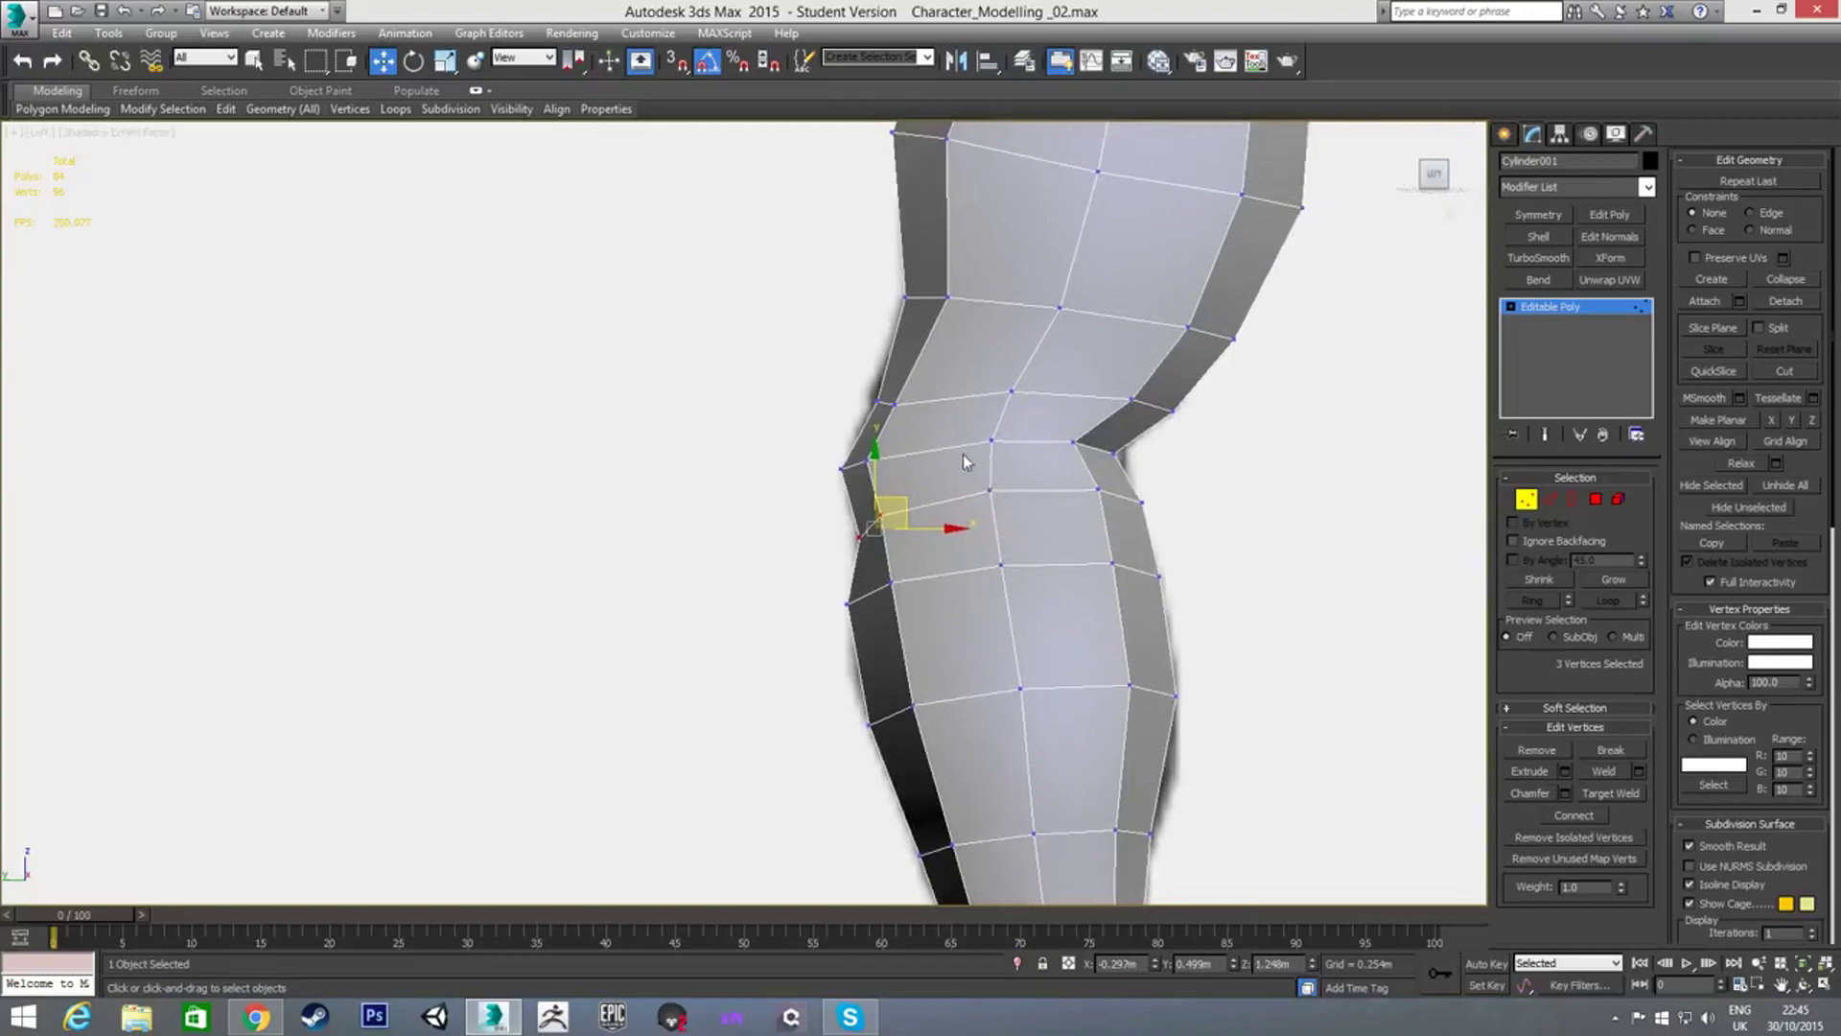
{"action": "mouse_move", "coordinate": [917, 439]}
{"action": "middle_mouse_down", "text": "alt"}
{"action": "mouse_move", "coordinate": [1102, 452]}
{"action": "mouse_move", "coordinate": [1229, 427]}
{"action": "mouse_move", "coordinate": [878, 462]}
{"action": "mouse_move", "coordinate": [901, 462]}
{"action": "middle_mouse_up", "text": "alt"}
{"action": "key", "text": "l"}
{"action": "scroll", "coordinate": [862, 403], "scroll_direction": "up", "scroll_amount": 6}
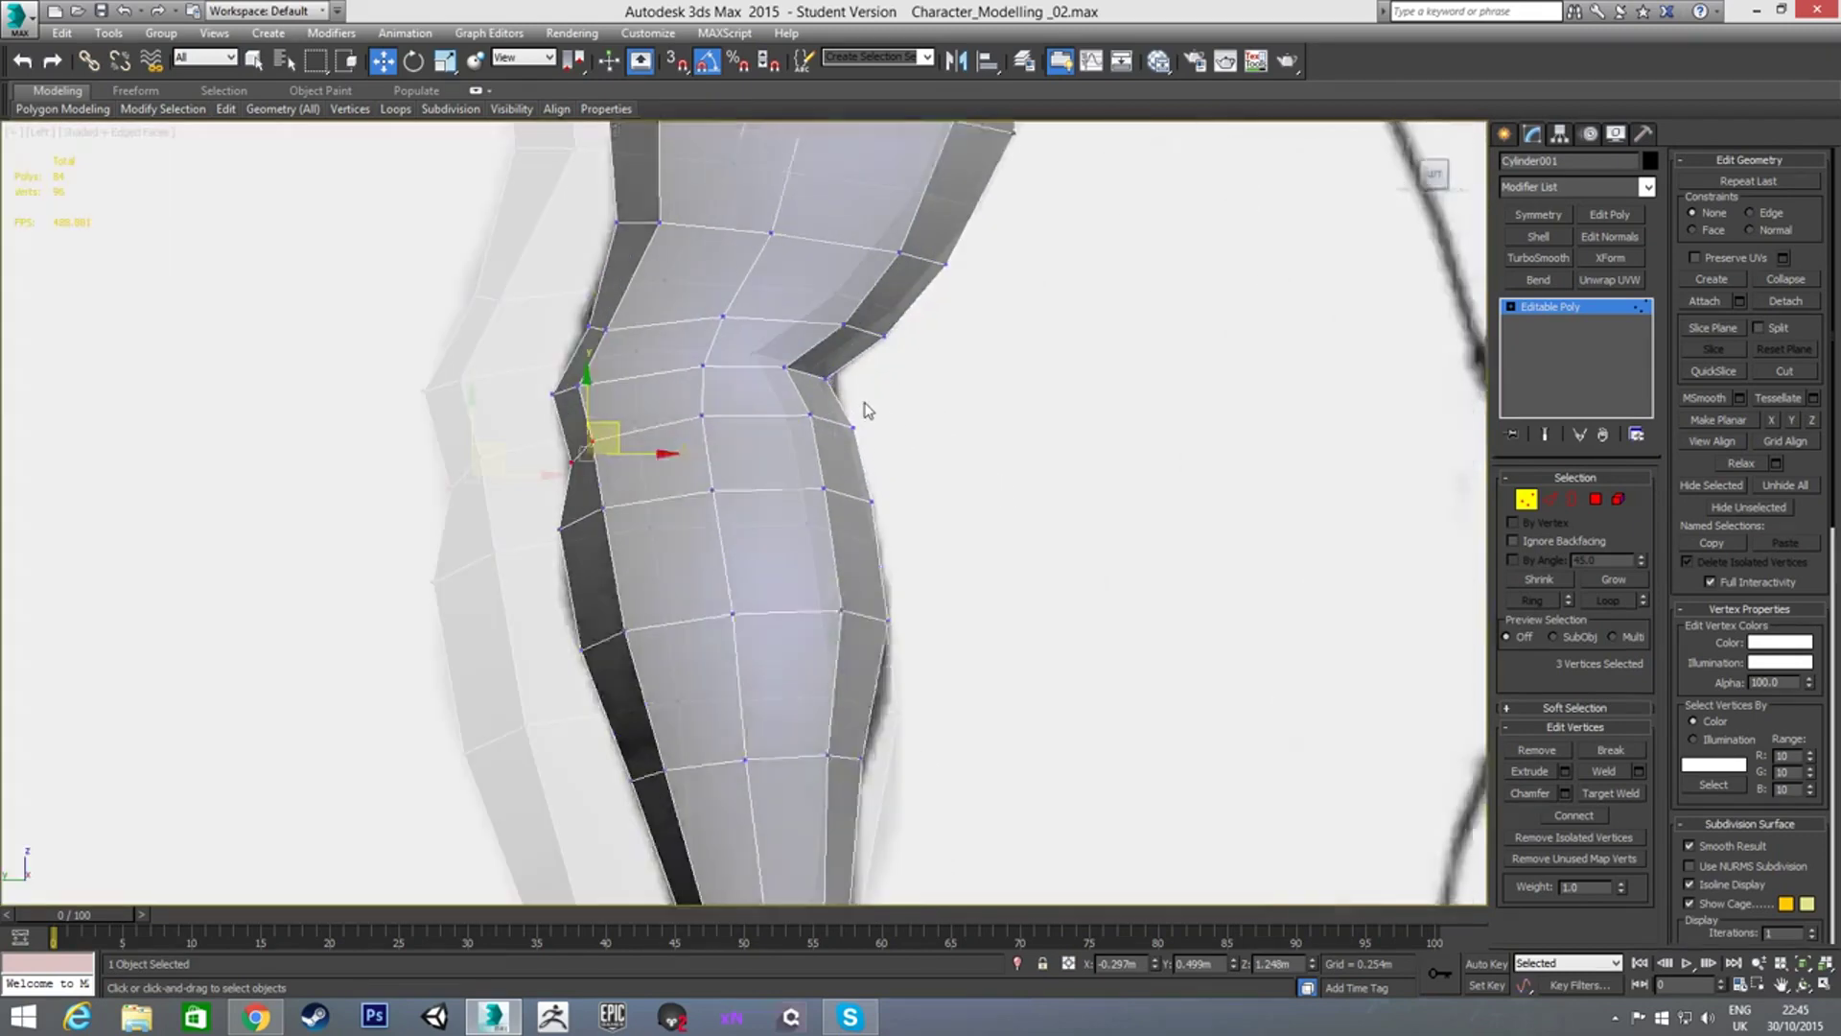
{"action": "left_click_drag", "start_coordinate": [924, 339], "coordinate": [862, 305]}
{"action": "left_click_drag", "start_coordinate": [890, 403], "coordinate": [739, 483]}
{"action": "key", "text": "F3"}
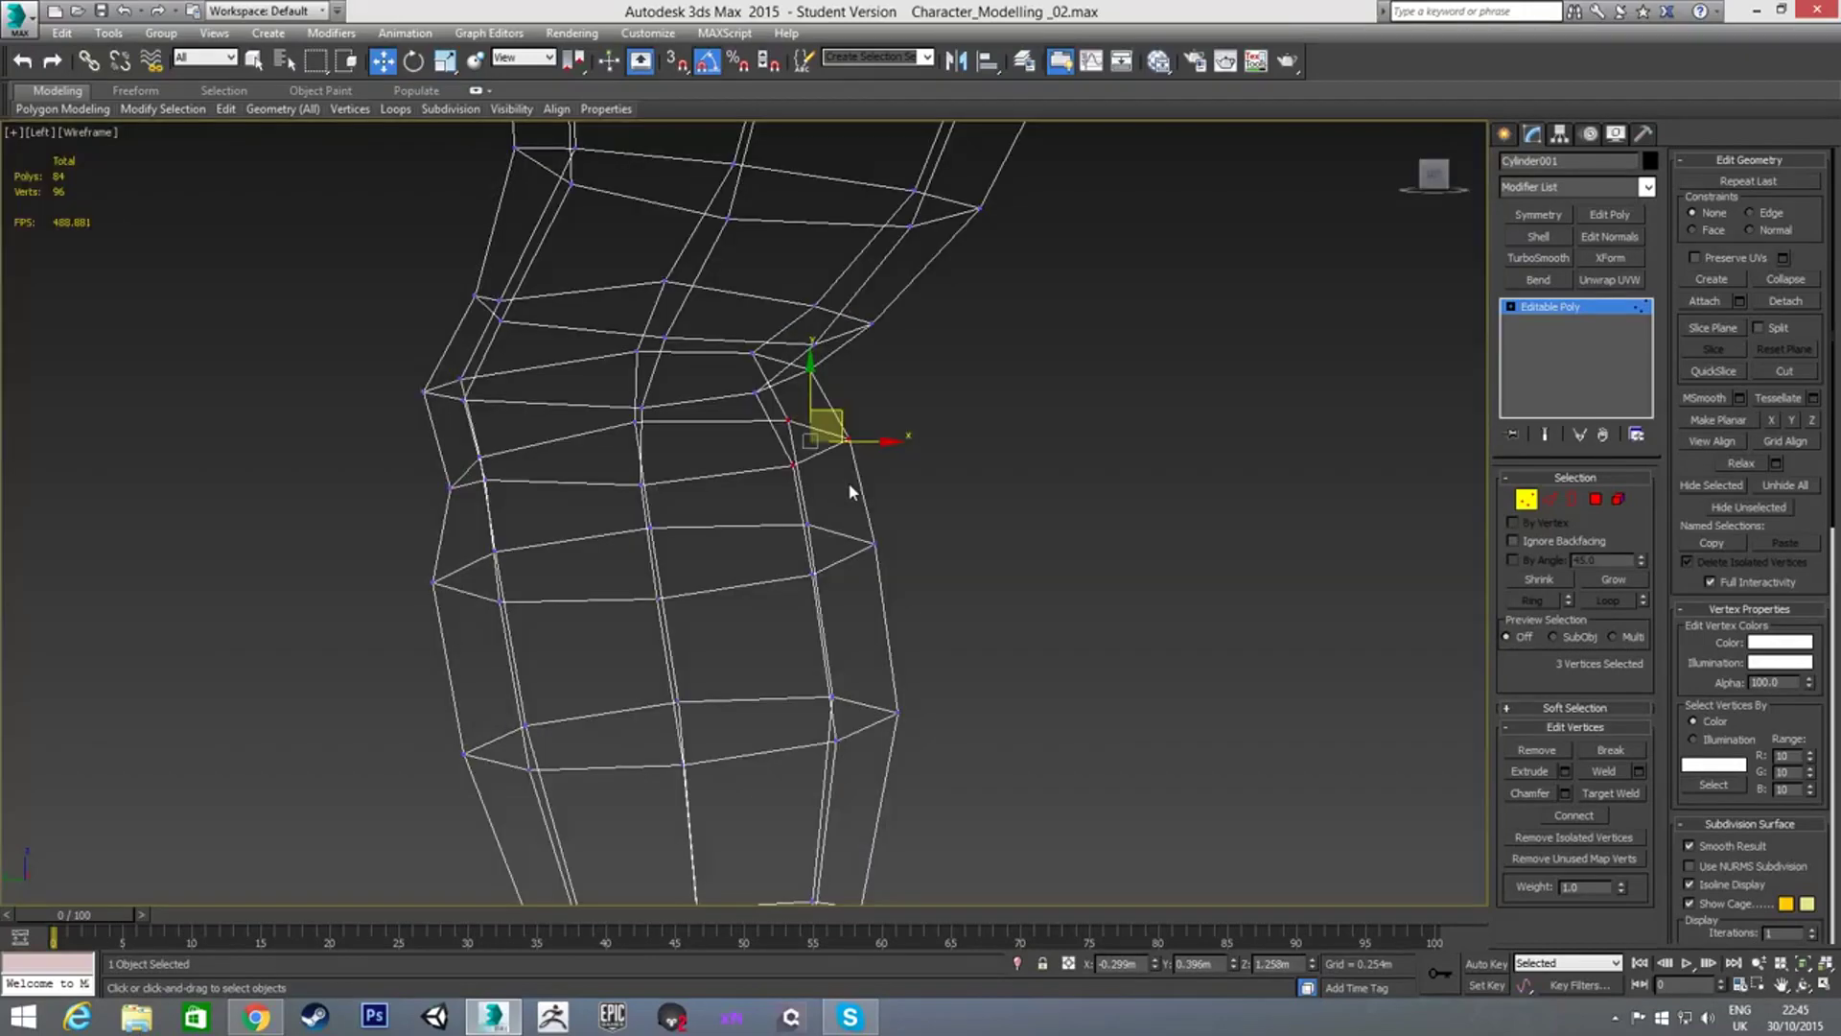
{"action": "key", "text": "F3"}
{"action": "left_click_drag", "start_coordinate": [847, 424], "coordinate": [836, 396]}
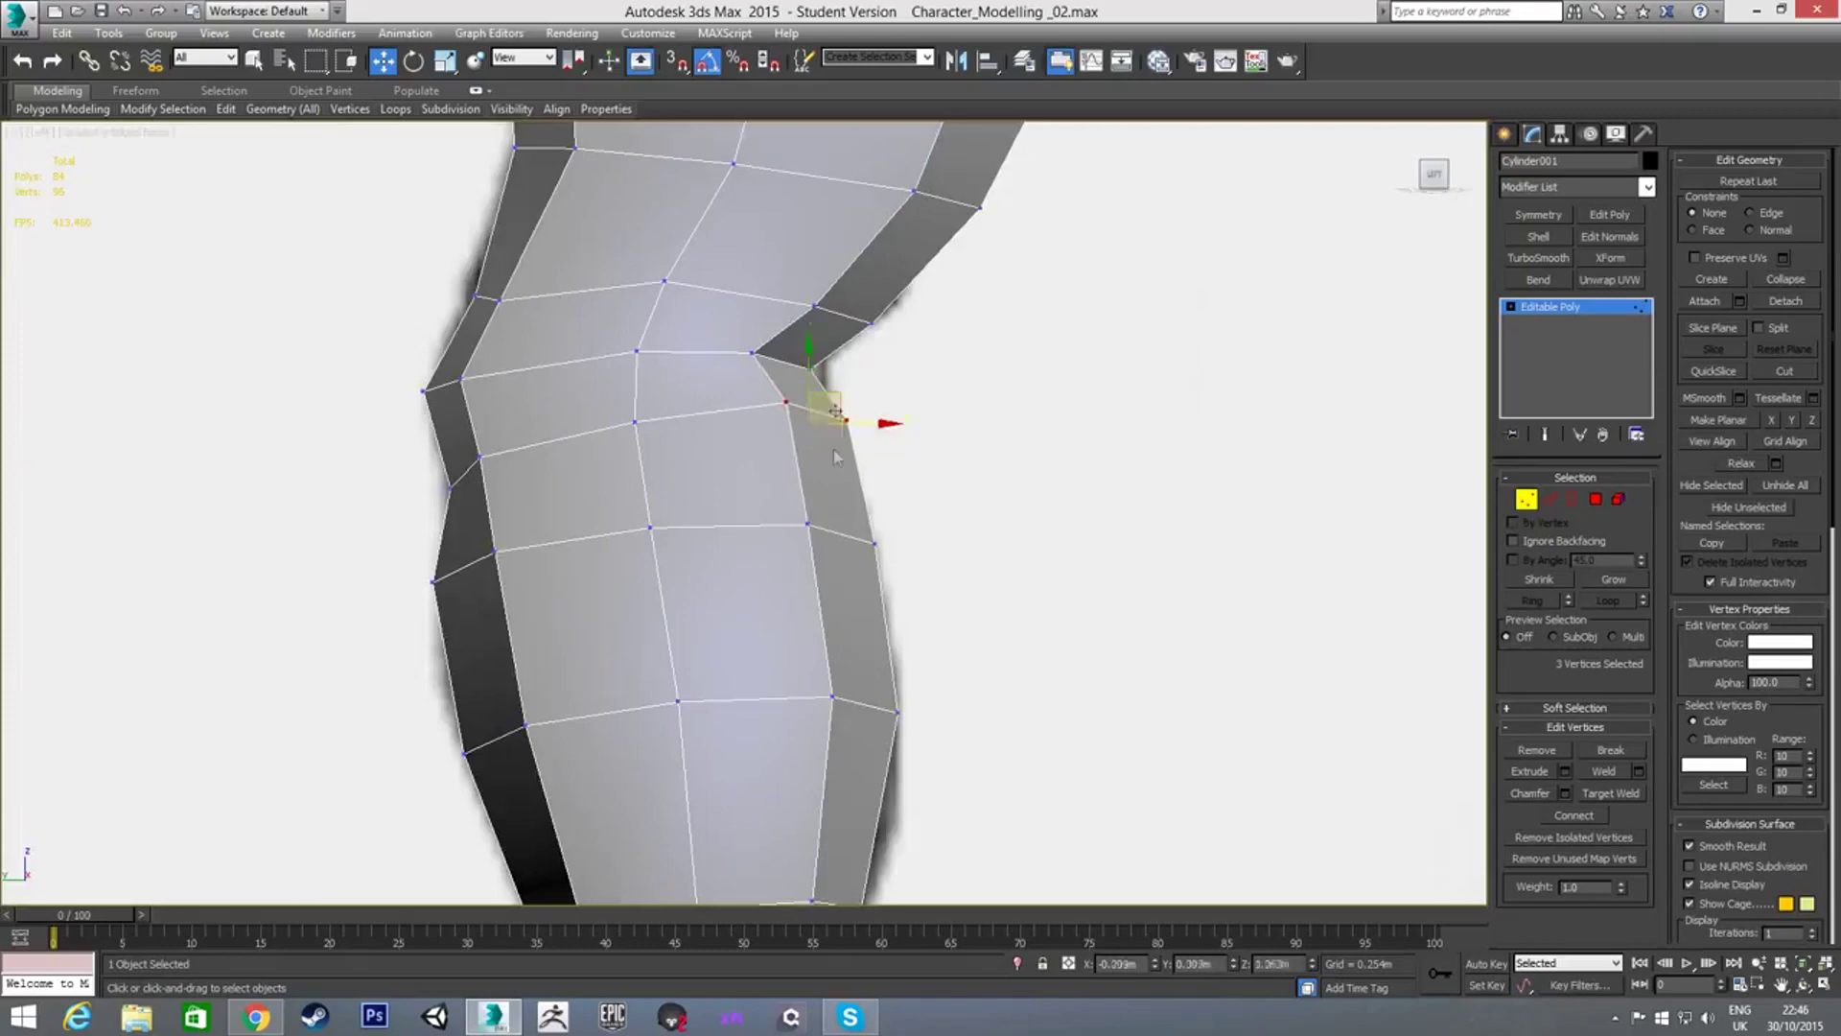
Nudge the three front vertices of the loop below the elbow outward to the drawn forearm outline in the side view
{"action": "scroll", "coordinate": [823, 458], "scroll_direction": "down", "scroll_amount": 2}
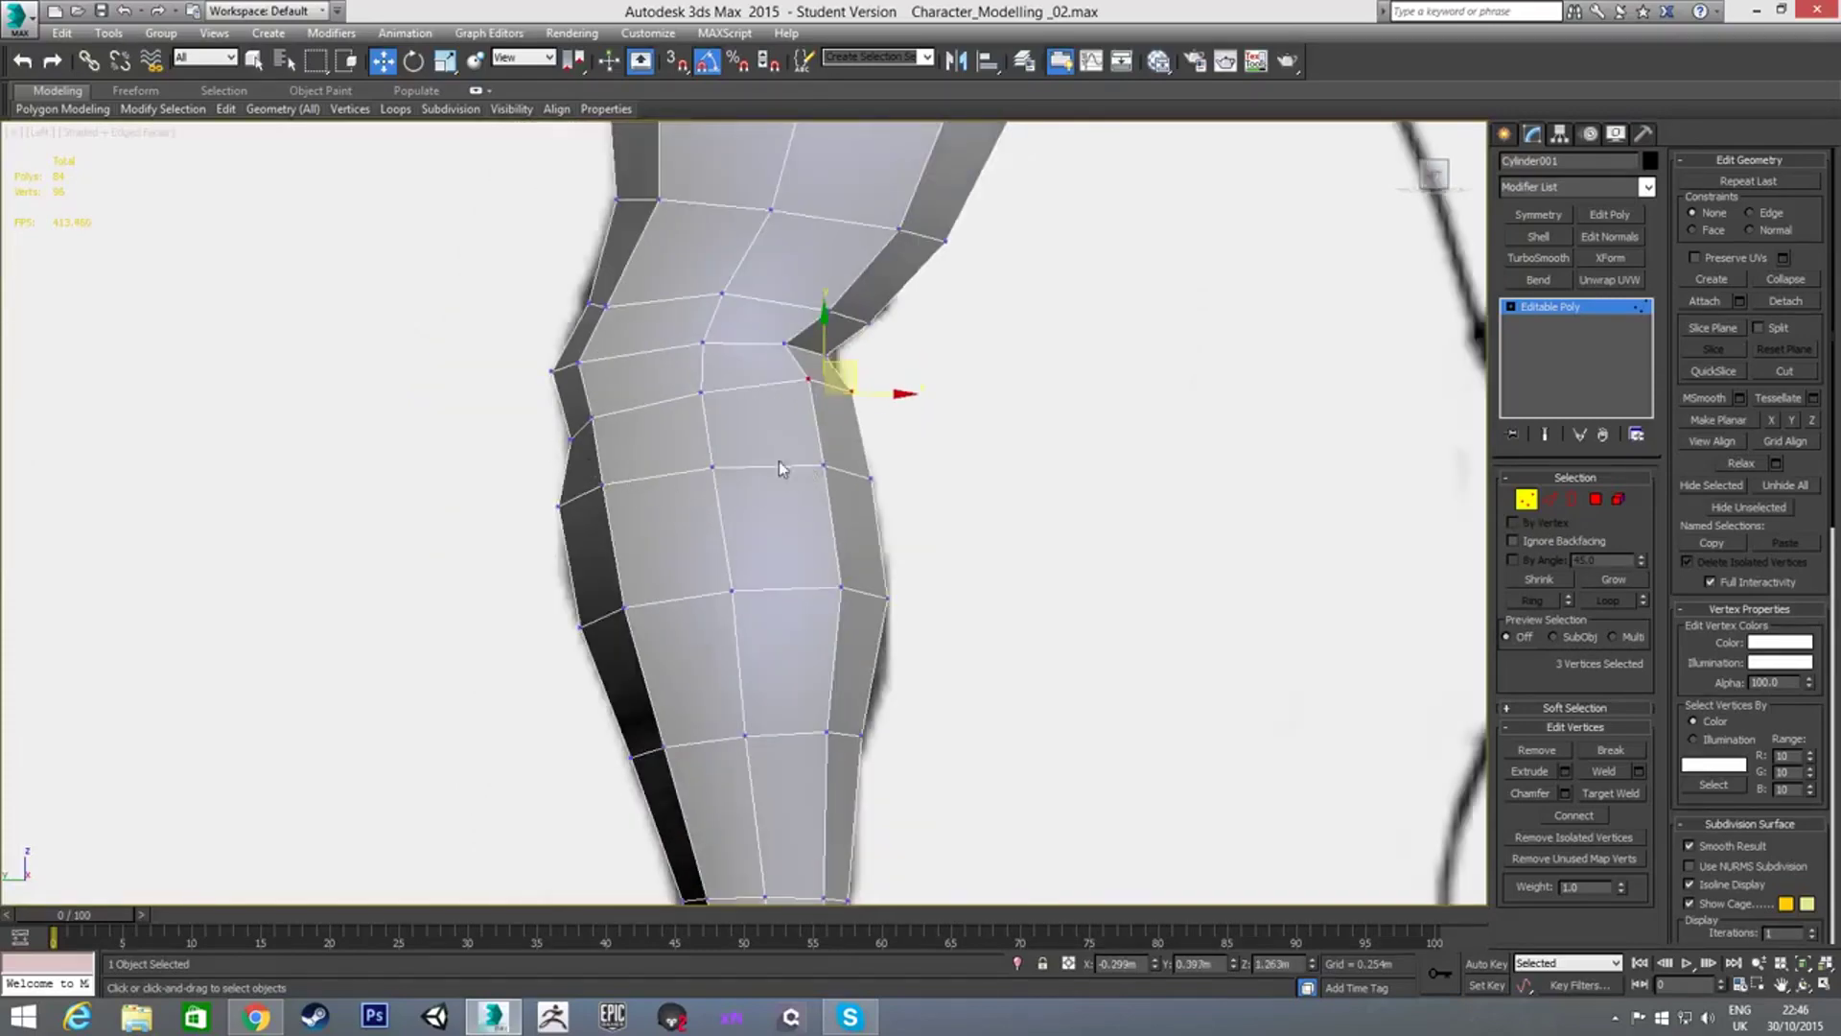
{"action": "scroll", "coordinate": [779, 465], "scroll_direction": "down", "scroll_amount": 3}
{"action": "scroll", "coordinate": [832, 460], "scroll_direction": "up", "scroll_amount": 3}
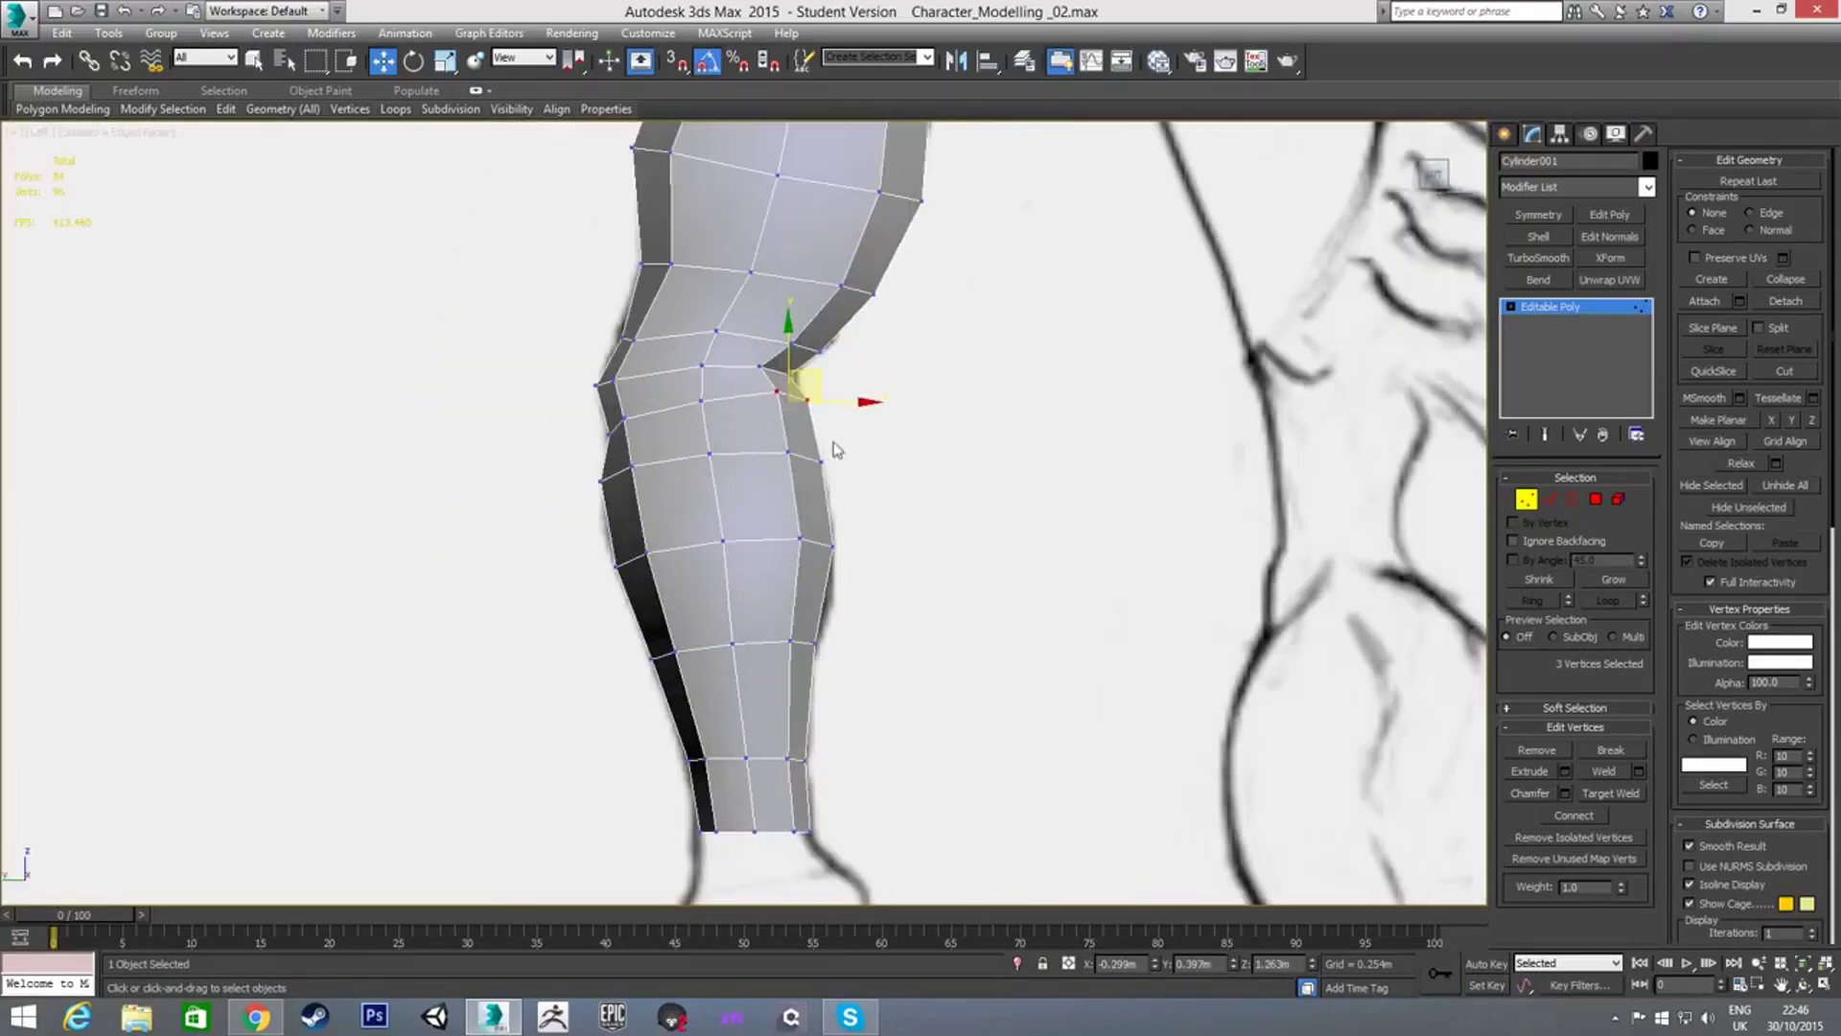
{"action": "left_click_drag", "start_coordinate": [858, 463], "coordinate": [852, 463]}
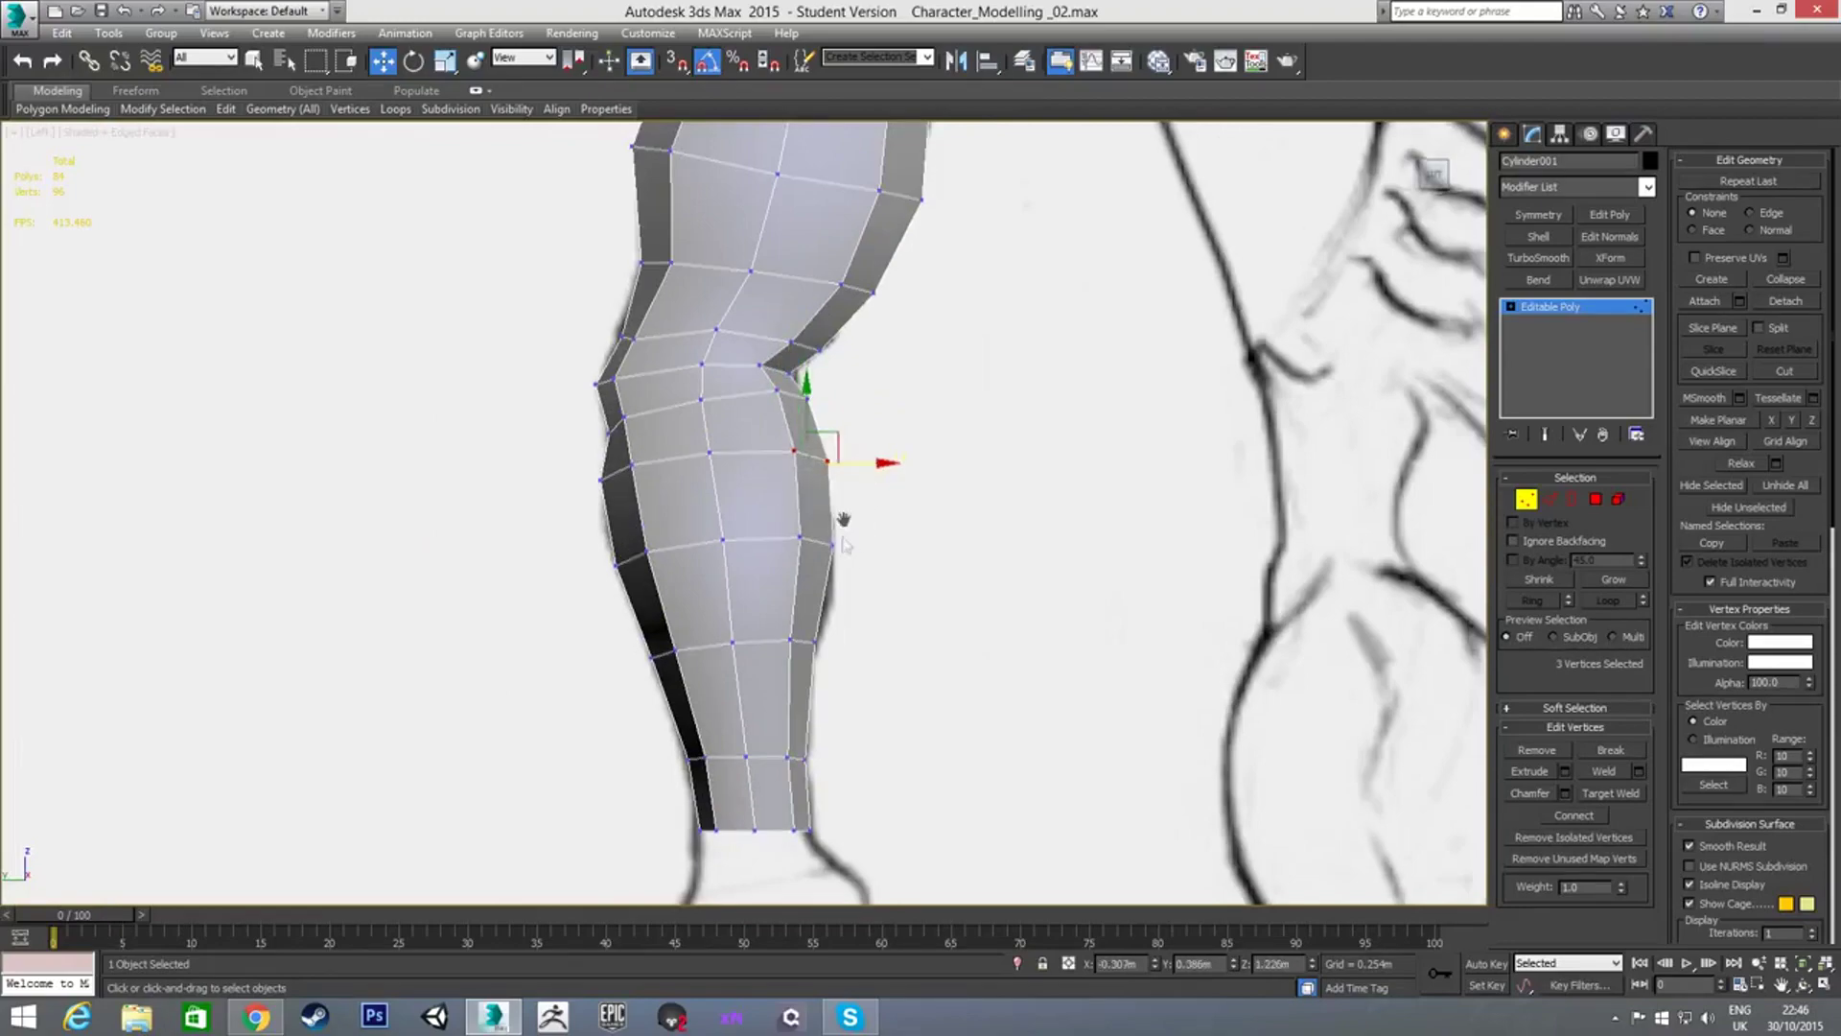
Turn on the arm's see-through display and shift the six inner vertices of the two wrist loops outward in the front view
{"action": "scroll", "coordinate": [843, 518], "scroll_direction": "down", "scroll_amount": 3}
{"action": "key", "text": "f"}
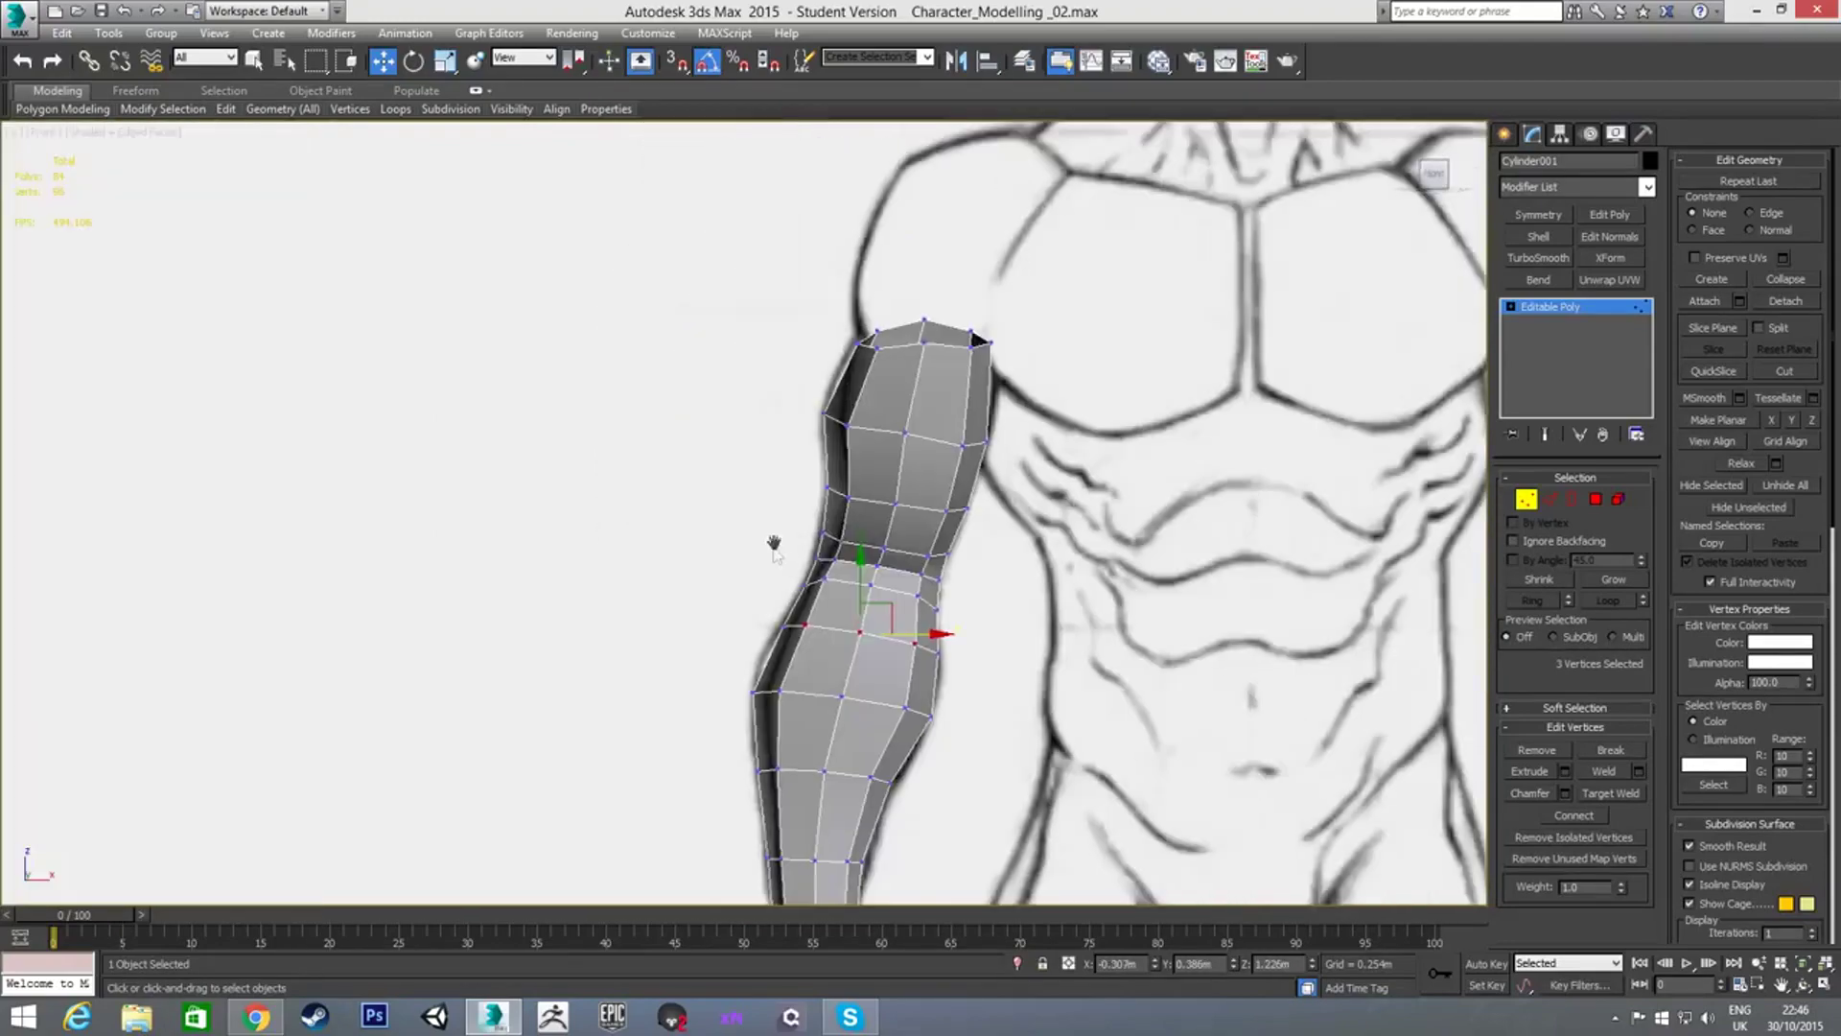
{"action": "scroll", "coordinate": [768, 534], "scroll_direction": "up", "scroll_amount": 4}
{"action": "left_click_drag", "start_coordinate": [940, 552], "coordinate": [891, 662]}
{"action": "left_click_drag", "start_coordinate": [957, 605], "coordinate": [946, 605]}
{"action": "left_click_drag", "start_coordinate": [937, 683], "coordinate": [937, 681]}
{"action": "key", "text": "alt+x"}
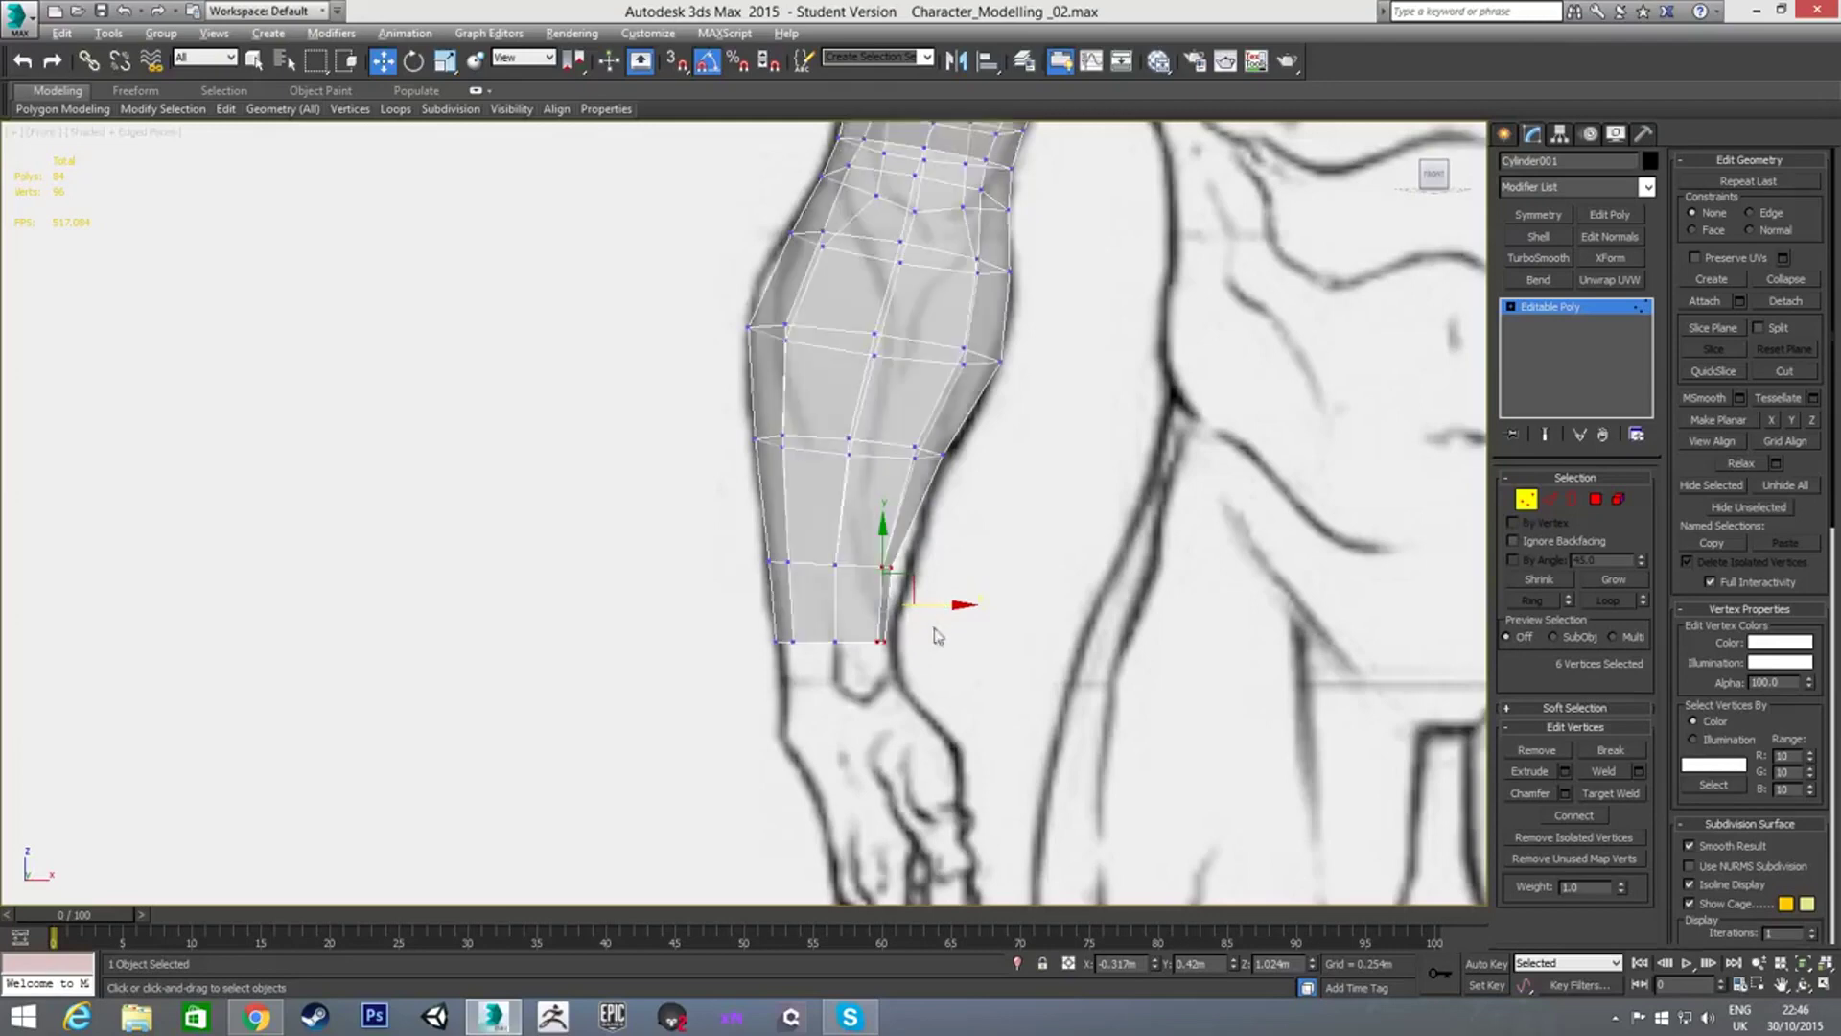
{"action": "scroll", "coordinate": [925, 585], "scroll_direction": "up", "scroll_amount": 3}
{"action": "left_click", "coordinate": [938, 581]}
{"action": "left_click_drag", "start_coordinate": [894, 527], "coordinate": [945, 634]}
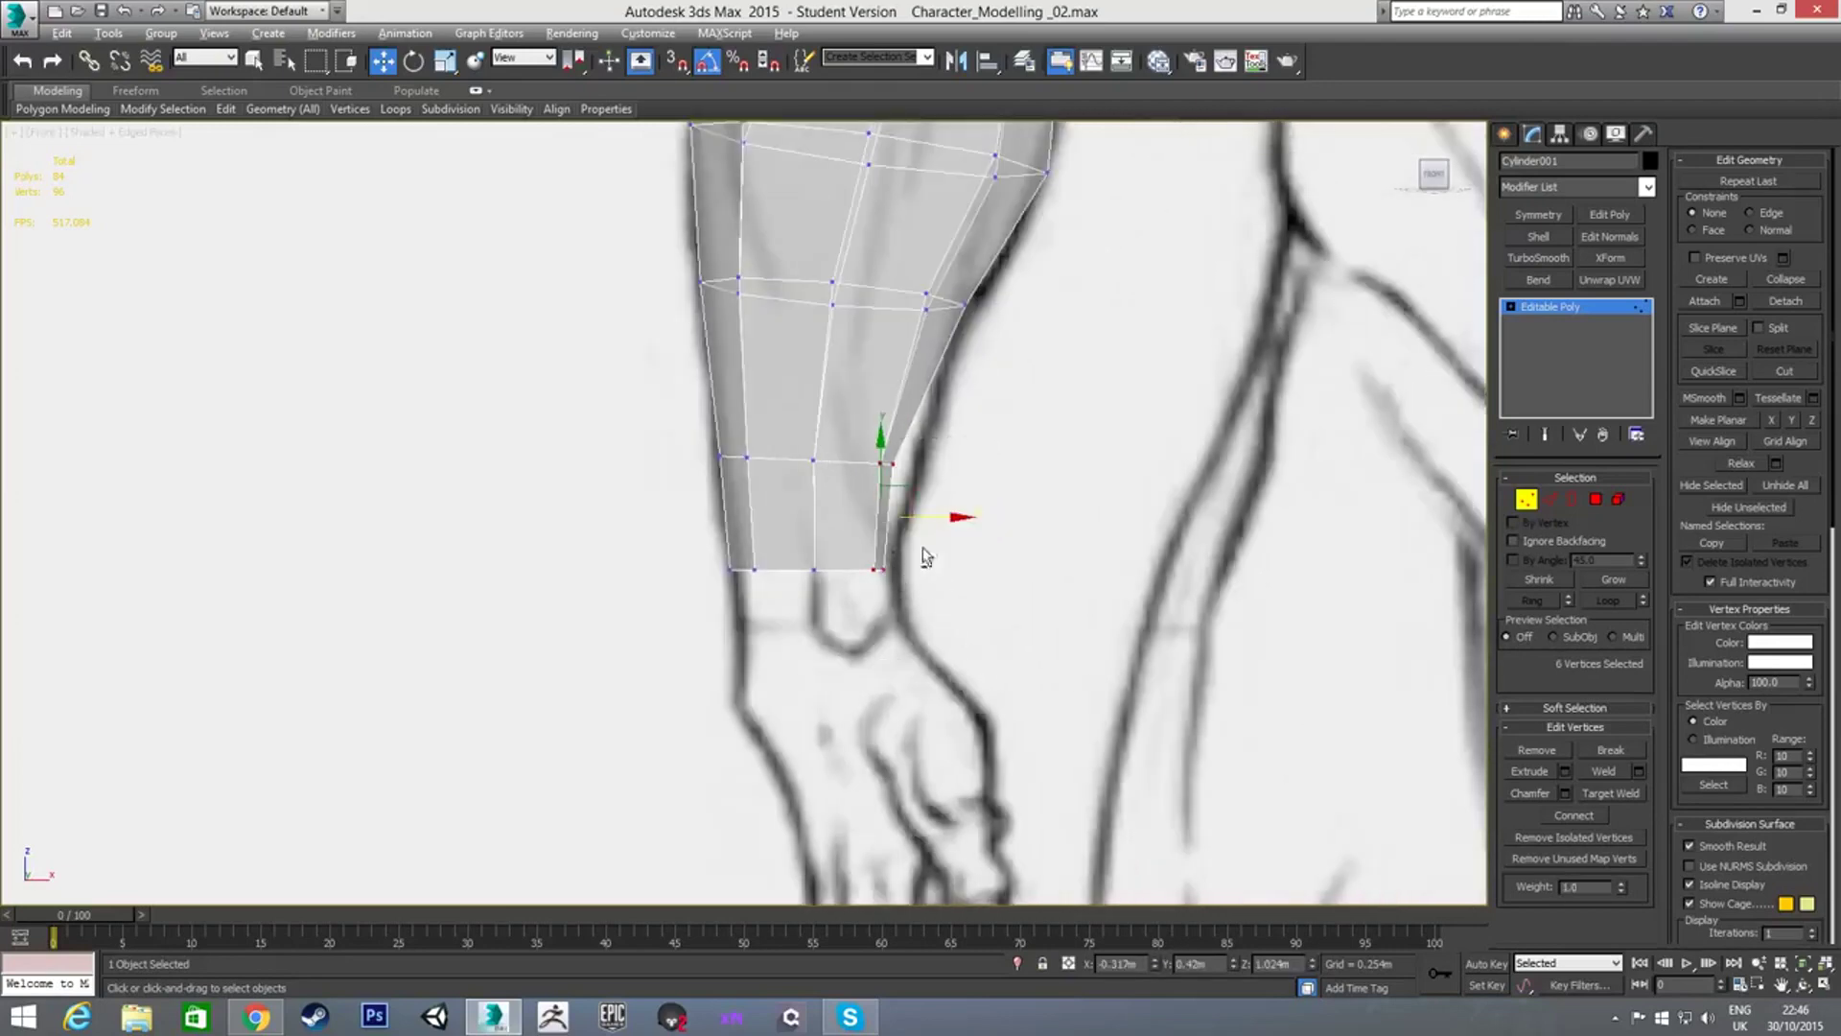
{"action": "left_click_drag", "start_coordinate": [945, 518], "coordinate": [956, 518]}
{"action": "mouse_move", "coordinate": [953, 547]}
{"action": "middle_mouse_down", "text": "alt"}
{"action": "mouse_move", "coordinate": [926, 580]}
{"action": "mouse_move", "coordinate": [958, 547]}
{"action": "middle_mouse_up", "text": "alt"}
{"action": "key", "text": "f"}
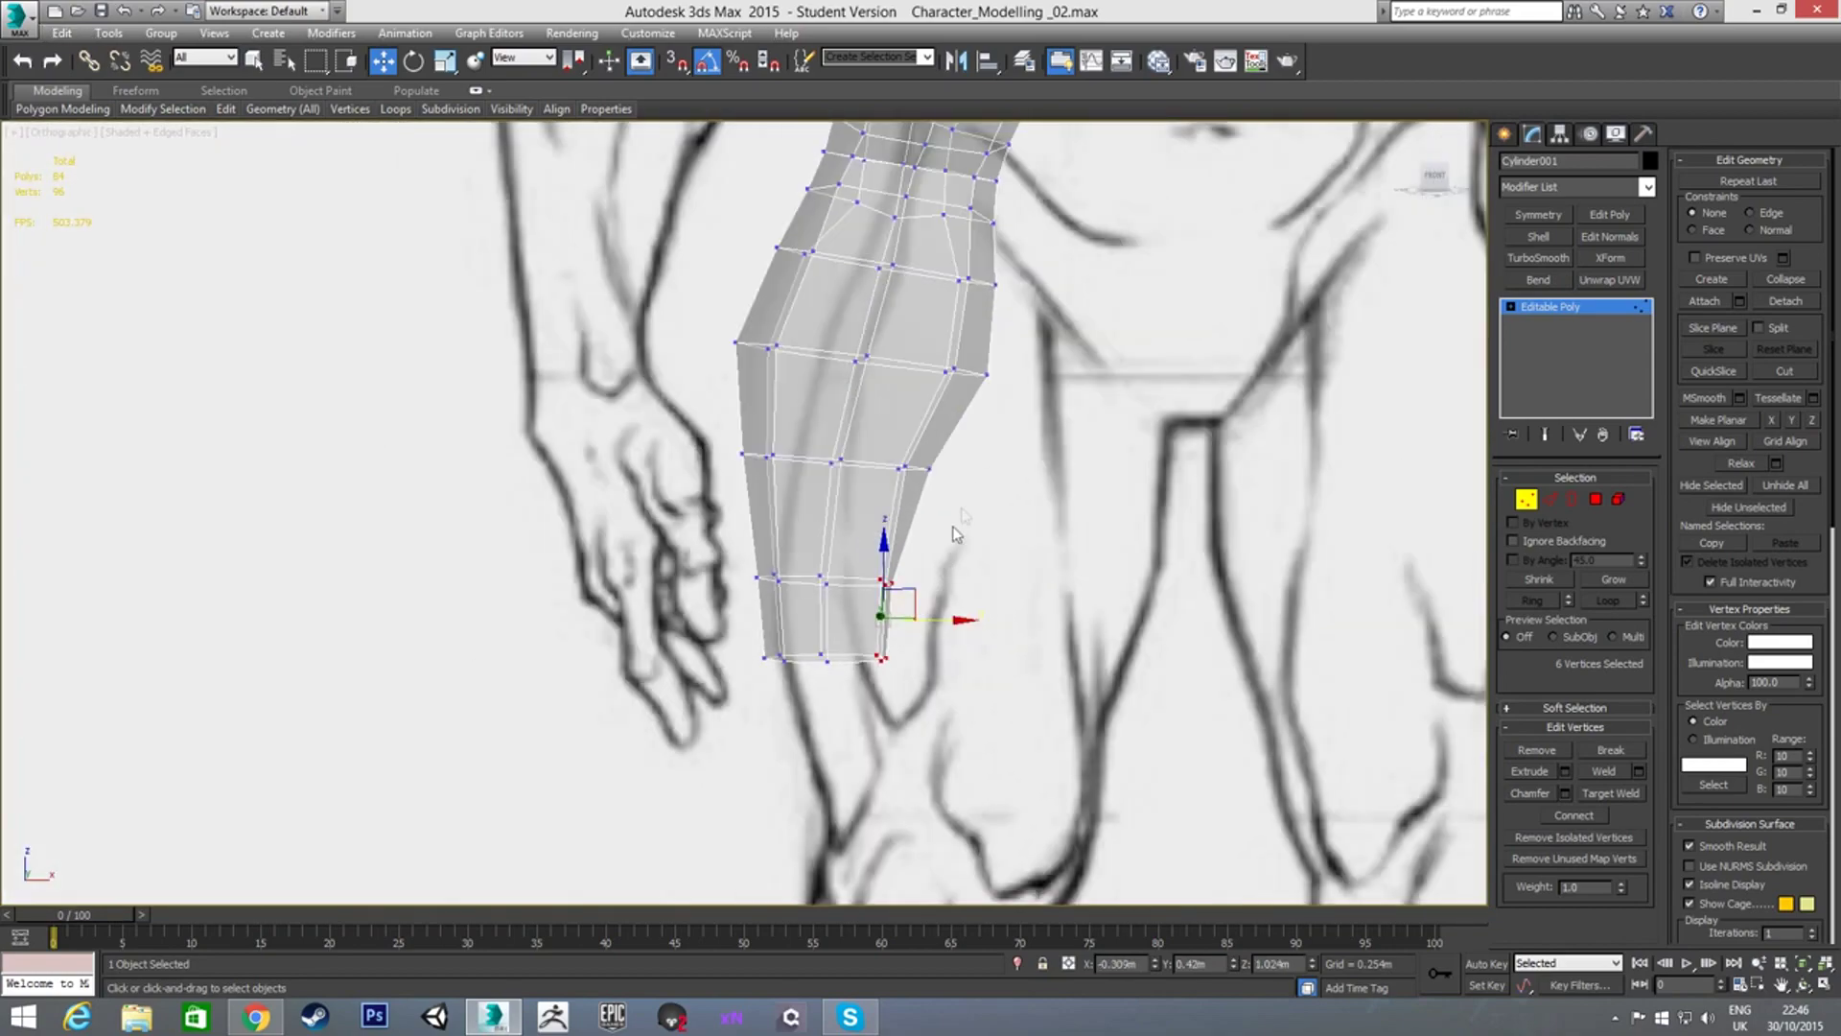
Move the three inner vertices of the forearm loop above the wrist about 0.005 m outward to the drawn outline in the front view
{"action": "mouse_move", "coordinate": [956, 533]}
{"action": "middle_mouse_down"}
{"action": "mouse_move", "coordinate": [929, 579]}
{"action": "mouse_move", "coordinate": [940, 513]}
{"action": "middle_mouse_up"}
{"action": "scroll", "coordinate": [926, 577], "scroll_direction": "down", "scroll_amount": 3}
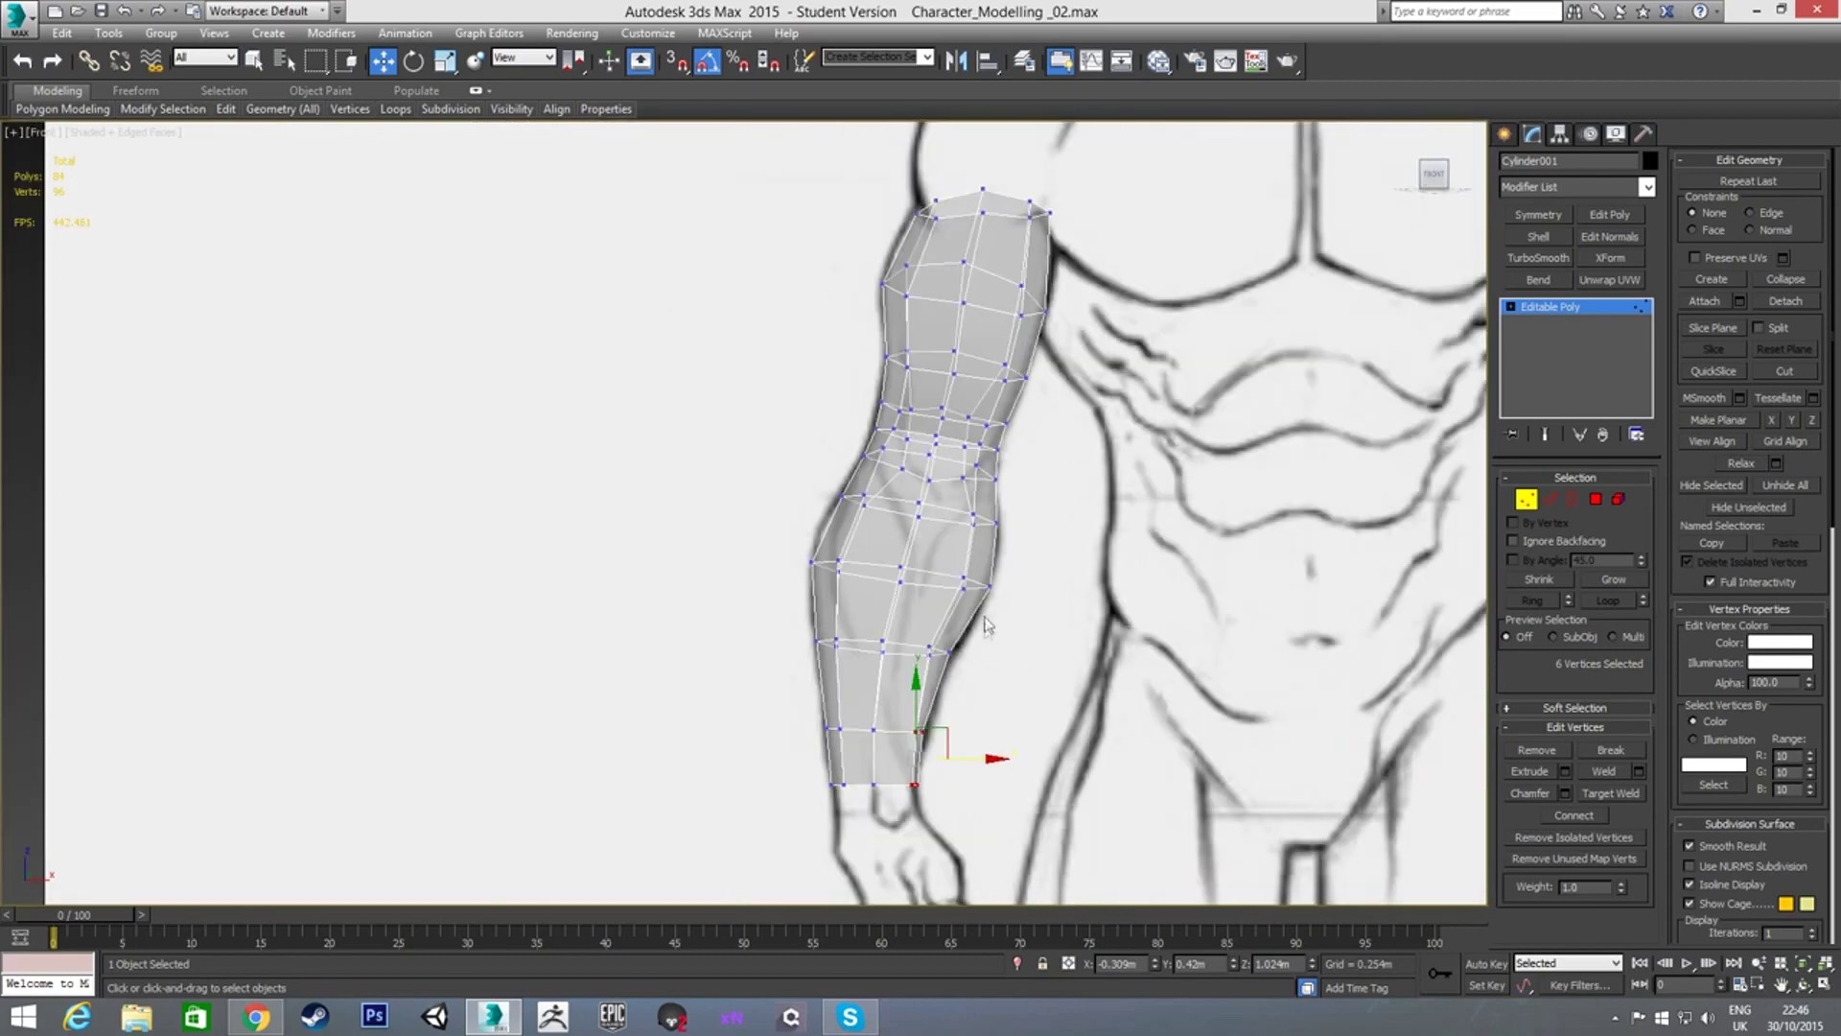
{"action": "scroll", "coordinate": [994, 566], "scroll_direction": "up", "scroll_amount": 4}
{"action": "left_click", "coordinate": [961, 572]}
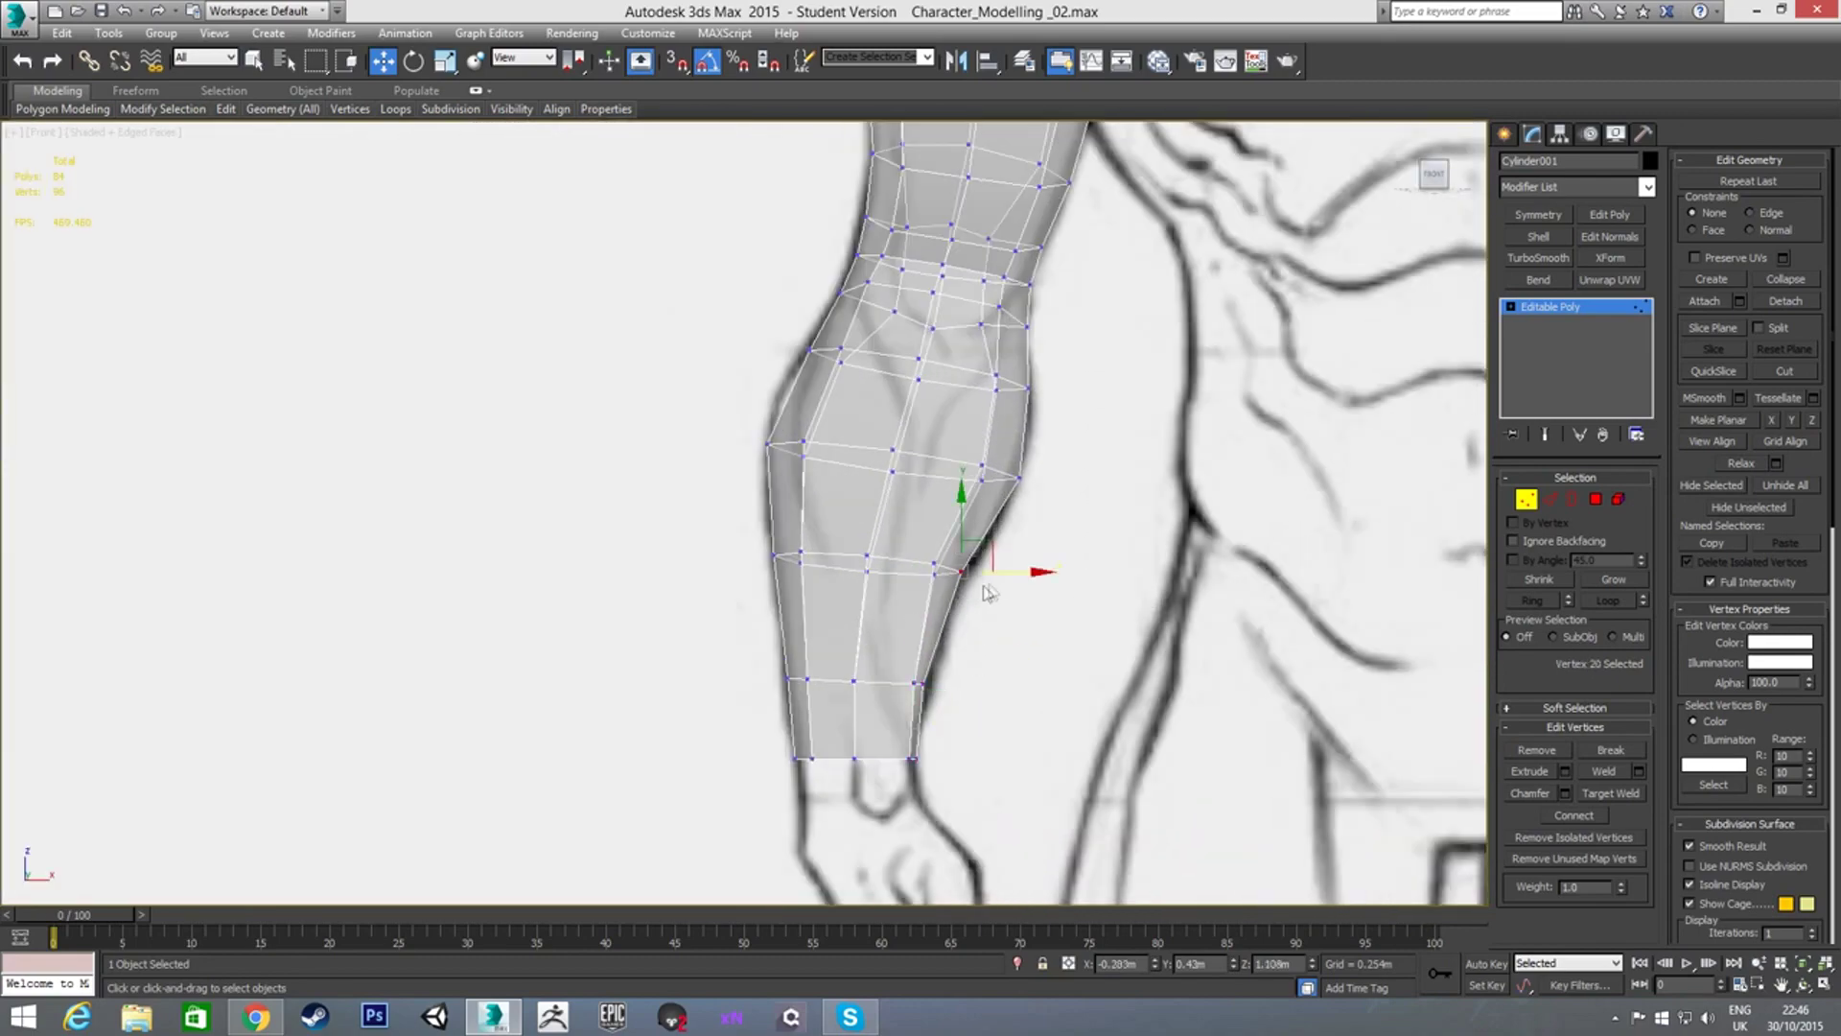
{"action": "left_click_drag", "start_coordinate": [922, 548], "coordinate": [1009, 576]}
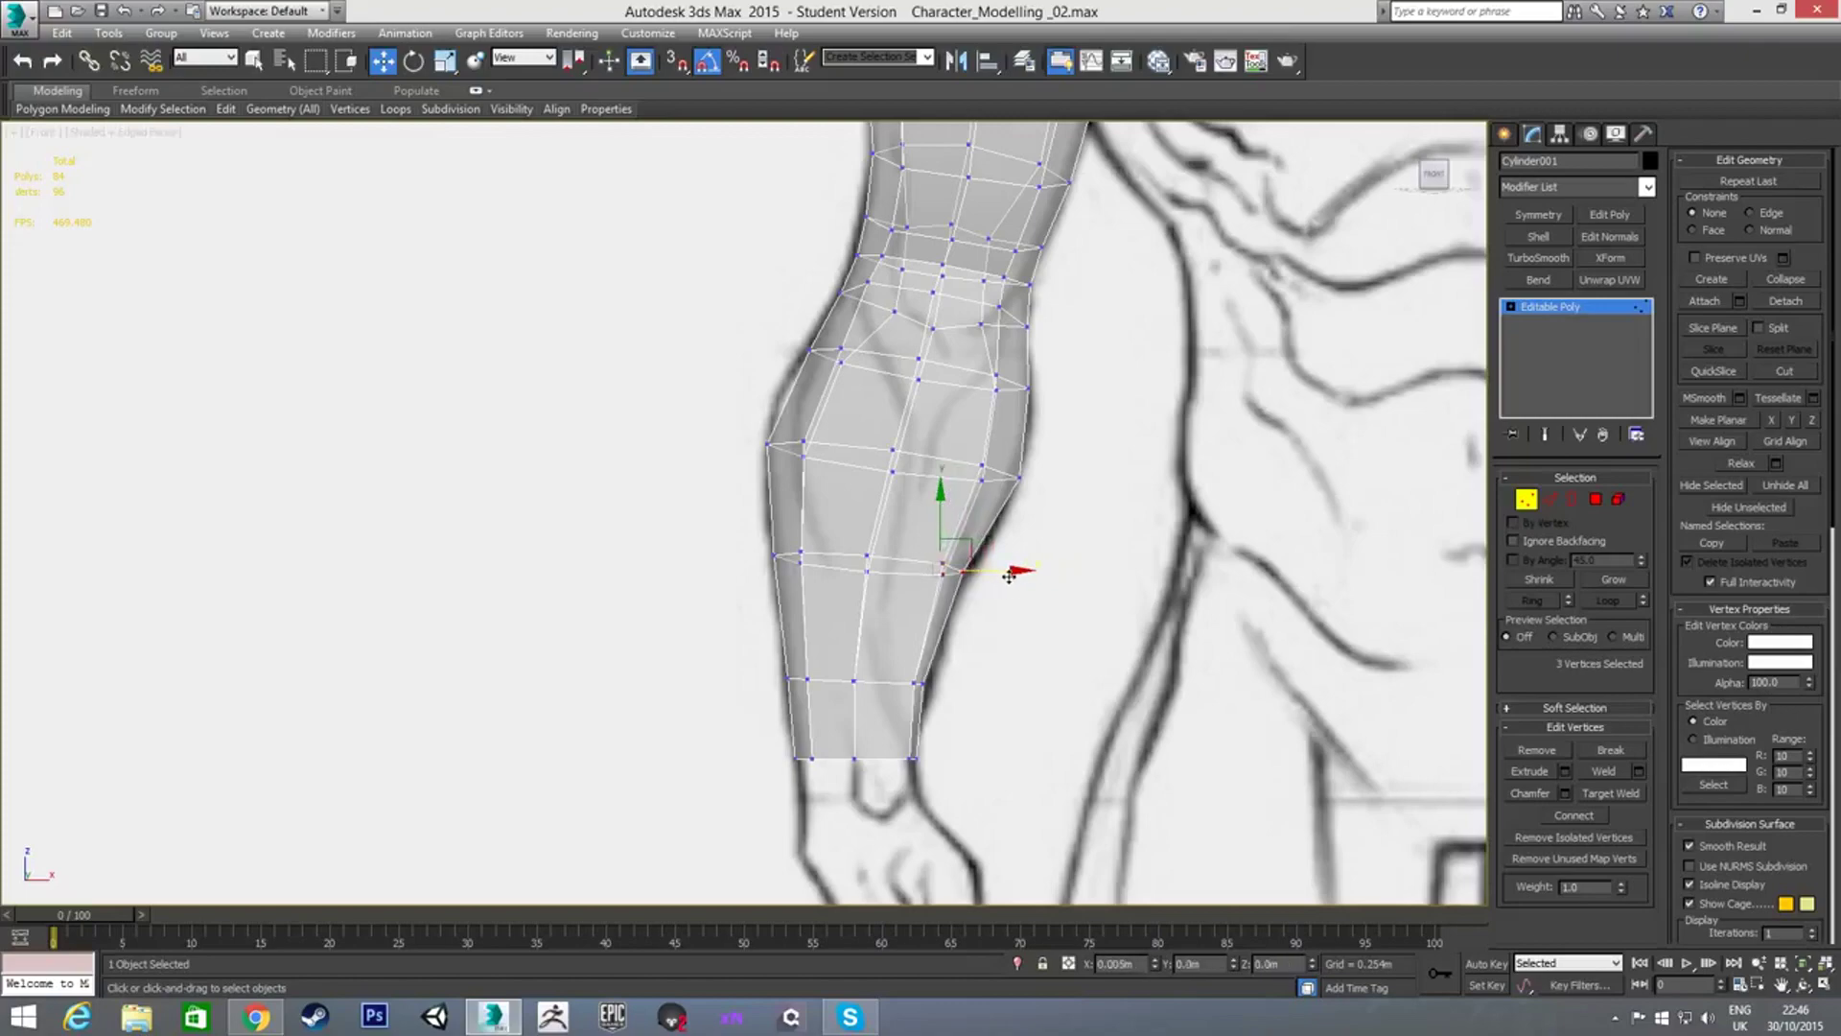
{"action": "left_click", "coordinate": [1016, 663]}
Apply a TurboSmooth modifier to the arm
{"action": "scroll", "coordinate": [978, 631], "scroll_direction": "down", "scroll_amount": 5}
{"action": "mouse_move", "coordinate": [978, 631]}
{"action": "middle_mouse_down", "text": "alt"}
{"action": "mouse_move", "coordinate": [842, 573]}
{"action": "mouse_move", "coordinate": [724, 640]}
{"action": "mouse_move", "coordinate": [1027, 637]}
{"action": "mouse_move", "coordinate": [1005, 608]}
{"action": "mouse_move", "coordinate": [978, 645]}
{"action": "middle_mouse_up", "text": "alt"}
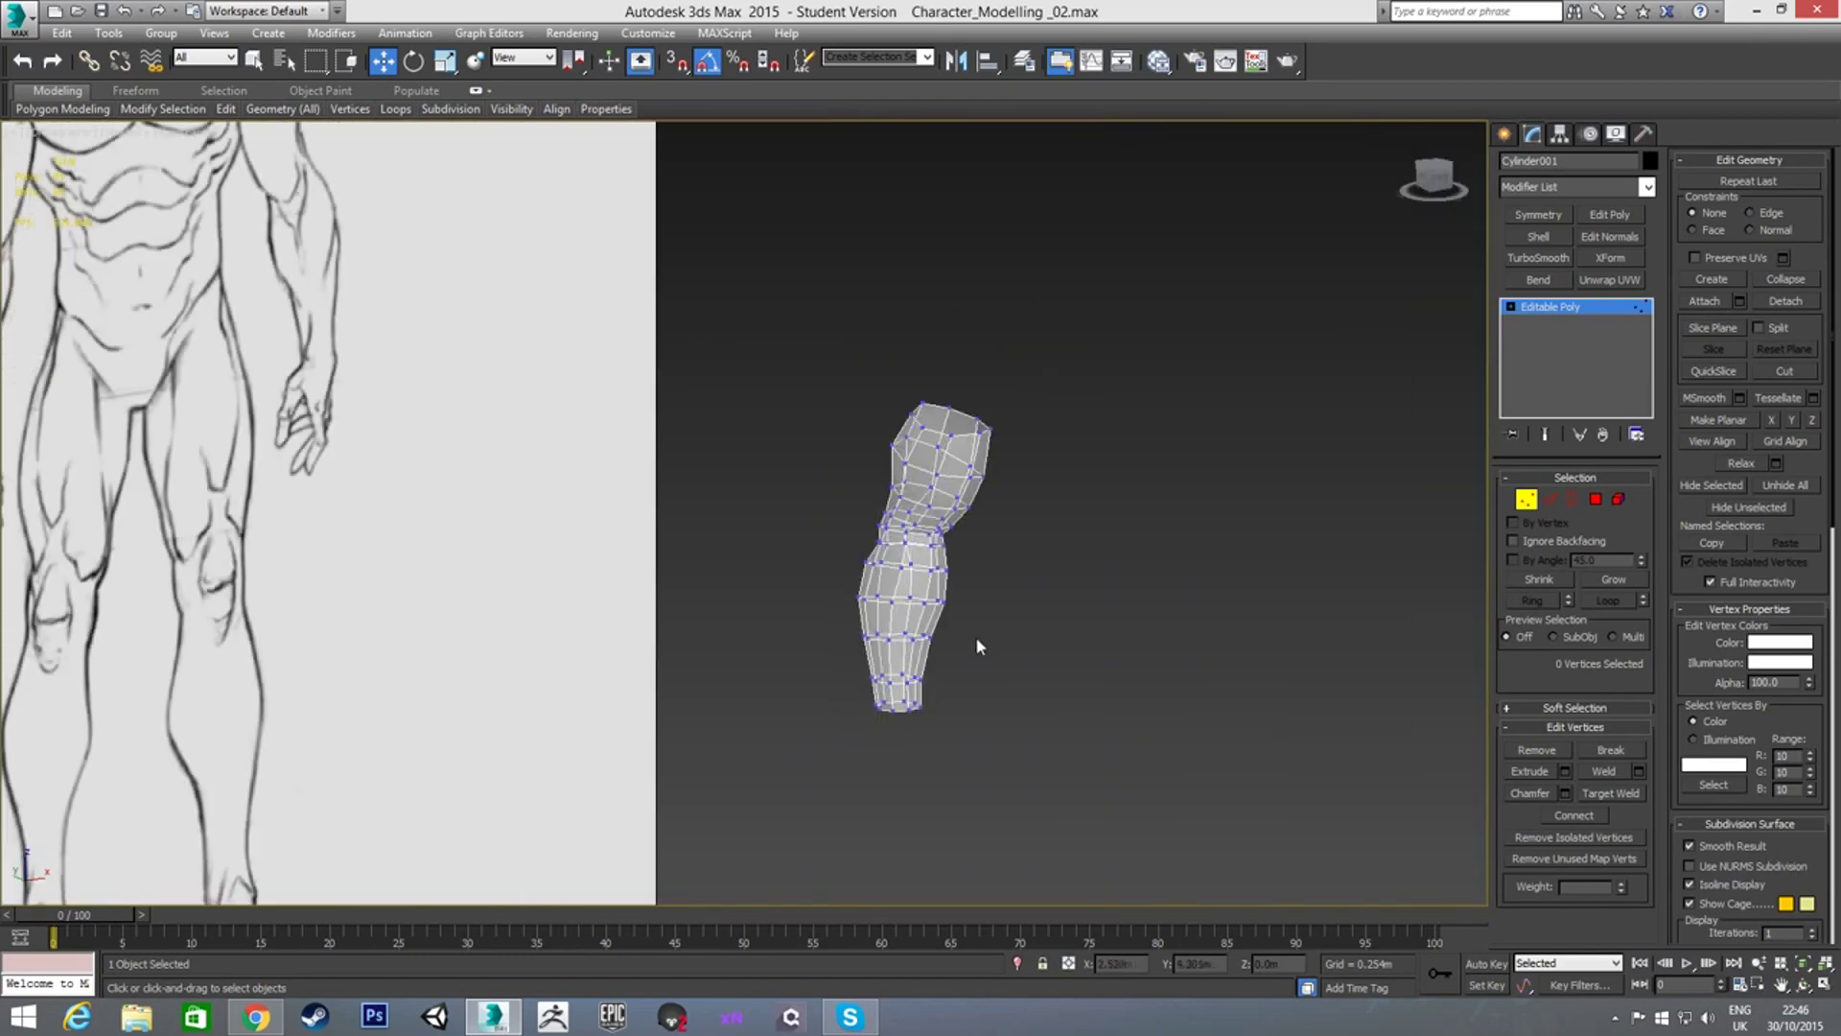
{"action": "mouse_move", "coordinate": [1311, 557]}
{"action": "middle_mouse_down", "text": "alt"}
{"action": "mouse_move", "coordinate": [1102, 514]}
{"action": "mouse_move", "coordinate": [1039, 526]}
{"action": "mouse_move", "coordinate": [1055, 522]}
{"action": "mouse_move", "coordinate": [1037, 557]}
{"action": "middle_mouse_up", "text": "alt"}
{"action": "scroll", "coordinate": [1031, 562], "scroll_direction": "up", "scroll_amount": 3}
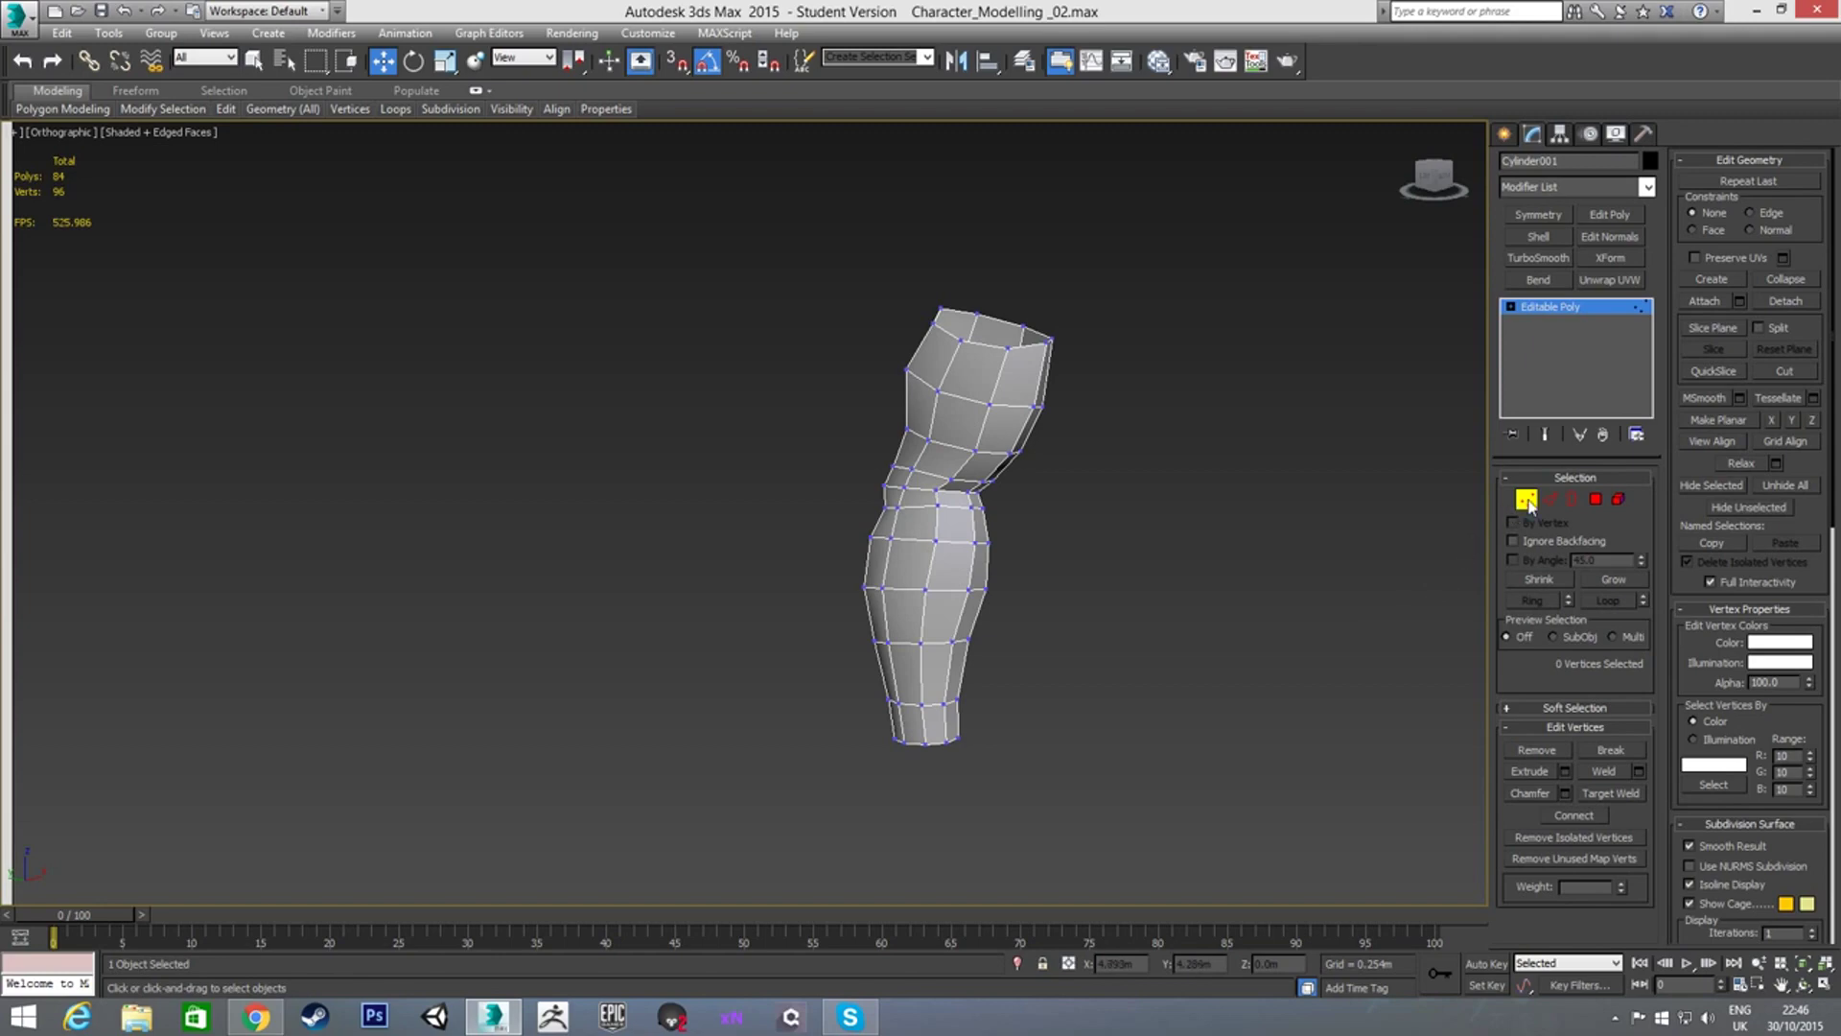
{"action": "mouse_move", "coordinate": [899, 566]}
{"action": "middle_mouse_down", "text": "alt"}
{"action": "mouse_move", "coordinate": [1003, 566]}
{"action": "mouse_move", "coordinate": [973, 573]}
{"action": "middle_mouse_up", "text": "alt"}
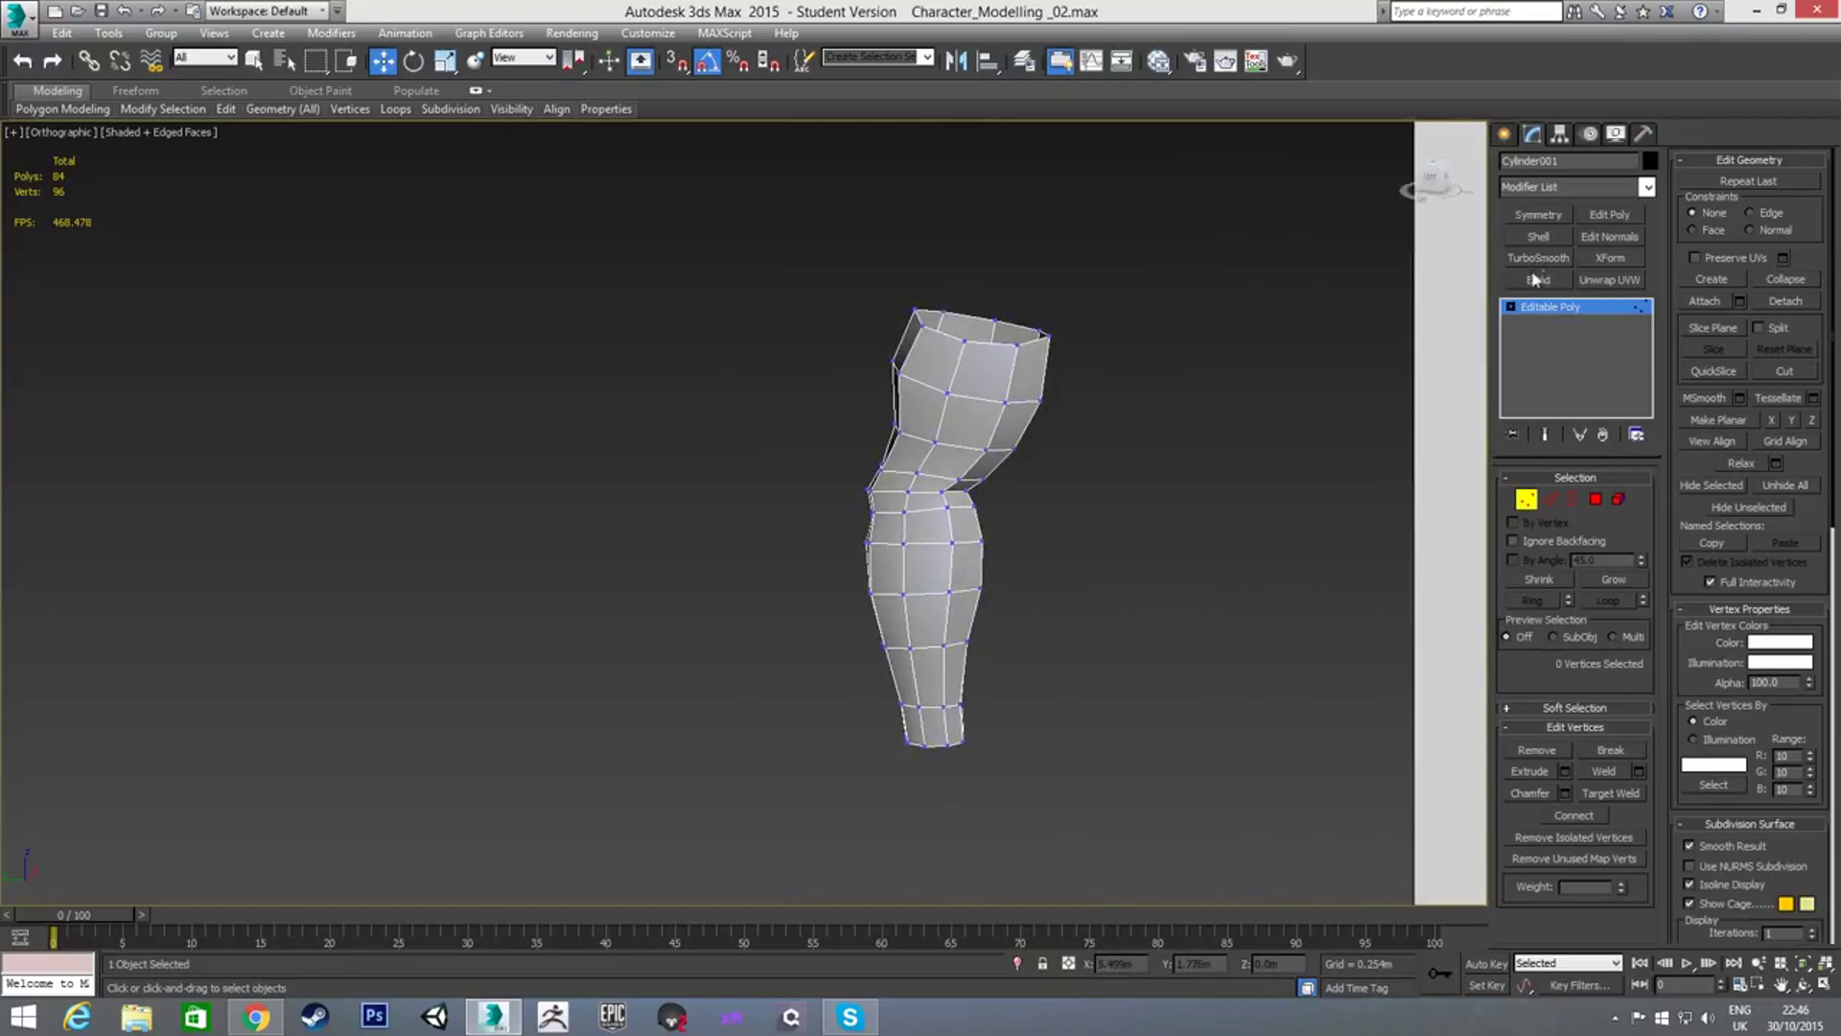
{"action": "left_click", "coordinate": [1647, 187]}
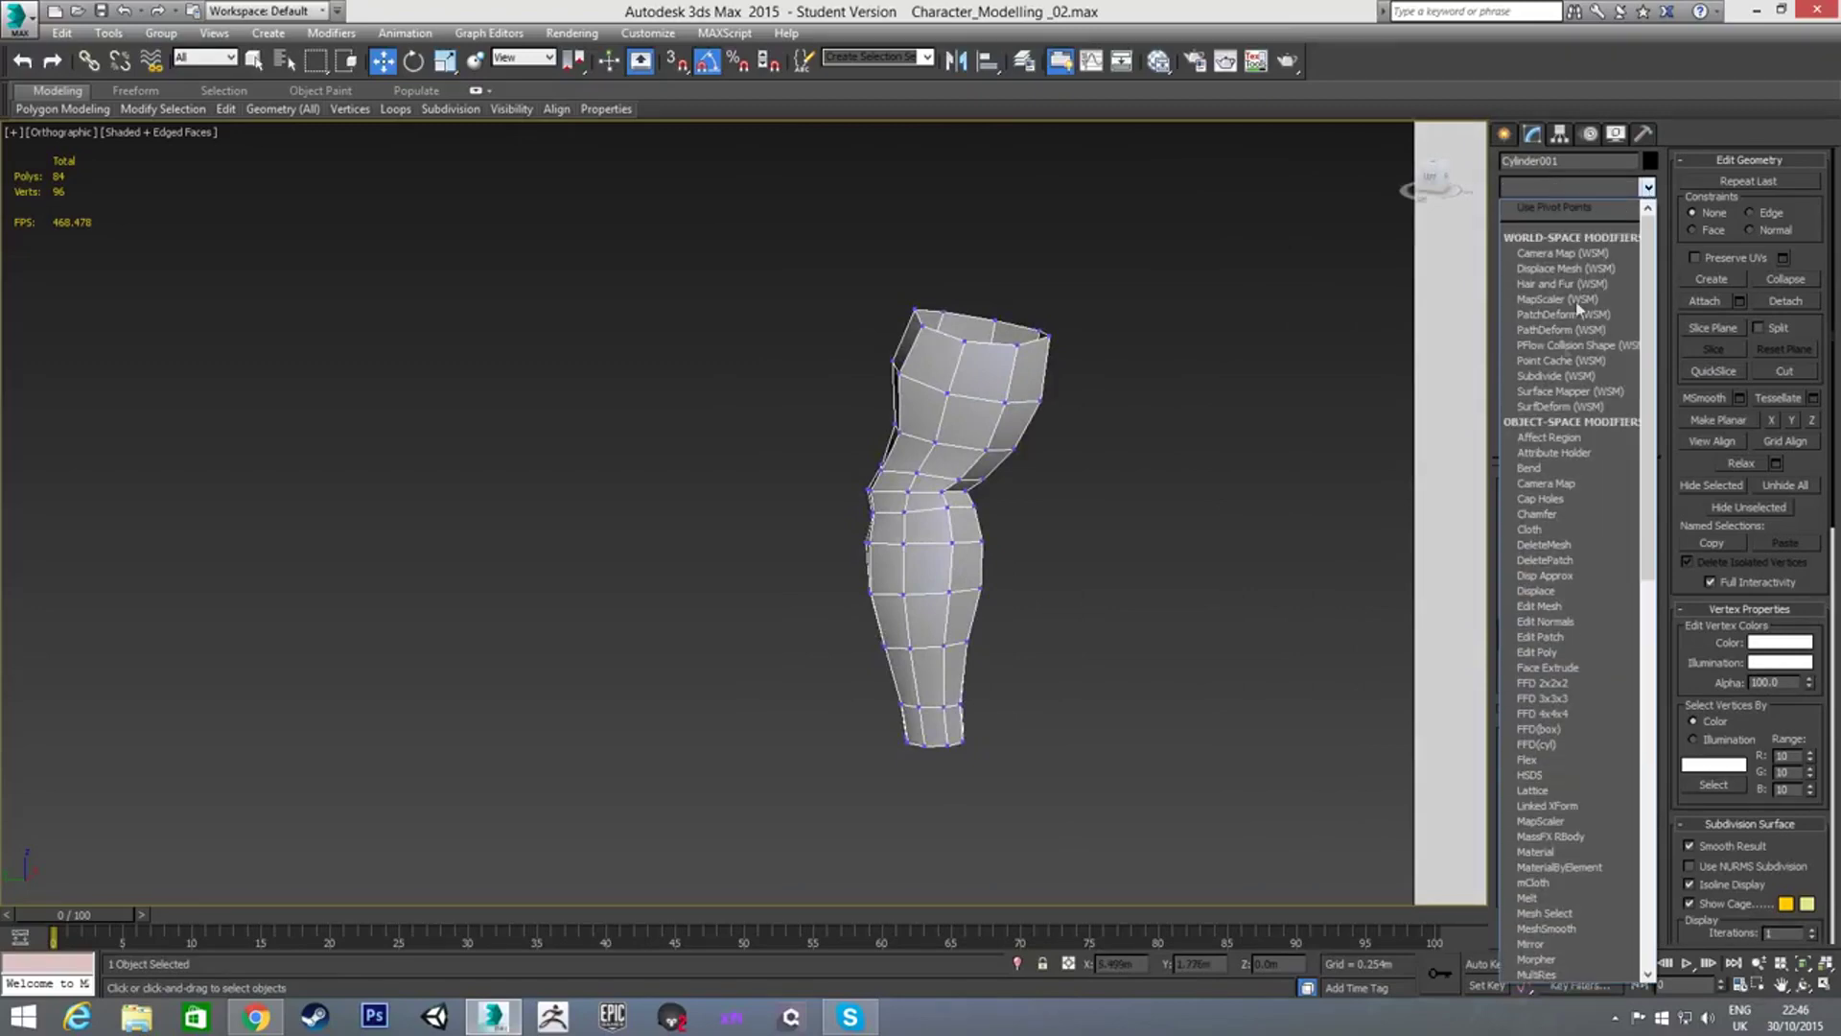
{"action": "left_click", "coordinate": [1647, 188]}
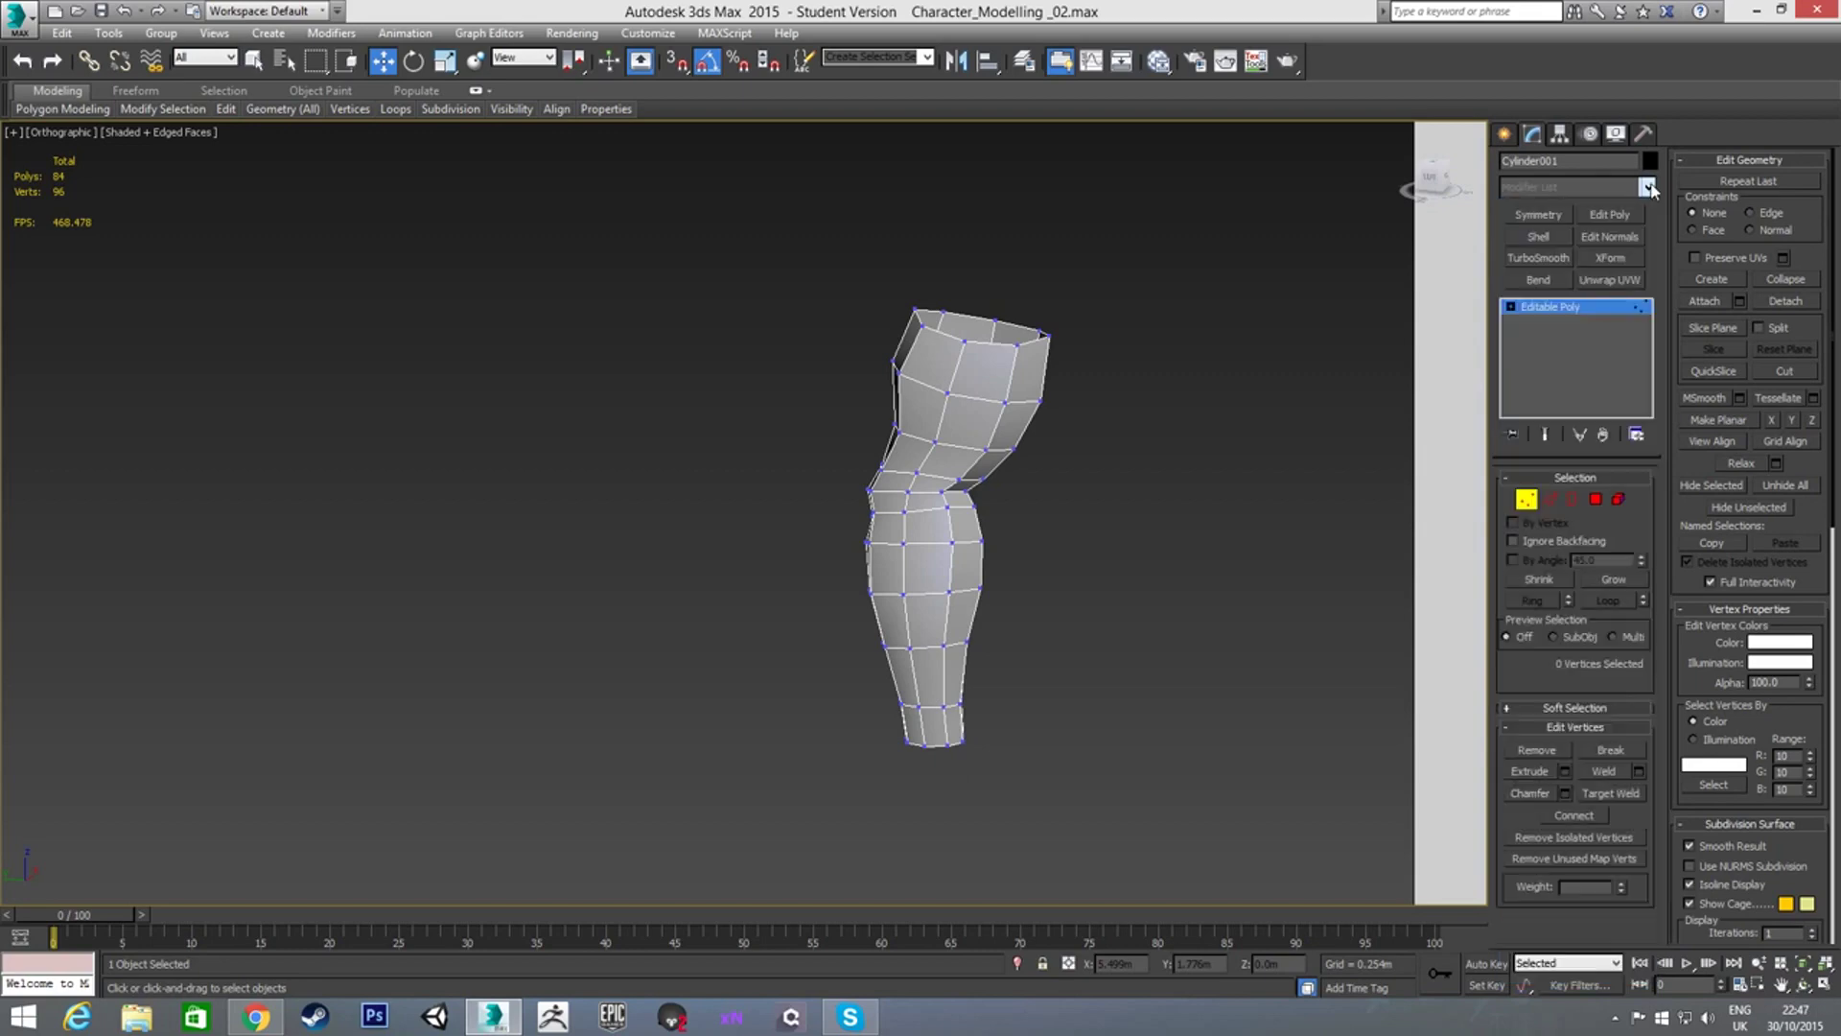
{"action": "left_click", "coordinate": [1538, 258]}
{"action": "middle_click_drag", "start_coordinate": [940, 551], "coordinate": [978, 566], "text": "alt"}
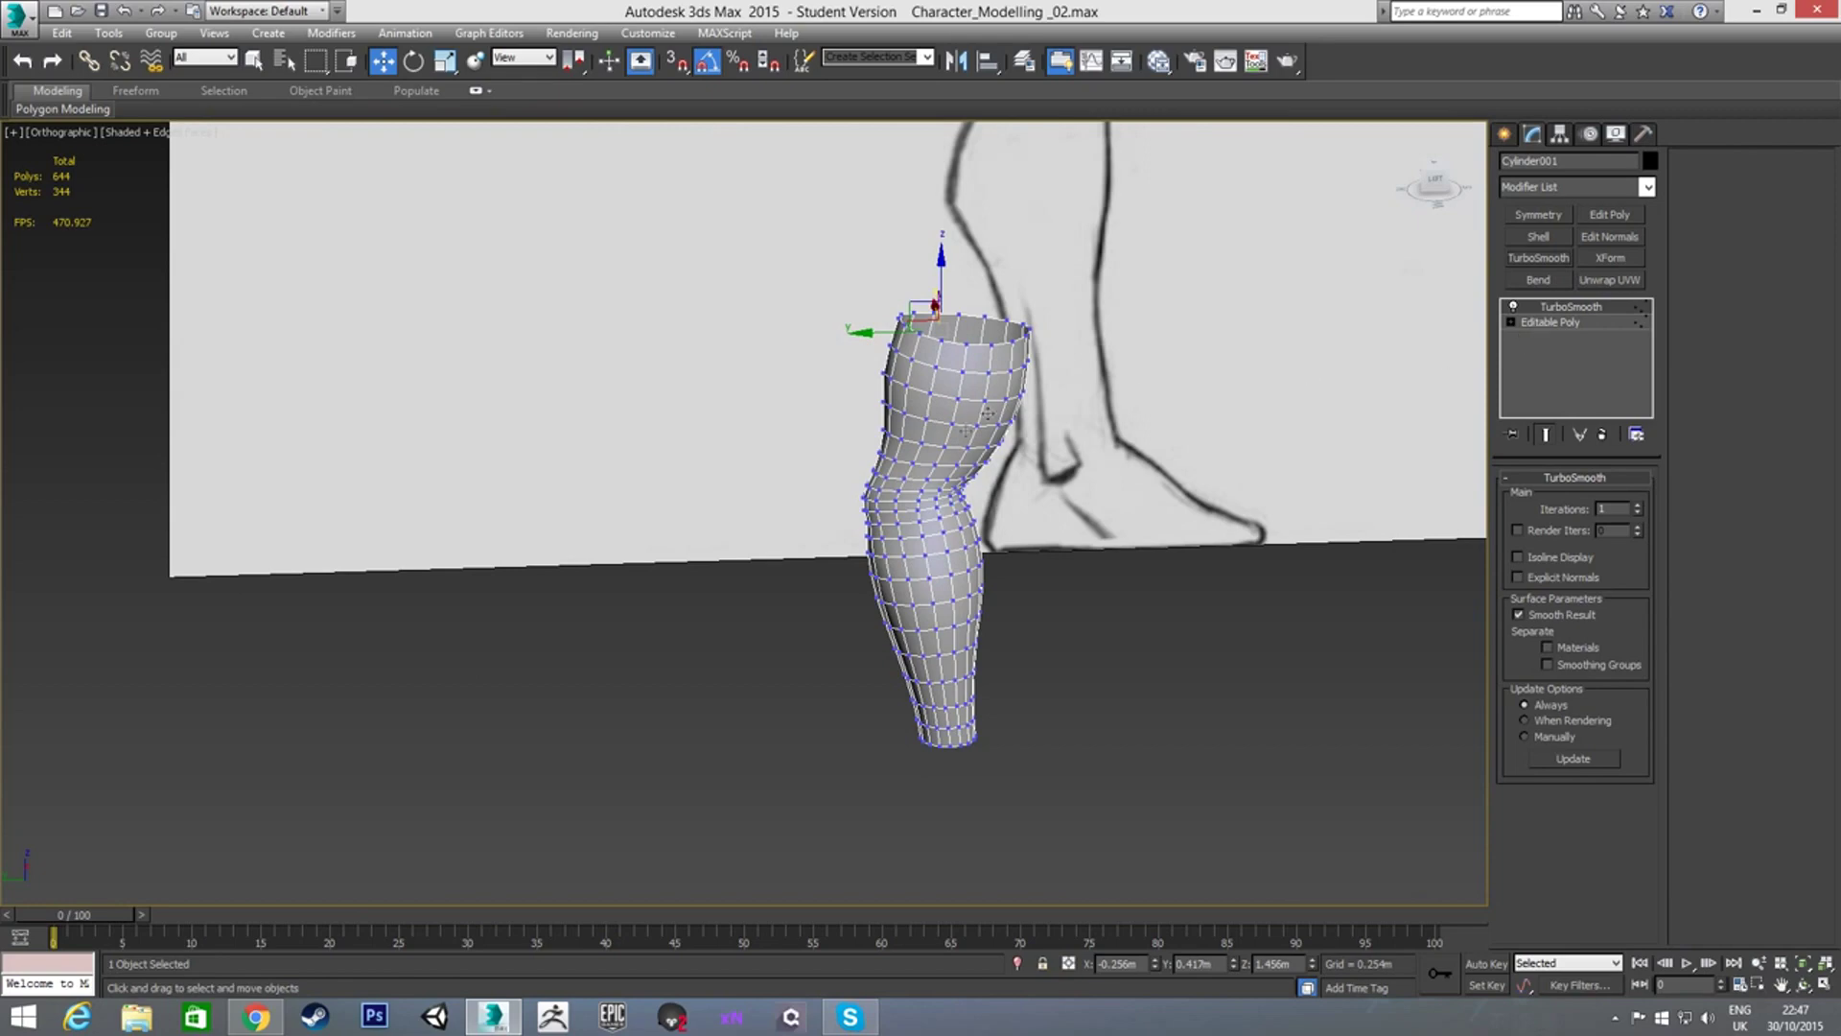
Compare the smoothed arm with its Editable Poly base, and isolate it to examine the form from several sides
{"action": "left_click", "coordinate": [1554, 324]}
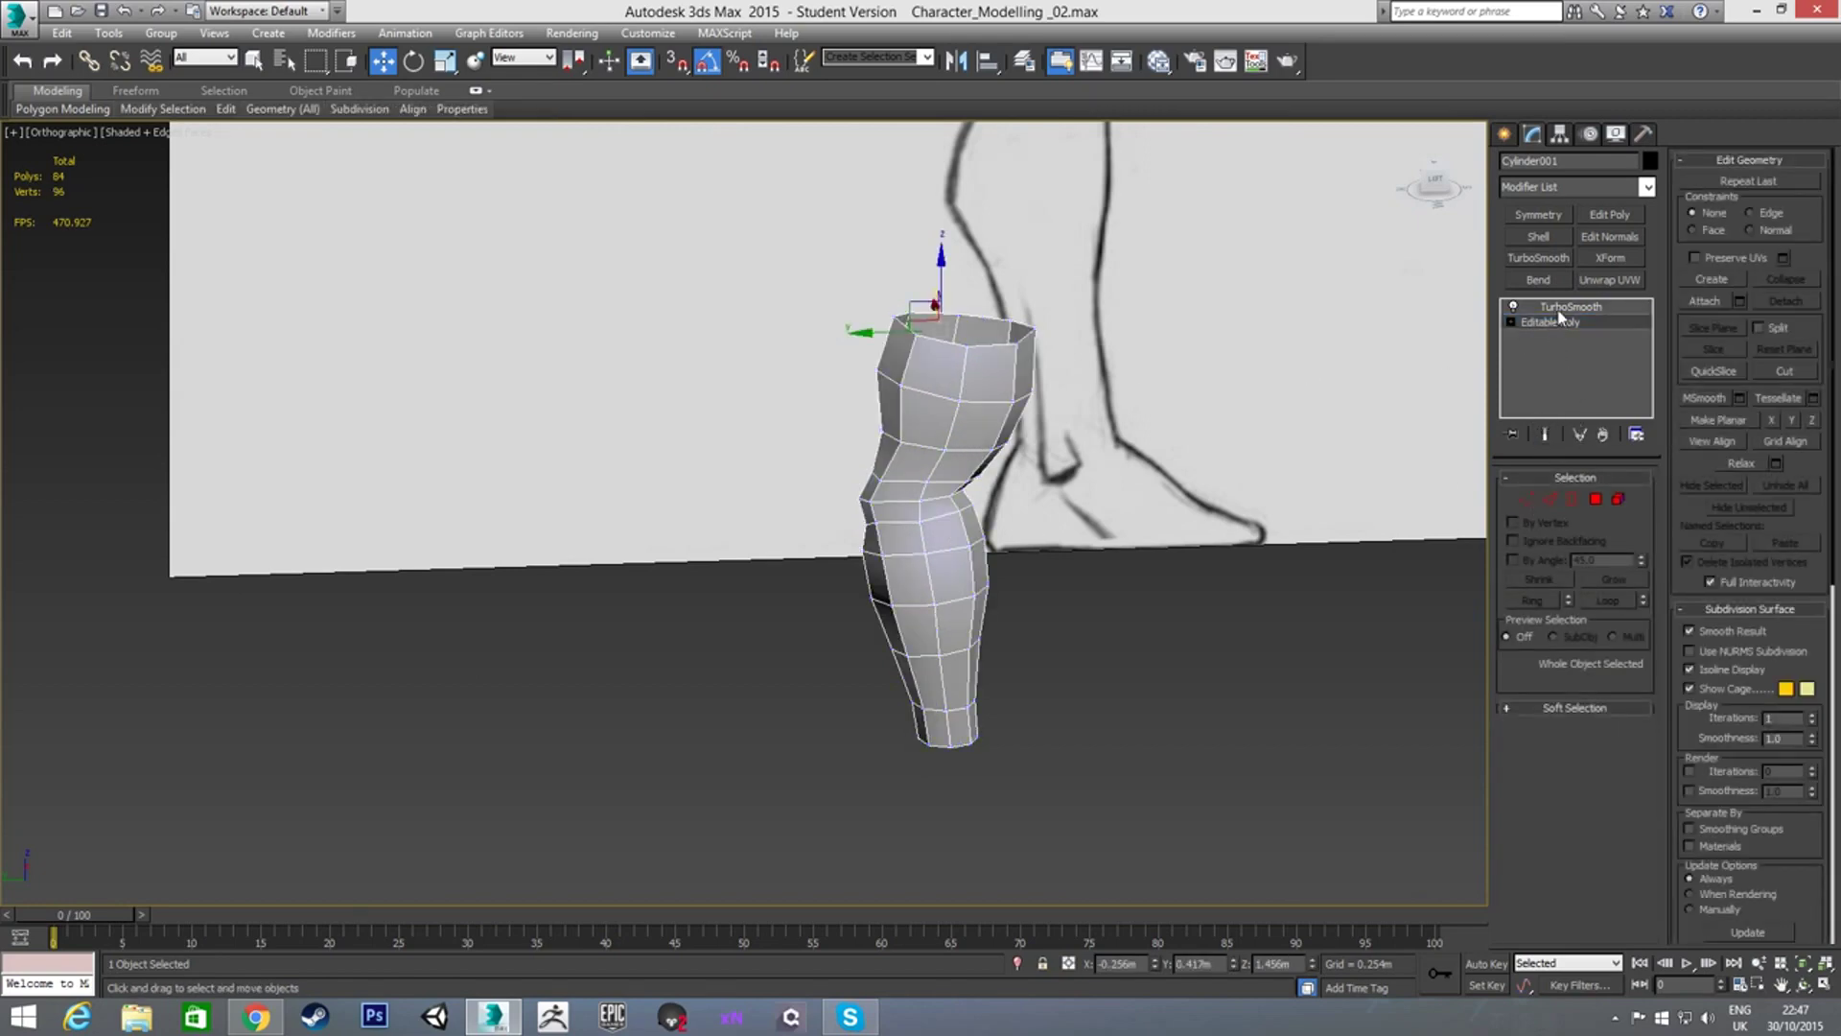
{"action": "left_click", "coordinate": [1561, 306]}
{"action": "middle_click_drag", "start_coordinate": [1031, 554], "coordinate": [923, 733], "text": "alt"}
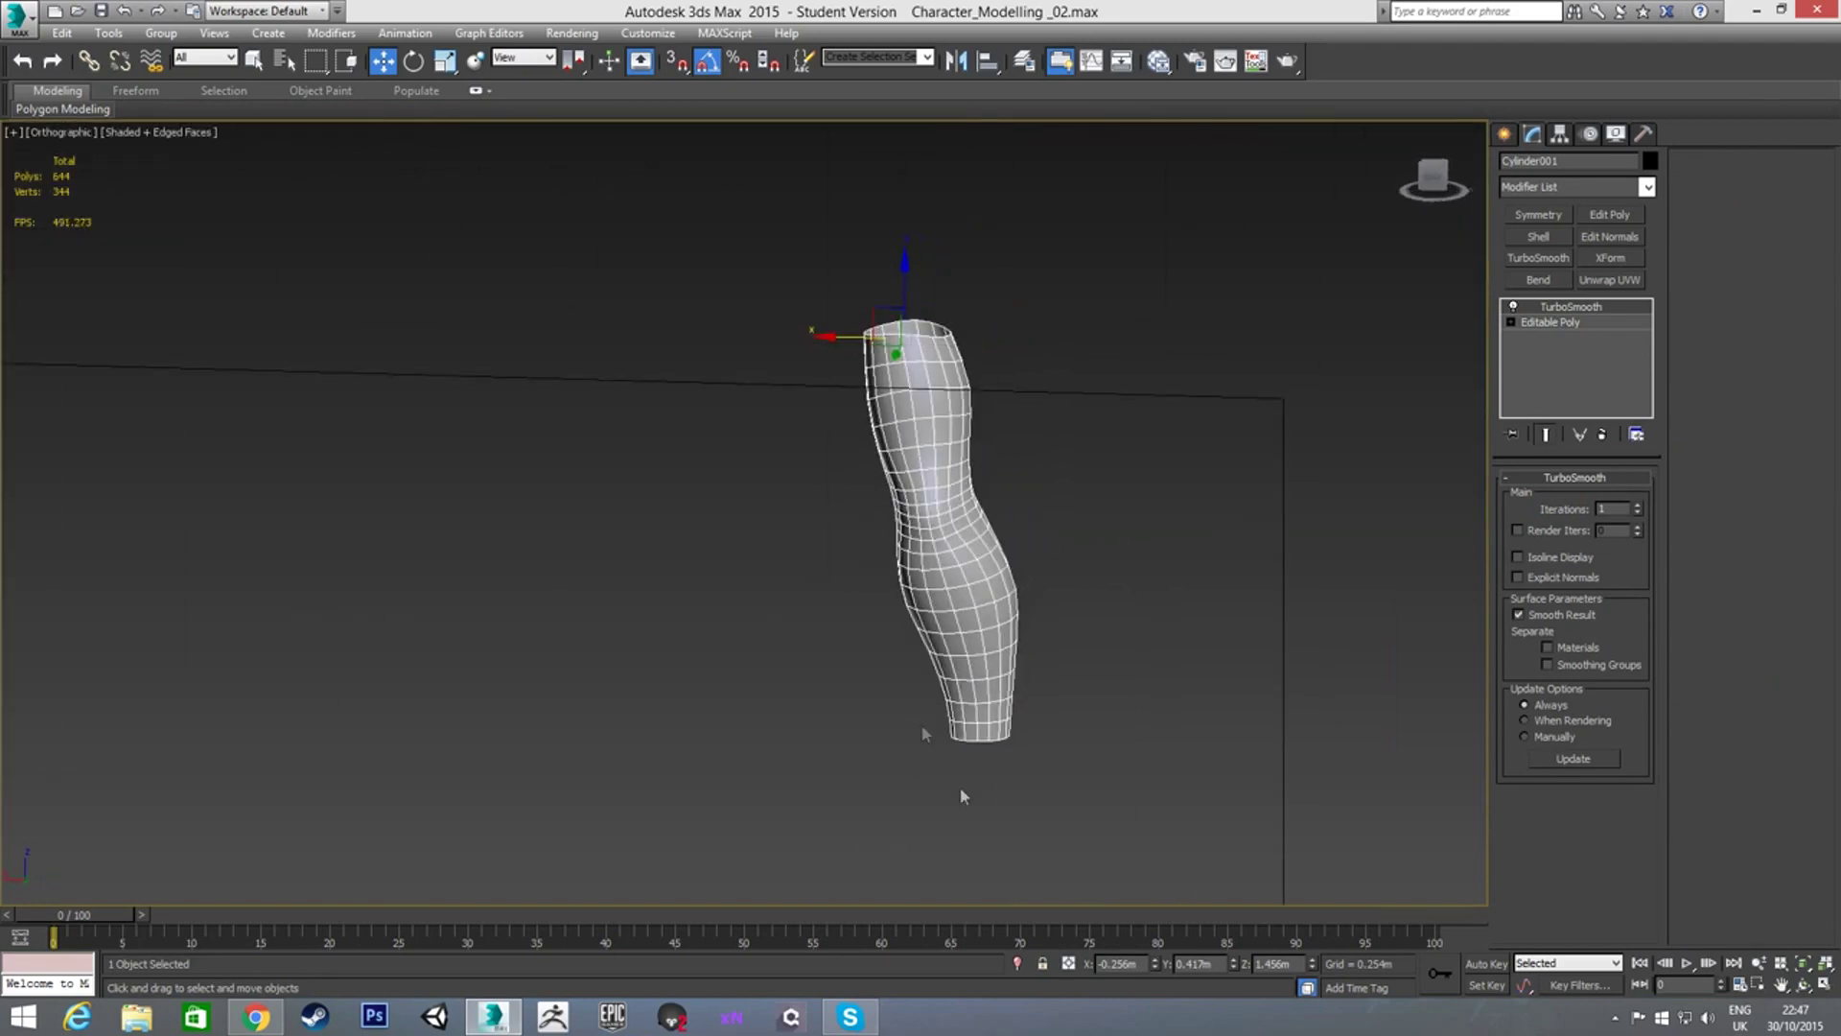
{"action": "left_click", "coordinate": [1021, 964]}
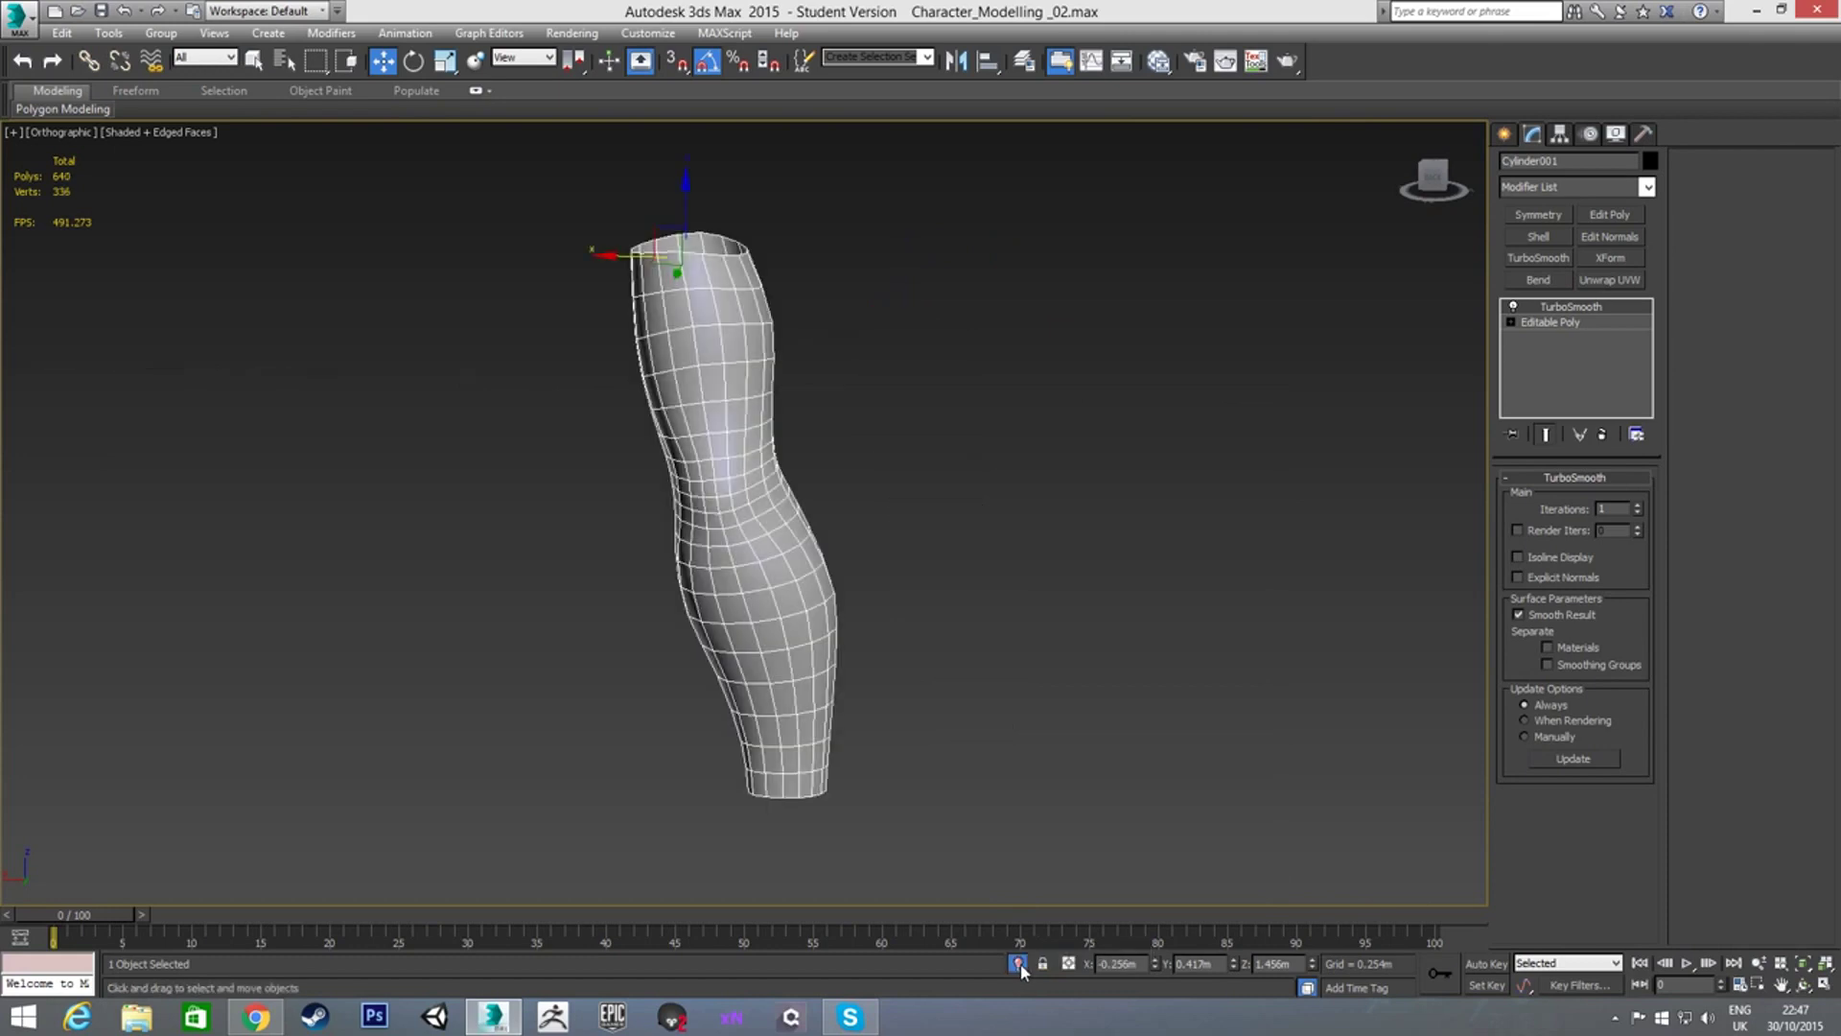
{"action": "middle_click_drag", "start_coordinate": [878, 533], "coordinate": [806, 566], "text": "alt"}
{"action": "scroll", "coordinate": [625, 573], "scroll_direction": "down", "scroll_amount": 6}
{"action": "scroll", "coordinate": [844, 517], "scroll_direction": "up", "scroll_amount": 5}
{"action": "middle_click_drag", "start_coordinate": [954, 481], "coordinate": [976, 608], "text": "alt"}
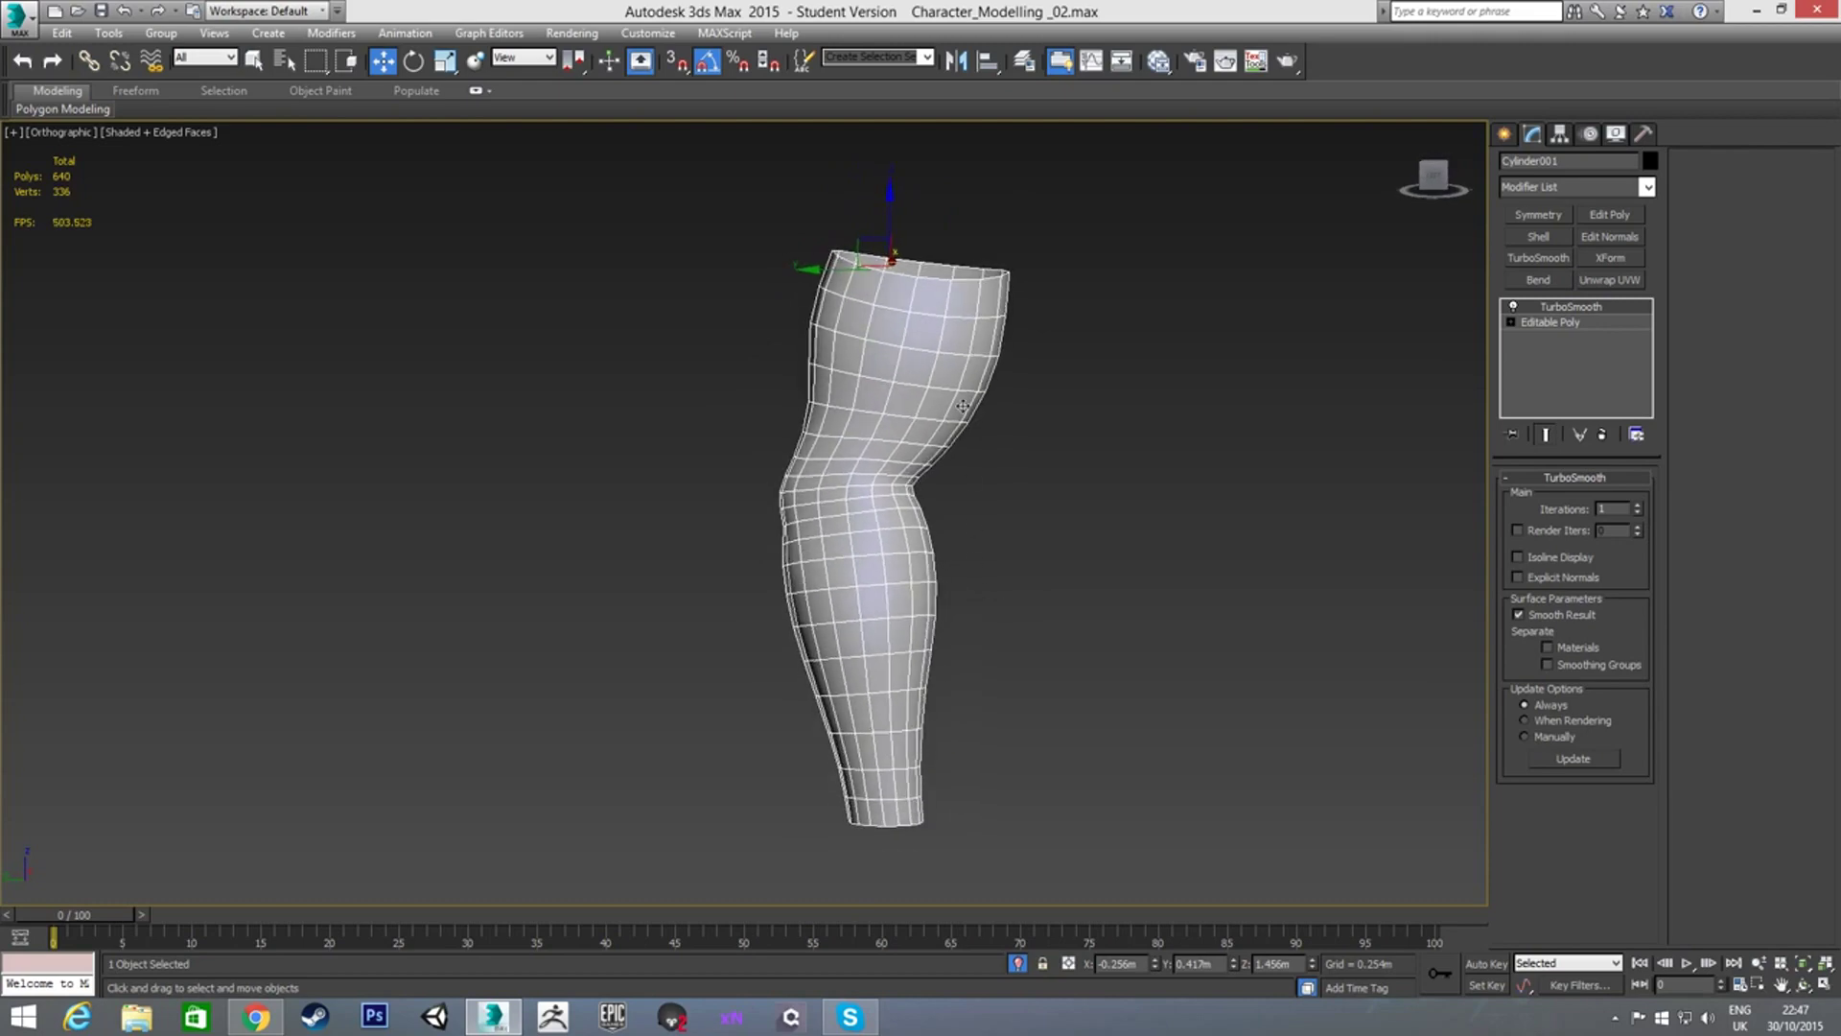
{"action": "middle_click_drag", "start_coordinate": [816, 530], "coordinate": [974, 551], "text": "alt"}
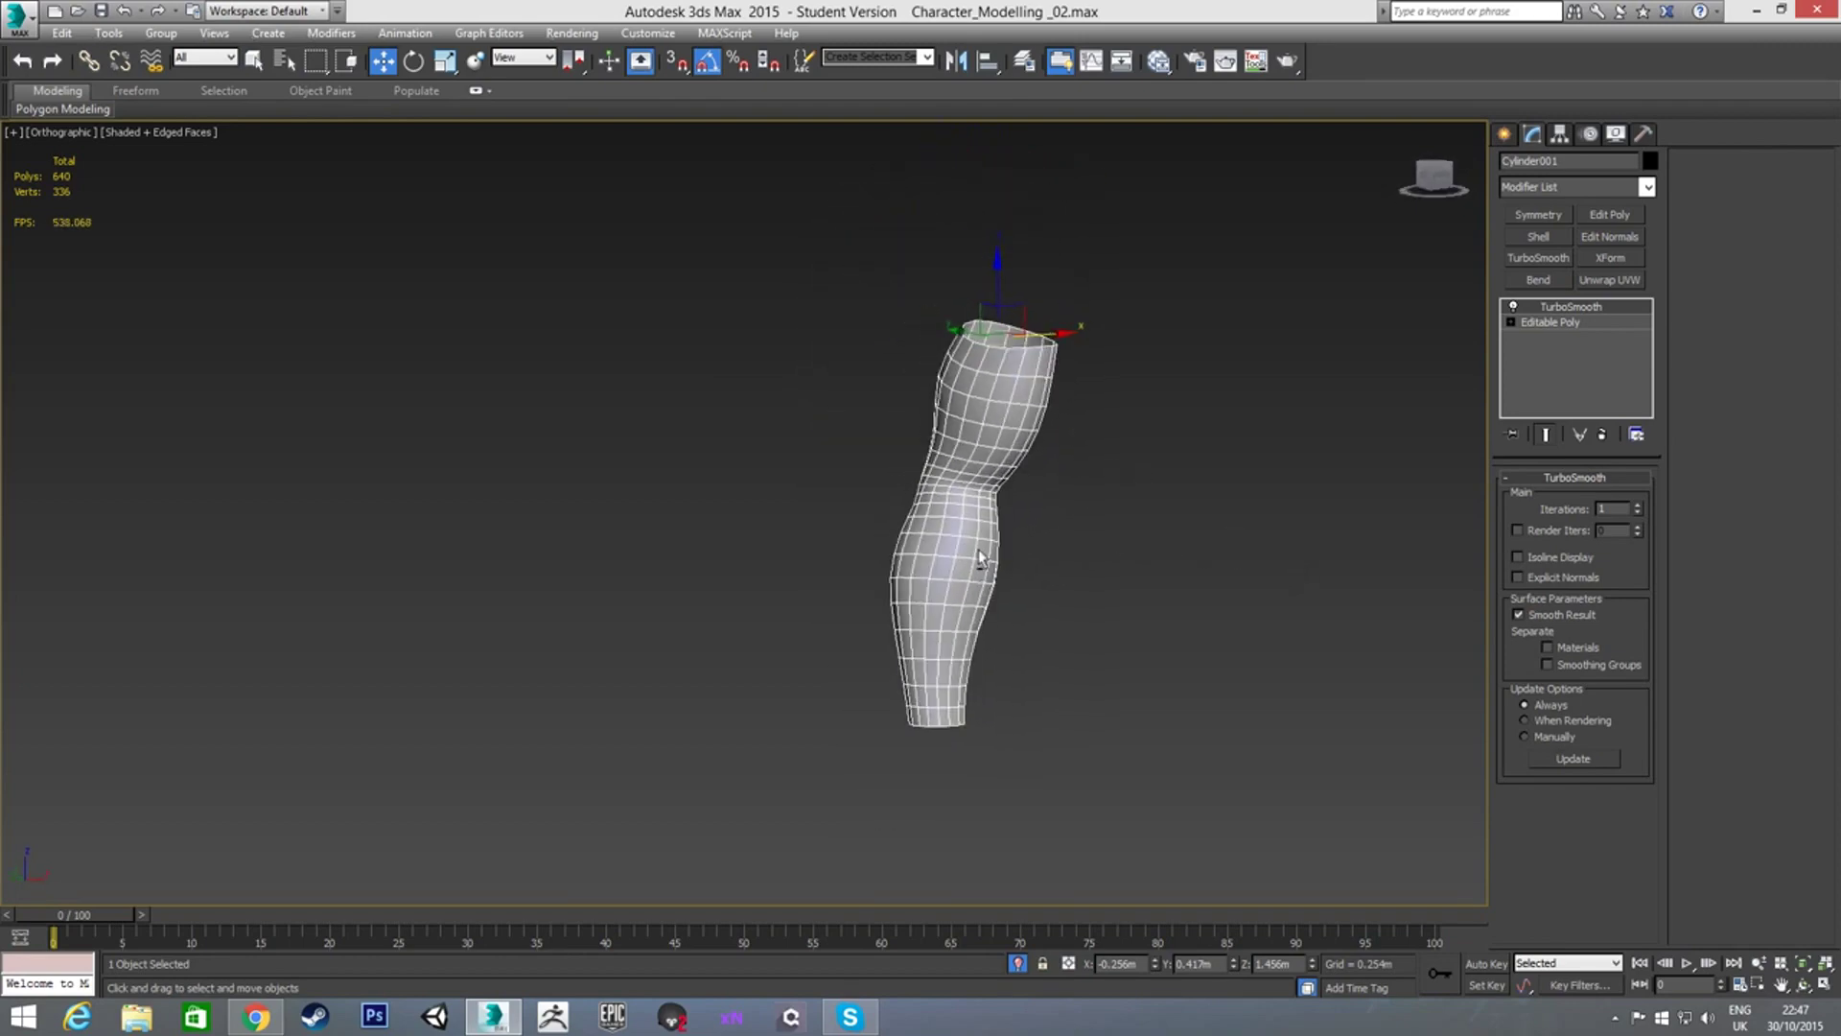
Switch off the TurboSmooth effect and end the isolation so the arm is shown with both reference planes
{"action": "left_click", "coordinate": [1514, 306]}
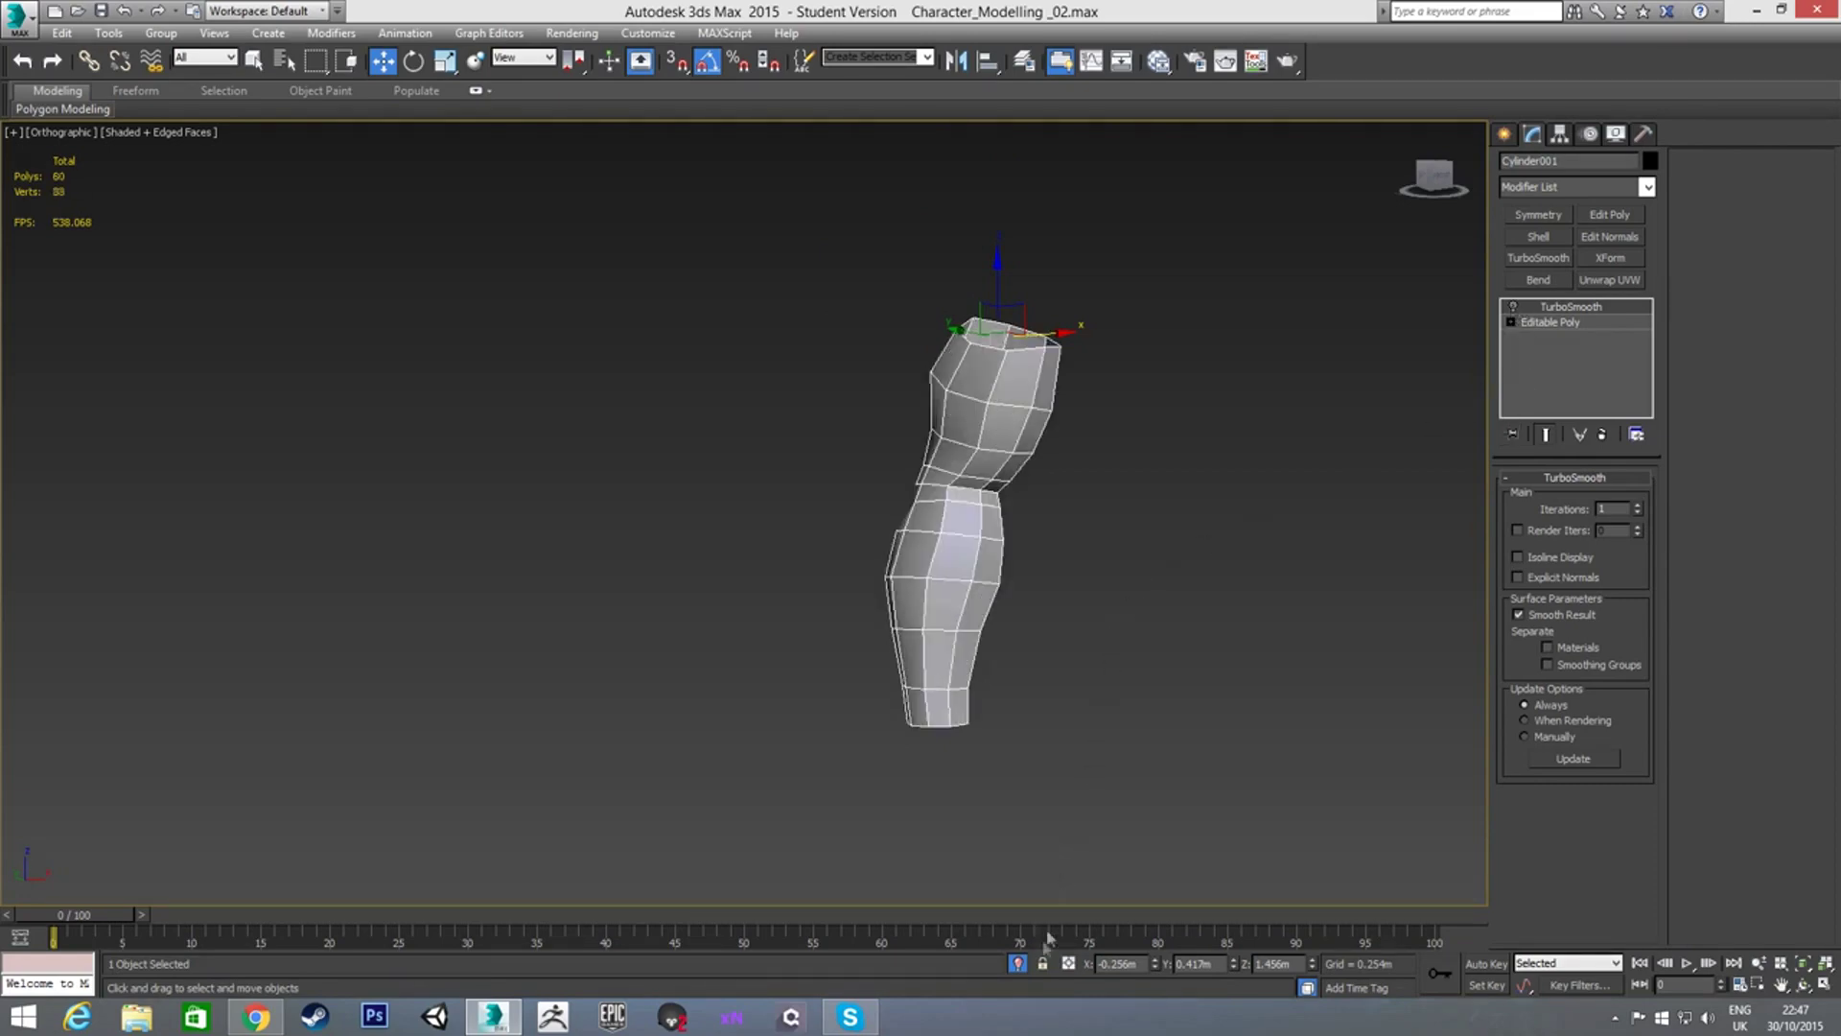
{"action": "mouse_move", "coordinate": [1045, 944]}
{"action": "middle_mouse_down", "text": "alt"}
{"action": "mouse_move", "coordinate": [982, 638]}
{"action": "mouse_move", "coordinate": [834, 625]}
{"action": "mouse_move", "coordinate": [764, 588]}
{"action": "mouse_move", "coordinate": [789, 625]}
{"action": "mouse_move", "coordinate": [770, 503]}
{"action": "mouse_move", "coordinate": [815, 532]}
{"action": "middle_mouse_up", "text": "alt"}
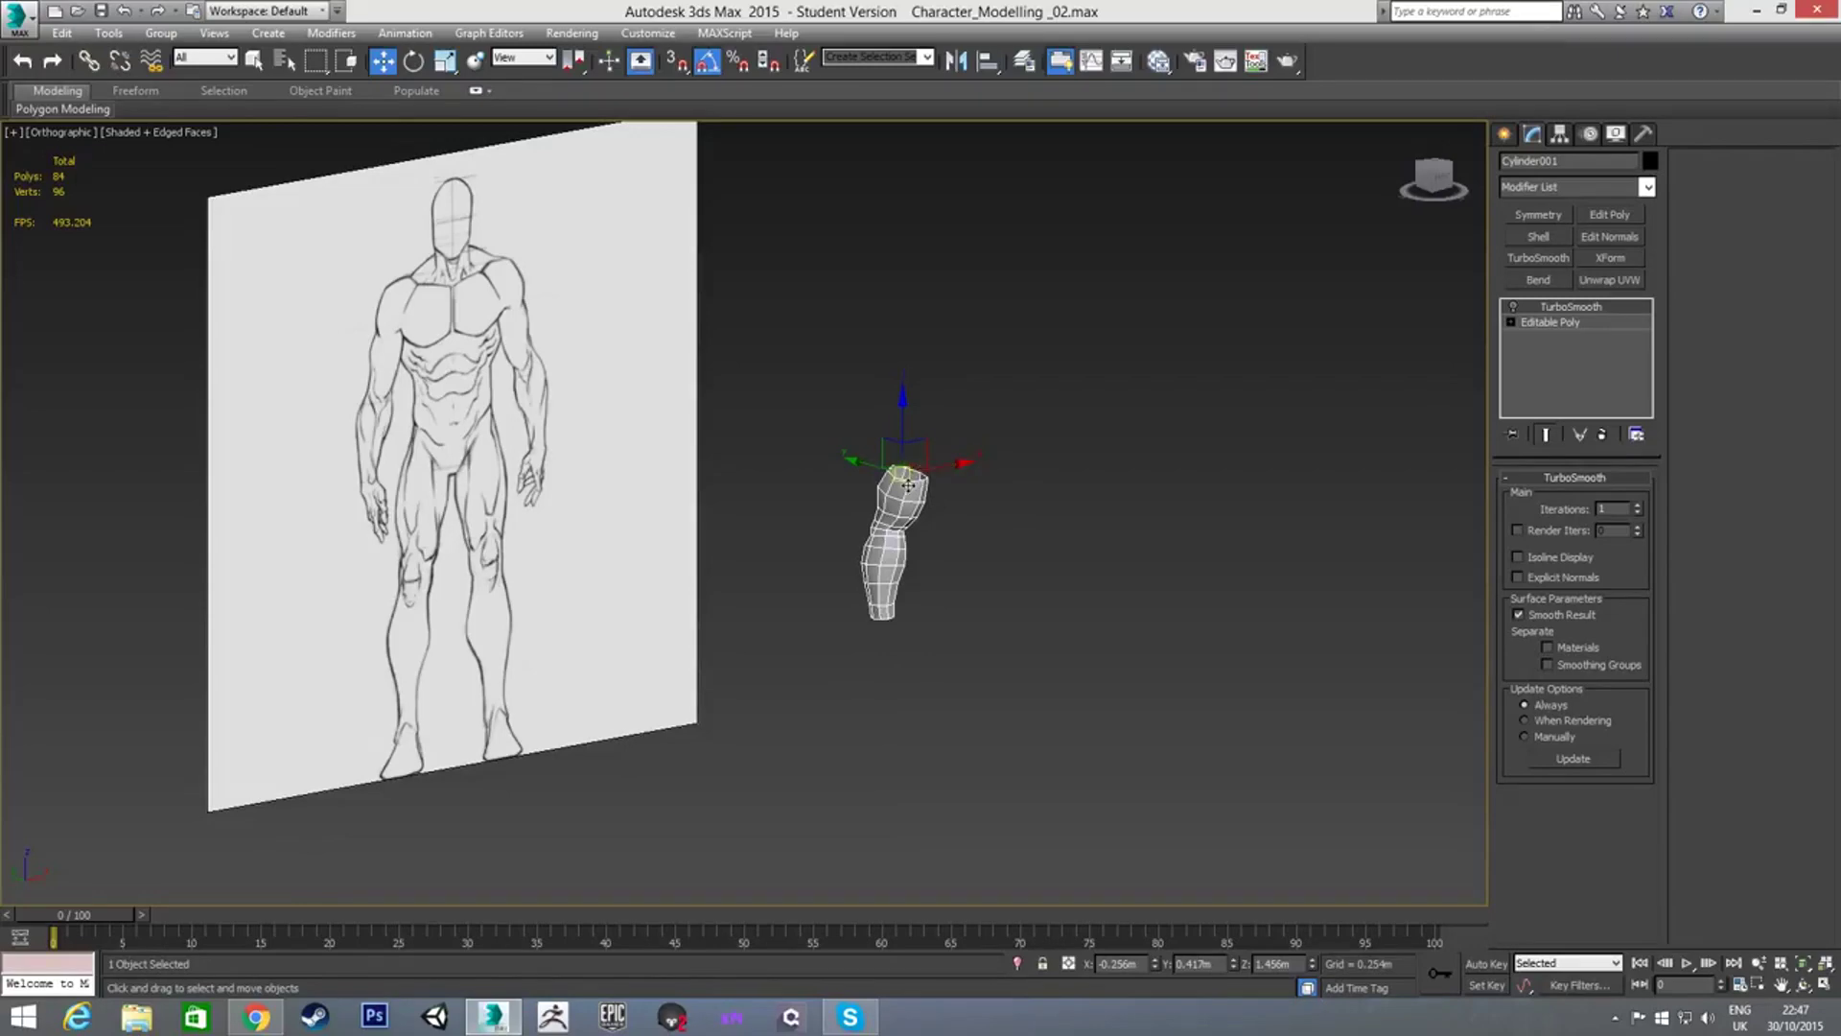
{"action": "scroll", "coordinate": [965, 594], "scroll_direction": "down", "scroll_amount": 3}
{"action": "middle_click_drag", "start_coordinate": [964, 594], "coordinate": [781, 573]}
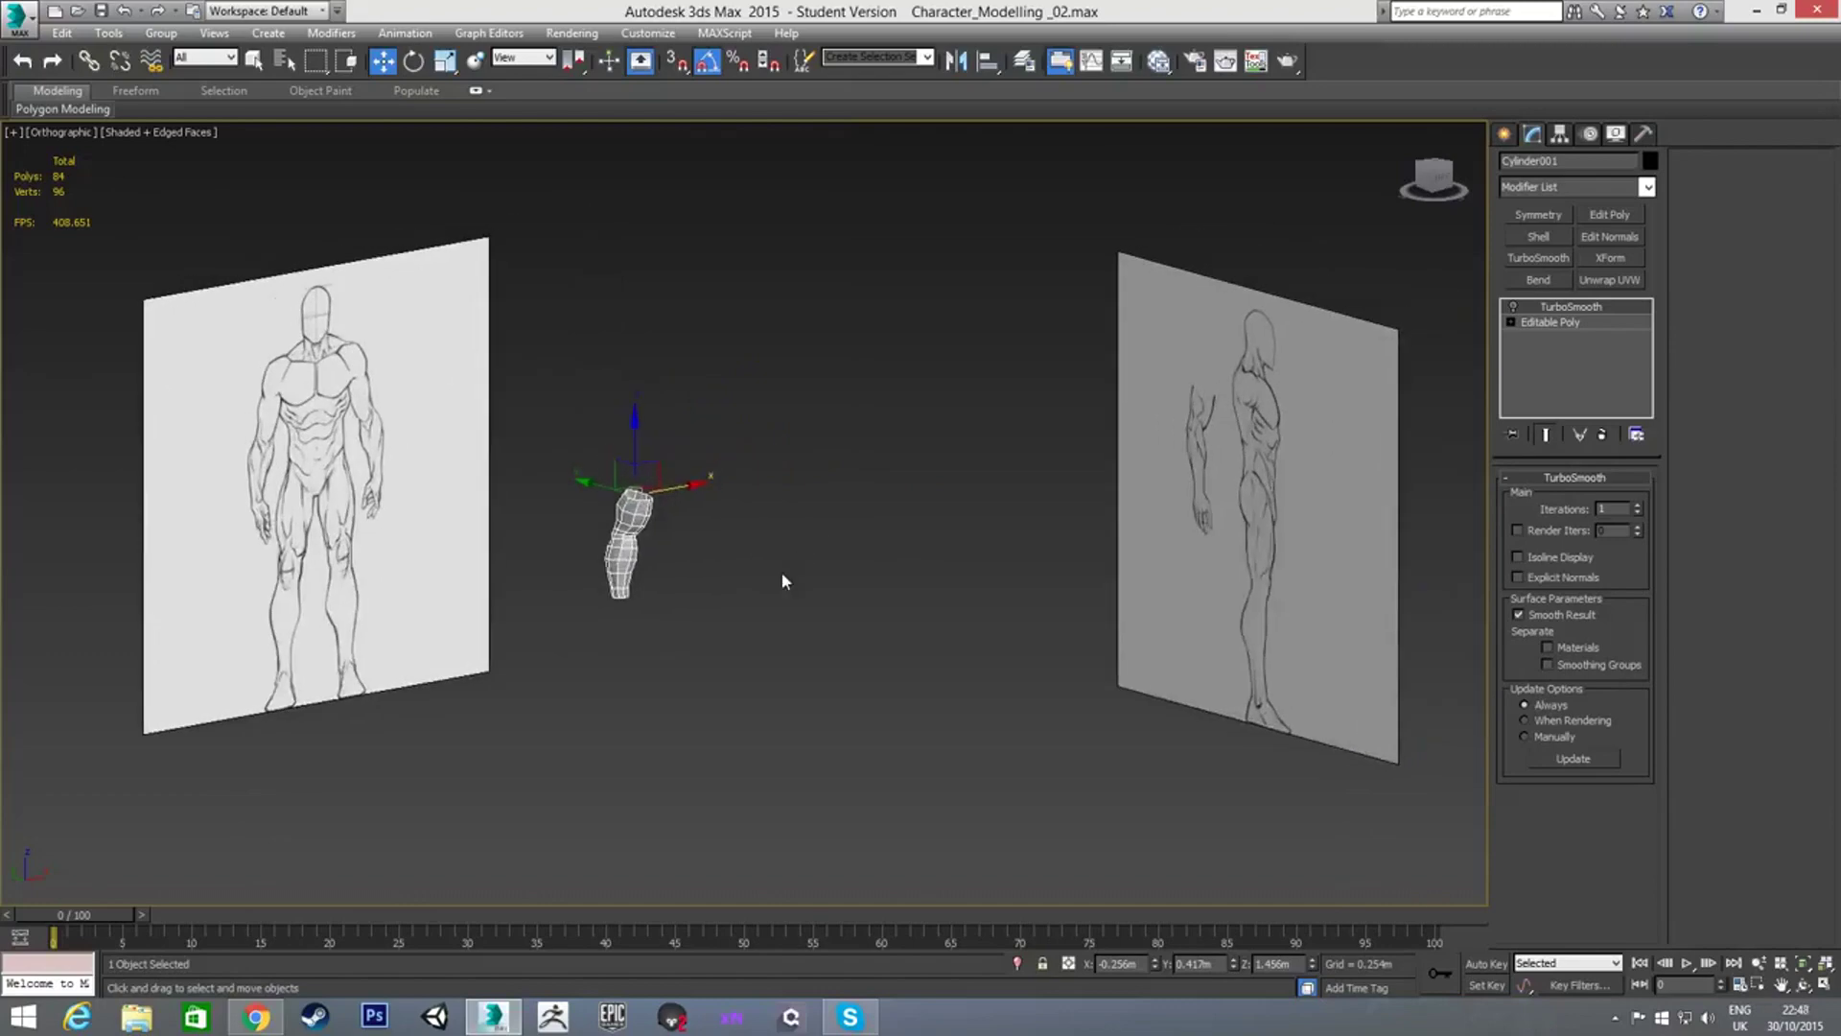